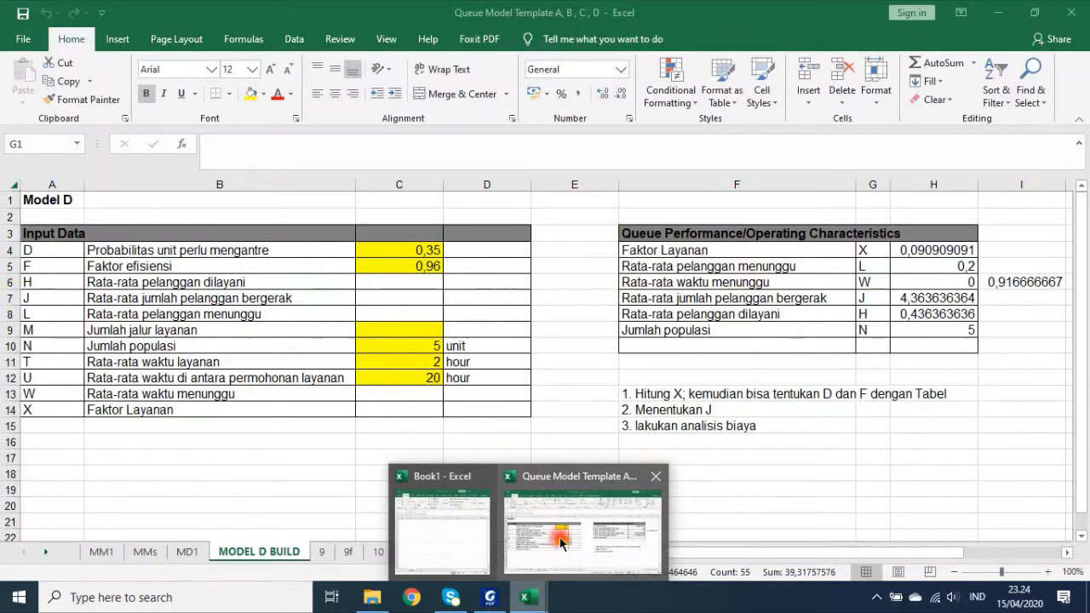
- Bring the Queue Model Template workbook forward on its MM1 sheet and clear the whole-sheet selection
left_click(559, 534)
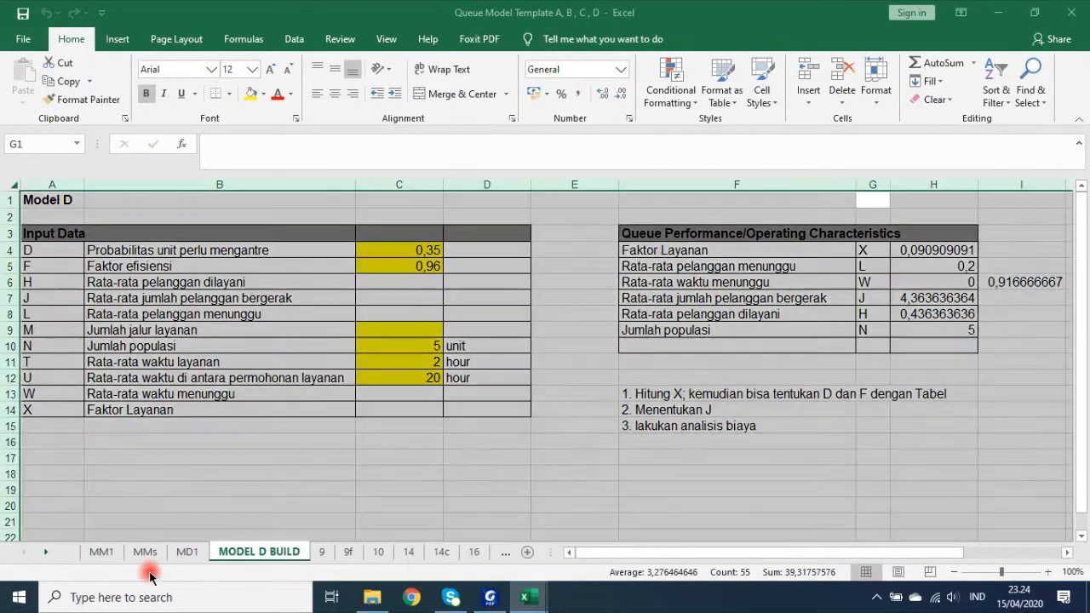
left_click(98, 552)
left_click(343, 213)
left_click(340, 219)
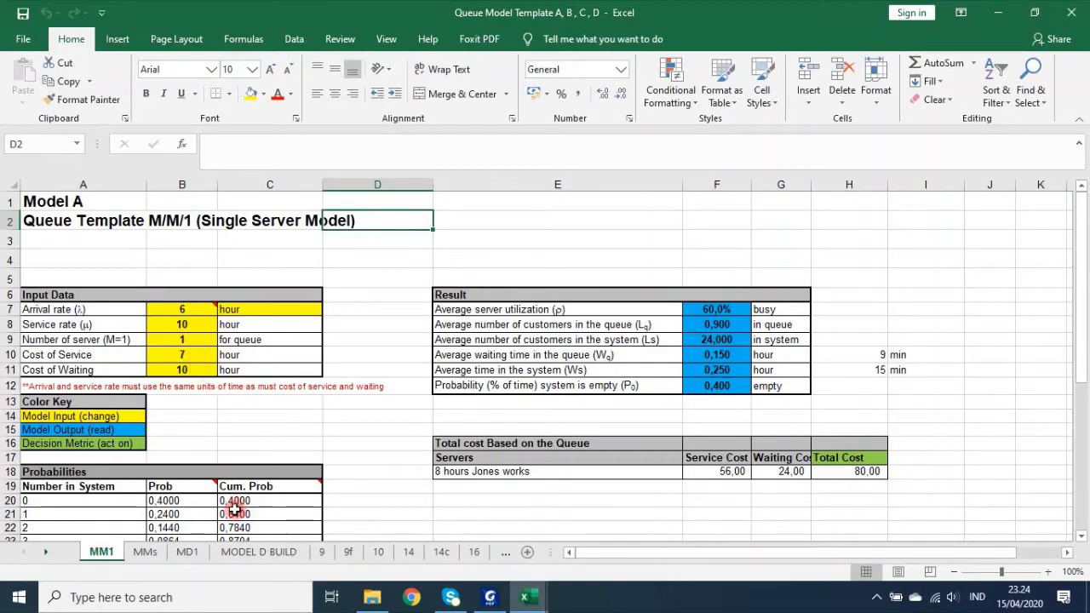
- Select the Model B result values F3:F10 on the MMs sheet
left_click(155, 558)
scroll(431, 414, "up", 6)
scroll(430, 413, "up", 8)
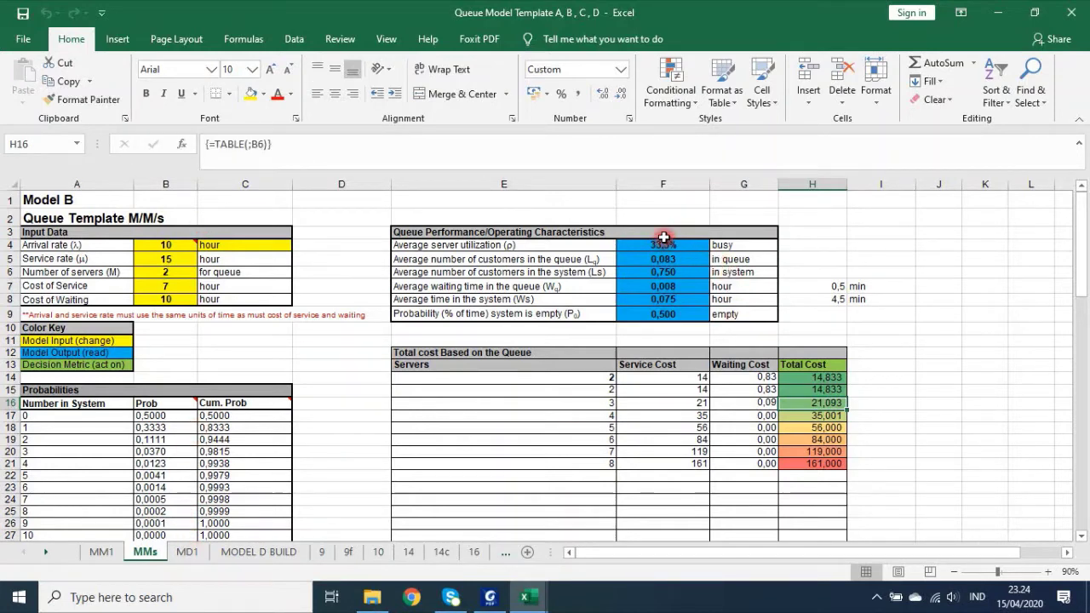
left_click_drag(662, 232, 675, 329)
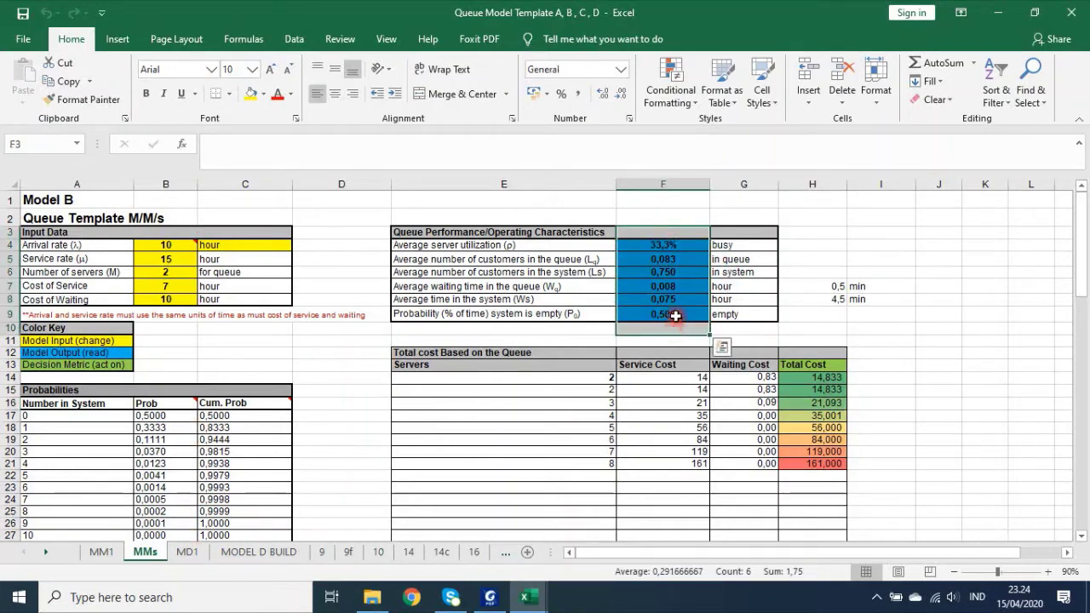
- Inspect F5's VLOOKUP formula, go back to the MM1 sheet, and bring the e-book forward
left_click(678, 259)
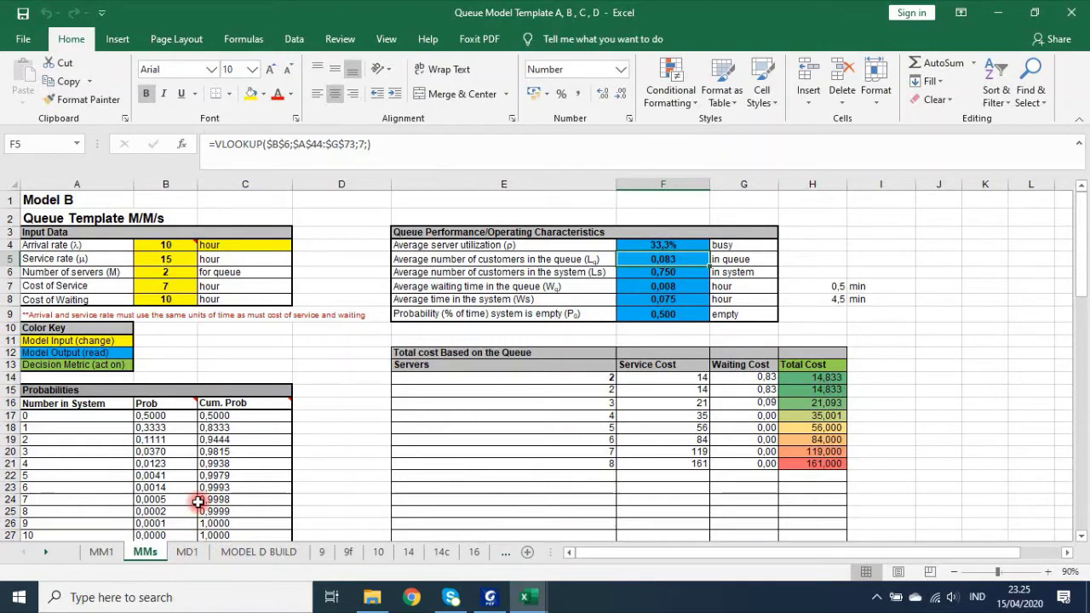
left_click(99, 549)
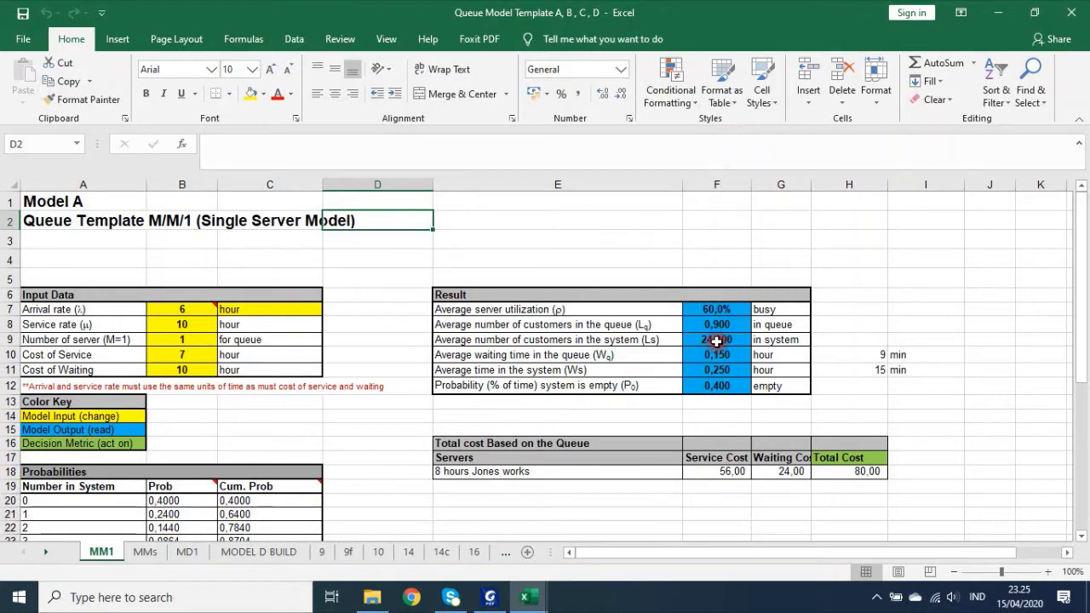
left_click(490, 597)
- Scroll the e-book from page 109 down to the Golden Muffler Shop Program D1 example on page 132
scroll(616, 368, "down", 10)
scroll(615, 367, "down", 10)
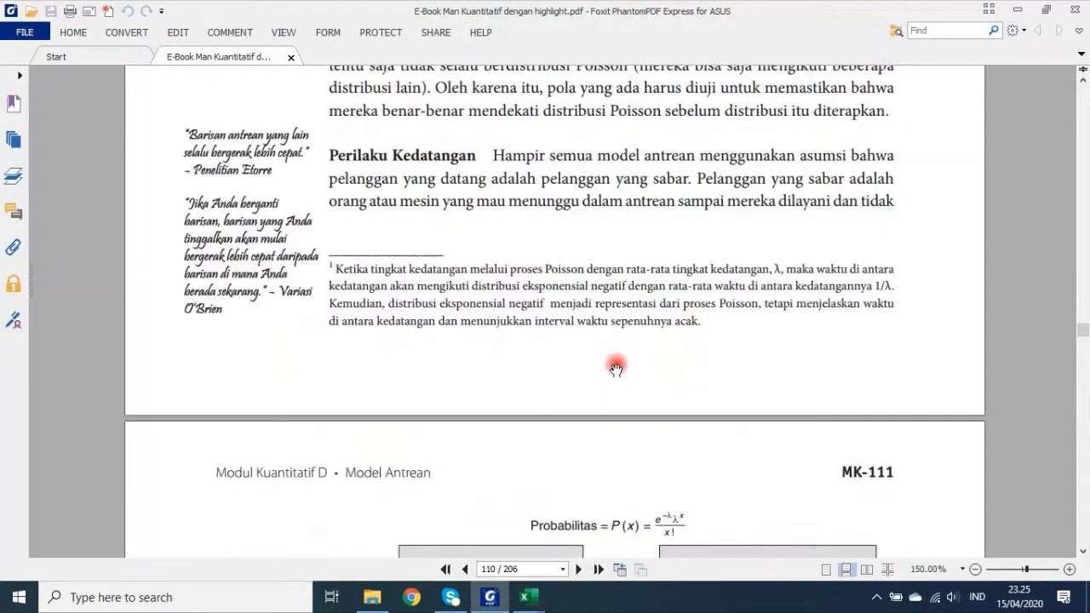
scroll(616, 367, "down", 10)
scroll(615, 368, "down", 10)
scroll(615, 368, "down", 10)
scroll(615, 368, "down", 10)
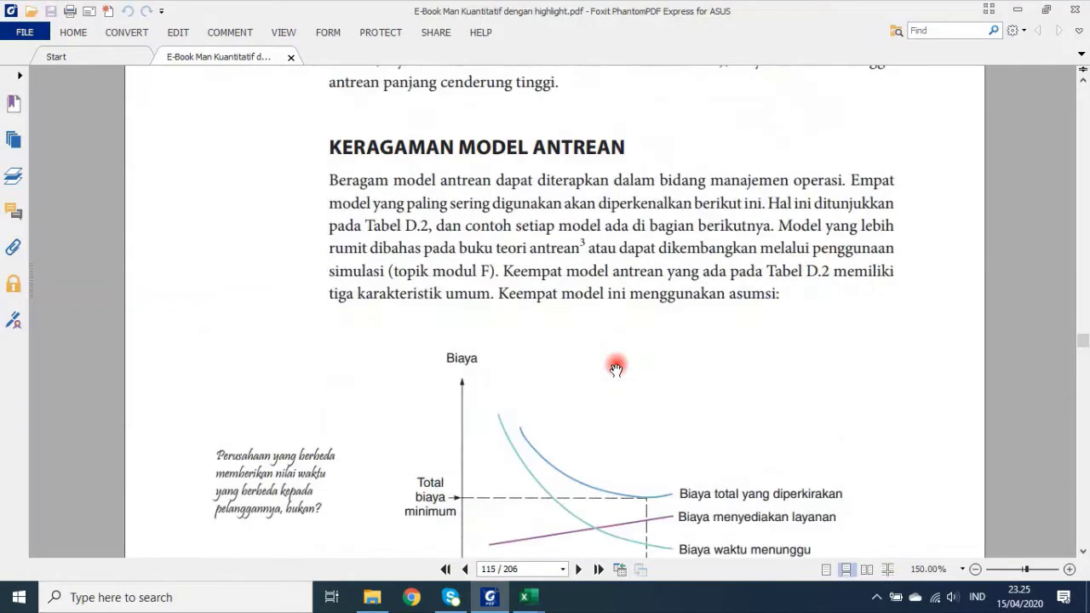
scroll(616, 368, "down", 10)
scroll(615, 366, "down", 5)
scroll(616, 364, "down", 10)
scroll(615, 364, "down", 10)
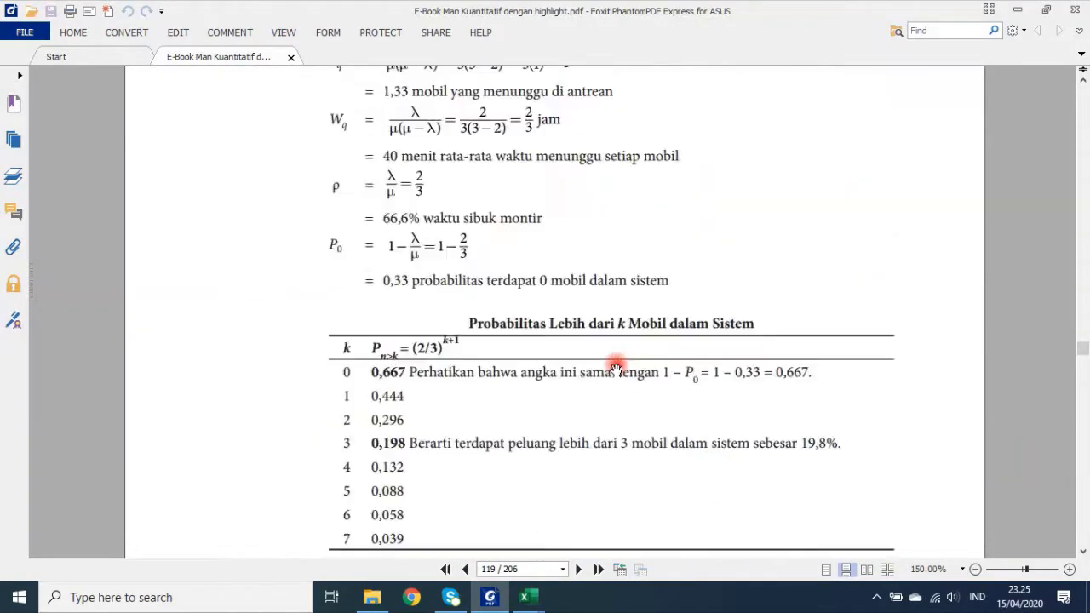
scroll(615, 365, "down", 10)
scroll(616, 366, "down", 10)
scroll(616, 366, "down", 10)
scroll(616, 366, "down", 10)
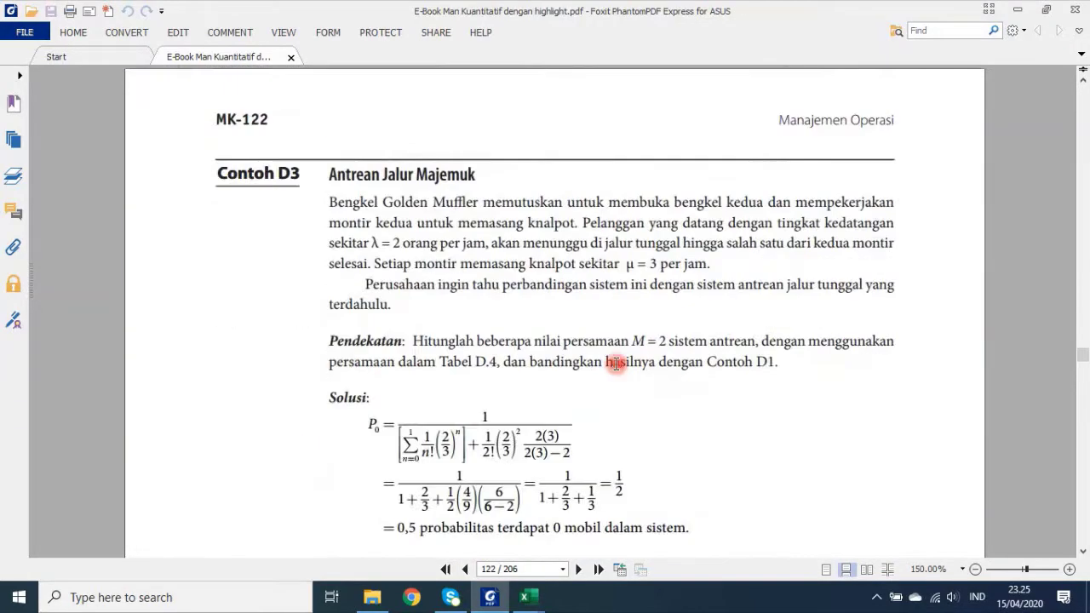
scroll(615, 366, "down", 10)
scroll(616, 365, "down", 5)
scroll(616, 364, "down", 10)
scroll(615, 364, "down", 10)
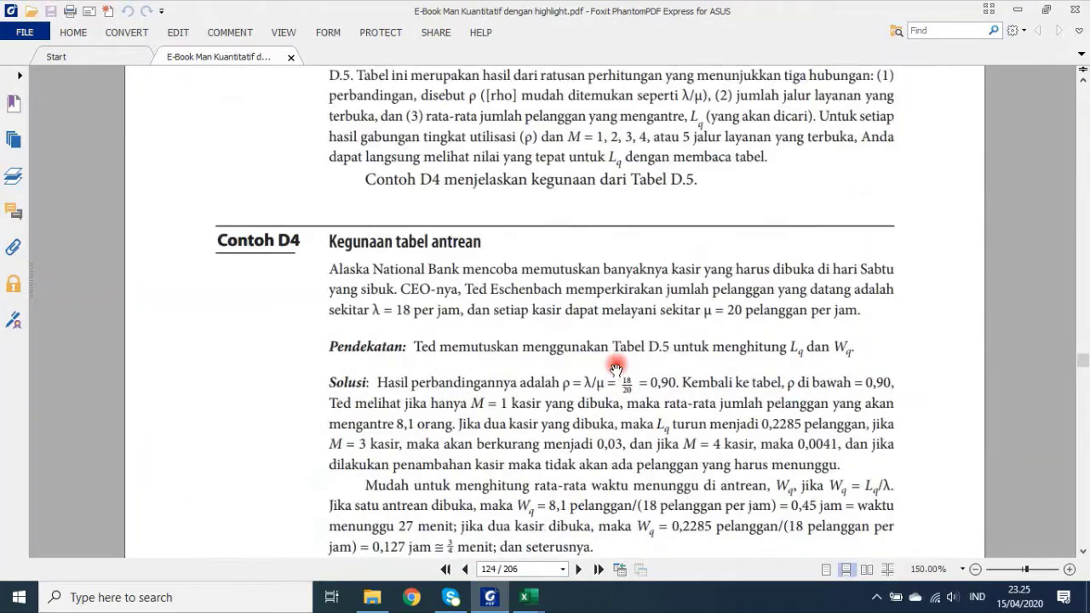
scroll(616, 365, "down", 10)
scroll(615, 366, "down", 10)
scroll(616, 366, "down", 10)
scroll(616, 366, "down", 10)
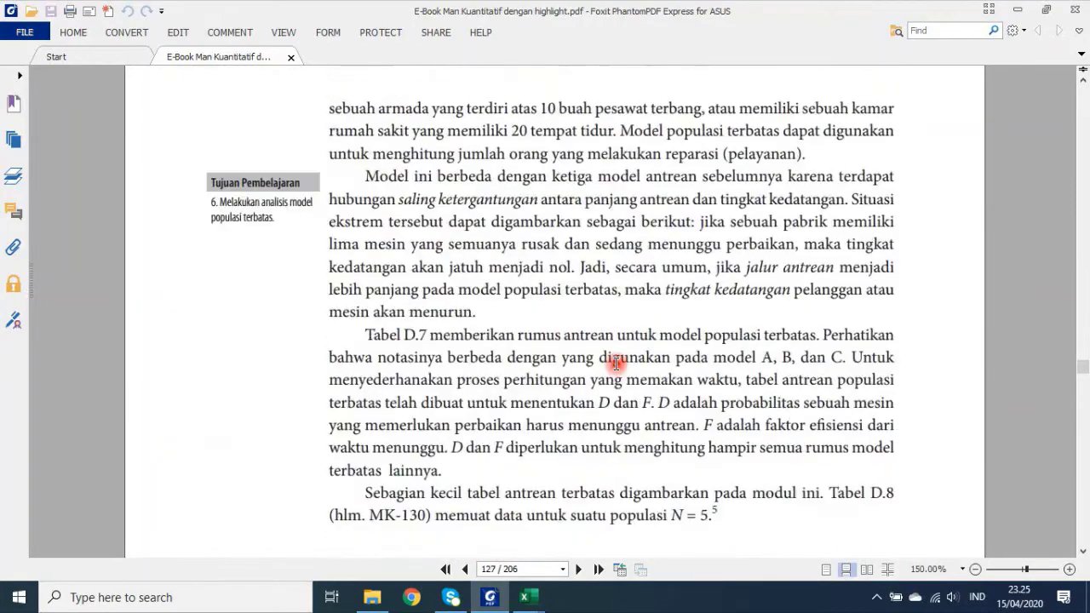
scroll(615, 366, "down", 10)
scroll(616, 366, "down", 10)
scroll(615, 366, "down", 10)
scroll(615, 366, "down", 10)
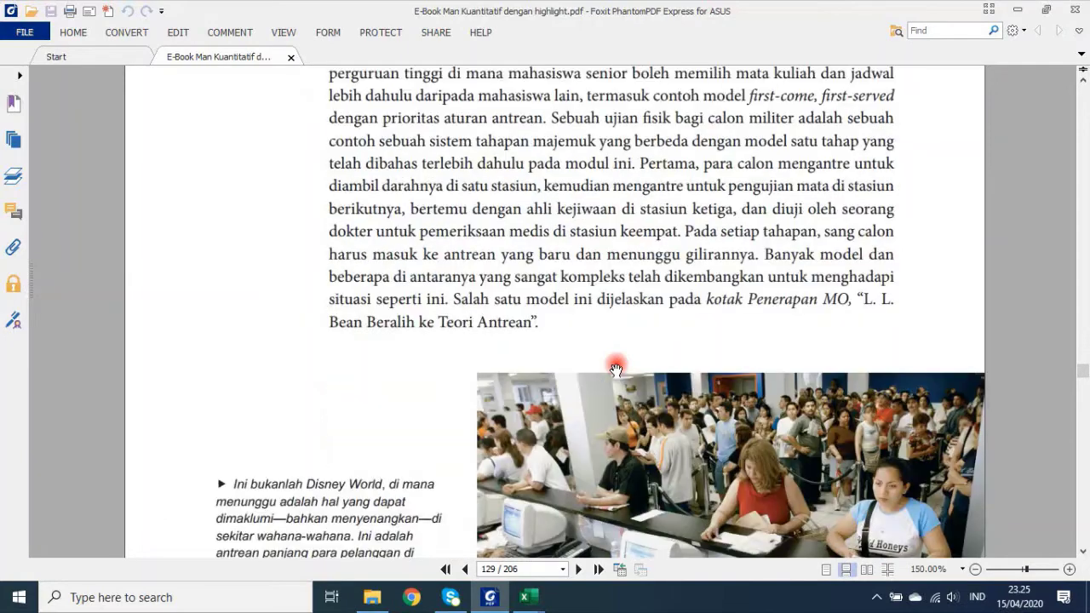
scroll(615, 366, "down", 10)
scroll(615, 364, "down", 10)
scroll(616, 364, "down", 10)
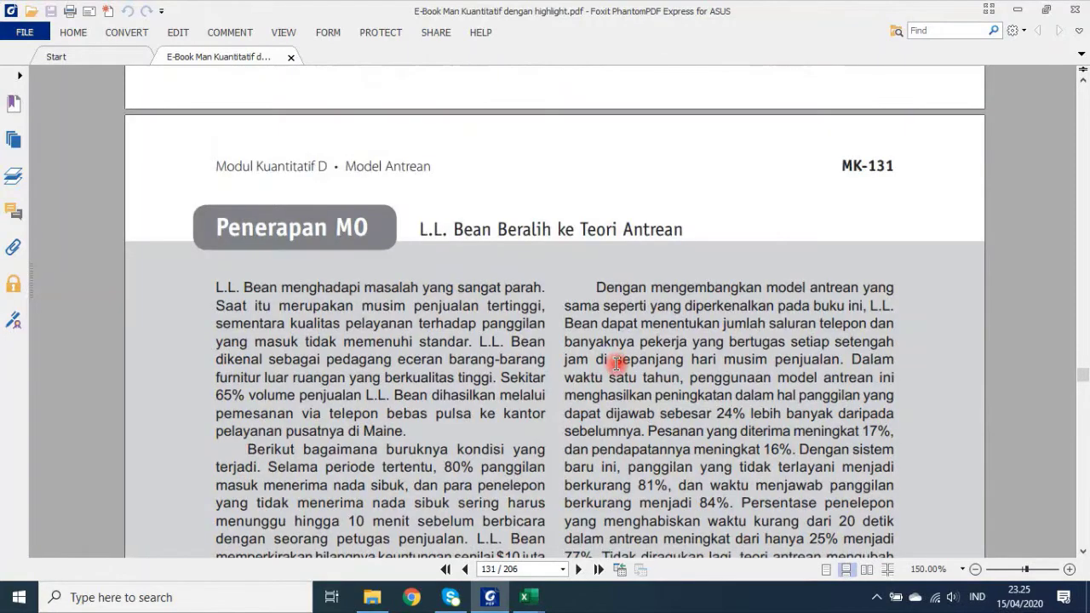
scroll(615, 366, "down", 10)
scroll(616, 368, "down", 5)
scroll(615, 368, "down", 10)
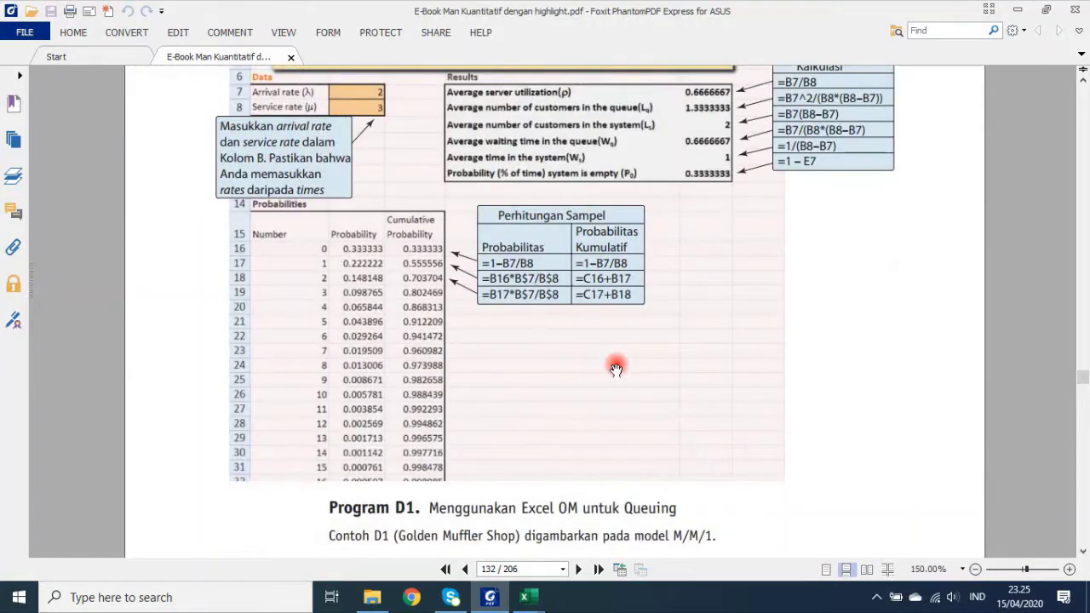
scroll(638, 362, "up", 1)
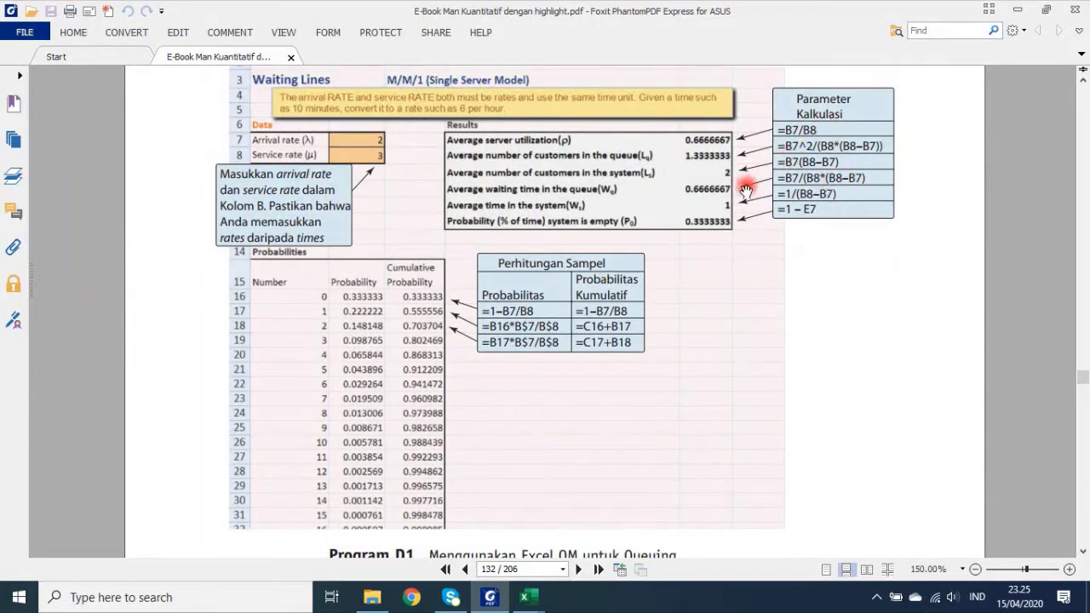
scroll(737, 187, "up", 1)
scroll(277, 111, "up", 1)
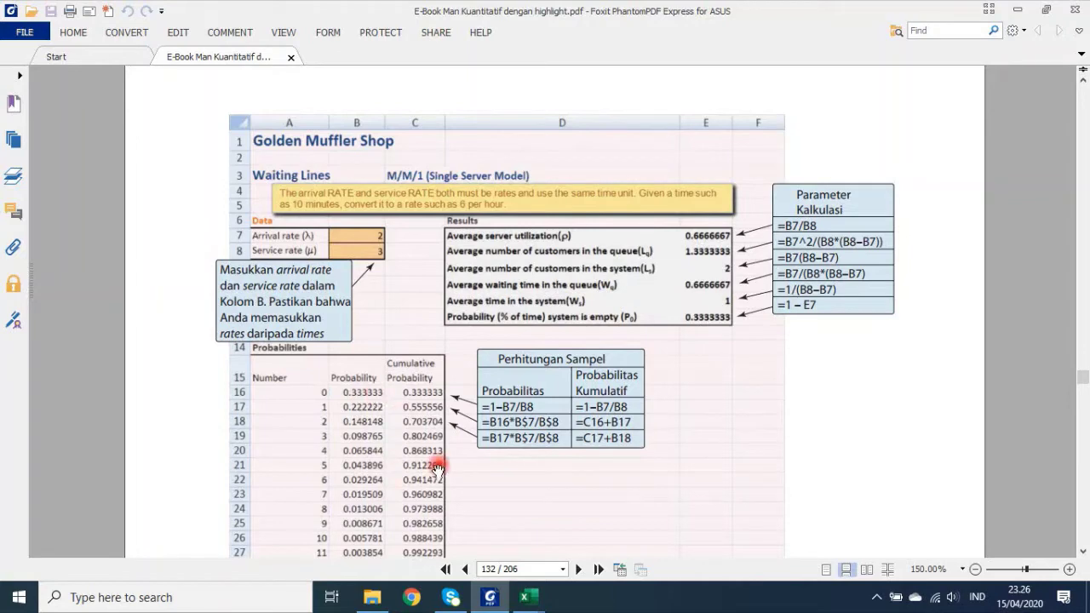
- Bring the Queue Model Template forward and move from the MD1 sheet to MODEL D BUILD
left_click(527, 596)
left_click(537, 523)
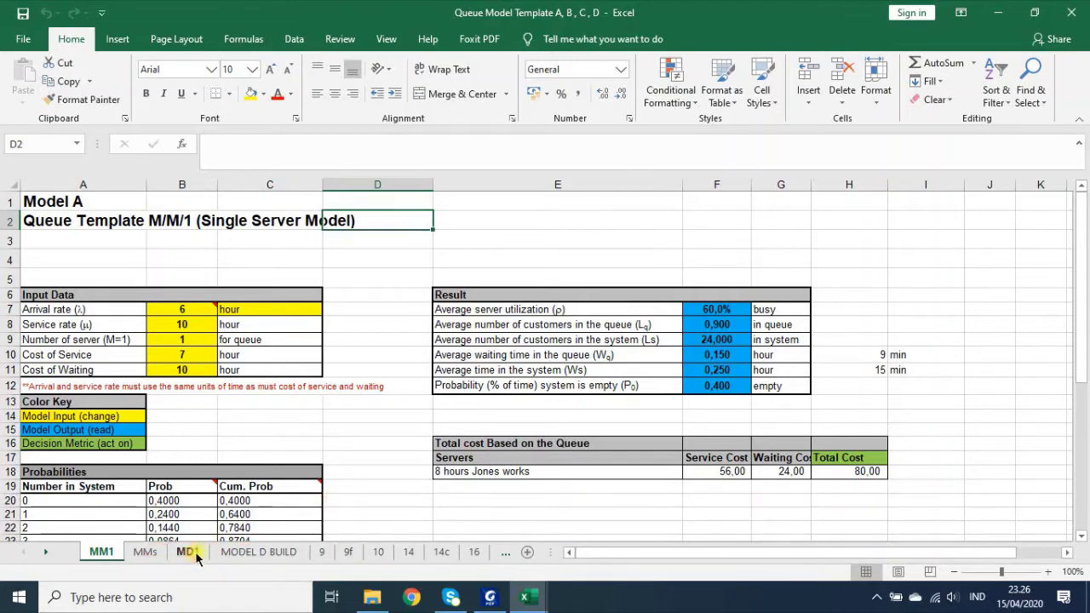
left_click(185, 552)
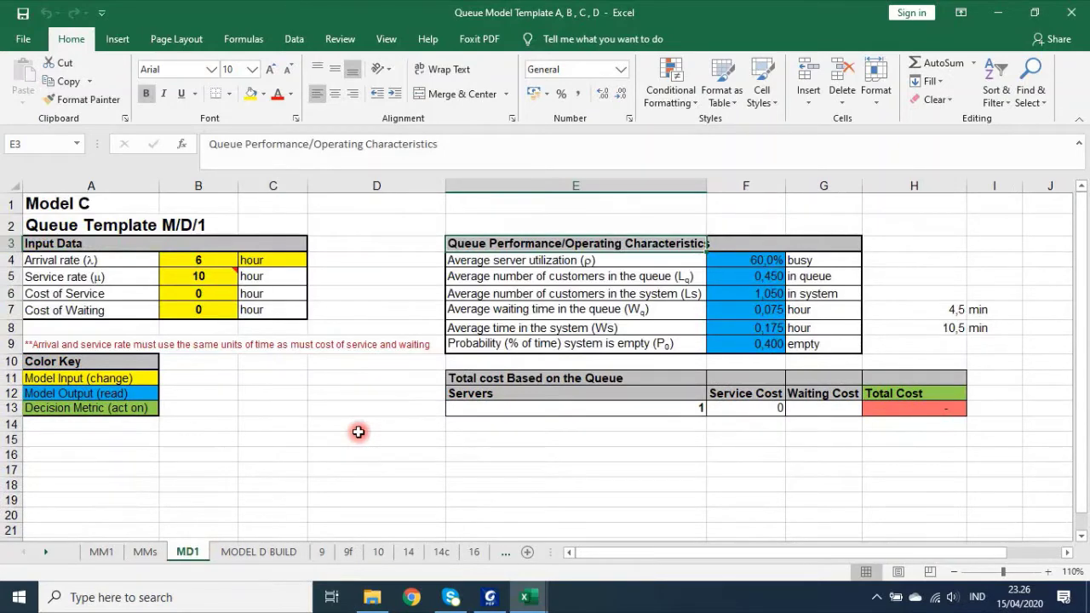
left_click(277, 551)
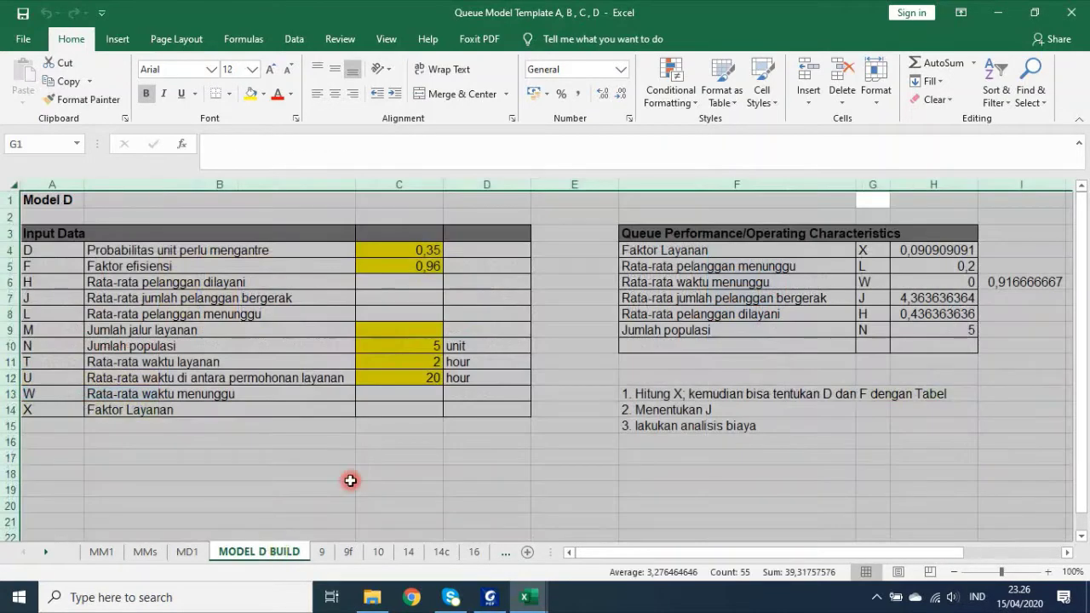
- Select the Model D input data block, then deselect it, leaving cell D15 active
left_click(417, 452)
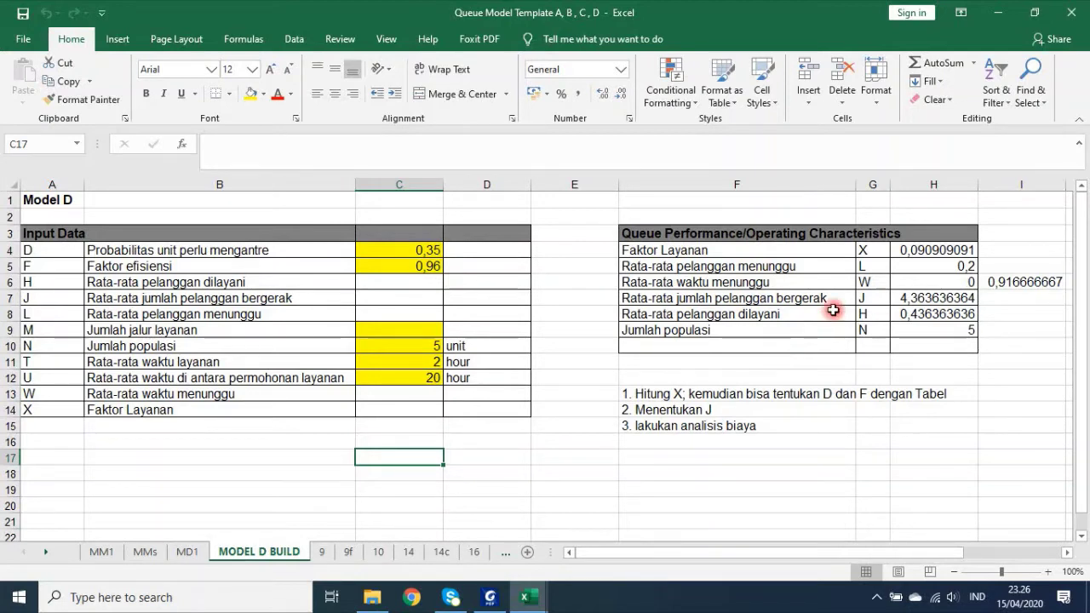
mouse_move(242, 233)
left_mouse_down()
mouse_move(365, 280)
mouse_move(462, 382)
mouse_move(452, 417)
left_mouse_up()
left_click(460, 425)
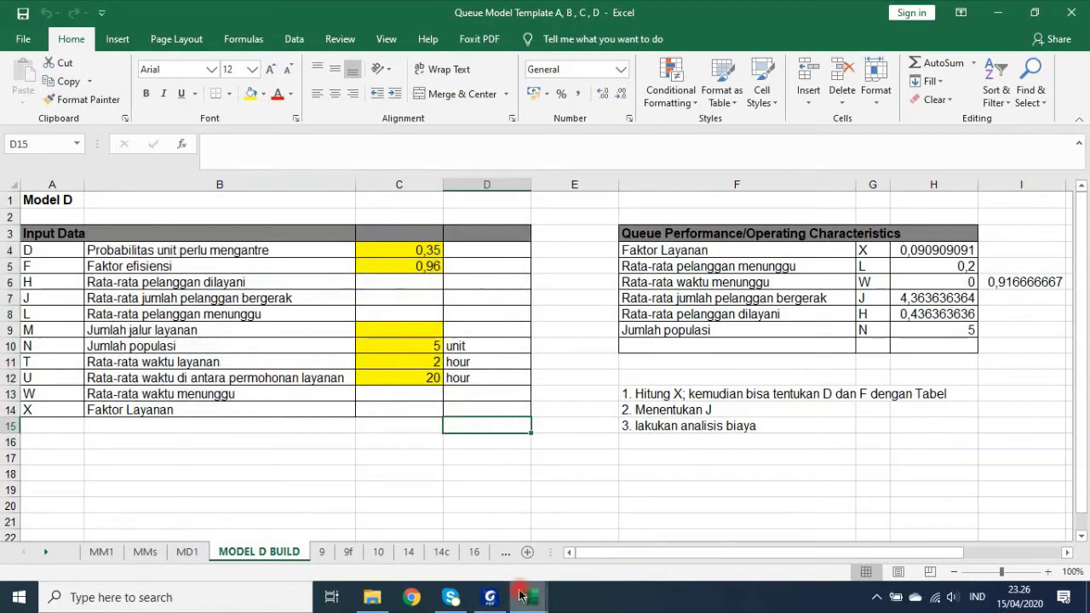
- Scroll the e-book back from the Contoh D6 pages to Tabel D.7 on page 127
left_click(481, 597)
scroll(559, 423, "up", 10)
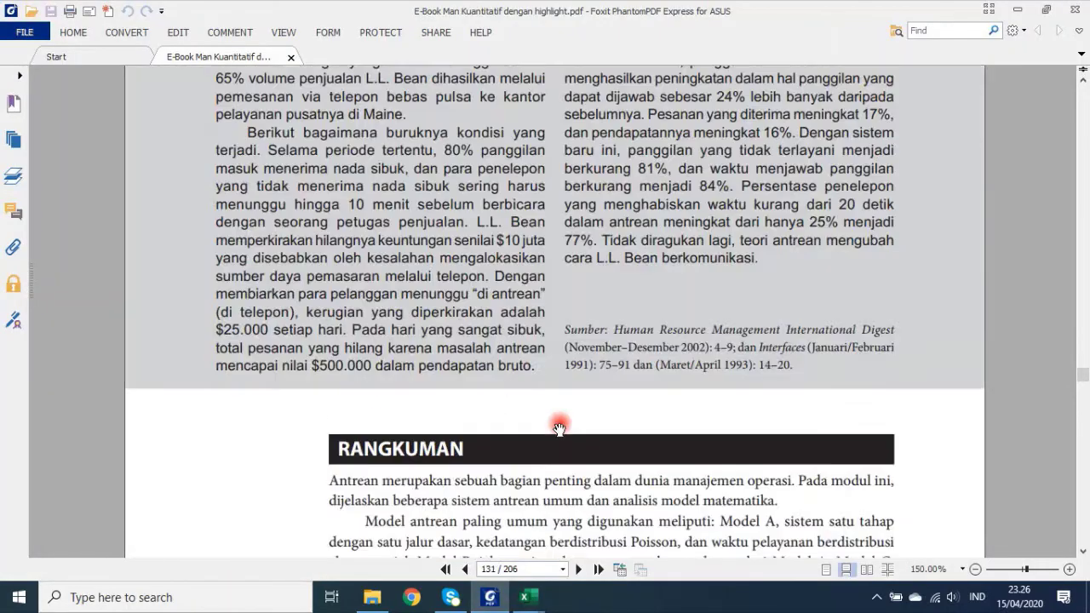
scroll(560, 423, "up", 10)
scroll(560, 423, "up", 5)
scroll(559, 426, "up", 5)
scroll(560, 426, "up", 5)
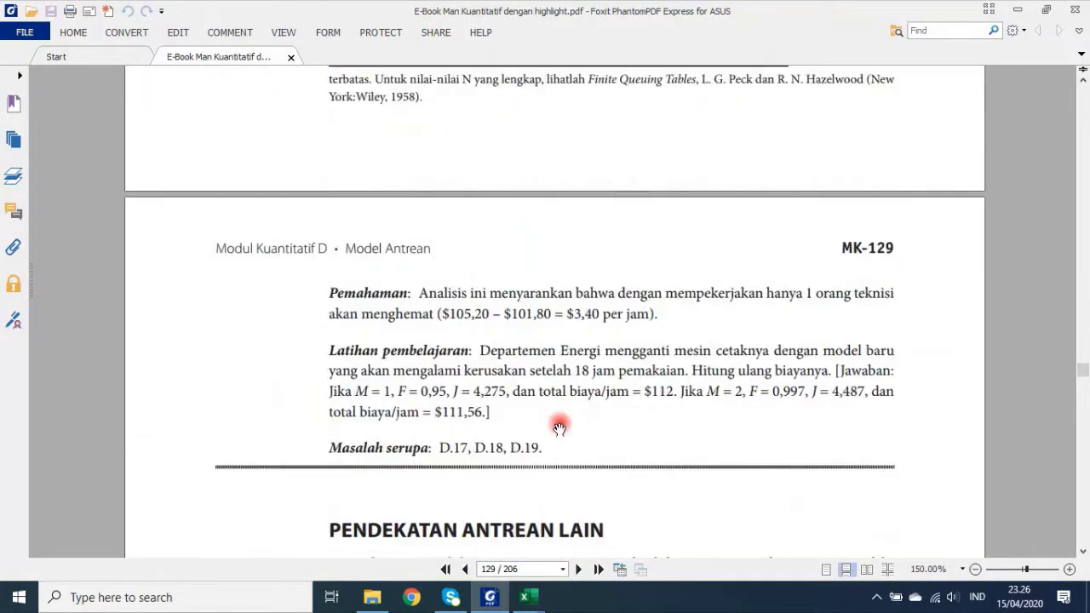
scroll(560, 425, "up", 5)
scroll(559, 423, "up", 5)
scroll(559, 423, "up", 5)
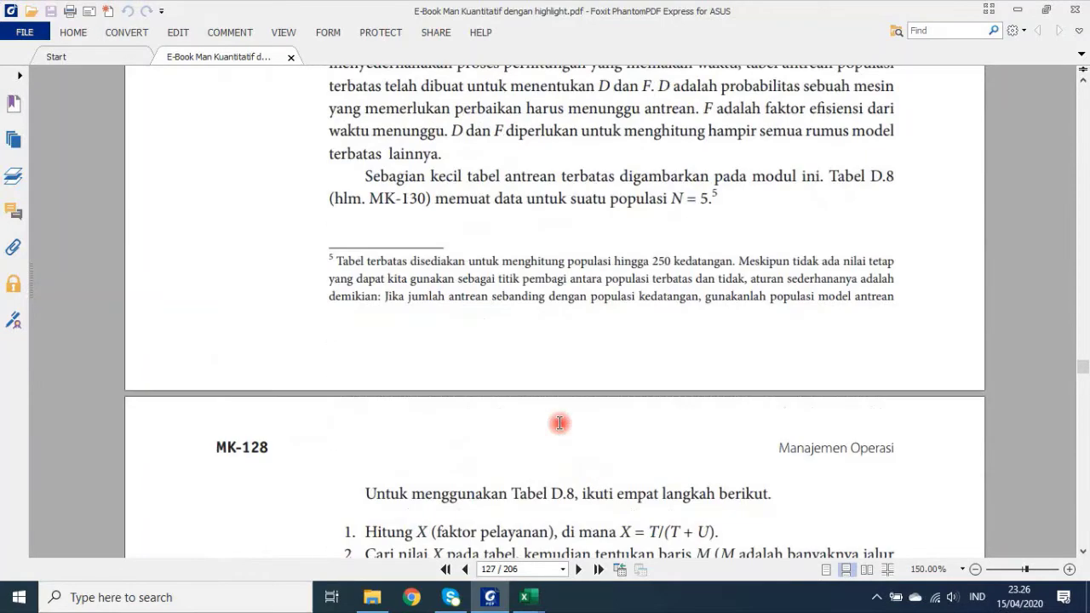
scroll(559, 423, "up", 5)
scroll(559, 423, "up", 5)
scroll(559, 423, "up", 5)
scroll(559, 423, "up", 5)
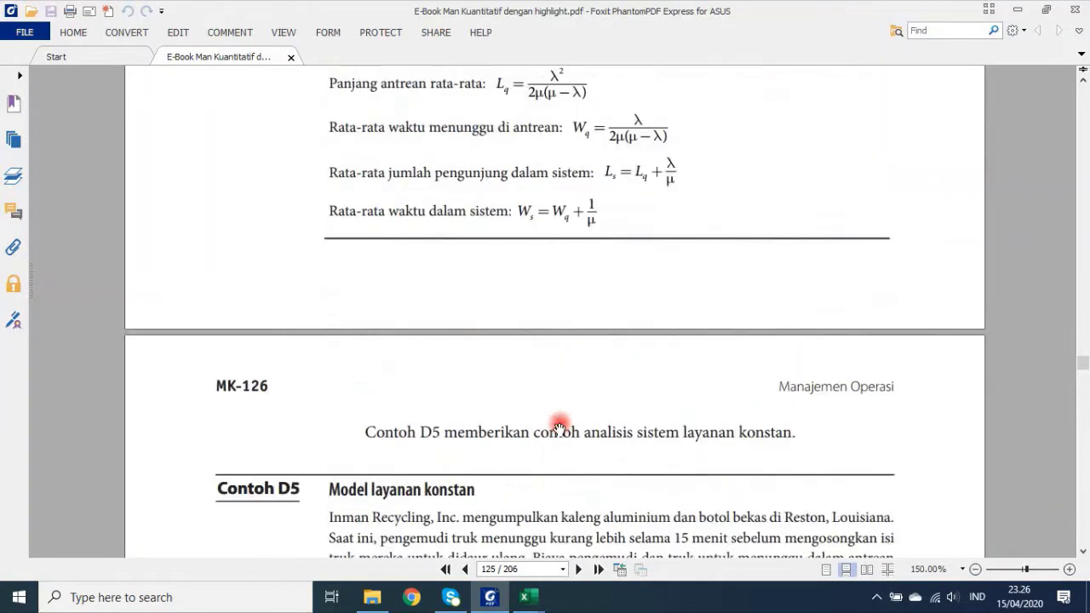
scroll(559, 426, "up", 5)
scroll(559, 429, "up", 5)
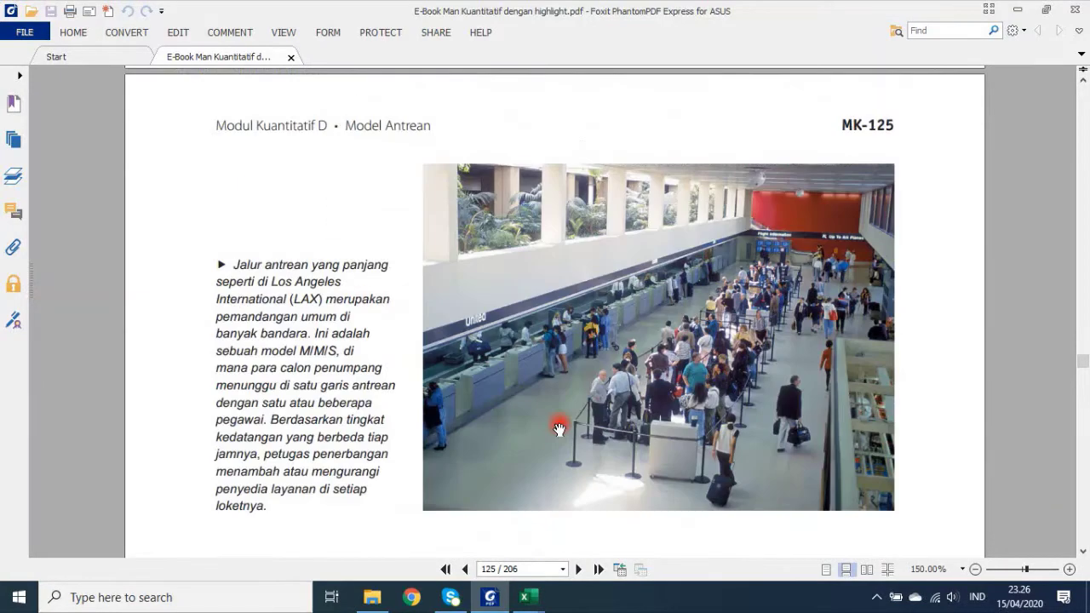
scroll(559, 429, "down", 5)
scroll(559, 428, "down", 5)
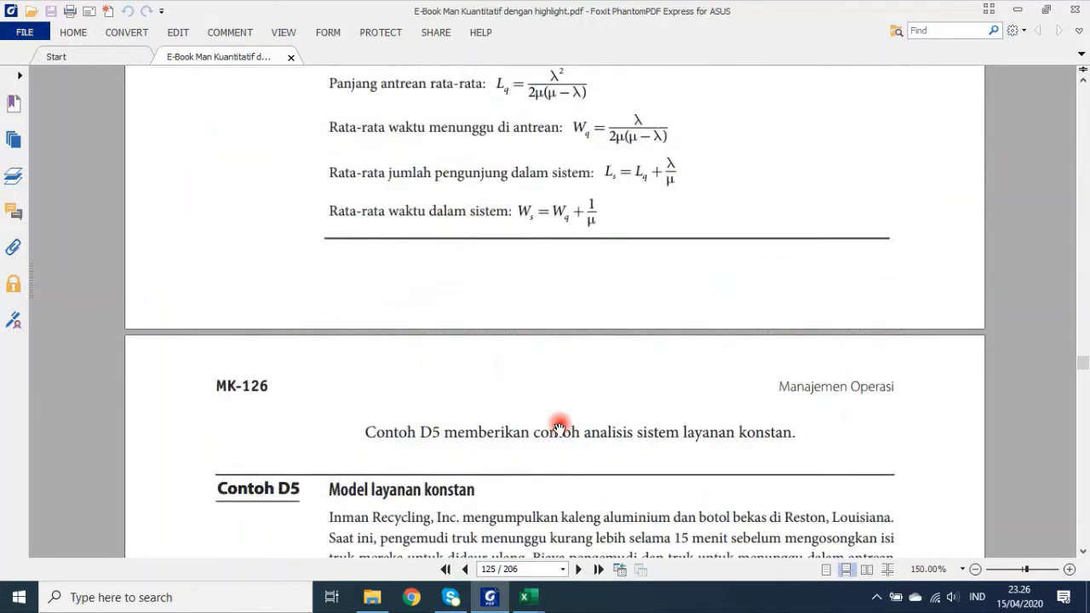
scroll(558, 425, "down", 5)
scroll(559, 426, "down", 5)
scroll(559, 425, "down", 5)
scroll(559, 426, "down", 5)
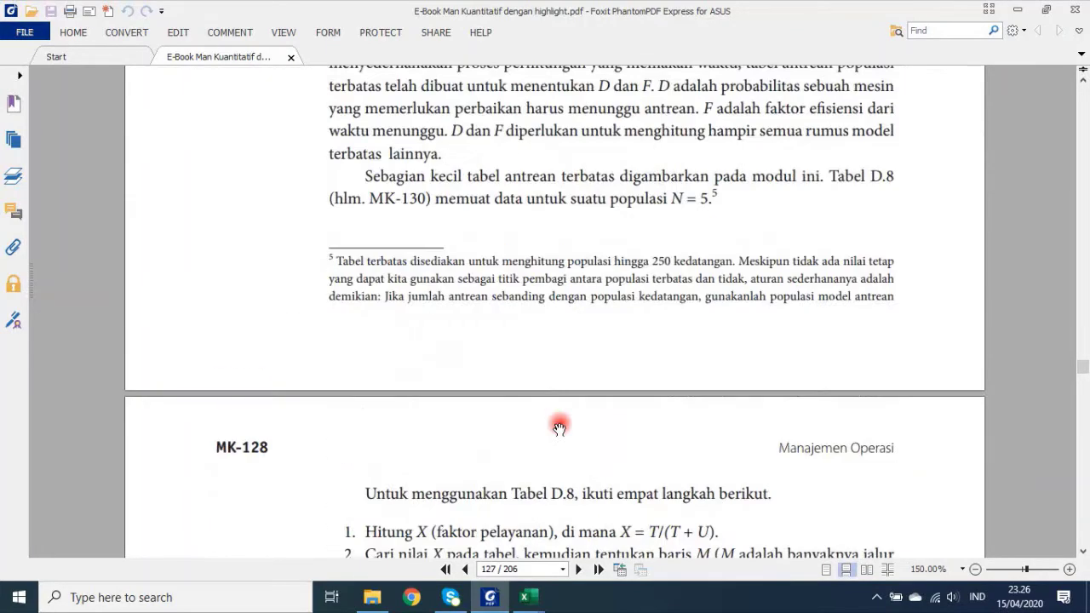
scroll(559, 422, "down", 5)
scroll(559, 422, "down", 5)
scroll(560, 426, "down", 5)
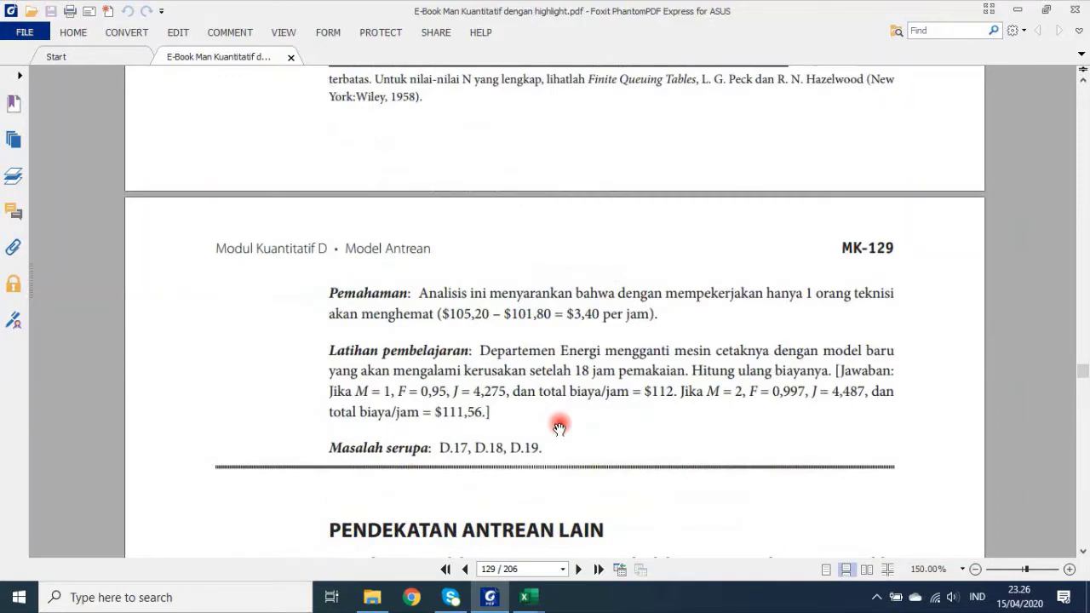
scroll(560, 425, "down", 5)
scroll(559, 426, "up", 5)
scroll(560, 425, "up", 5)
scroll(559, 422, "up", 5)
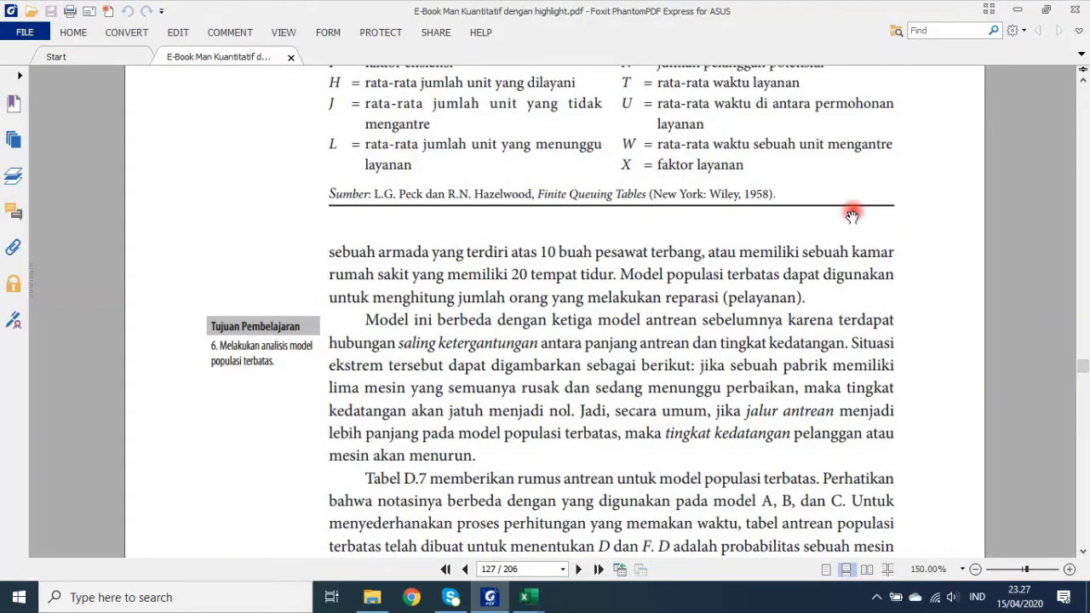
scroll(851, 216, "up", 5)
scroll(851, 215, "up", 5)
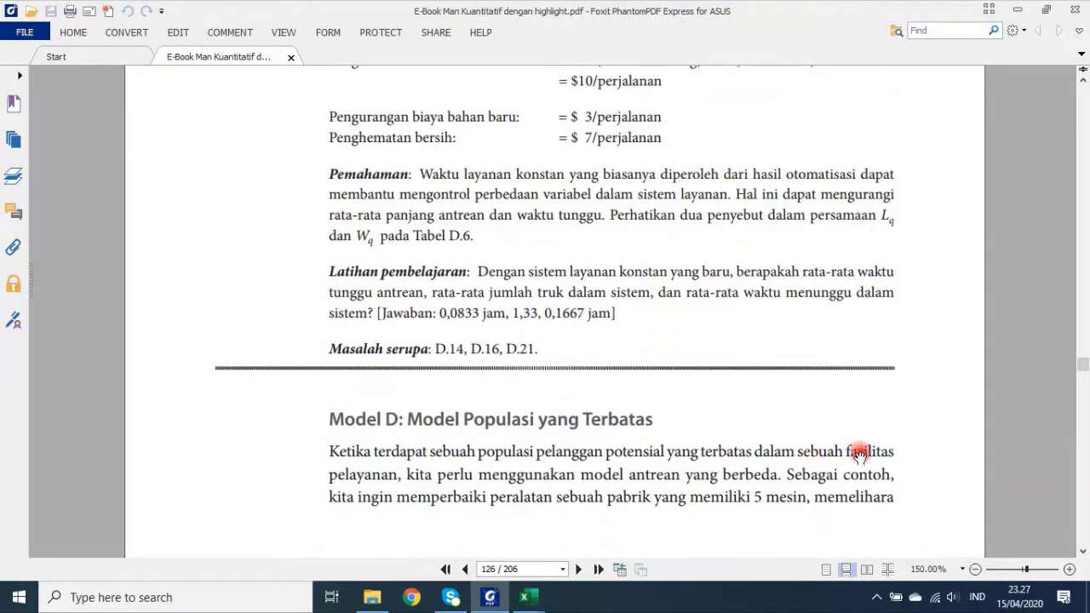
scroll(683, 451, "down", 1)
scroll(682, 451, "down", 4)
scroll(681, 440, "down", 1)
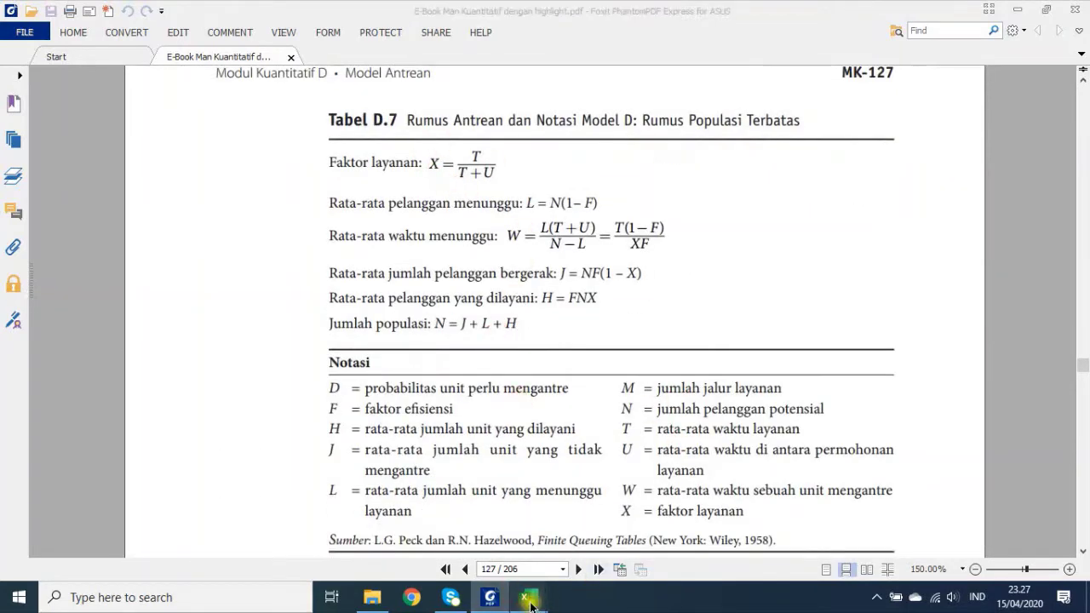
- Restore the workbook and PDF windows so the Tabel D.7 formulas sit beside the sheet
left_click(562, 531)
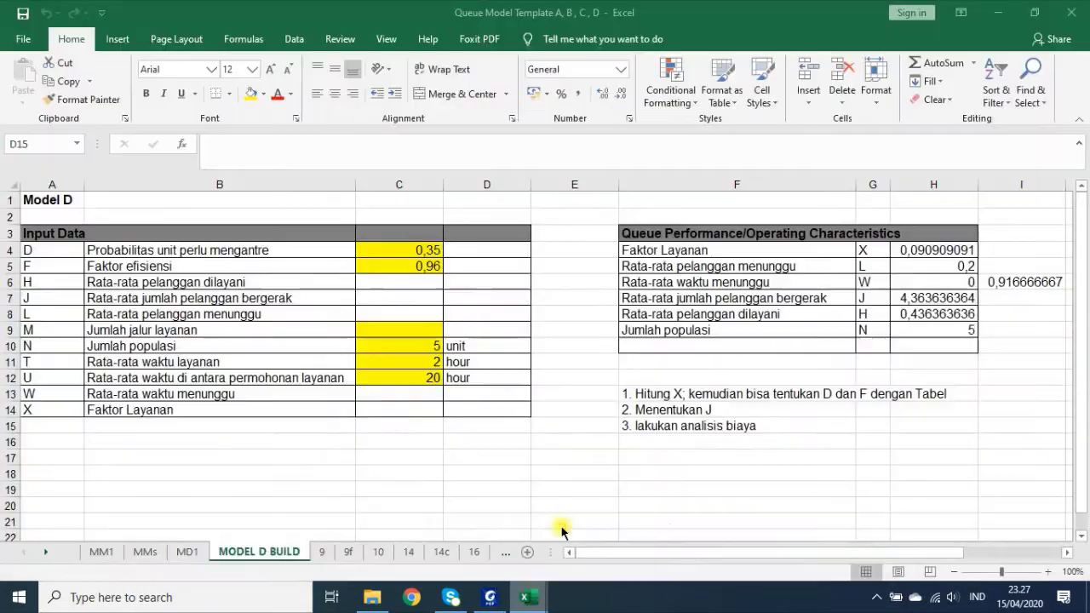
left_click(1033, 13)
left_click(851, 151)
left_click(1045, 9)
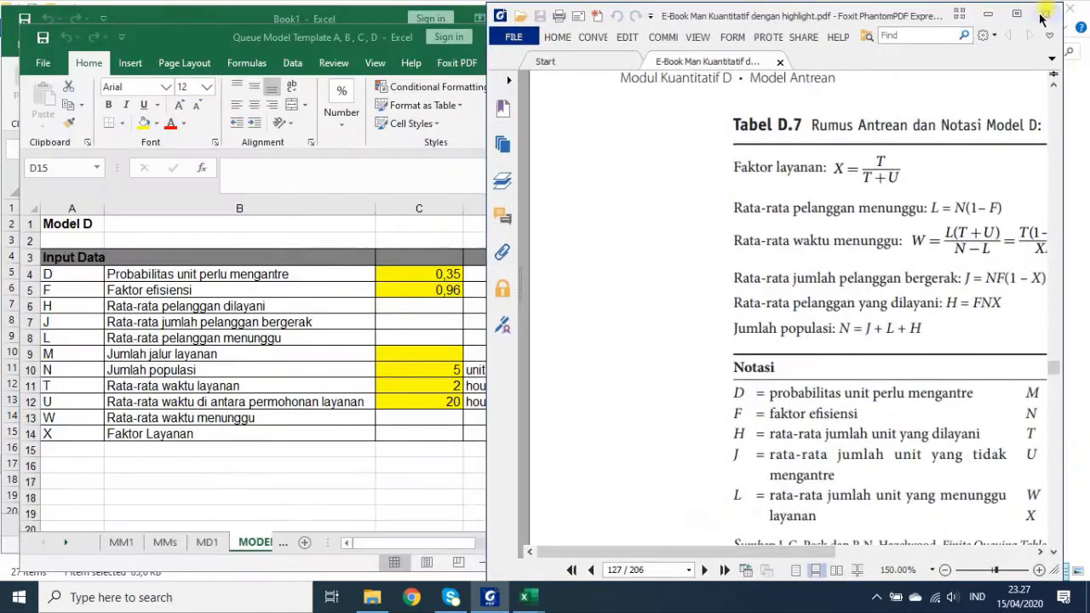
left_click(372, 562)
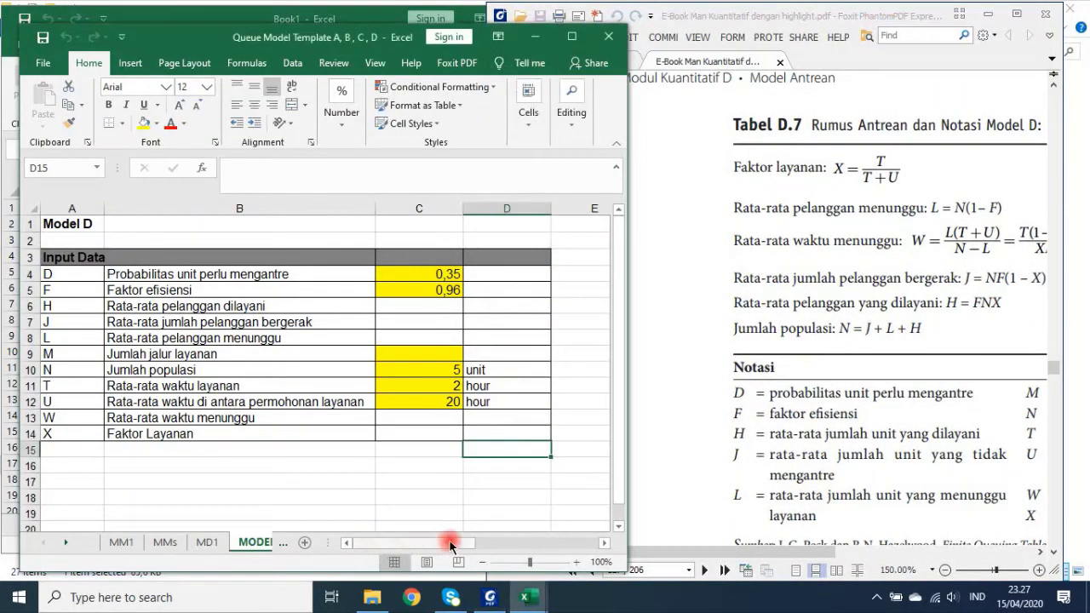
left_click(856, 223)
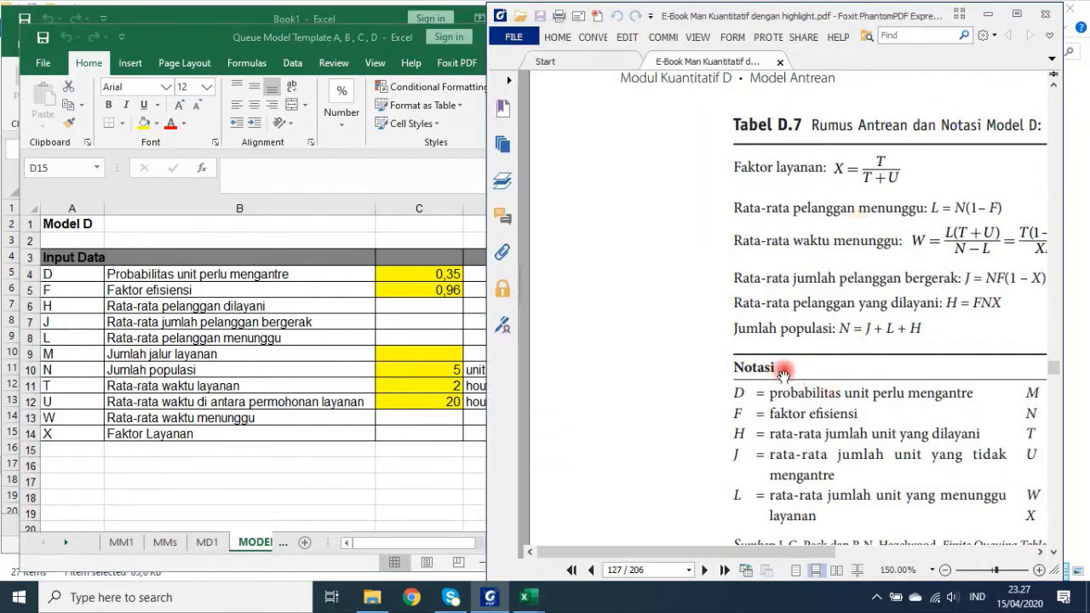
left_click(412, 534)
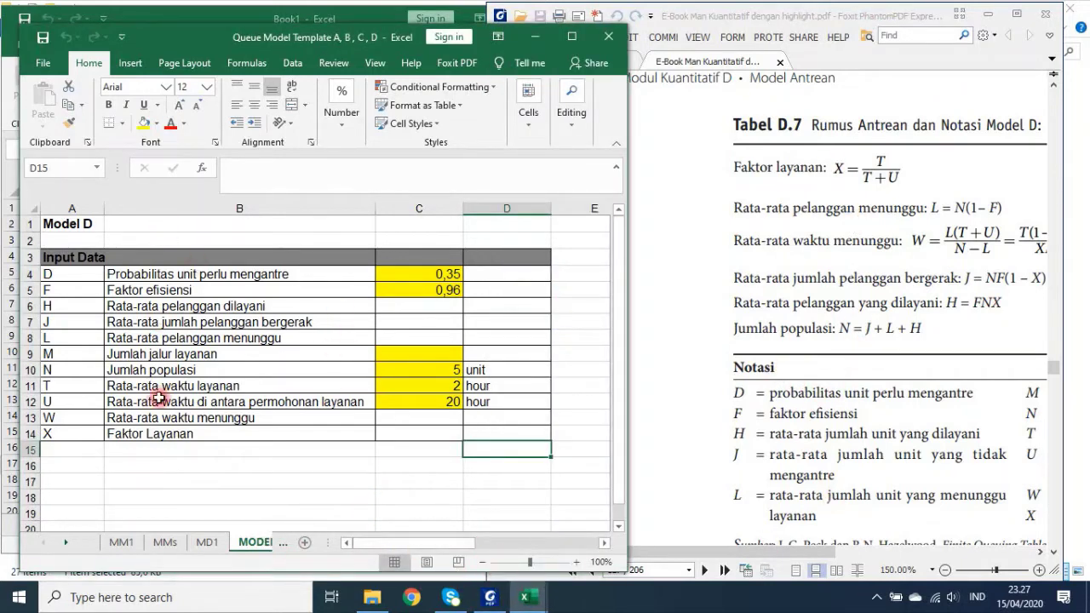
- Maximize the workbook window and scroll the MODEL D BUILD sheet back to column A
left_click_drag(397, 542, 477, 540)
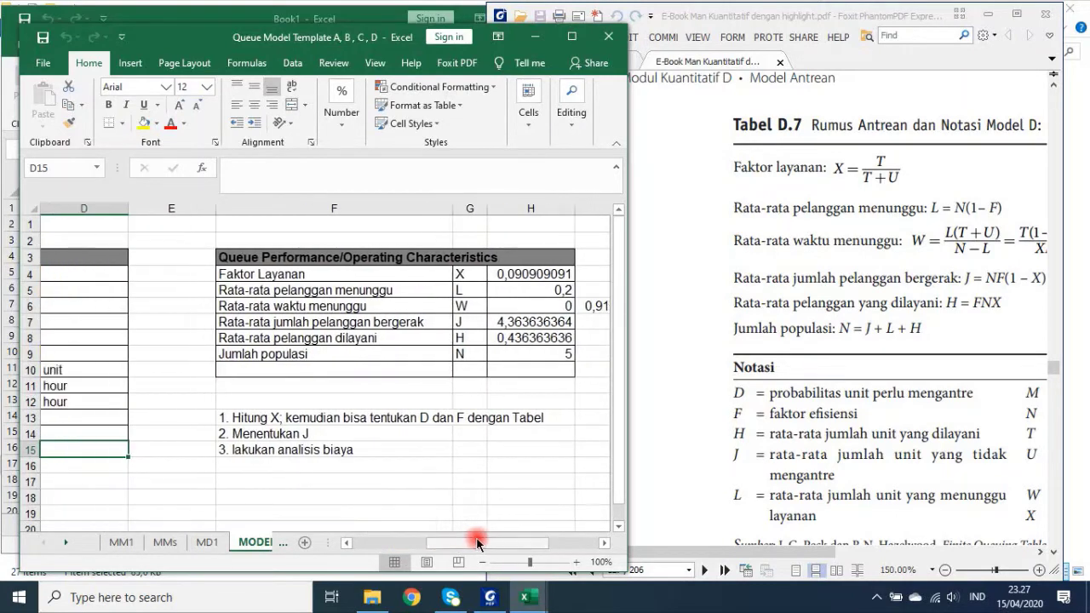
left_click(571, 36)
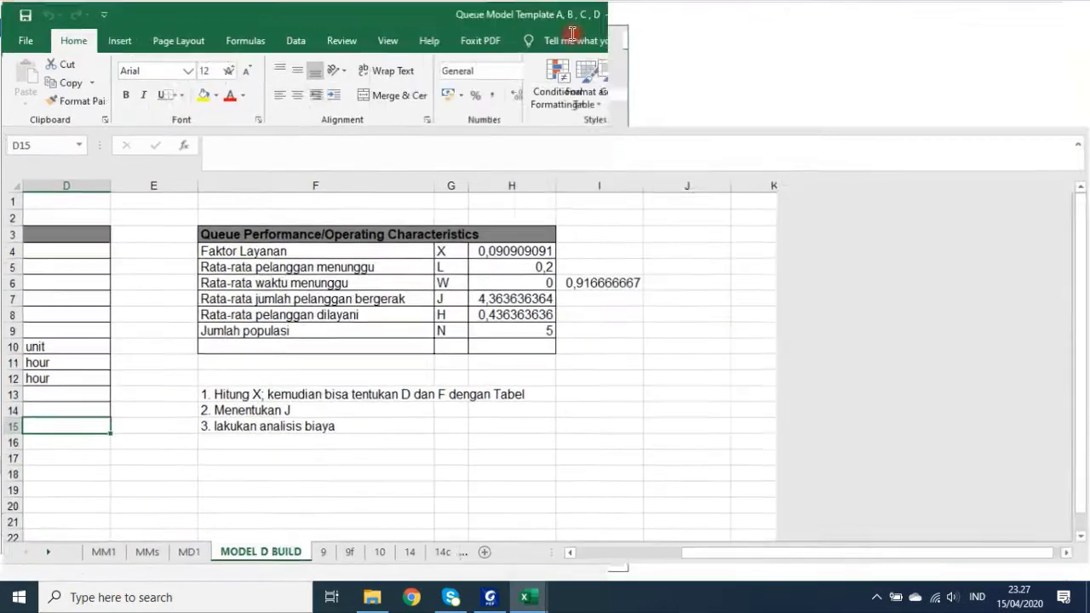
left_click_drag(793, 558, 644, 552)
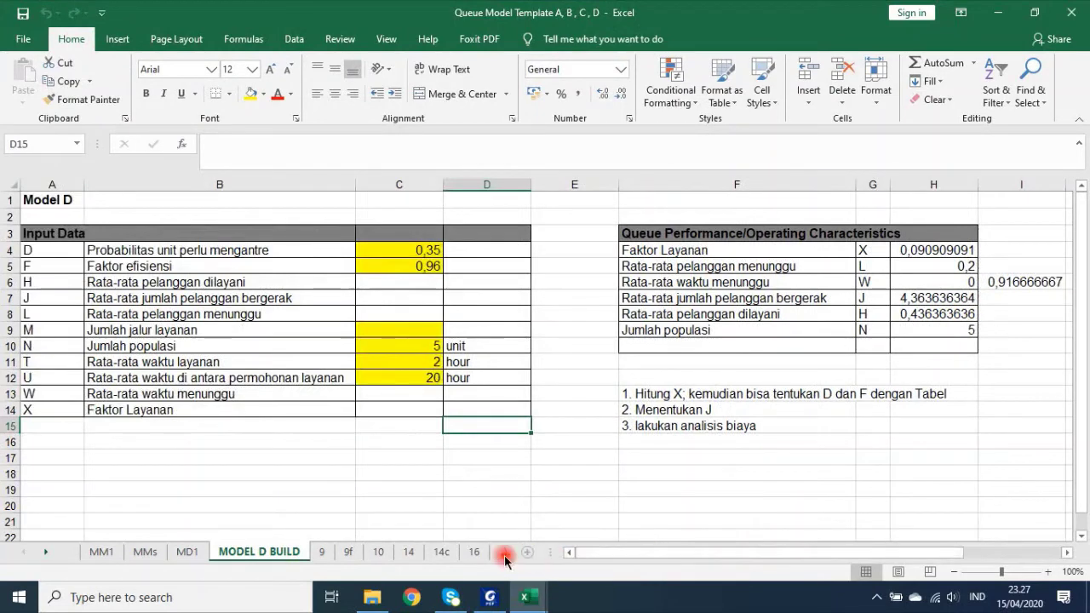
- Look at sheets 16 and 18, then scroll the tabs left and open the MM1 Model A sheet
left_click(474, 552)
left_click(462, 552)
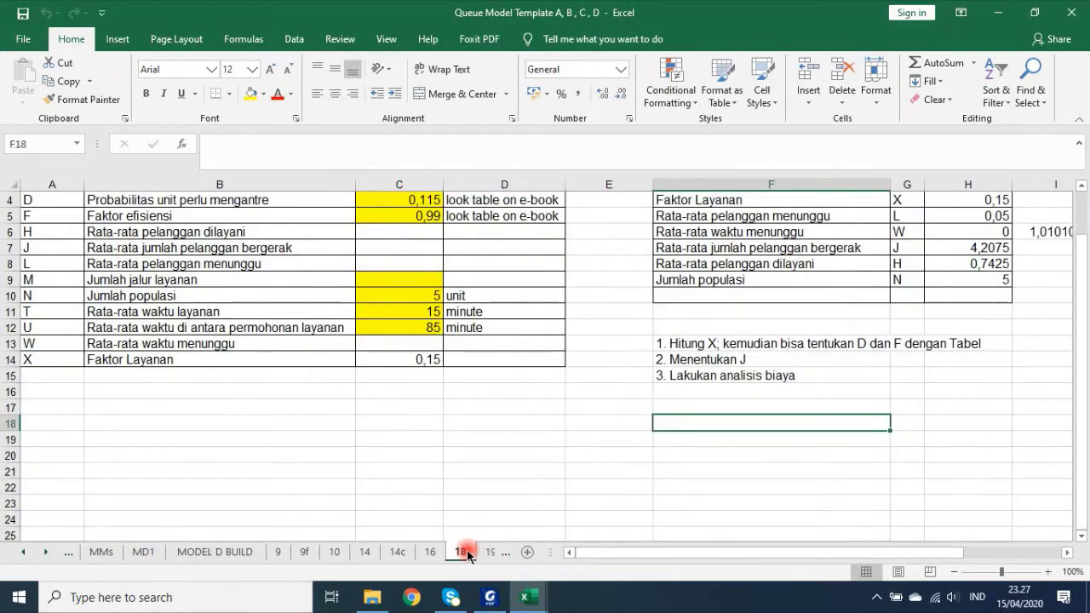
scroll(819, 485, "up", 1)
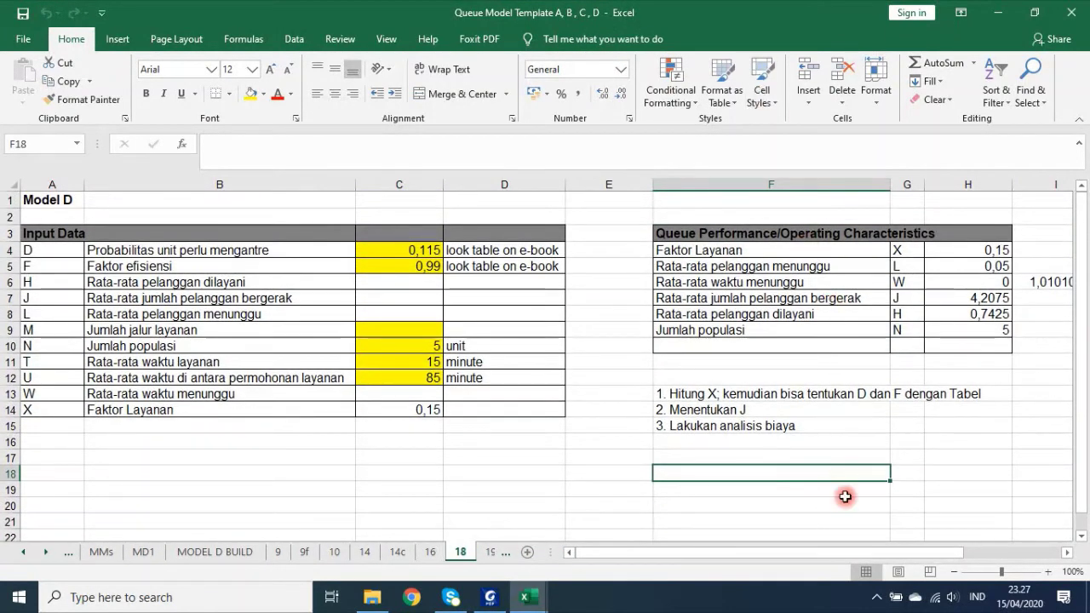
left_click(25, 551)
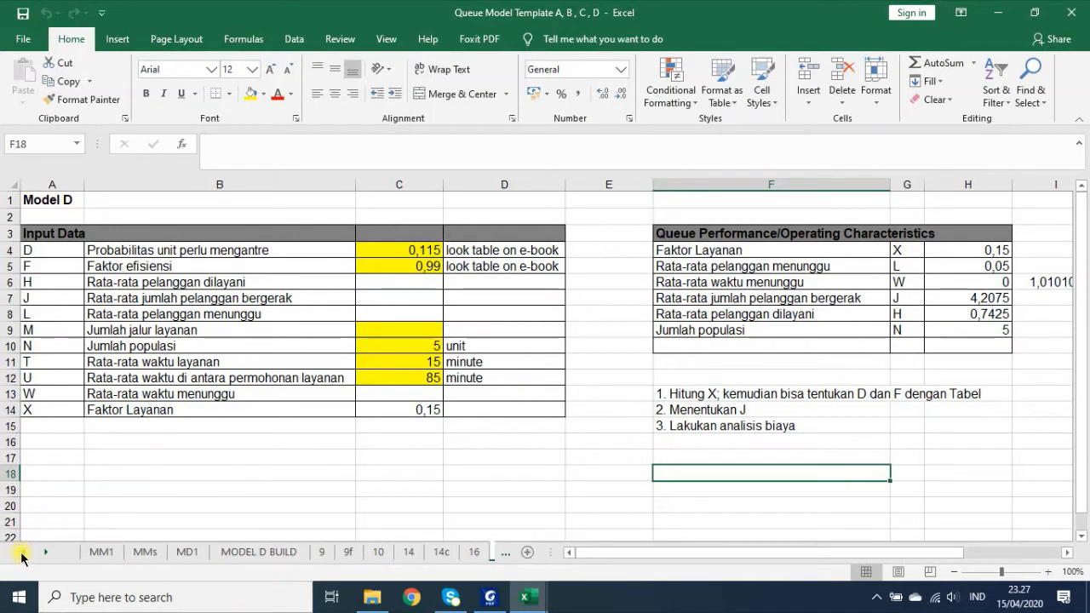
left_click(244, 476)
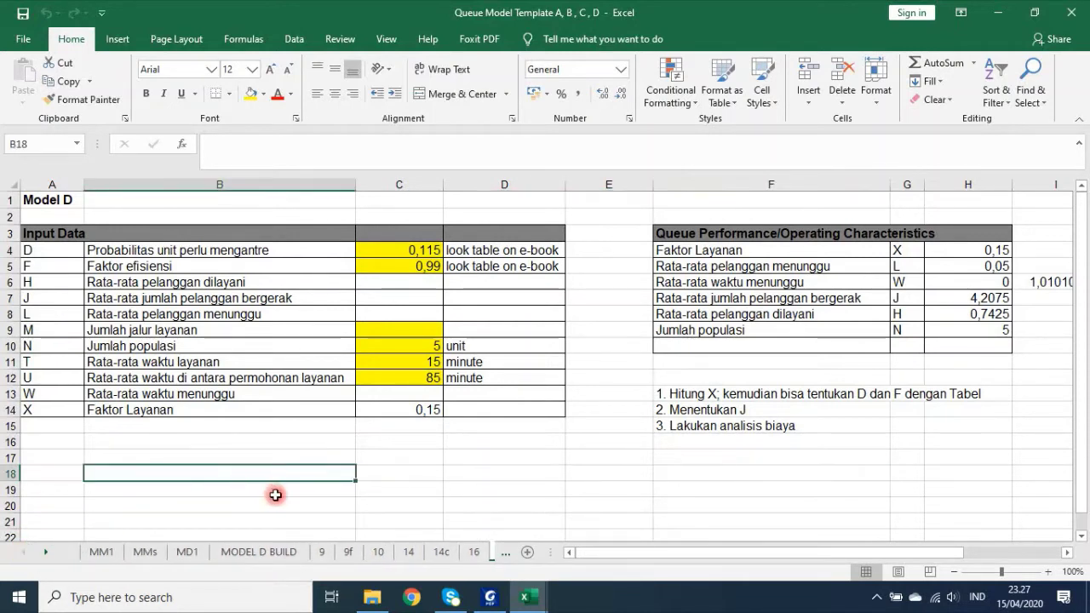
left_click(106, 552)
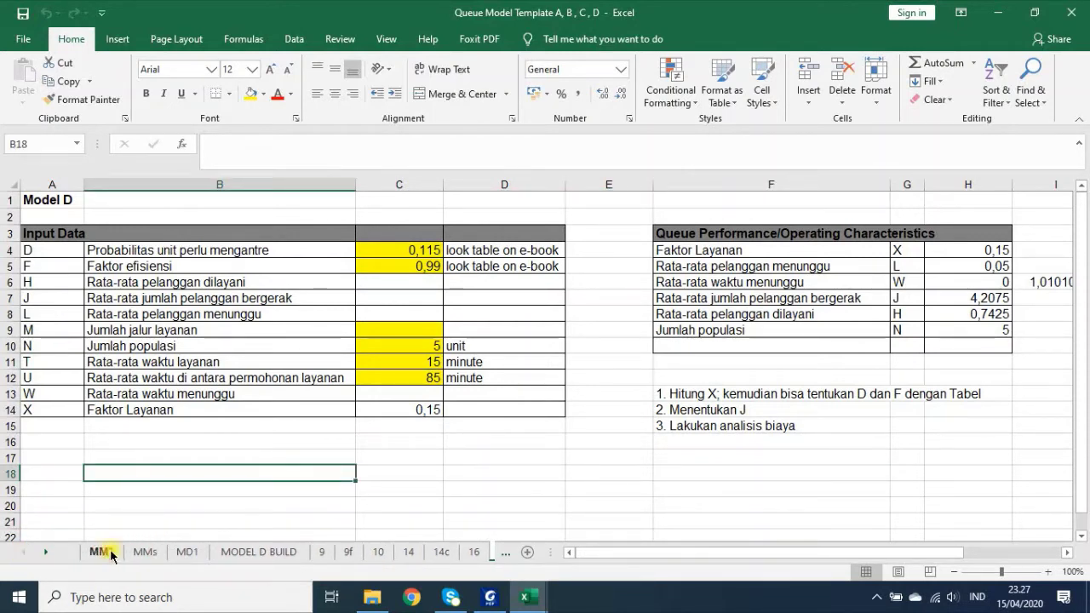
left_click(105, 551)
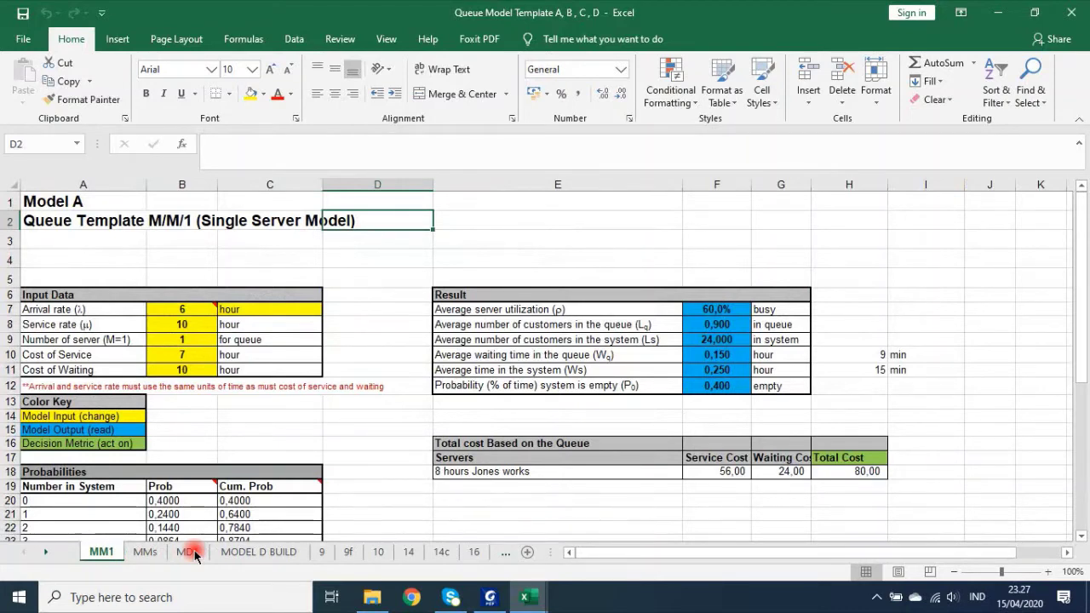
- Bring the e-book PDF forward full-screen and scroll up to the module's opening page 107
left_click(489, 597)
left_click(1018, 12)
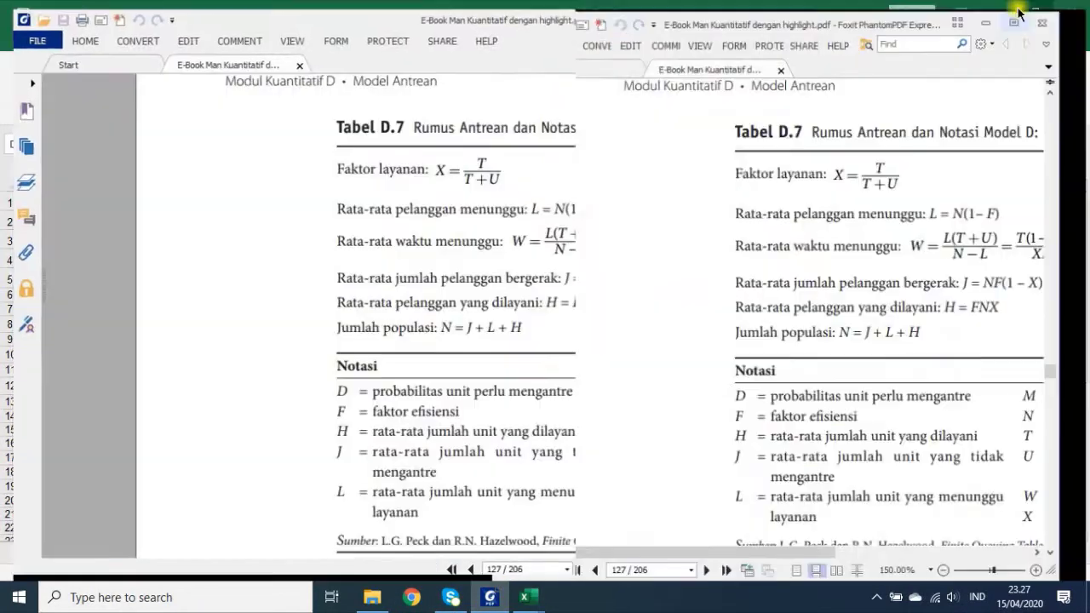
scroll(661, 268, "up", 5)
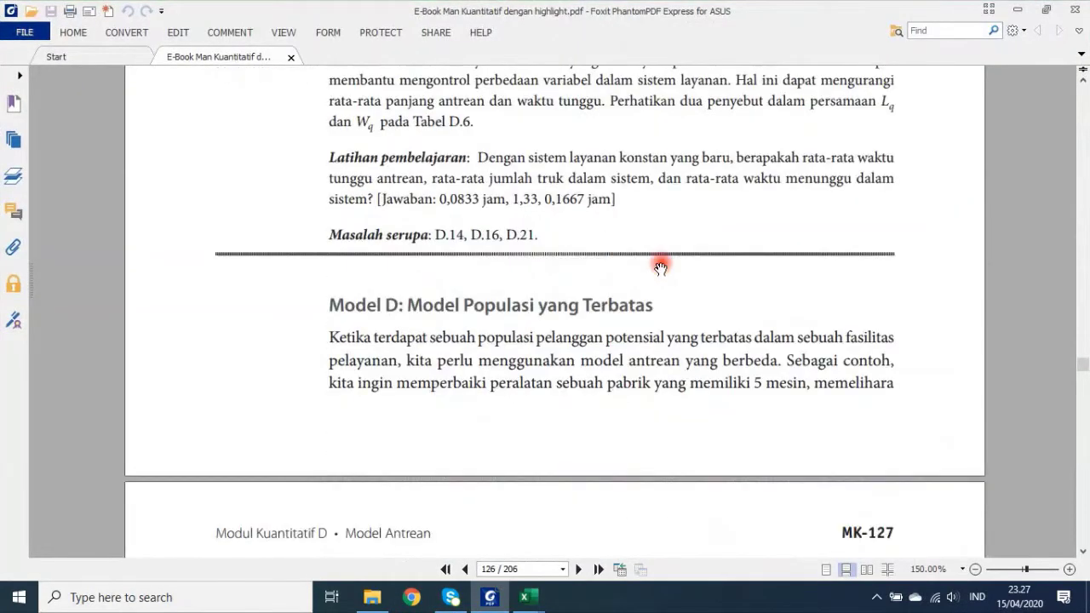
scroll(661, 267, "up", 10)
scroll(660, 267, "up", 10)
scroll(661, 267, "up", 10)
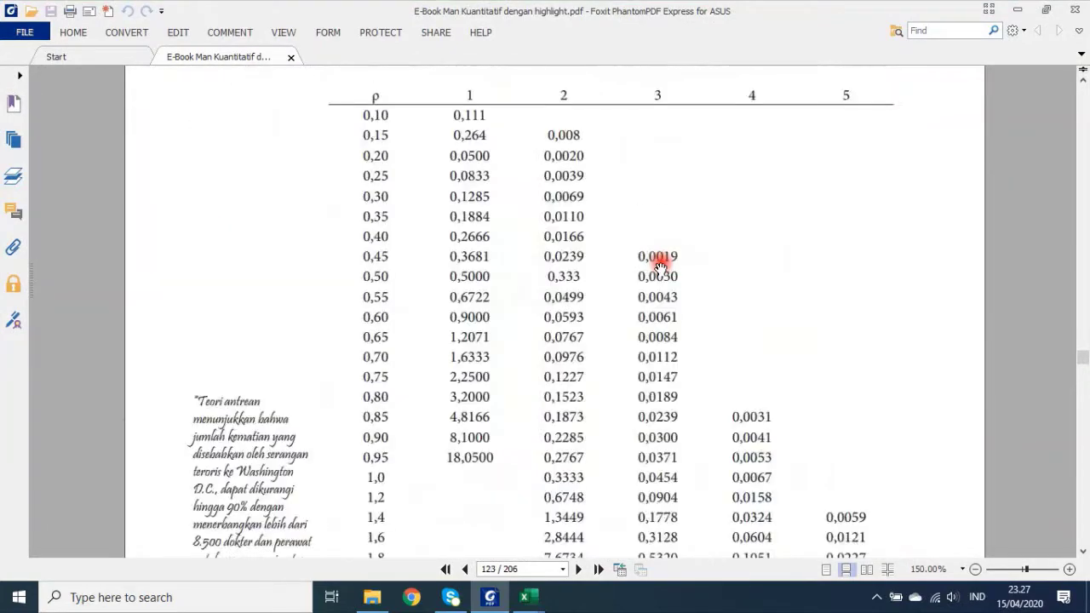
scroll(661, 267, "up", 10)
scroll(661, 267, "up", 10)
scroll(660, 268, "up", 10)
scroll(661, 267, "up", 10)
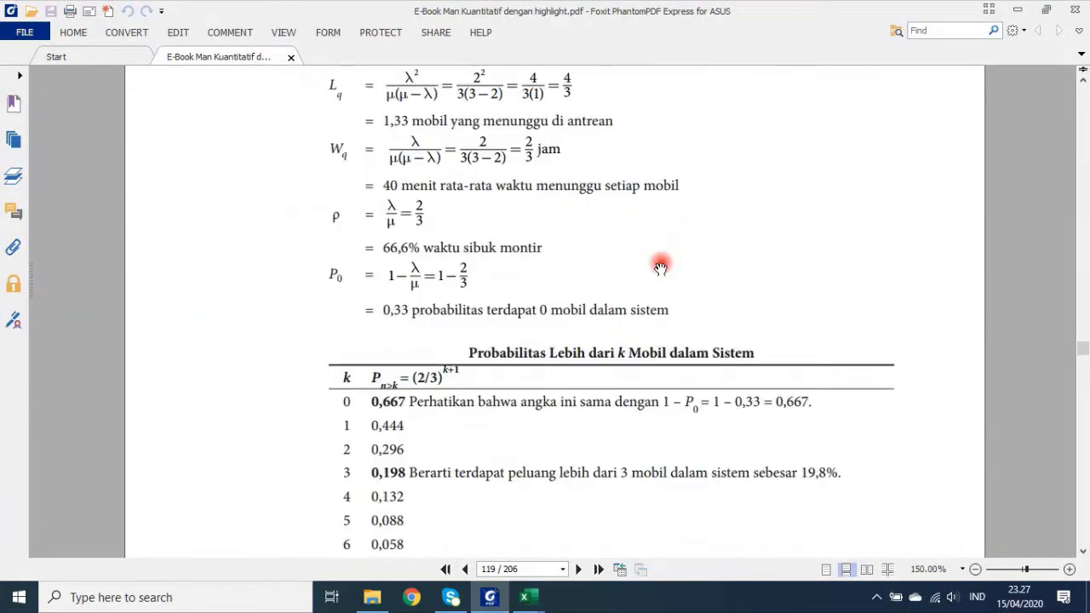
scroll(660, 267, "up", 10)
scroll(660, 267, "up", 10)
scroll(660, 268, "up", 10)
scroll(661, 267, "up", 10)
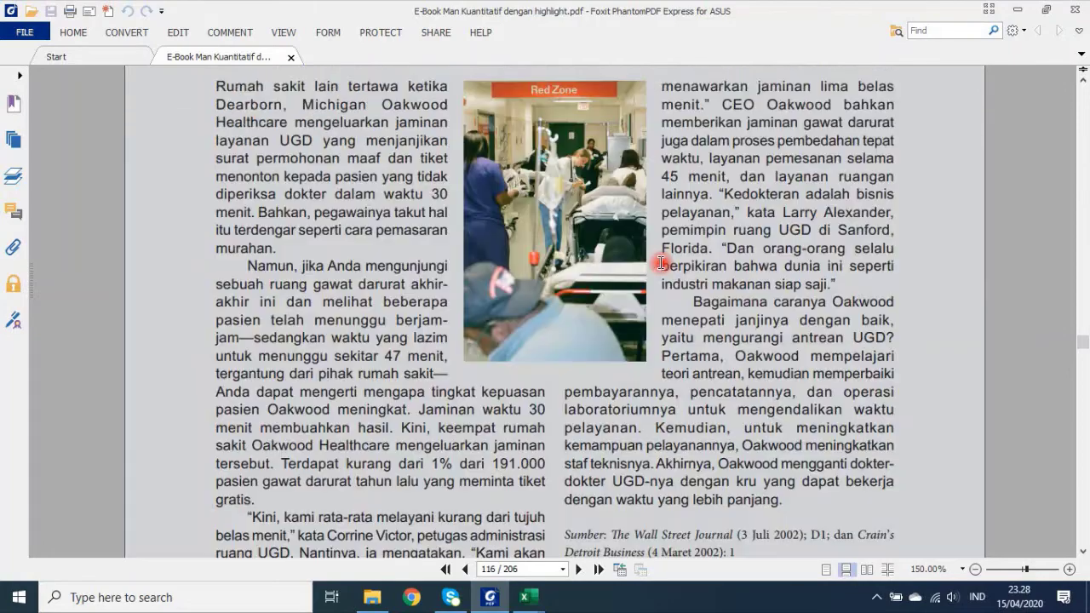
scroll(660, 266, "up", 10)
scroll(661, 266, "up", 10)
scroll(661, 266, "up", 10)
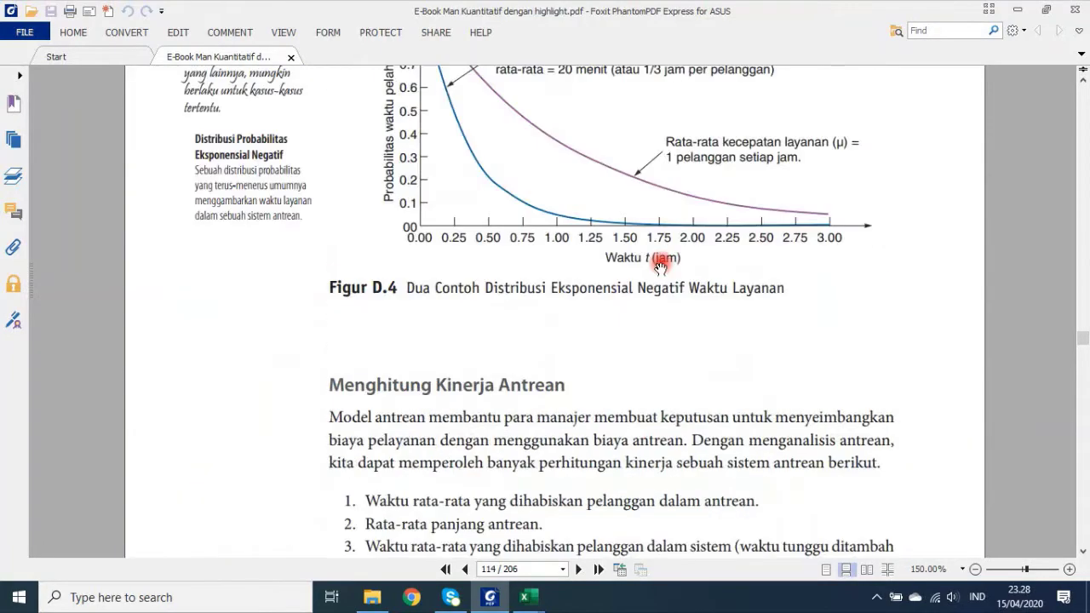
scroll(661, 266, "up", 10)
scroll(660, 267, "up", 10)
scroll(660, 263, "up", 10)
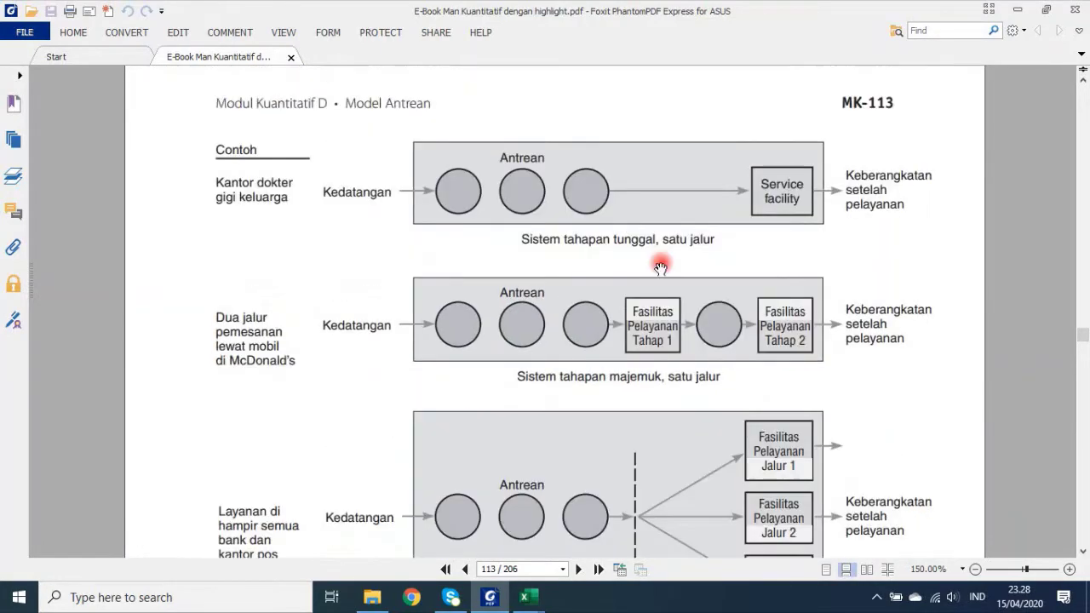
scroll(660, 263, "up", 10)
scroll(660, 263, "up", 10)
scroll(660, 263, "up", 10)
scroll(661, 263, "up", 10)
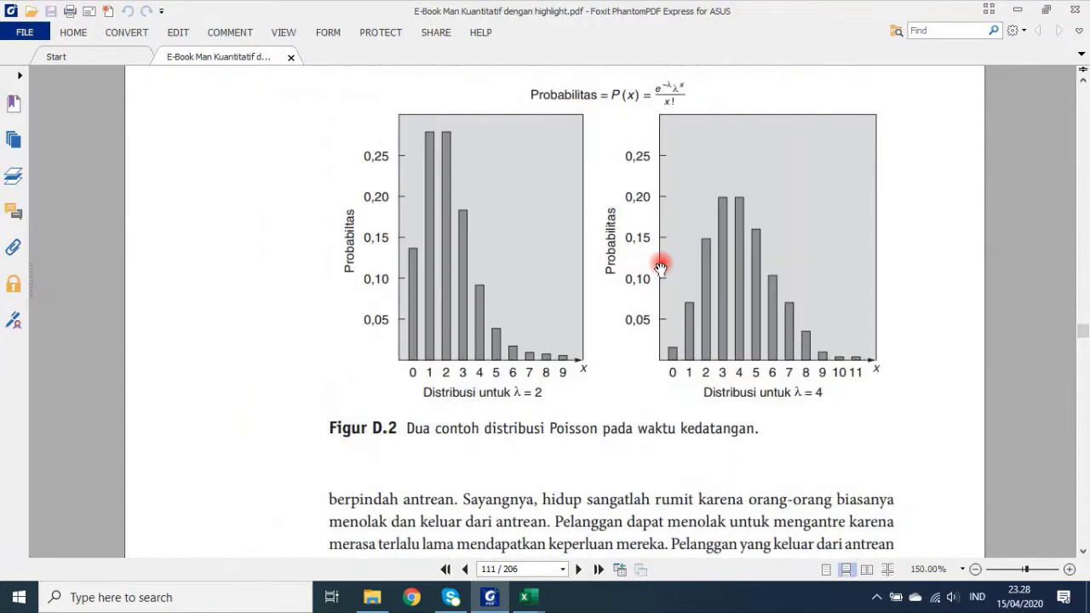
scroll(660, 263, "up", 10)
scroll(660, 264, "up", 10)
scroll(661, 267, "up", 10)
scroll(661, 268, "up", 10)
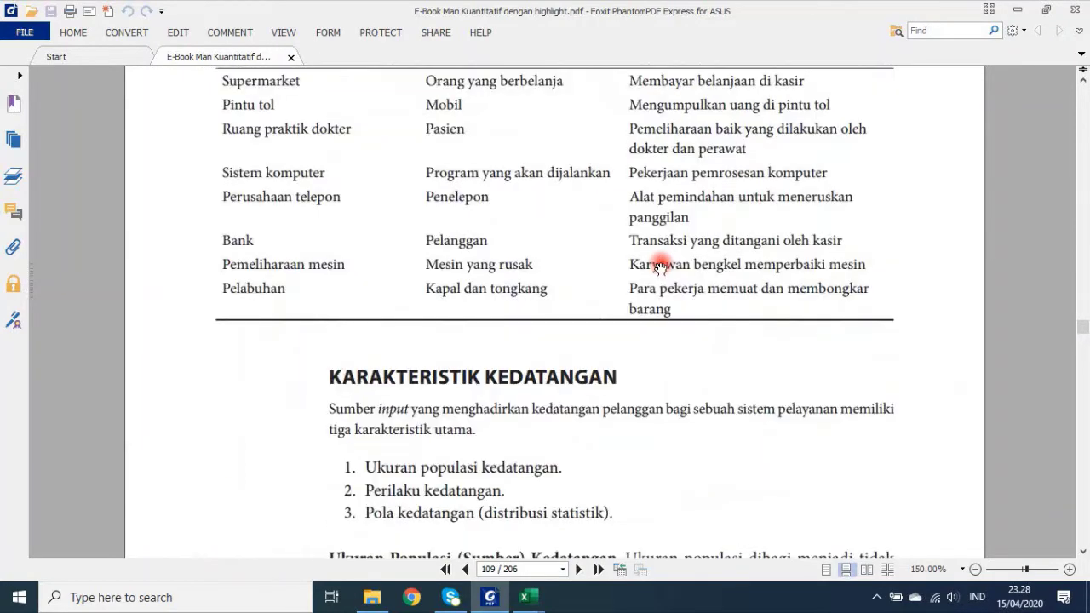
scroll(661, 268, "up", 10)
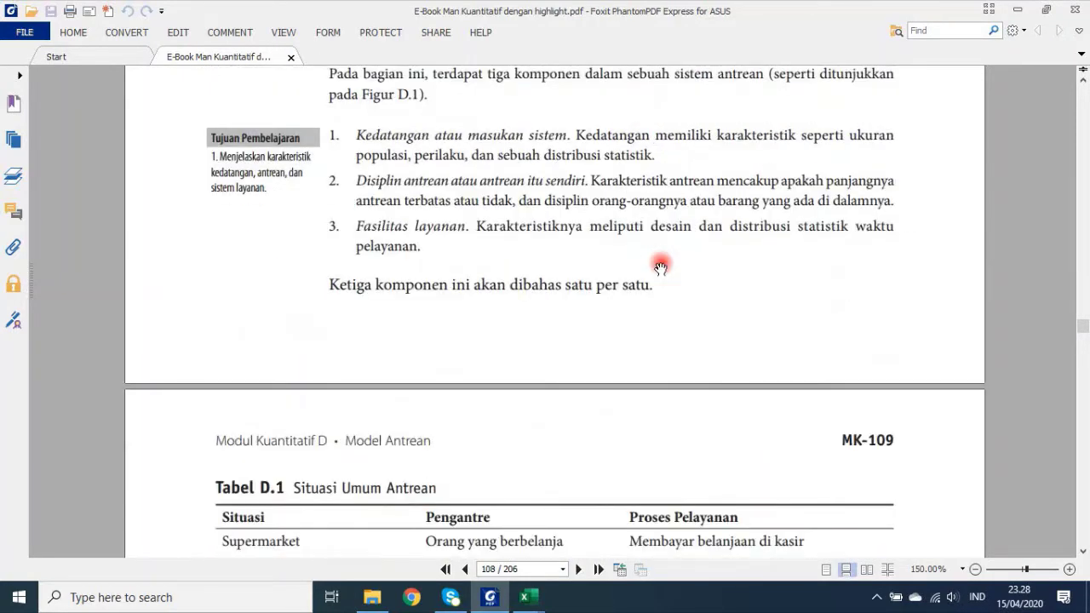
scroll(660, 267, "up", 10)
scroll(660, 267, "up", 10)
scroll(661, 267, "up", 10)
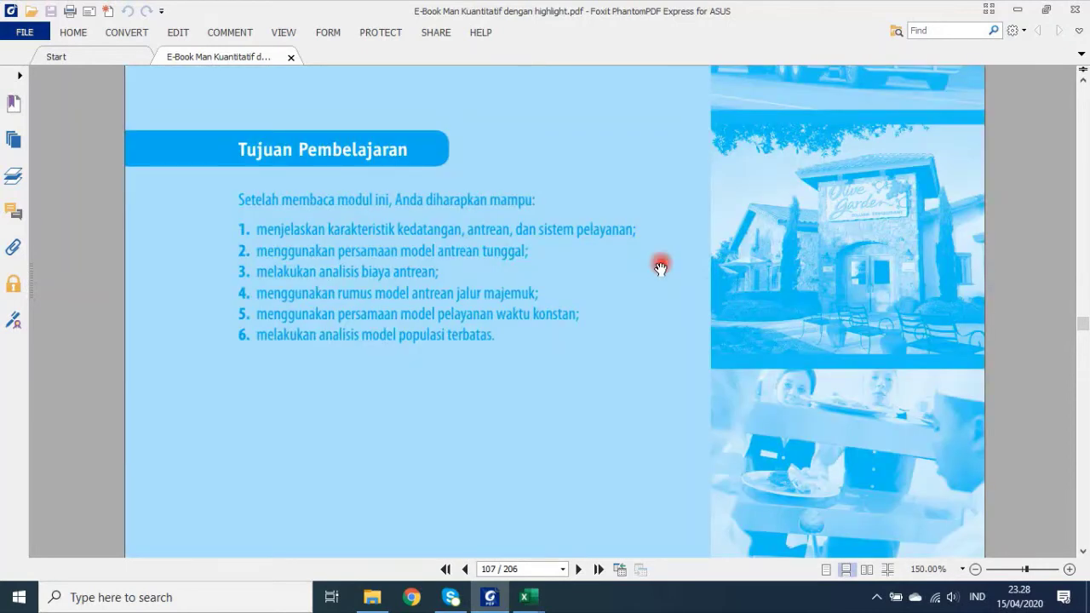
- Scroll back down to Tabel D.2, the queue models A–D table on page 117
scroll(660, 268, "down", 10)
scroll(661, 268, "down", 5)
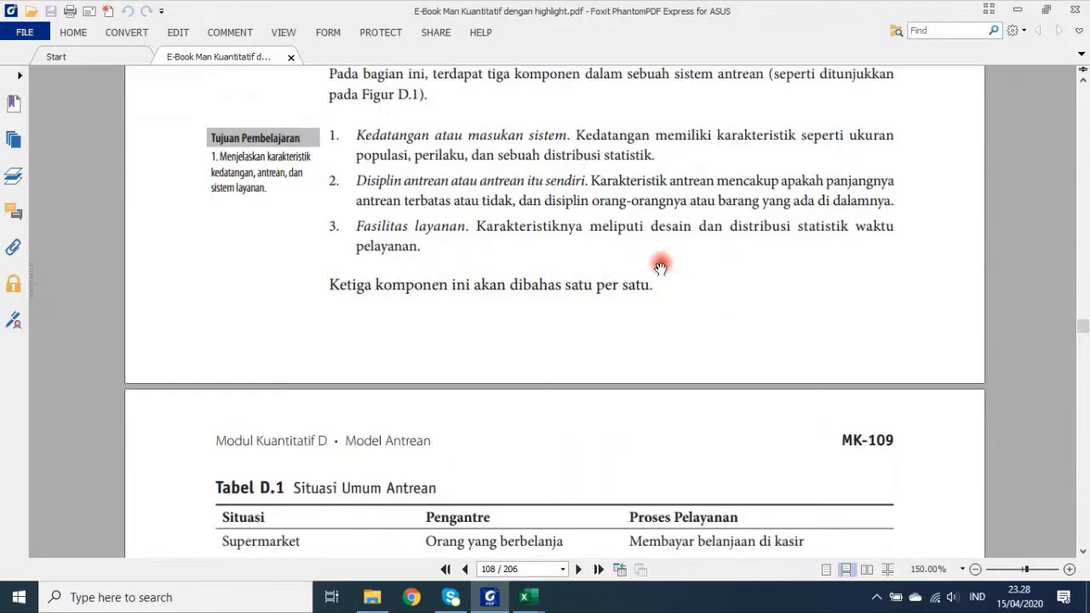
scroll(661, 267, "down", 1)
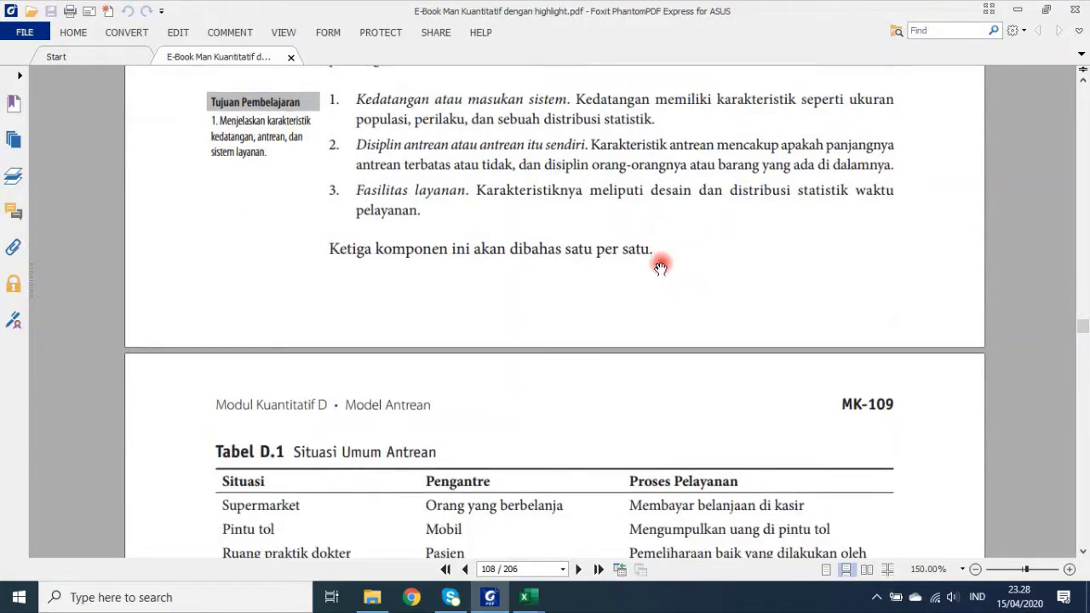
scroll(660, 267, "down", 2)
scroll(660, 268, "down", 2)
scroll(661, 267, "down", 2)
scroll(660, 267, "down", 1)
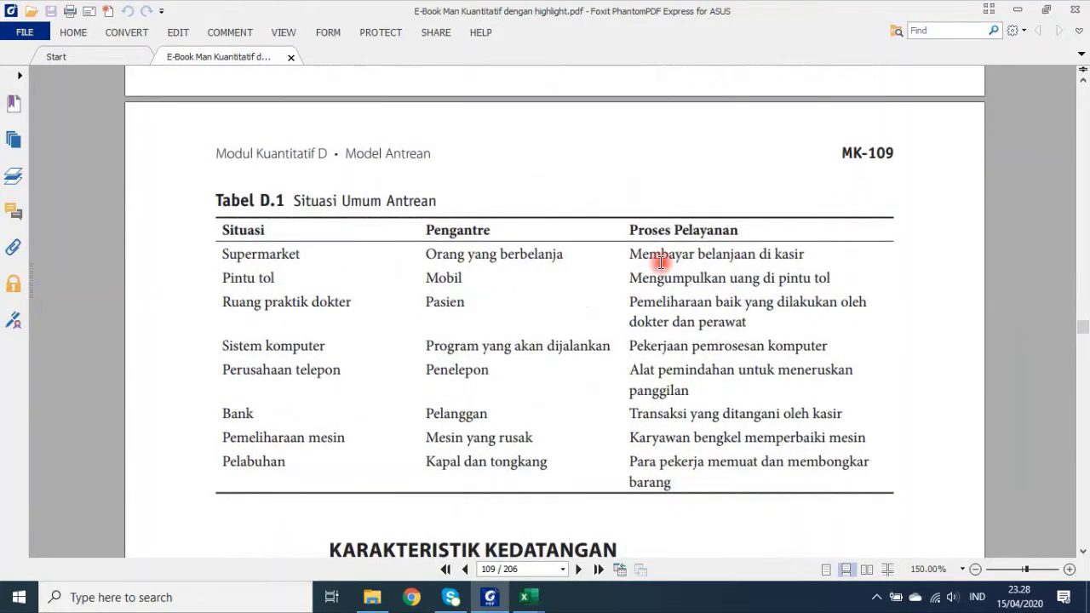
scroll(661, 262, "down", 13)
scroll(661, 262, "down", 13)
scroll(661, 262, "down", 15)
scroll(660, 262, "down", 14)
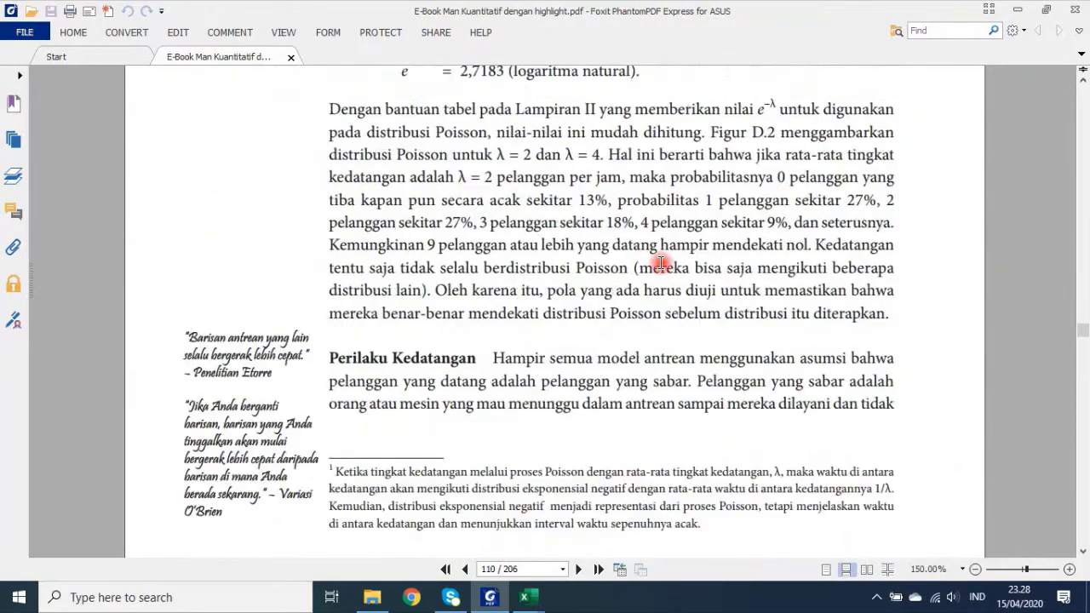
scroll(661, 262, "down", 13)
scroll(661, 263, "down", 14)
scroll(661, 262, "down", 14)
scroll(661, 262, "down", 14)
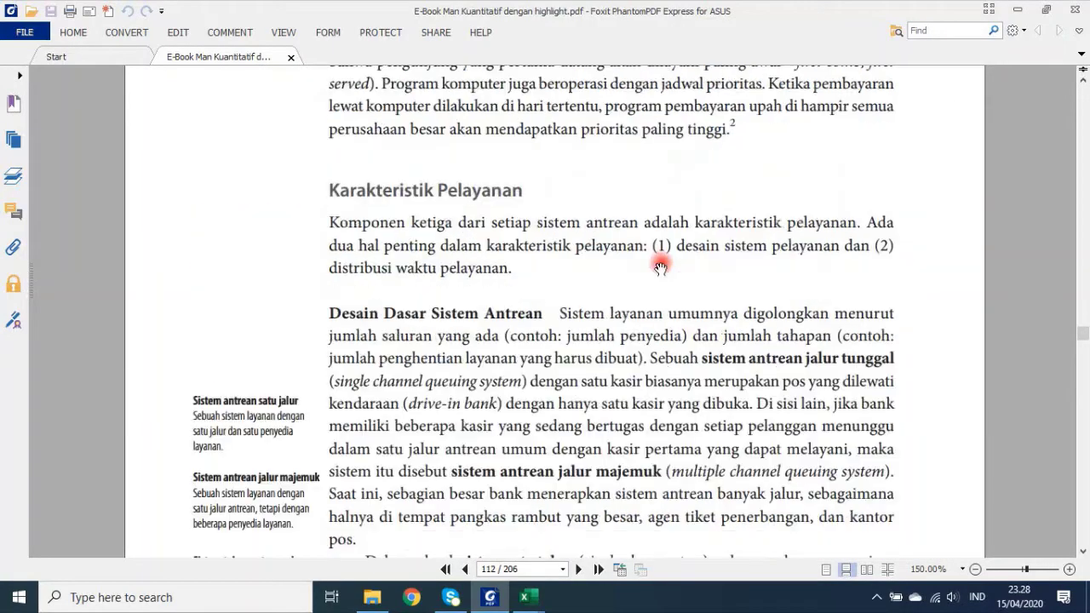
scroll(661, 267, "down", 14)
scroll(660, 267, "down", 14)
scroll(660, 267, "down", 14)
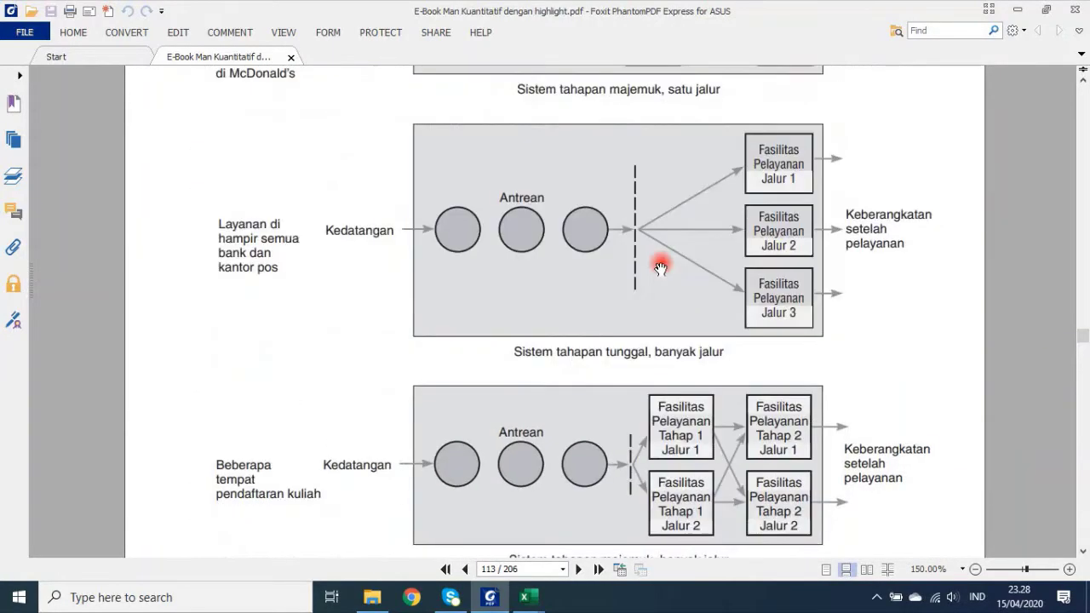
scroll(660, 267, "down", 14)
scroll(660, 262, "down", 14)
scroll(661, 262, "down", 14)
scroll(661, 262, "down", 14)
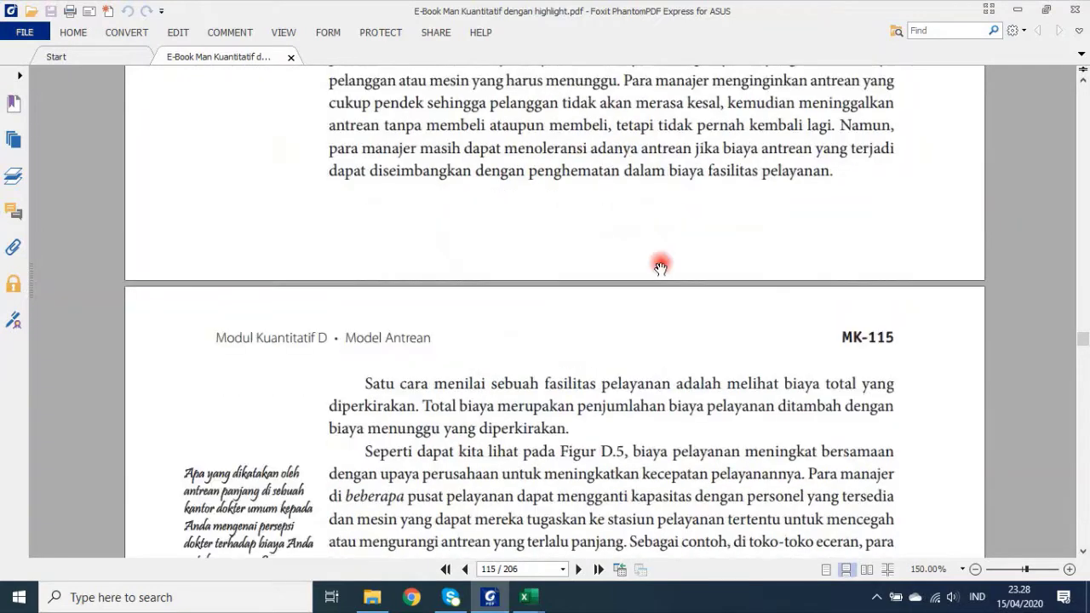
scroll(661, 262, "down", 14)
scroll(661, 262, "down", 14)
scroll(661, 262, "down", 14)
scroll(661, 264, "down", 14)
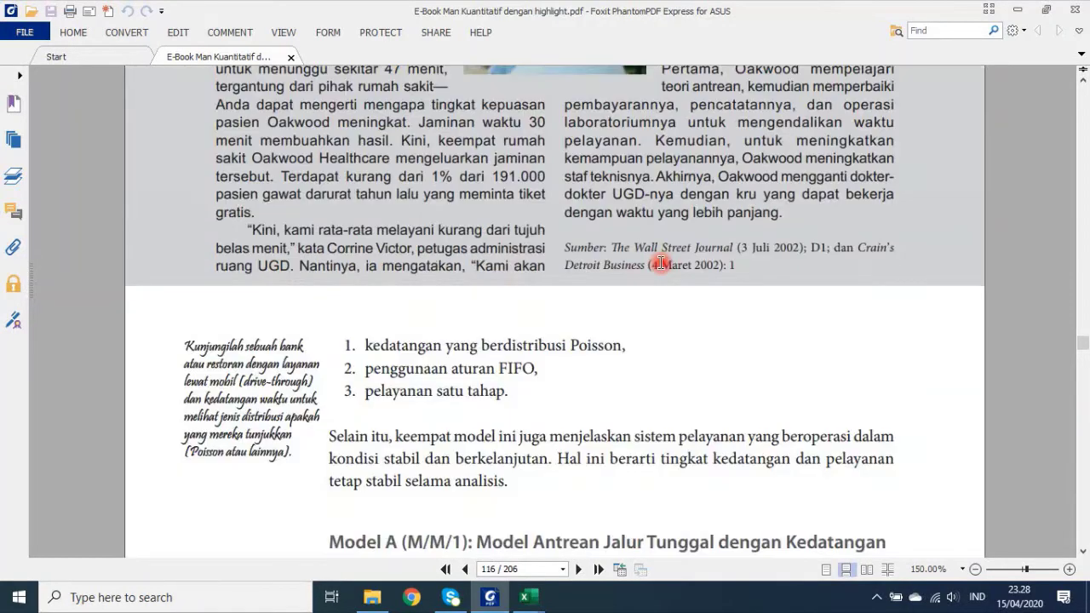
scroll(661, 265, "down", 14)
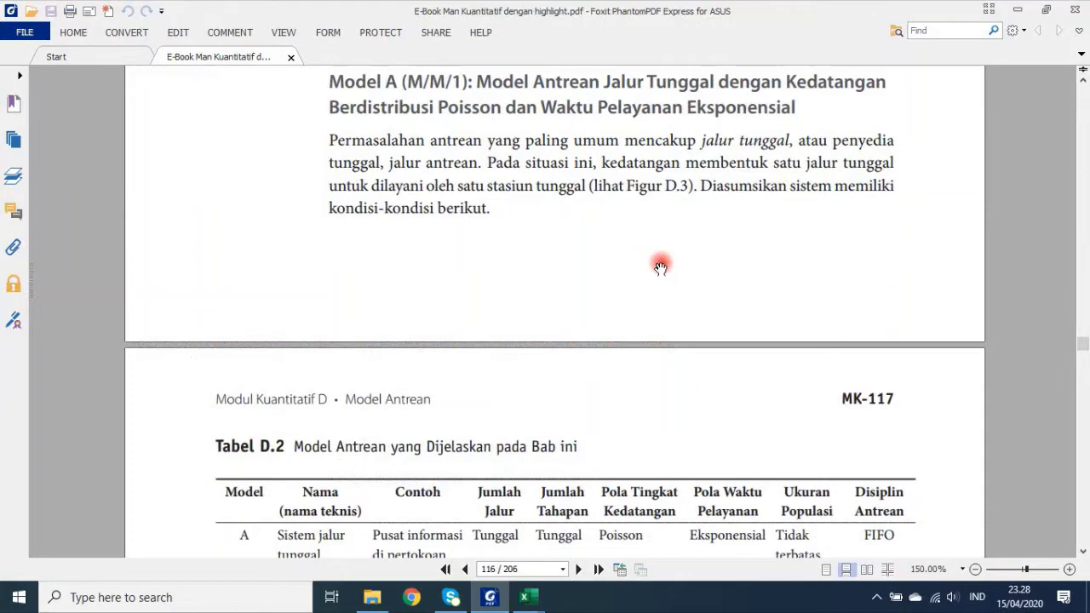
scroll(660, 267, "down", 3)
scroll(660, 265, "down", 1)
scroll(661, 264, "down", 2)
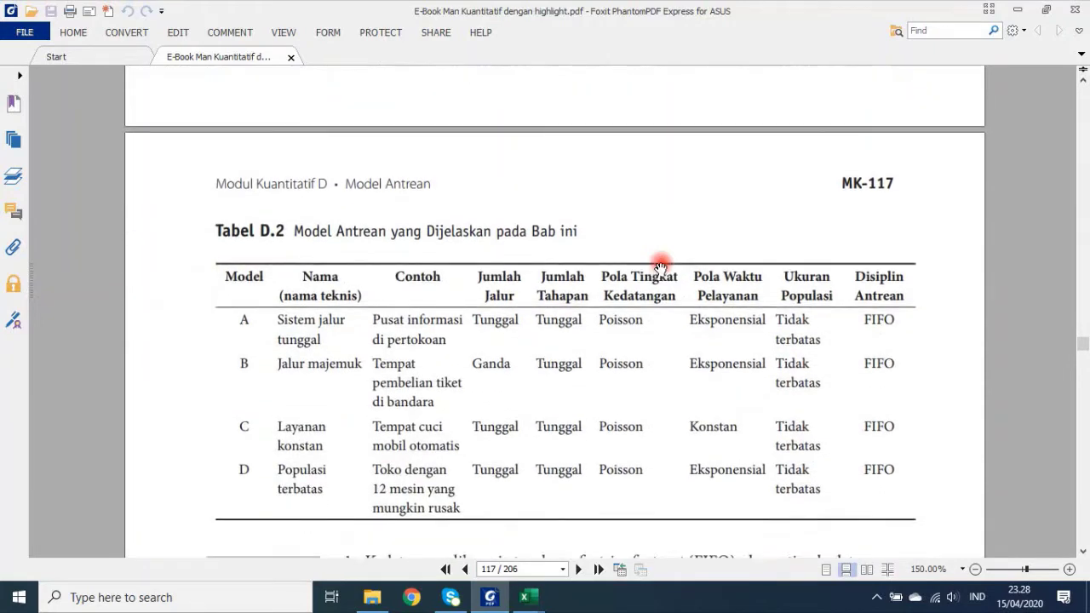
scroll(661, 262, "down", 1)
- Scroll slightly so page 117's Tabel D.2 (Model Antrean) is fully displayed
scroll(660, 262, "down", 1)
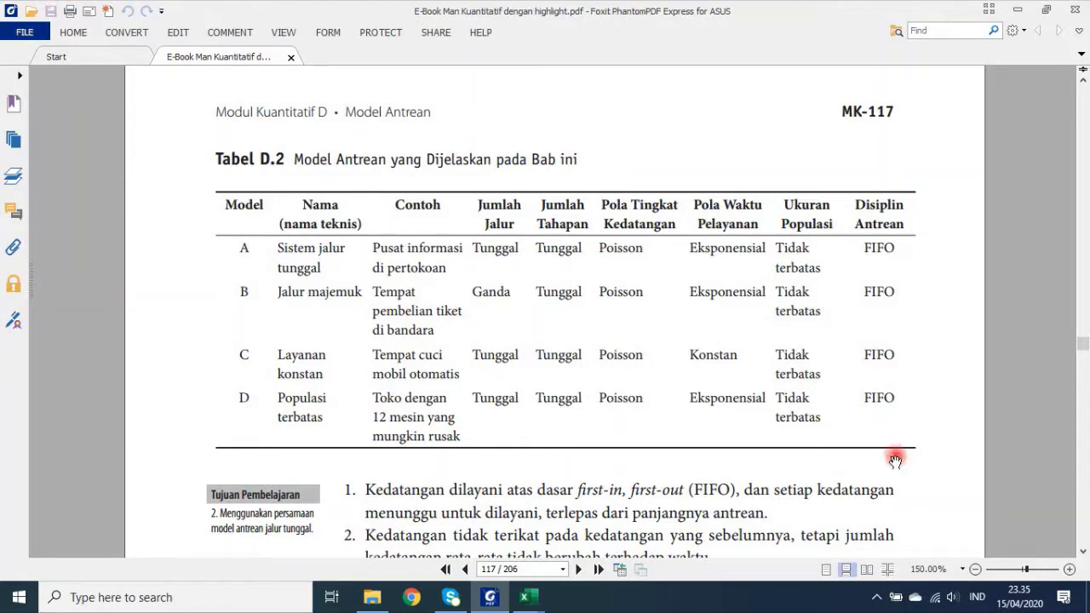
- Scroll from the Model B (M/M/S) section through pages 122–124 to Contoh D4 on Tabel D.5
scroll(823, 446, "down", 5)
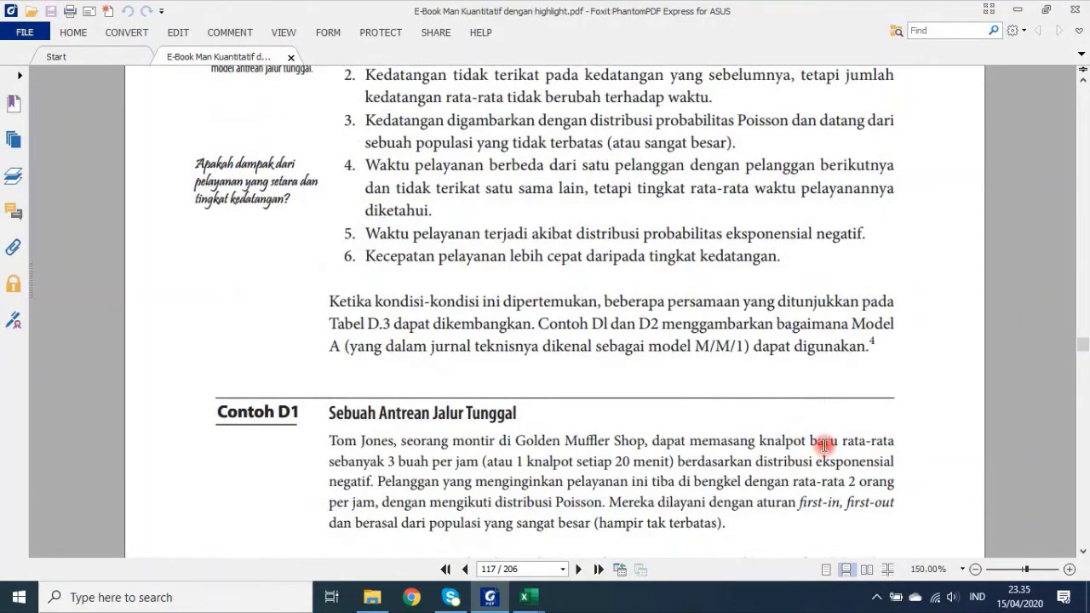
scroll(823, 446, "down", 5)
scroll(823, 451, "down", 10)
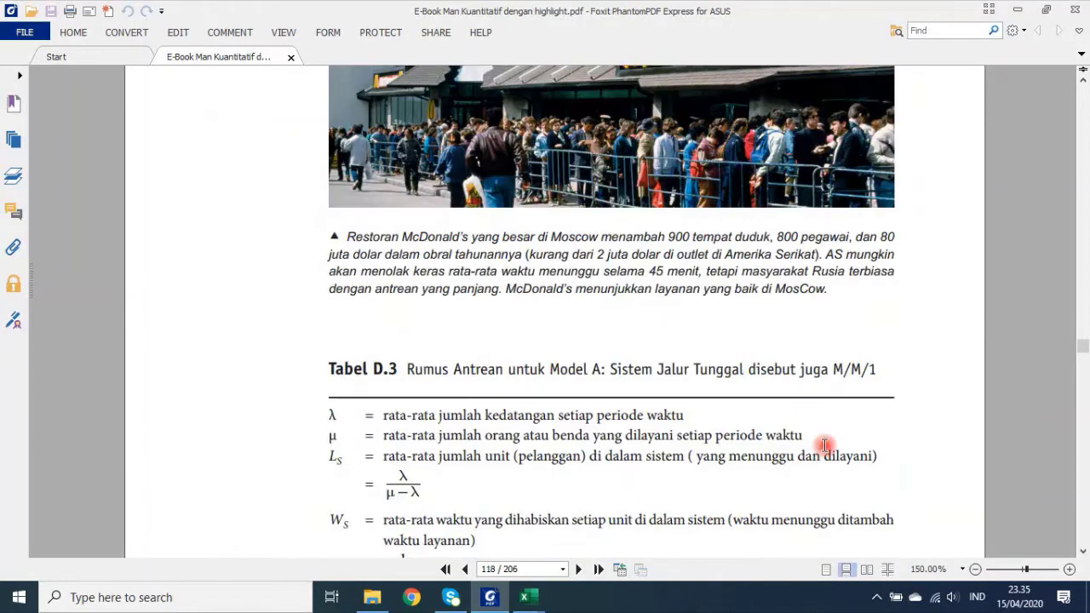
scroll(823, 450, "down", 8)
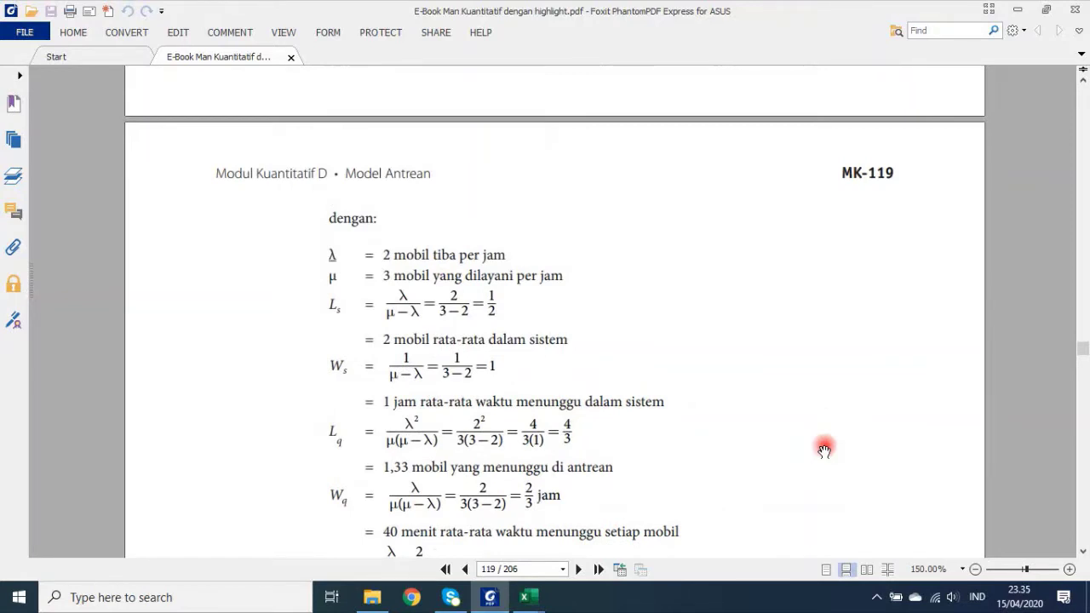
scroll(823, 451, "down", 5)
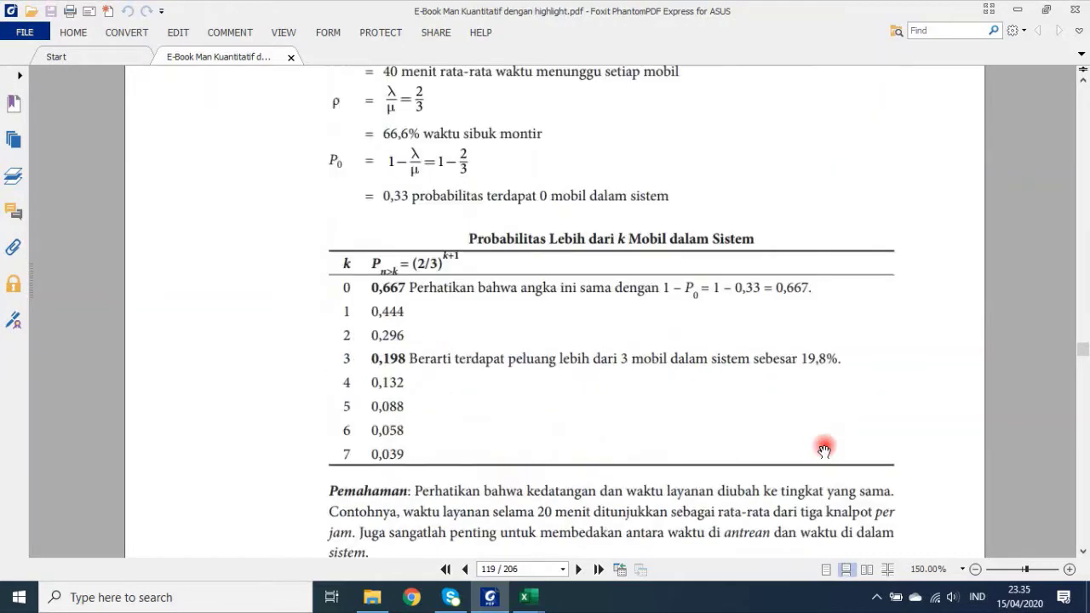
scroll(823, 451, "down", 5)
scroll(823, 450, "down", 5)
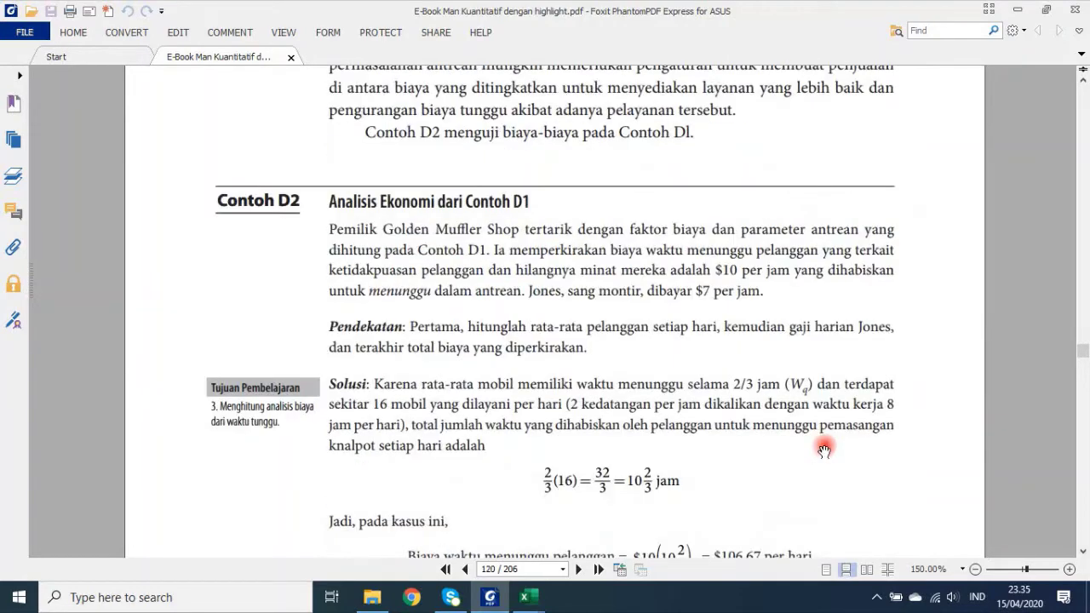
scroll(823, 450, "down", 5)
scroll(824, 450, "down", 5)
scroll(823, 451, "down", 5)
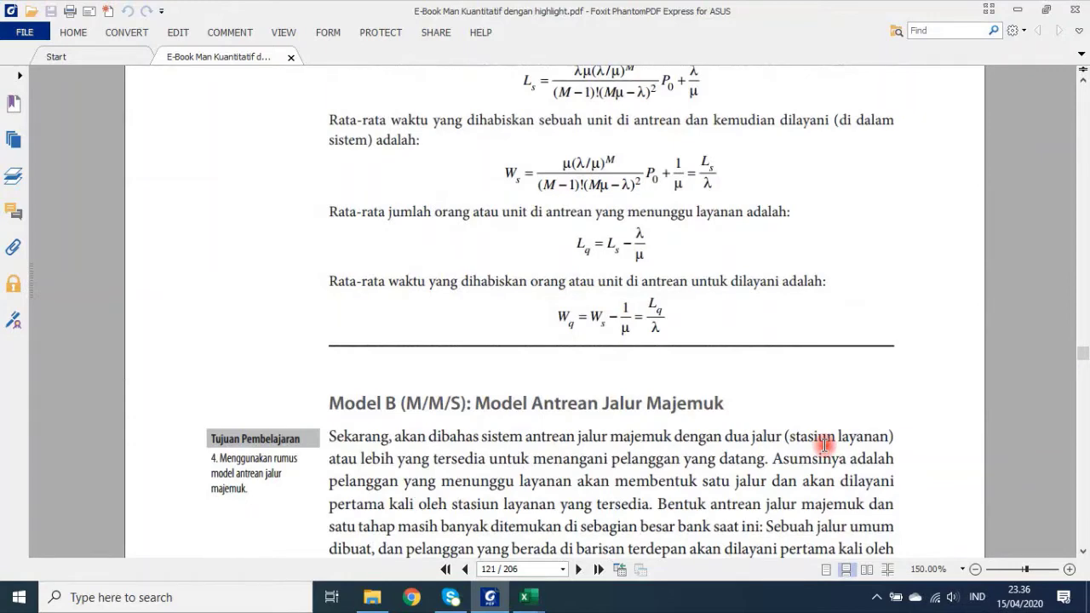
scroll(823, 445, "down", 5)
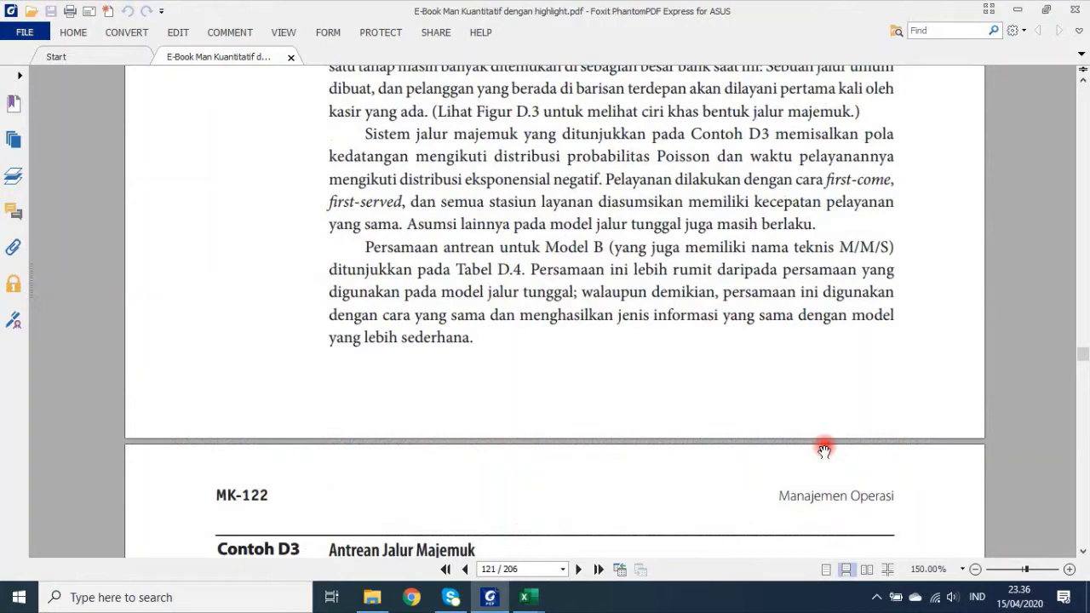
scroll(824, 450, "down", 10)
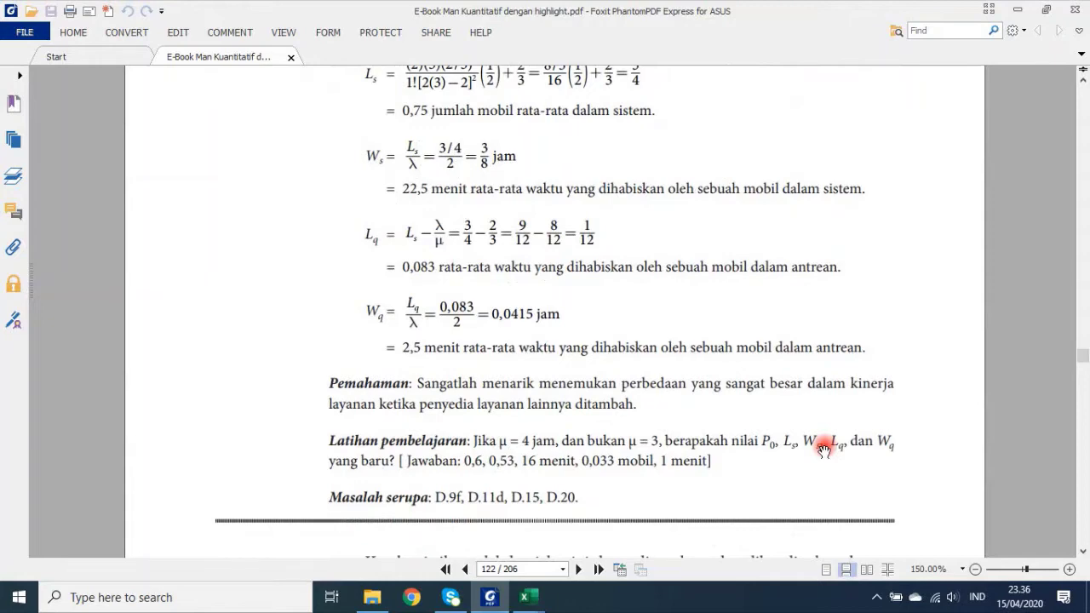
scroll(823, 448, "down", 5)
scroll(823, 448, "down", 10)
scroll(823, 449, "down", 5)
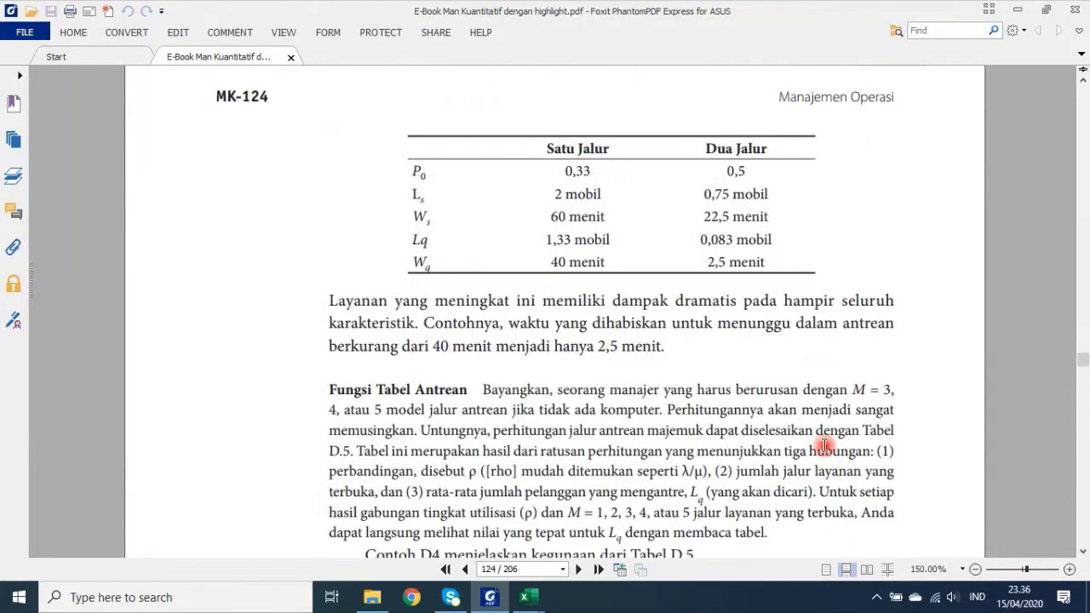
scroll(823, 446, "down", 5)
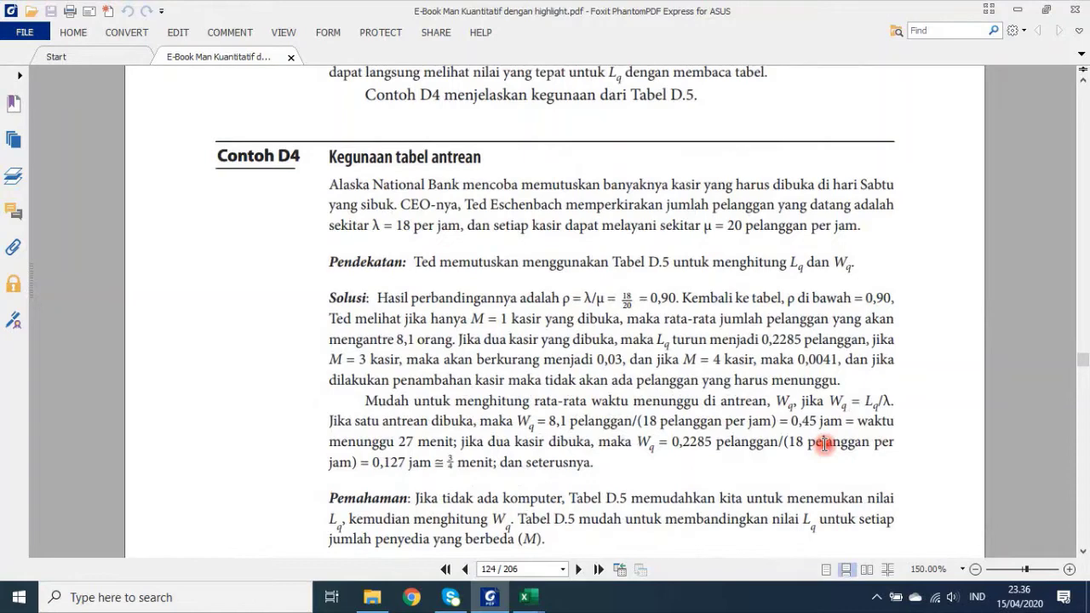
mouse_move(527, 597)
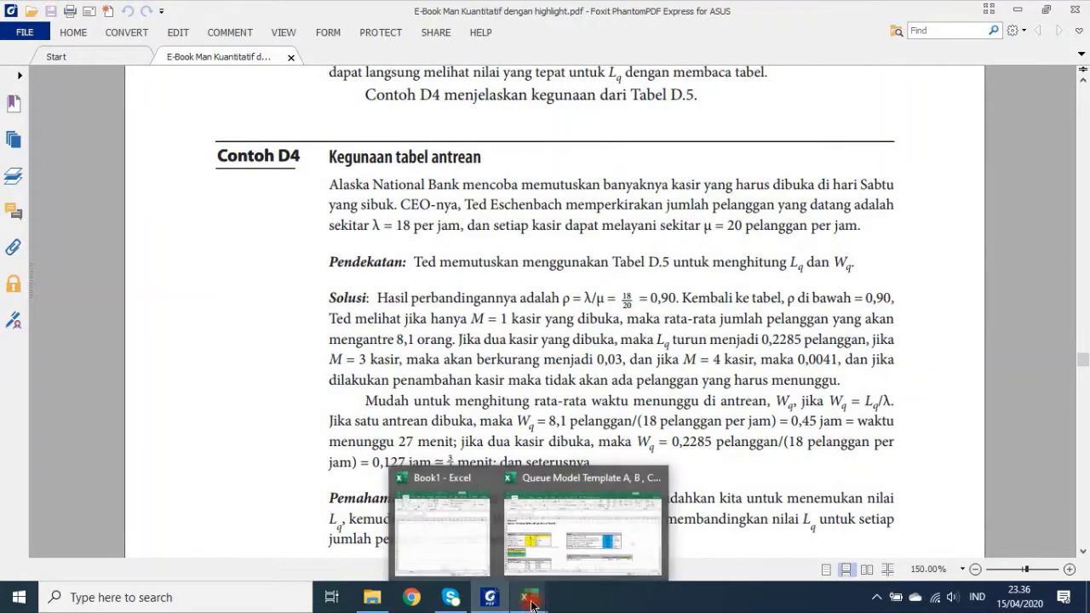
- In the Queue Model Template, select Model D inputs 0,35 and 0,96, then show the MMs sheet
left_click(557, 519)
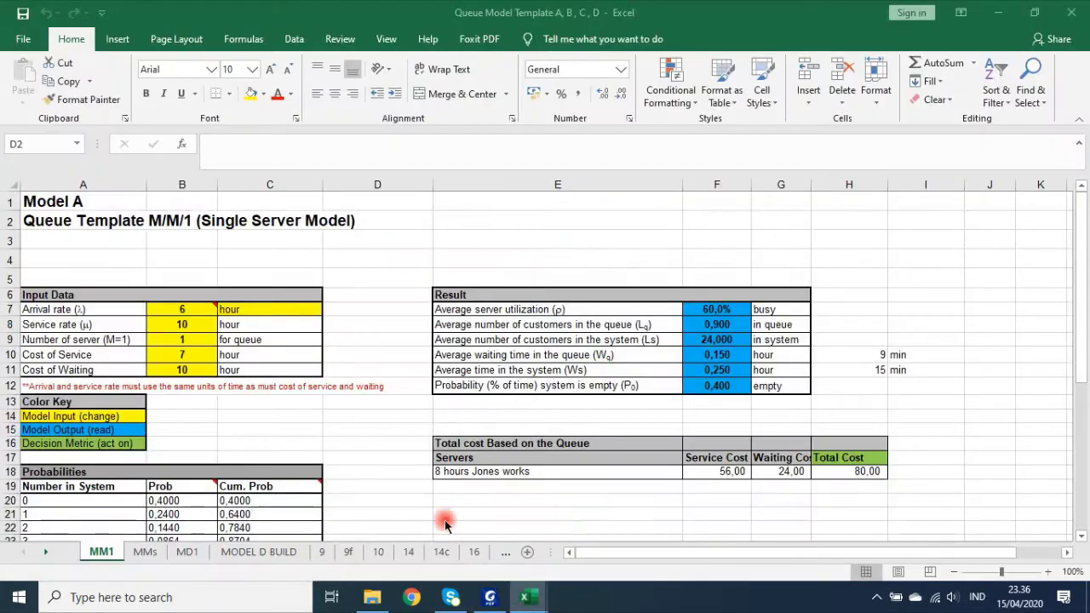
left_click(289, 554)
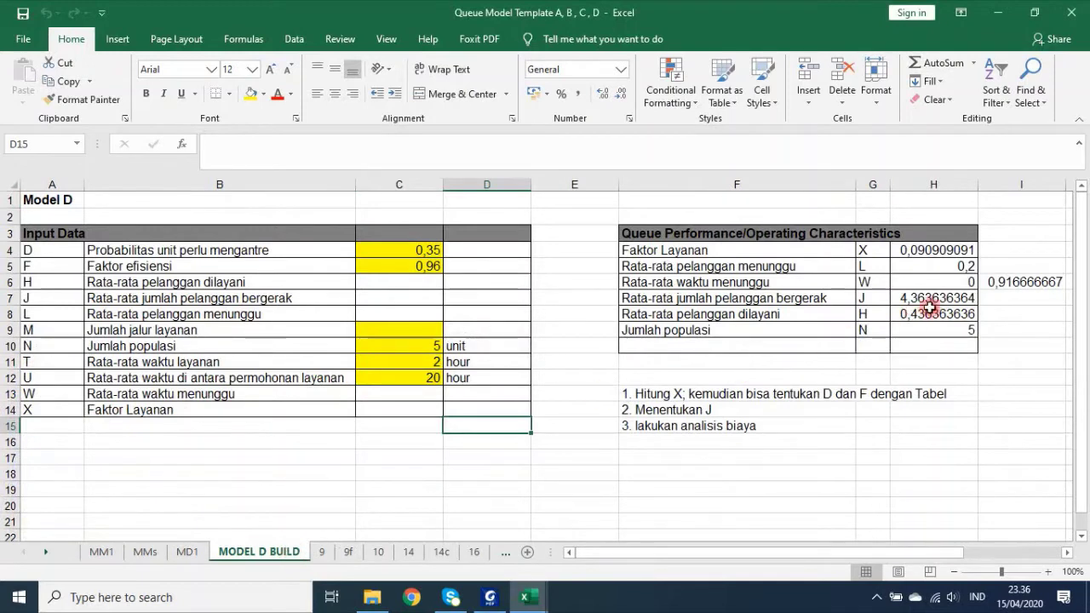
left_click_drag(404, 246, 409, 266)
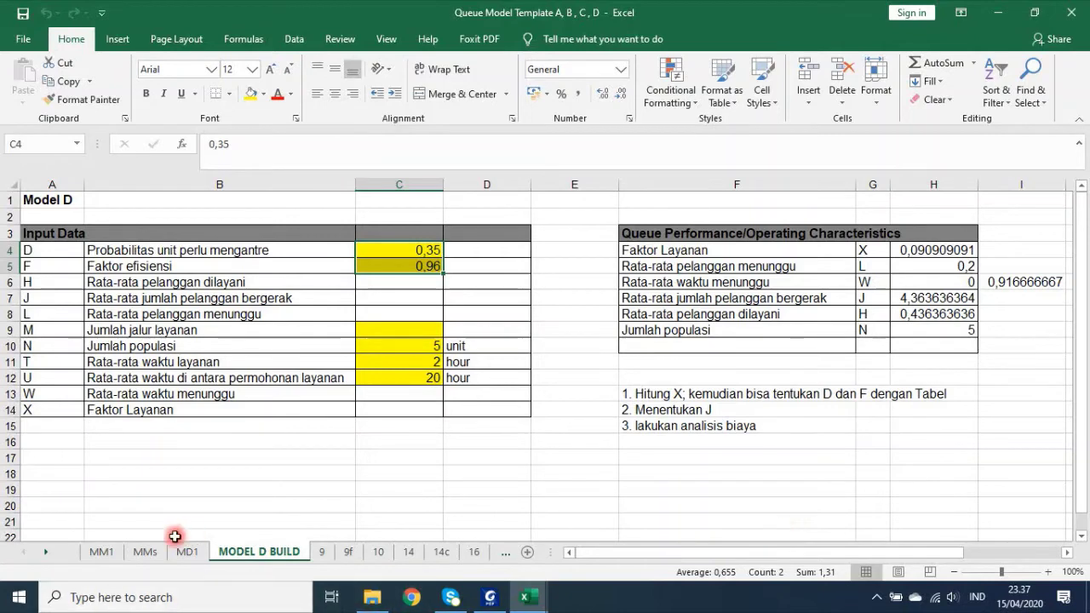
left_click(146, 551)
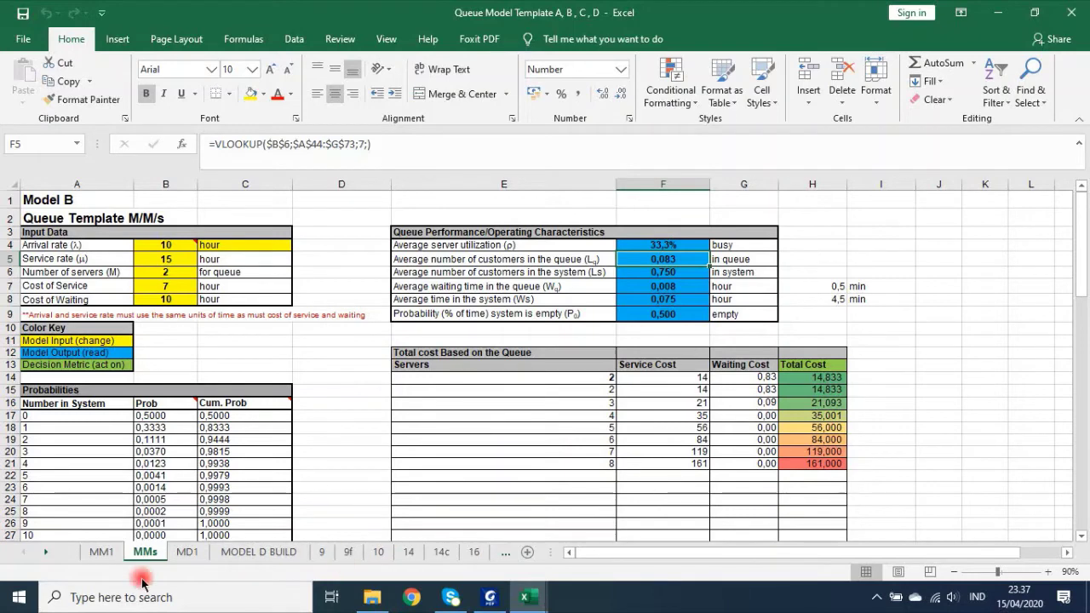
- Review the MM1, MMs and MD1 sheets, select C15 on MM1, then return to the e-book
left_click(101, 552)
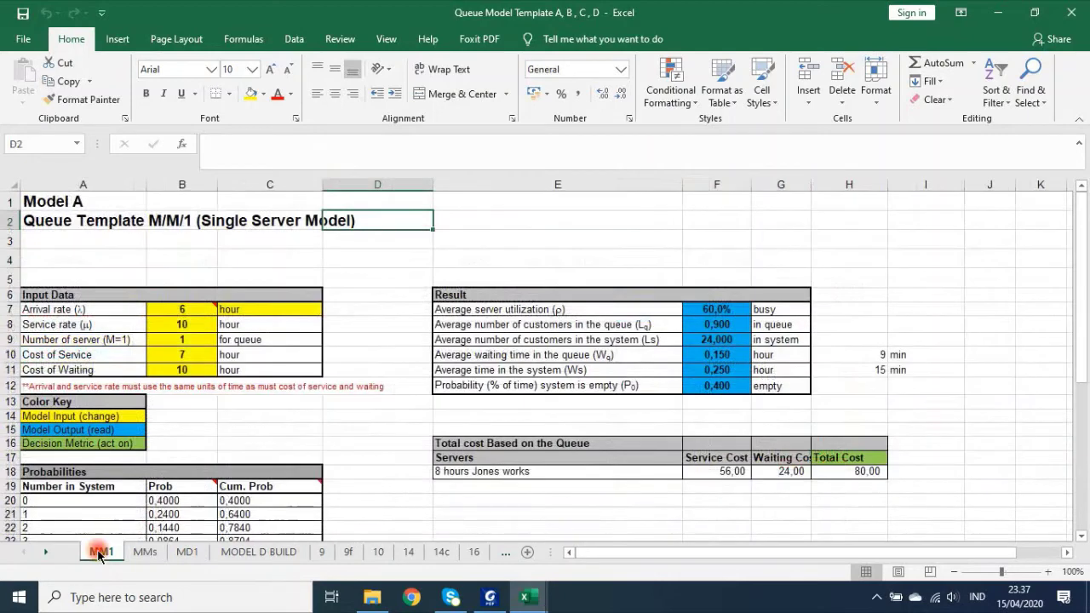
left_click(142, 555)
left_click(189, 552)
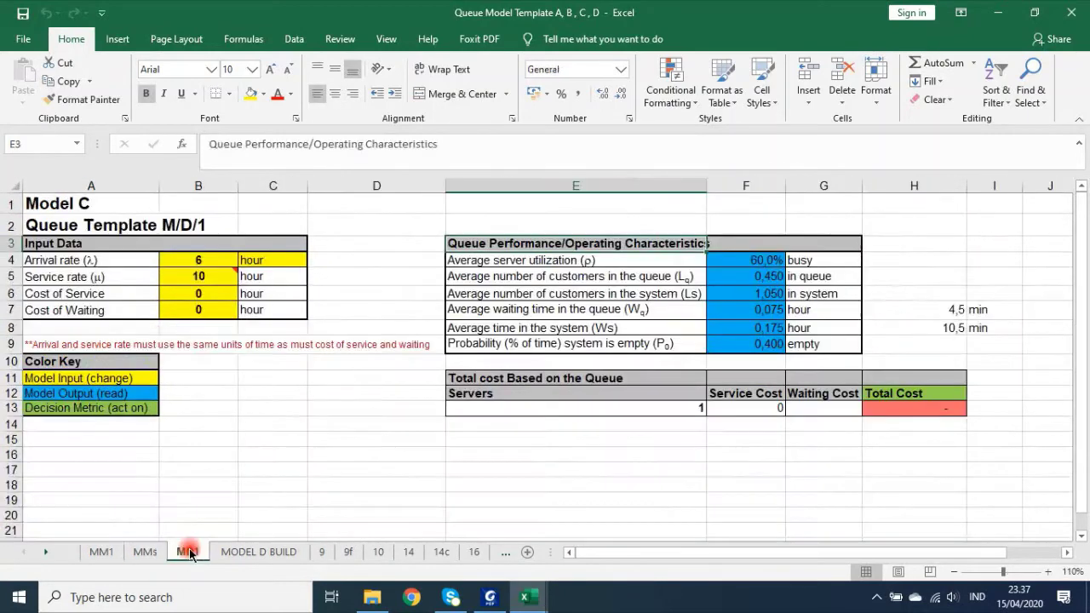
left_click(98, 551)
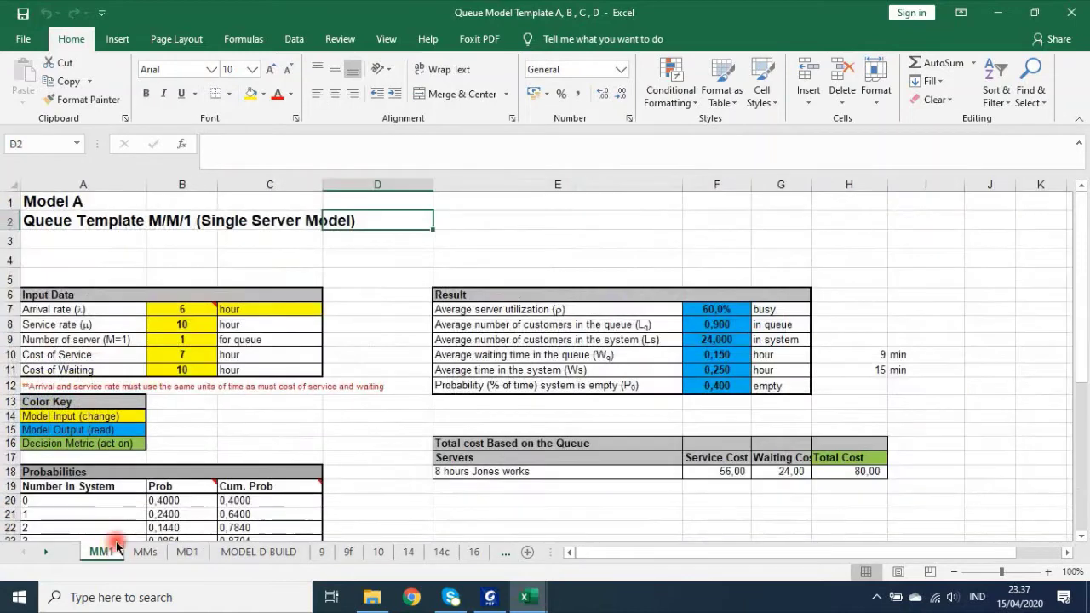
left_click(289, 428)
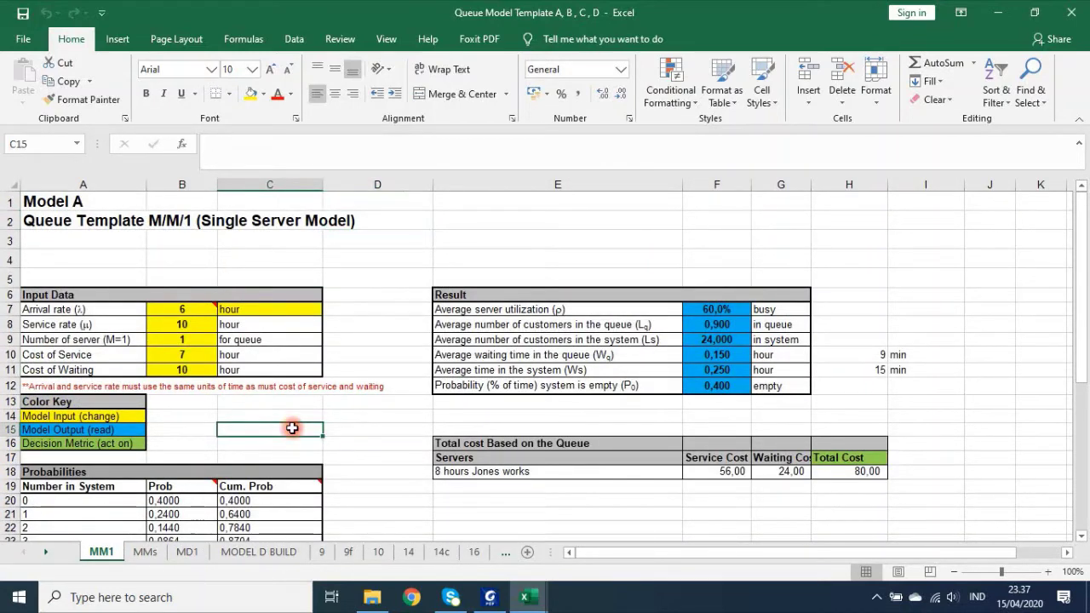
left_click(490, 597)
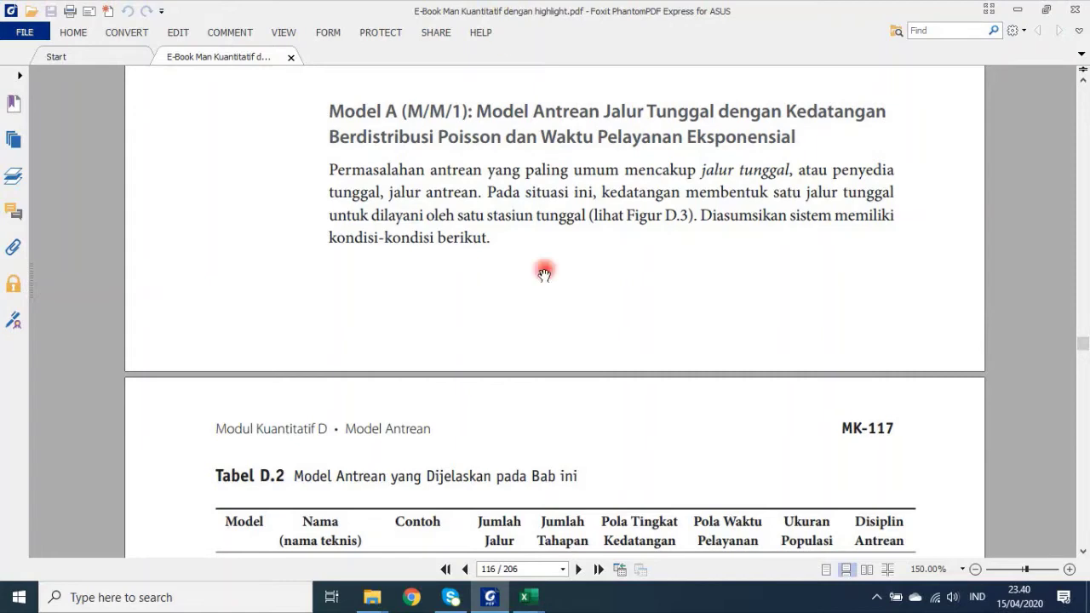
- Scroll past the Model A assumptions to Contoh D1, the Golden Muffler Shop example on page 117
scroll(565, 284, "down", 2)
scroll(564, 352, "down", 3)
scroll(567, 359, "down", 2)
scroll(567, 359, "down", 1)
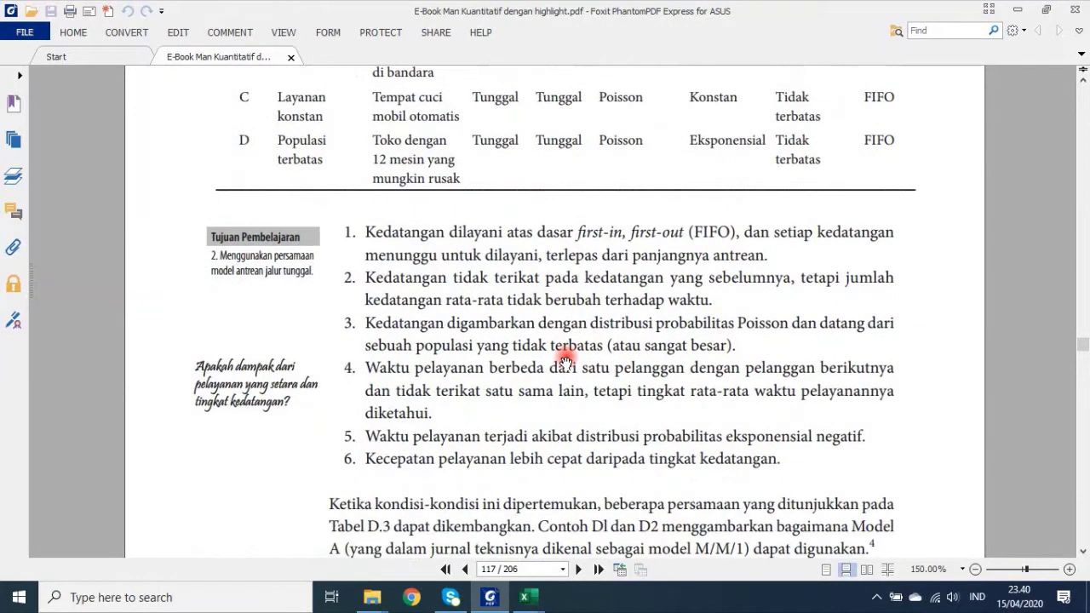
scroll(566, 359, "down", 1)
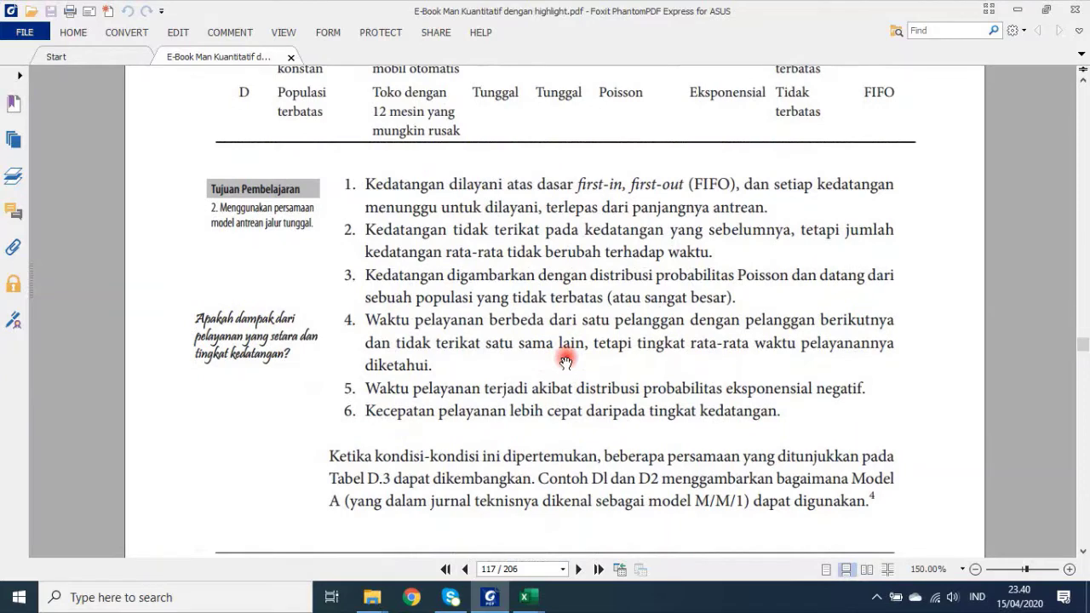
scroll(566, 361, "down", 1)
scroll(565, 361, "down", 2)
scroll(565, 361, "down", 2)
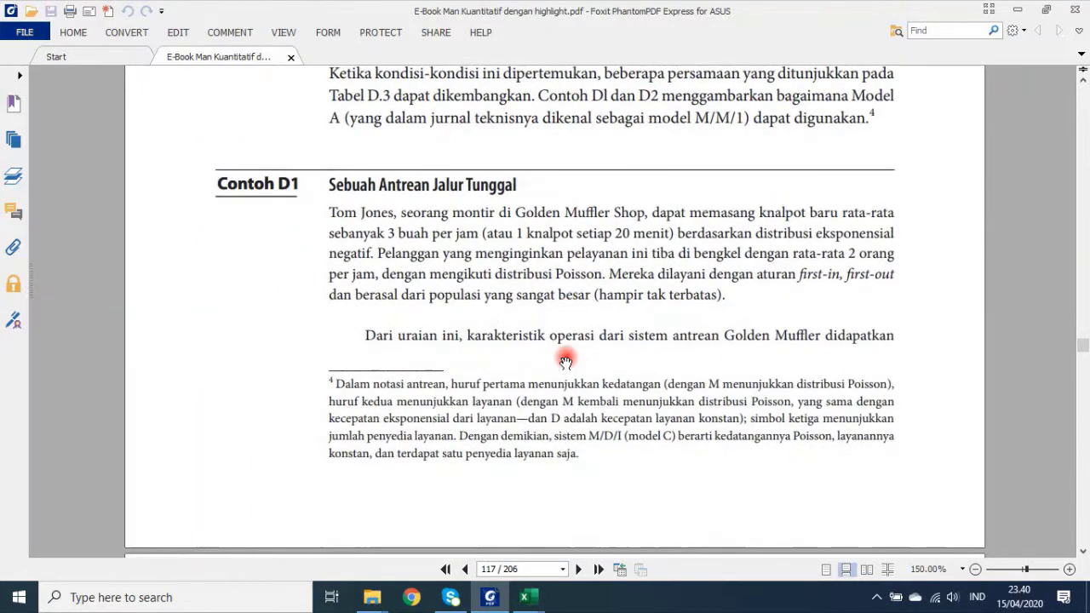
scroll(565, 361, "down", 1)
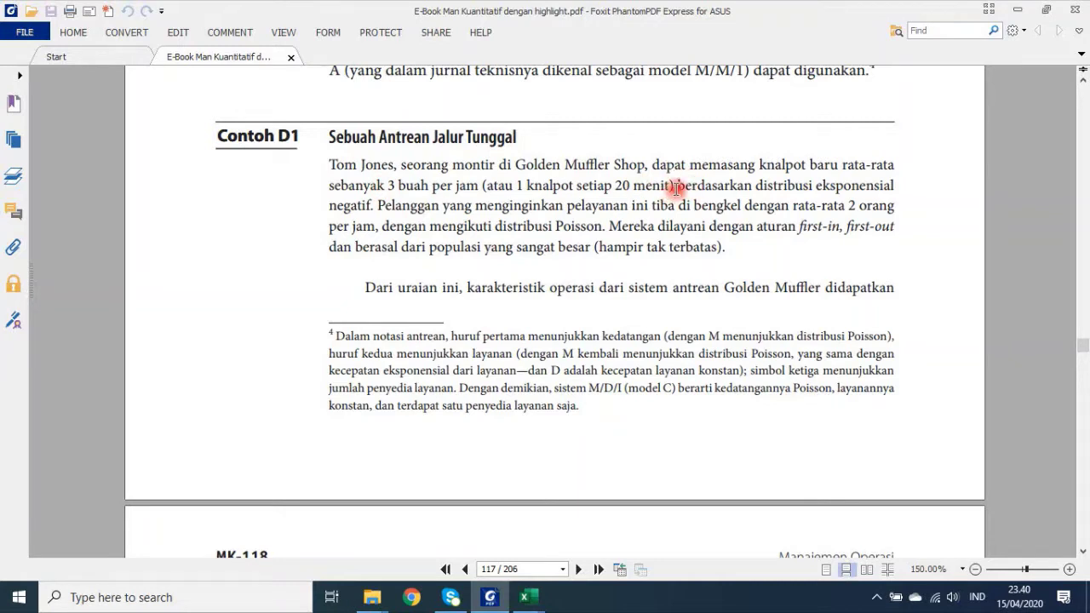
left_click_drag(672, 188, 390, 188)
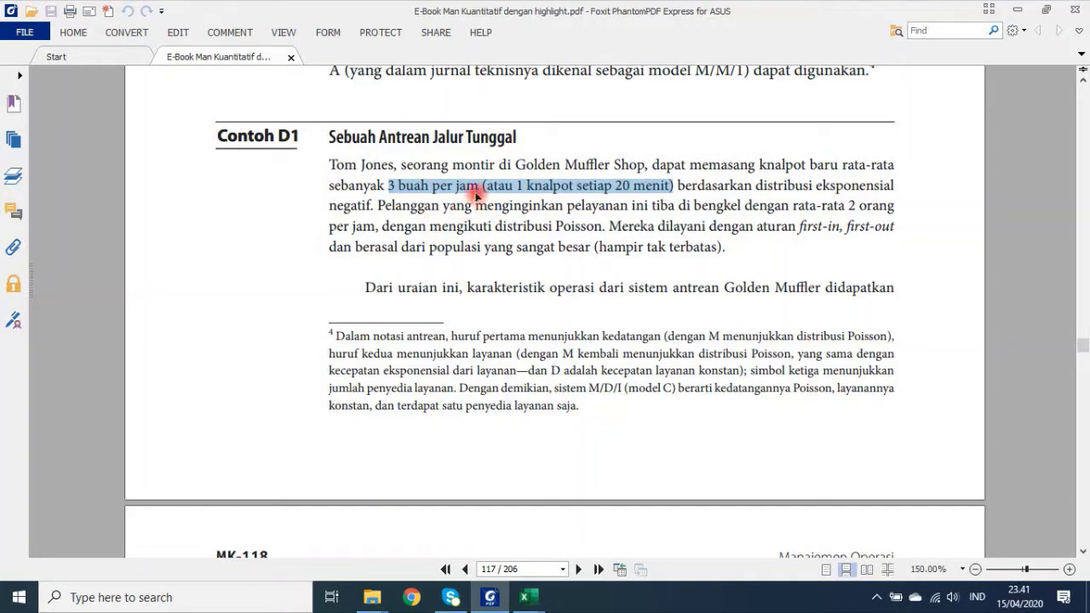
left_click(554, 187)
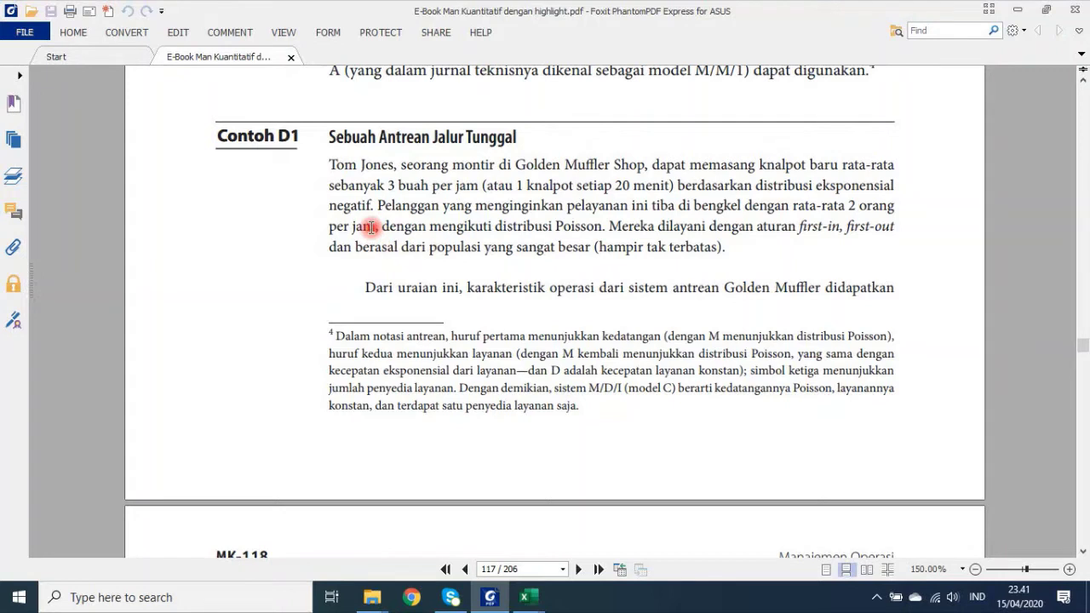
left_click_drag(377, 228, 353, 229)
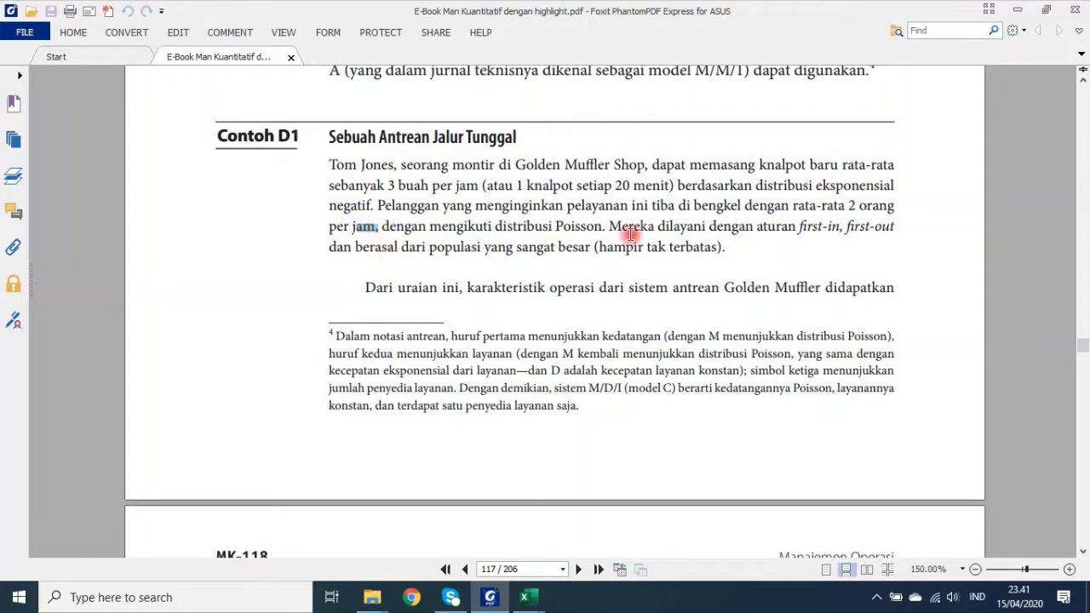
left_click(909, 230)
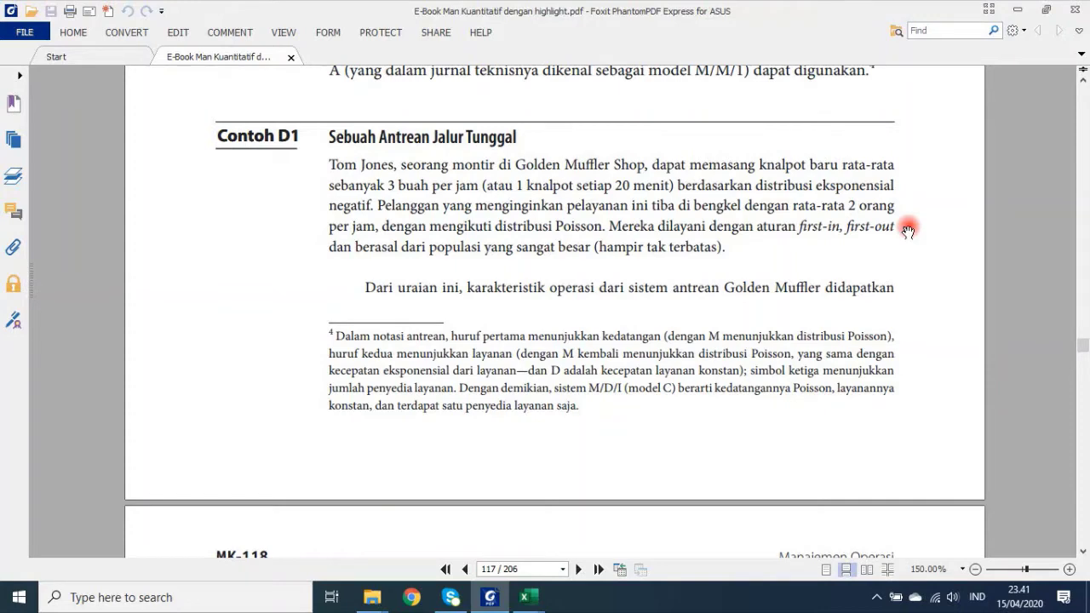
- Scroll past the McDonald's photo to Tabel D.3's M/M/1 notation and formulas on page 118
scroll(842, 258, "down", 1)
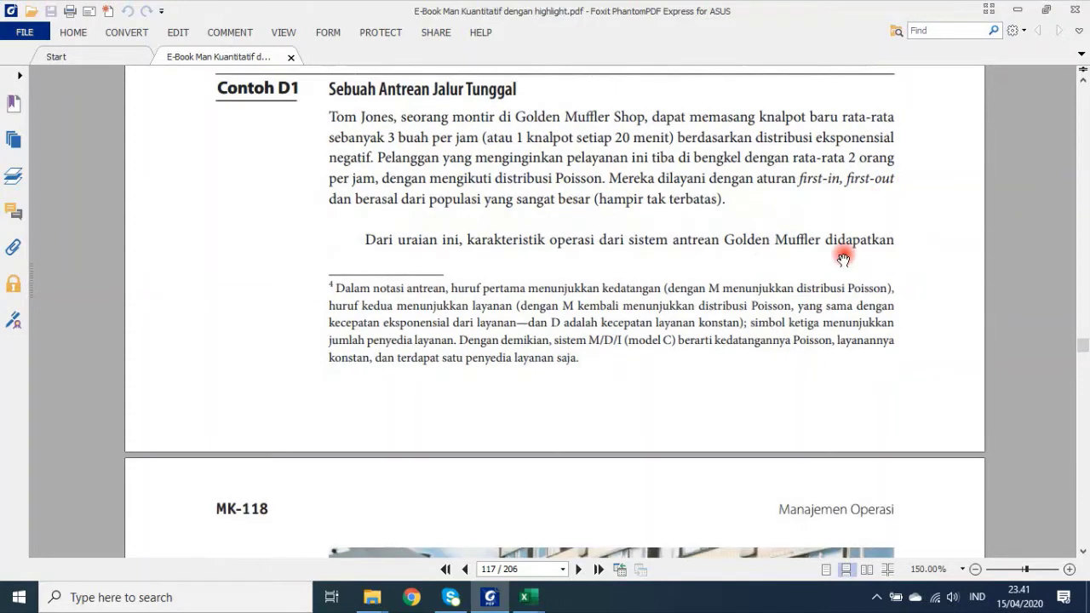
scroll(842, 258, "down", 2)
scroll(843, 258, "down", 2)
scroll(842, 258, "down", 8)
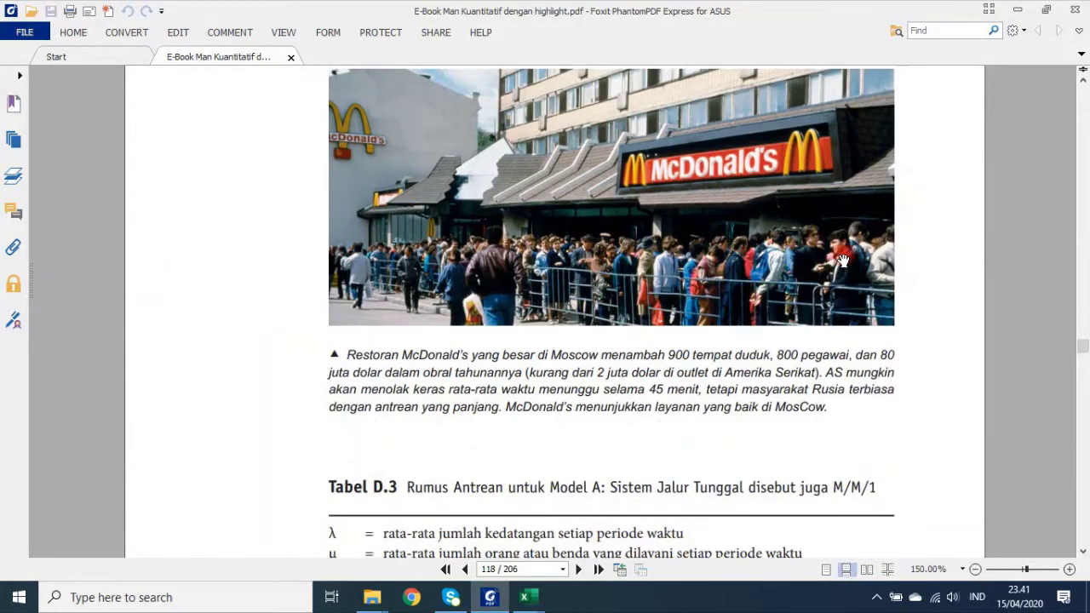
scroll(843, 258, "down", 5)
scroll(842, 257, "down", 2)
scroll(843, 258, "down", 2)
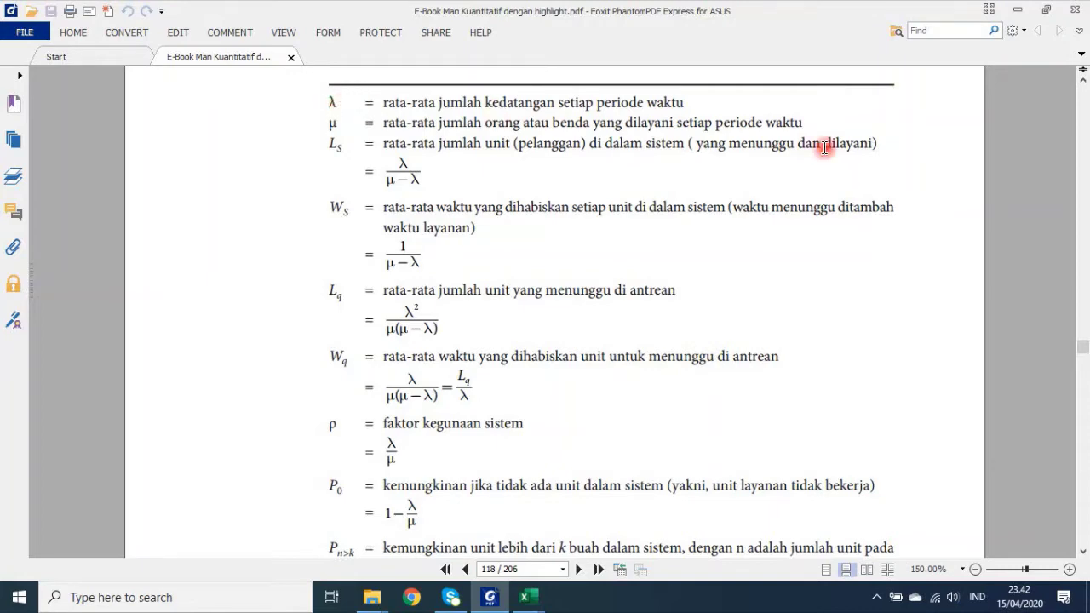
- Zoom in to read Tabel D.3, return to 147.60%, and scroll to the top of page 119
left_click(1070, 569)
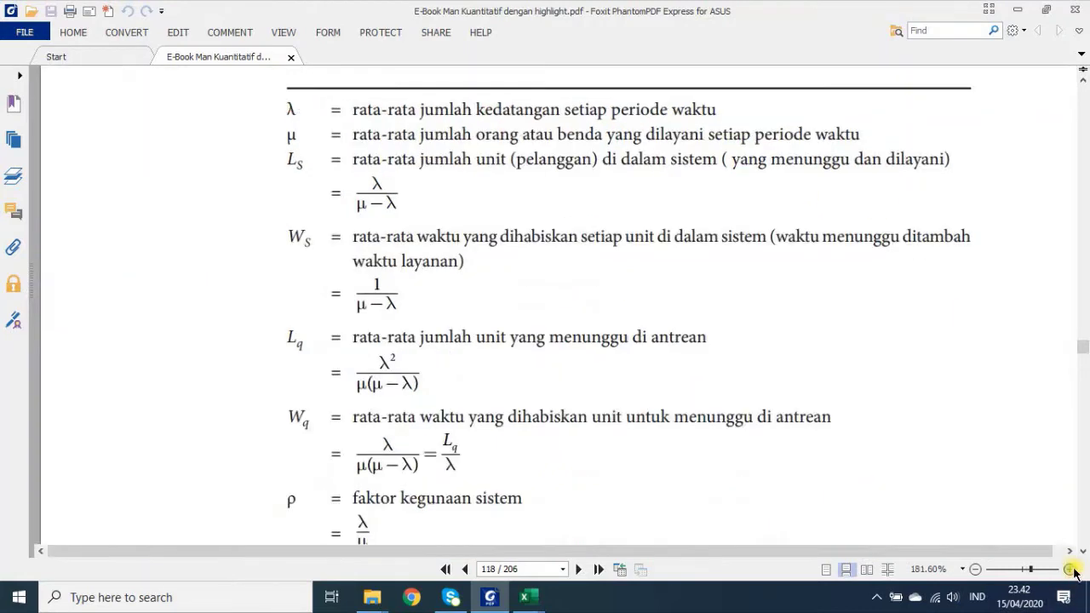
left_click_drag(580, 552, 653, 551)
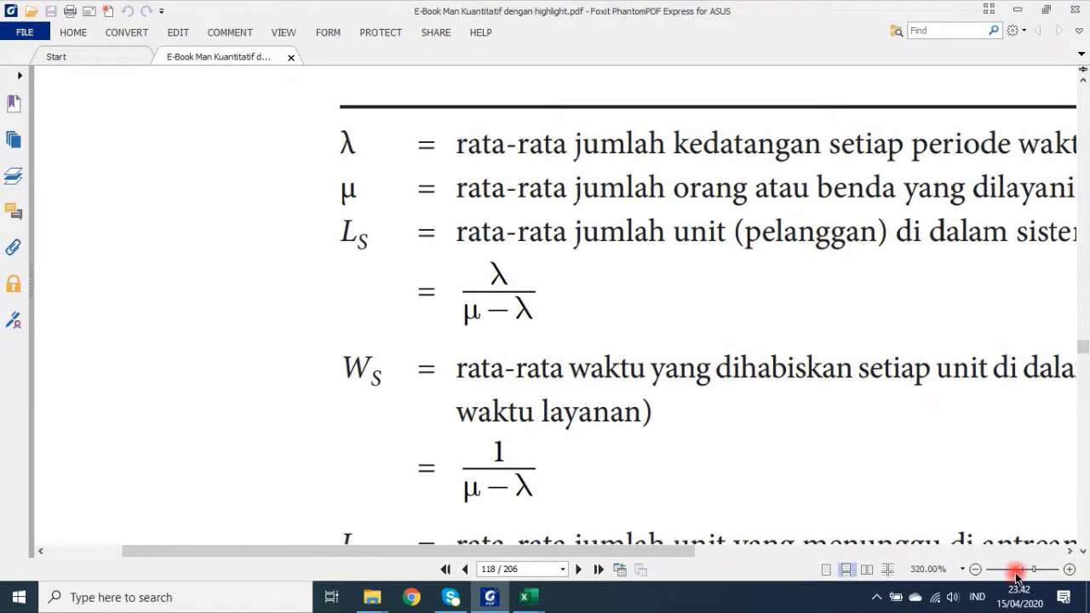
left_click(976, 569)
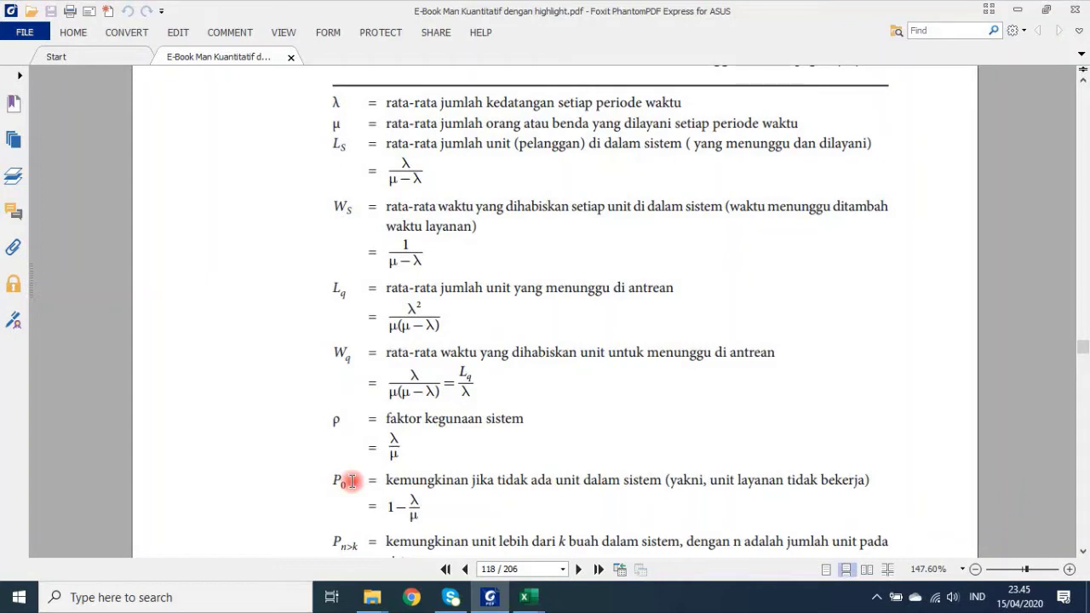
scroll(351, 480, "down", 3)
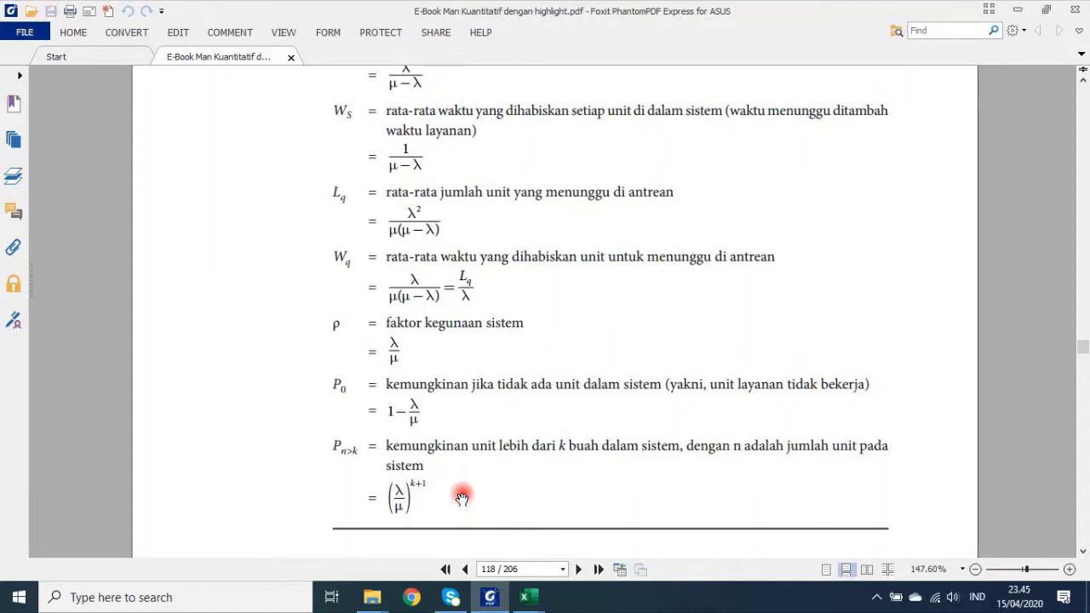
scroll(489, 511, "down", 5)
- Scroll page 119 to show the muffler results through Wq = 40 minutes, ρ = 66,6% and P0 = 0,33
scroll(492, 516, "down", 3)
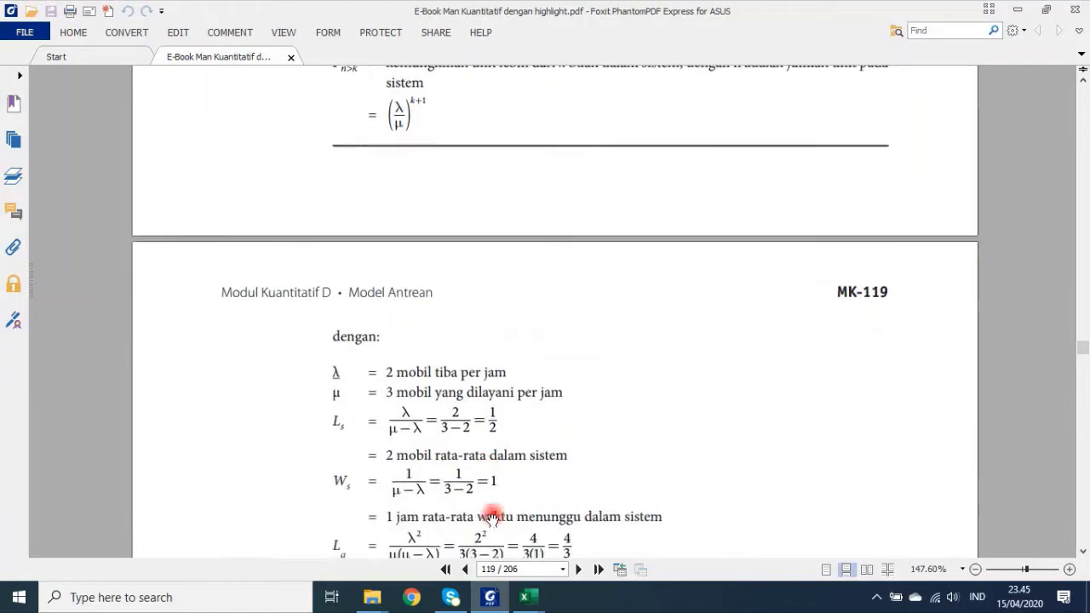
scroll(492, 518, "down", 4)
scroll(489, 516, "down", 2)
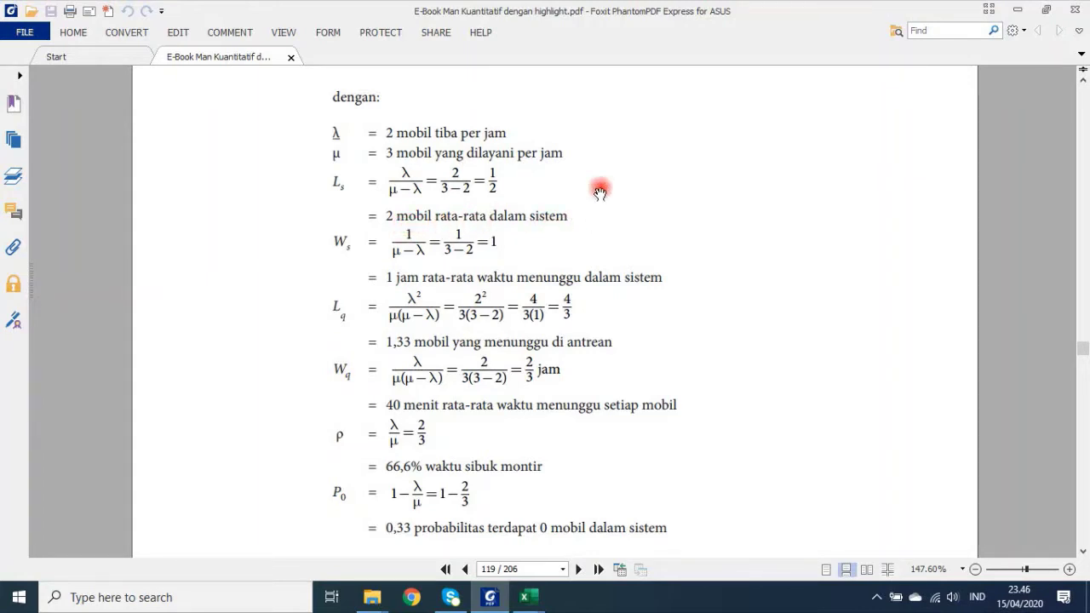
scroll(600, 192, "down", 1)
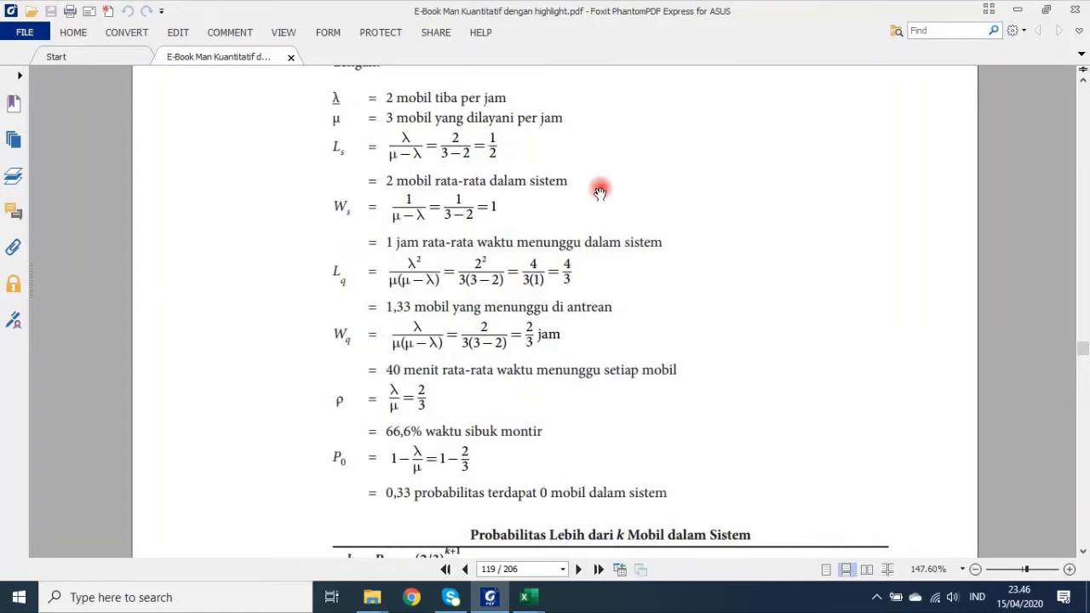
scroll(600, 192, "down", 1)
scroll(695, 228, "up", 1)
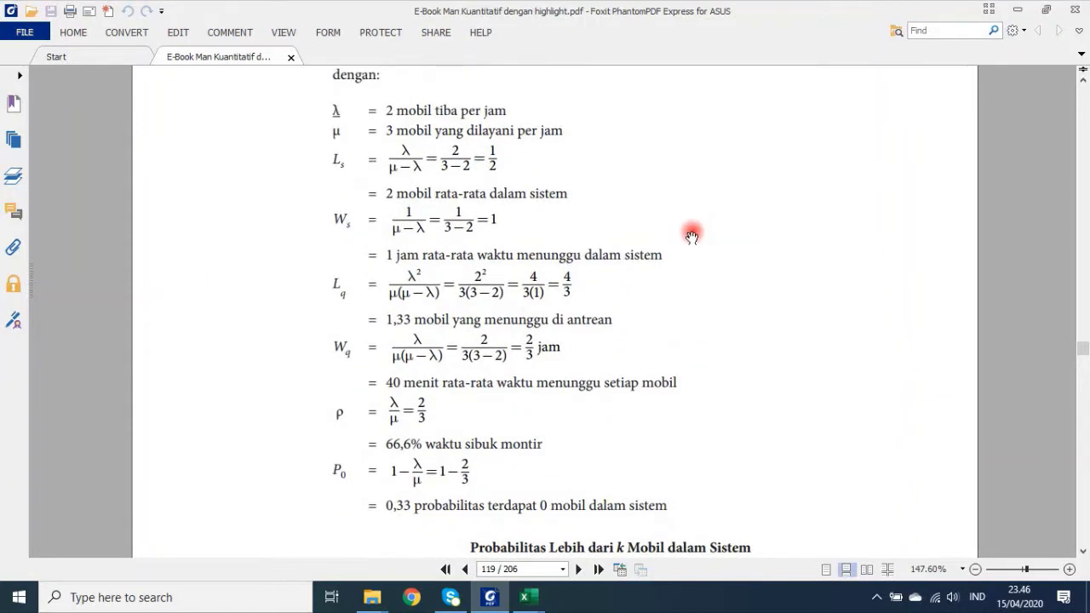
- Restore the PDF window and move it left, close Book1, and bring the Queue Model Template forward
left_click(1049, 9)
left_click_drag(926, 21, 457, 25)
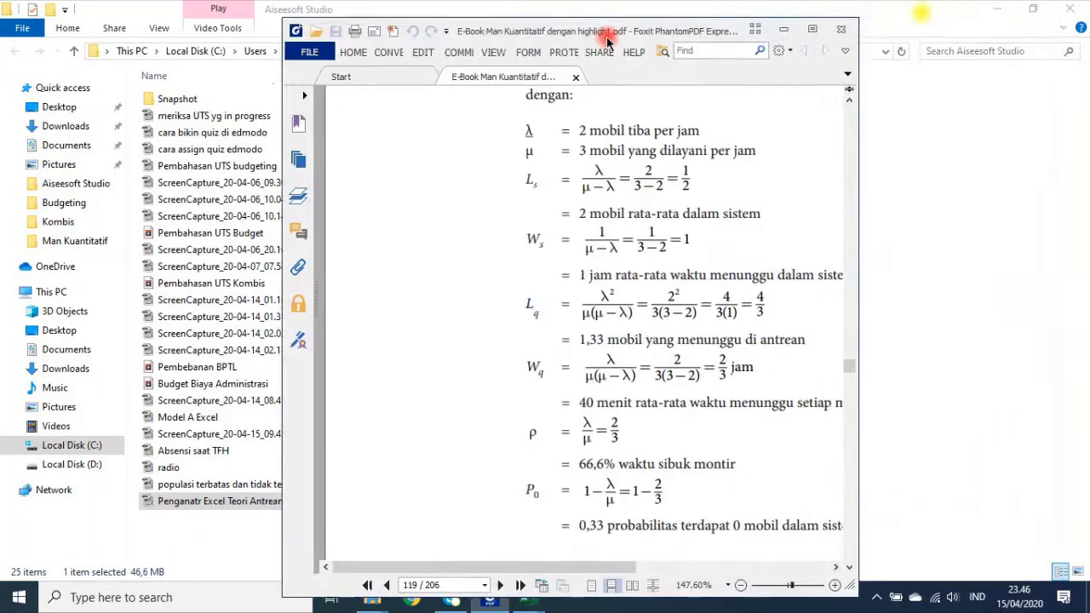
left_click(526, 597)
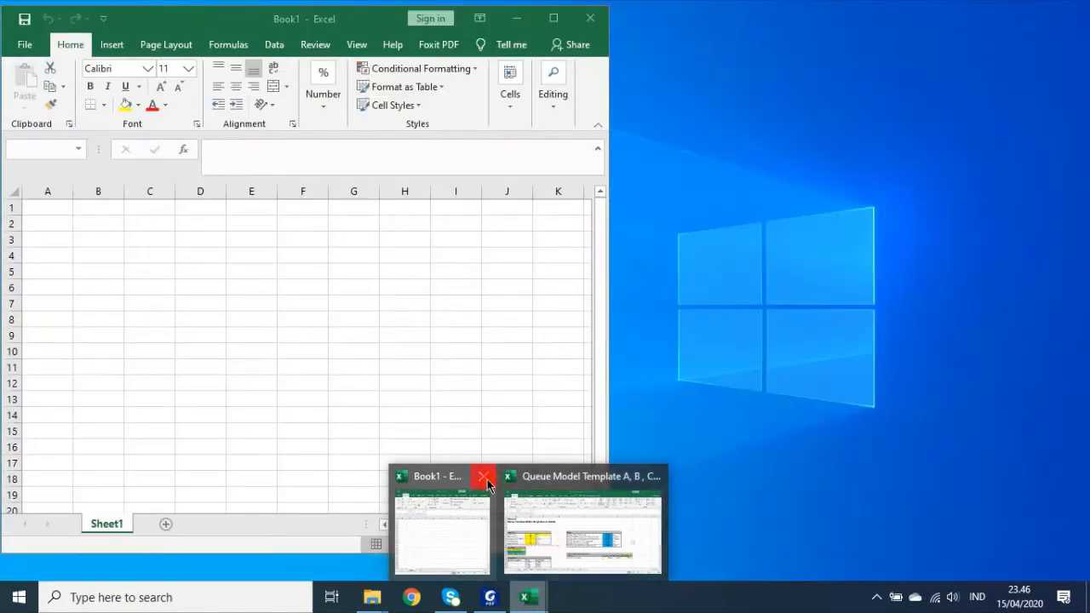
left_click(482, 476)
left_click(532, 479)
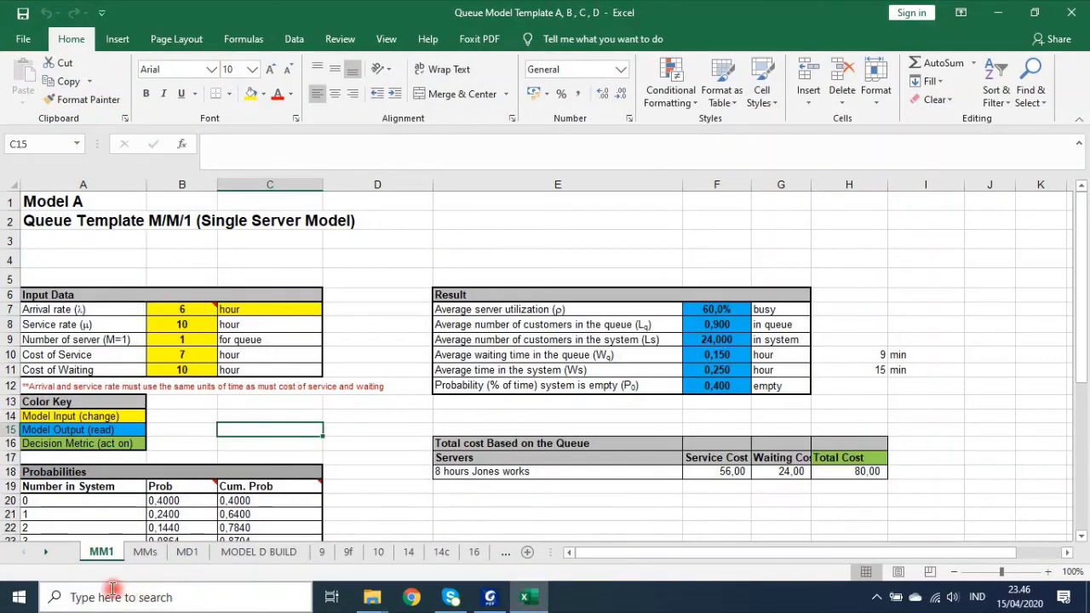
- Show the MM1 sheet at 110% zoom with its title rows visible, in a restored window
left_click(593, 552)
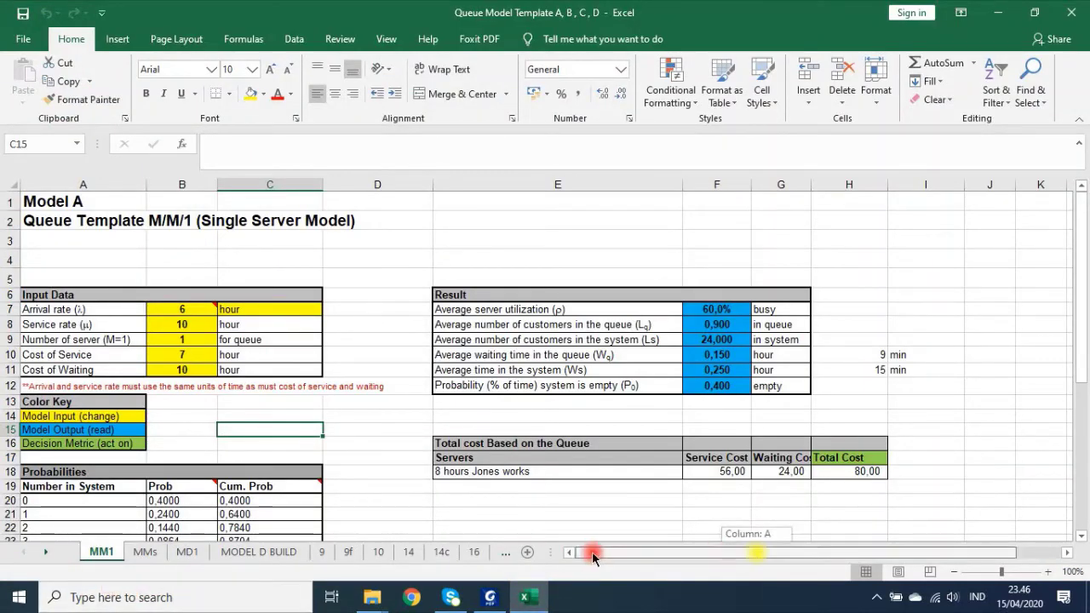
left_click(1049, 572)
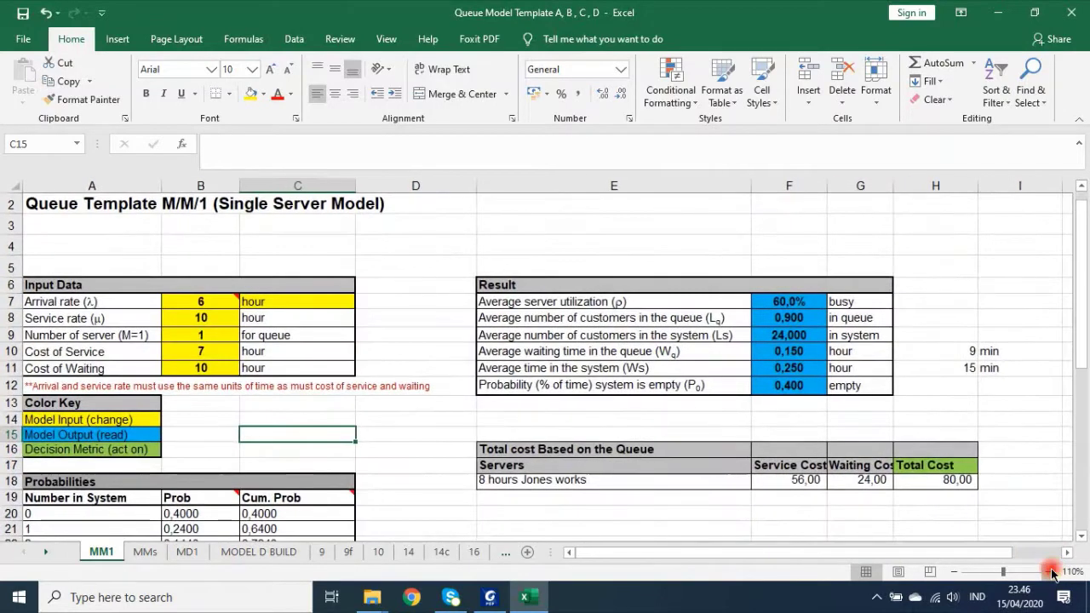
left_click(717, 552)
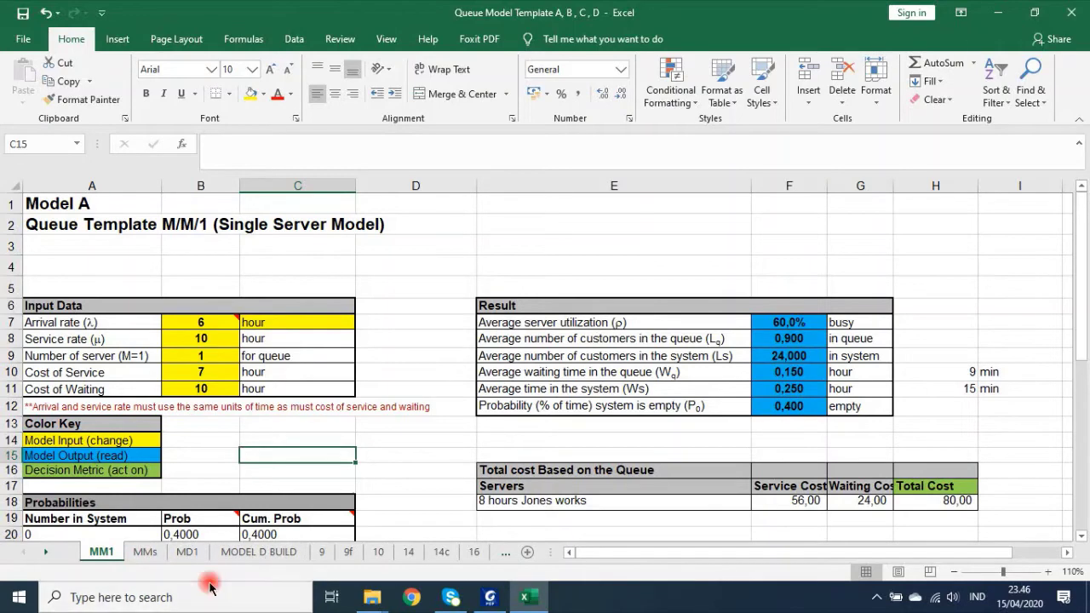
left_click(1033, 12)
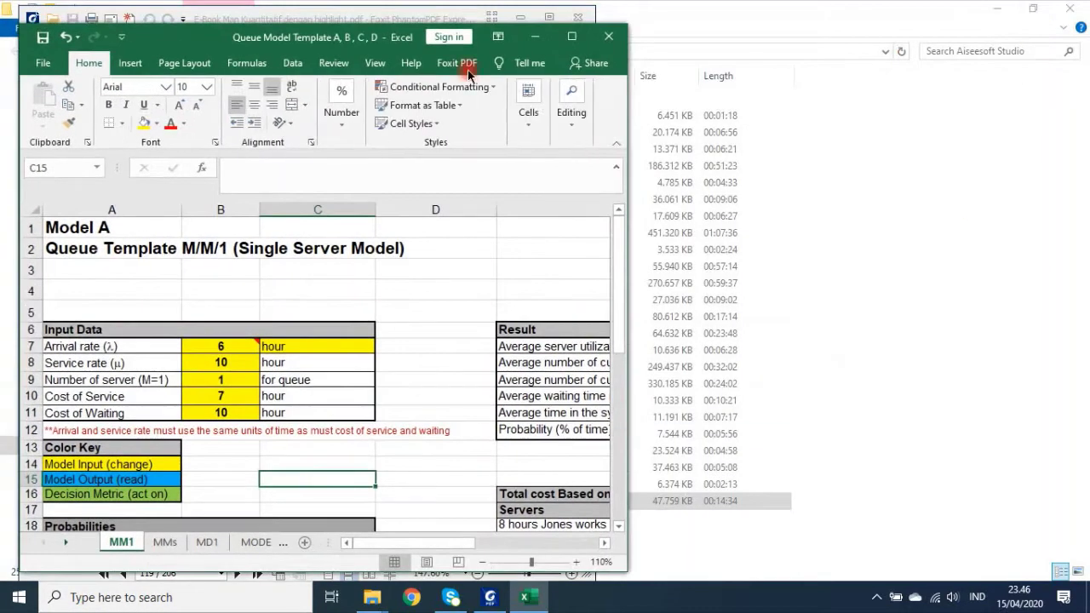
- Move the Excel window to the right, beside the Foxit e-book
left_click_drag(464, 544, 446, 547)
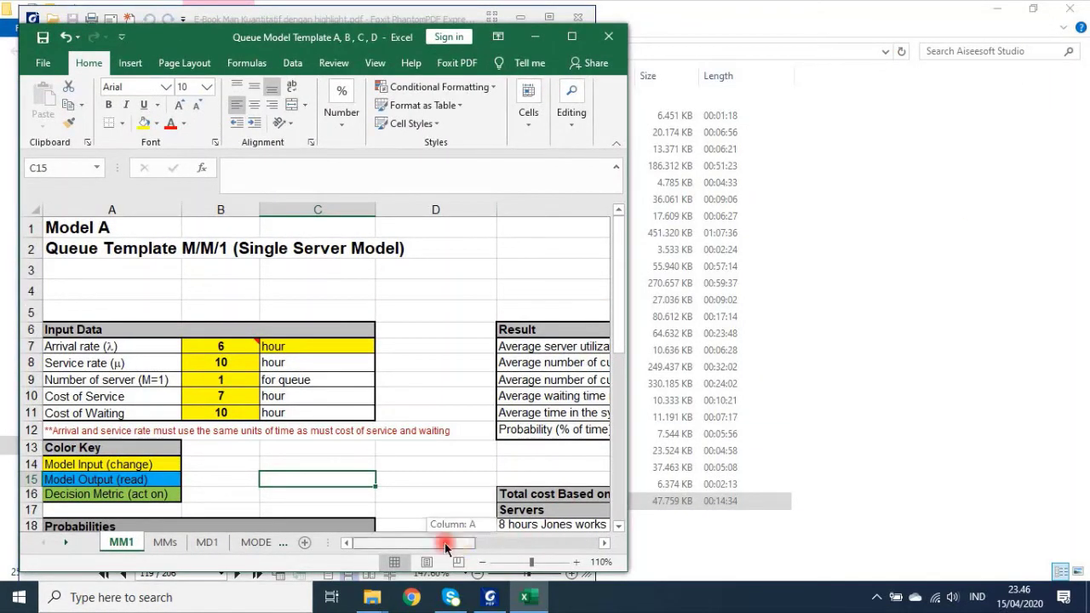
mouse_move(417, 36)
left_mouse_down()
mouse_move(893, 32)
mouse_move(840, 39)
left_mouse_up()
left_click(390, 470)
- Scroll the e-book to page 117's Contoh D1 example and zoom it to 113.60%
scroll(390, 470, "up", 5)
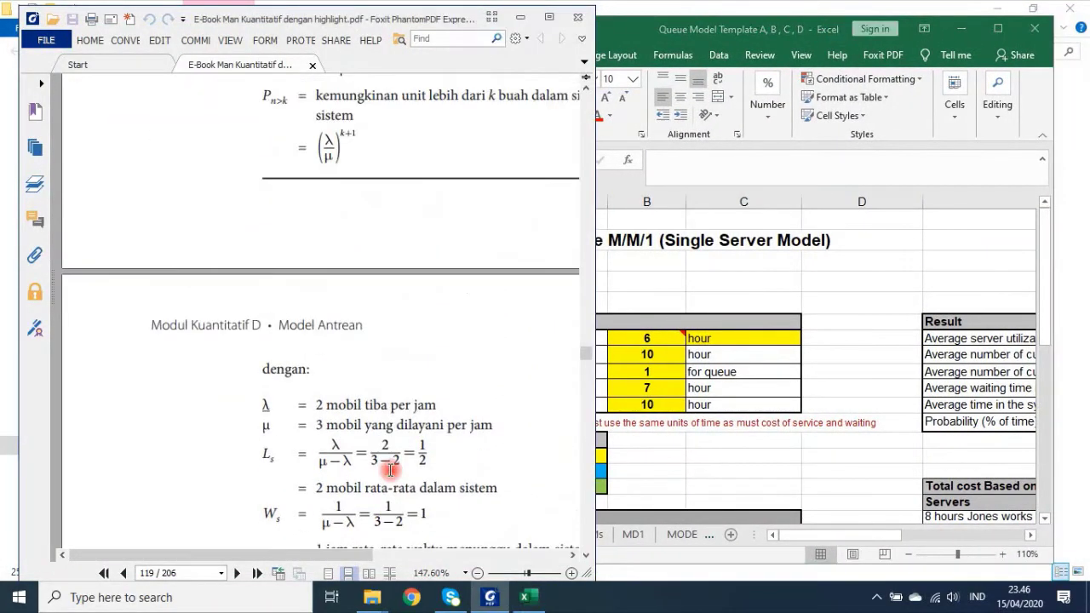
scroll(390, 470, "up", 8)
scroll(389, 488, "up", 1)
scroll(386, 511, "up", 3)
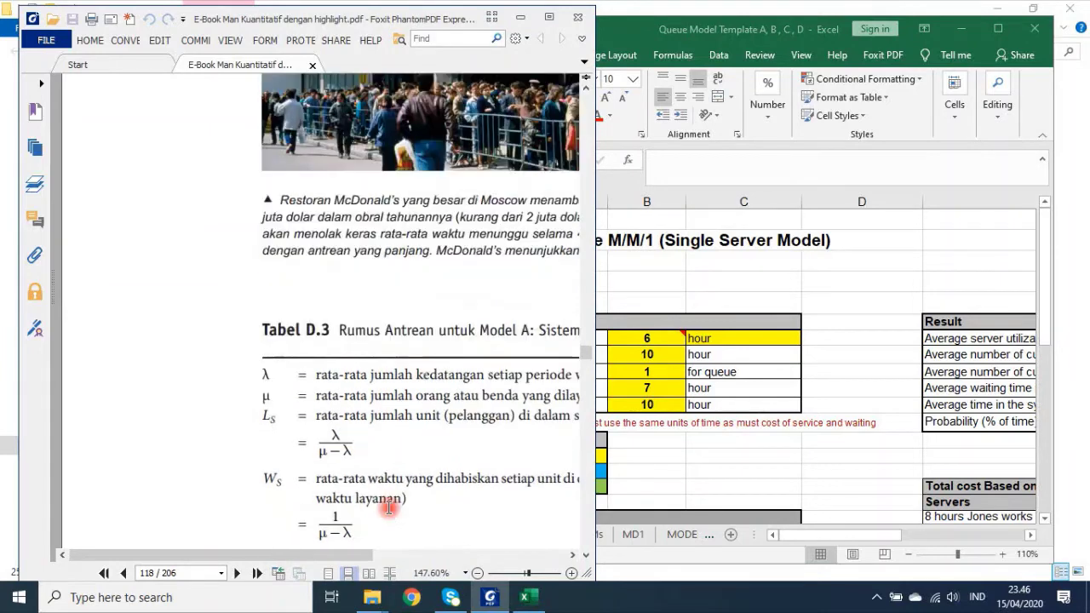
scroll(388, 508, "down", 2)
scroll(388, 508, "up", 6)
scroll(388, 507, "up", 6)
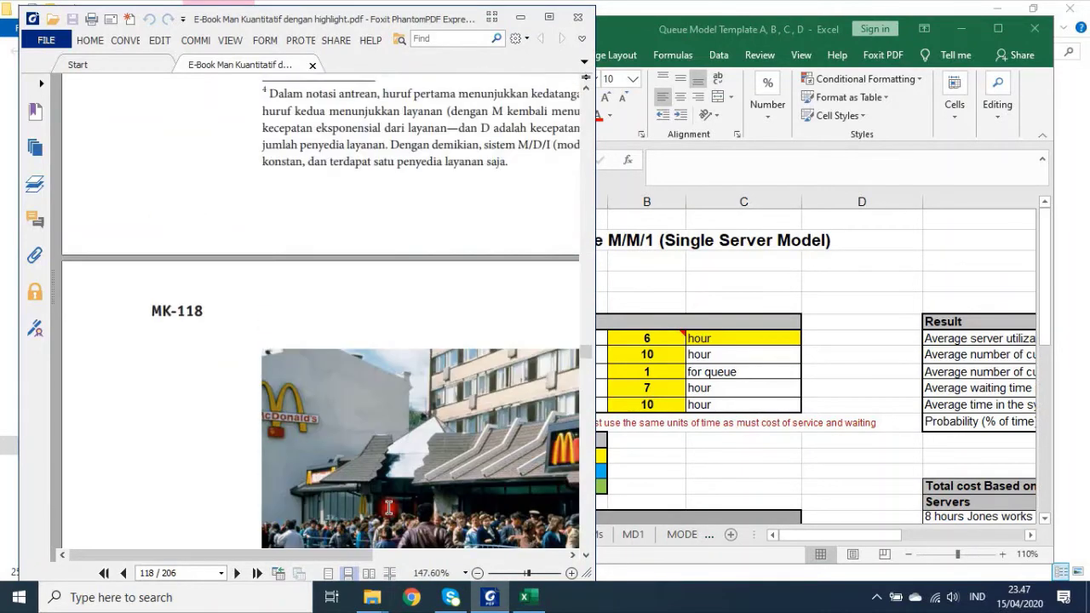
scroll(388, 508, "up", 7)
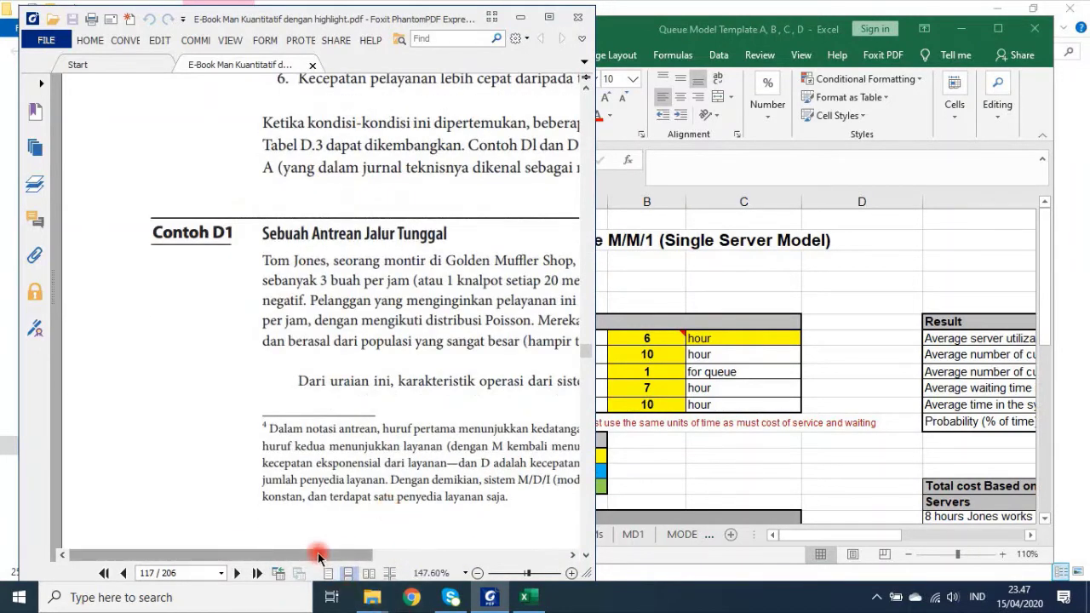
left_click_drag(319, 554, 441, 553)
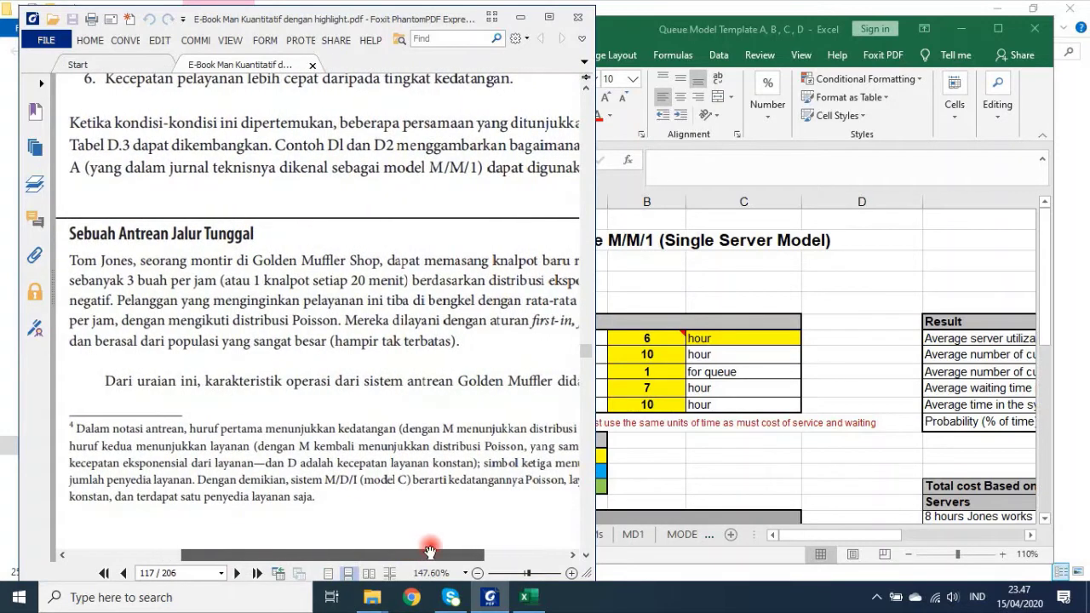
left_click(477, 573)
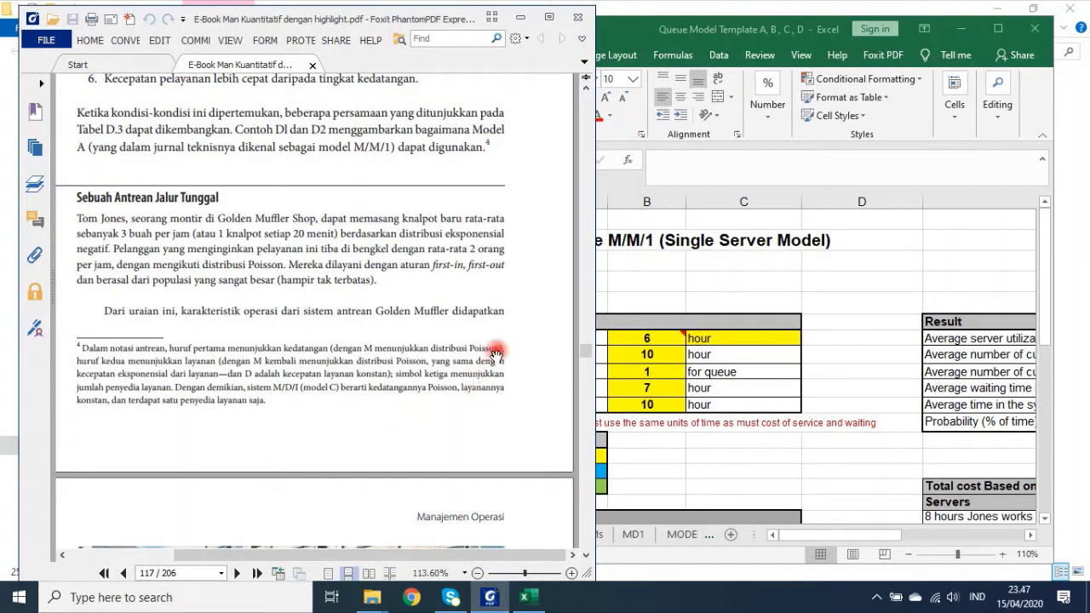
left_click(750, 528)
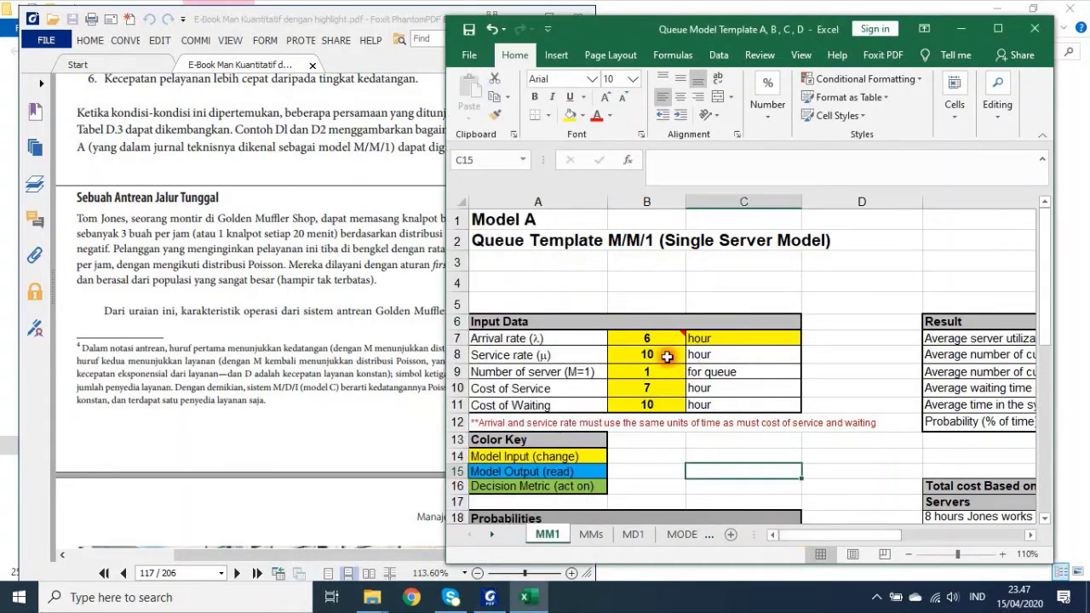
- Clear the five input values in B7:B11 and enter 1 server in B9
left_click_drag(649, 338, 651, 403)
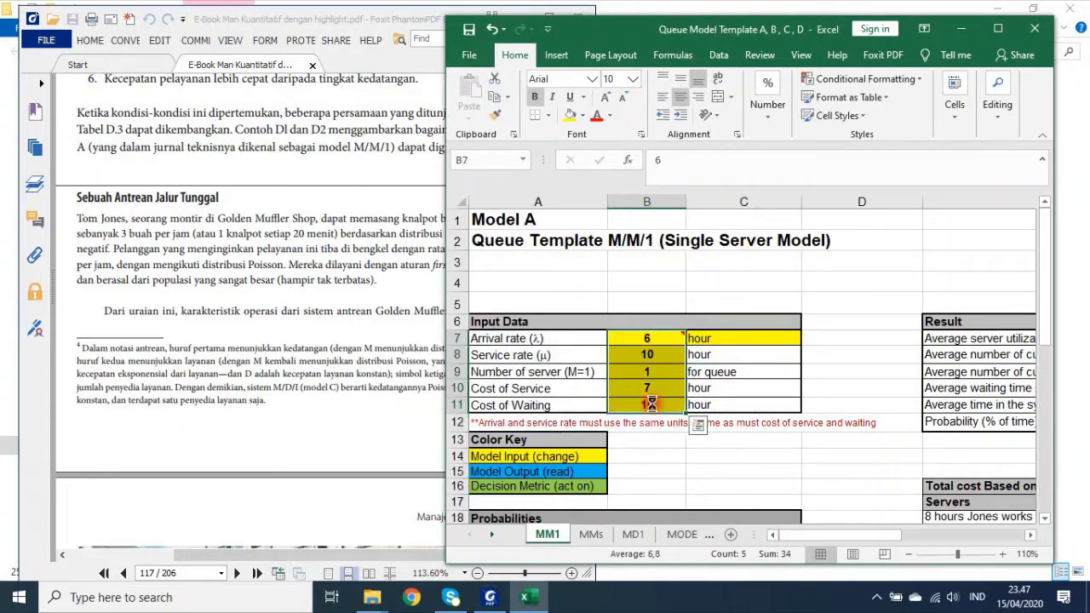
key("Delete")
left_click(743, 426)
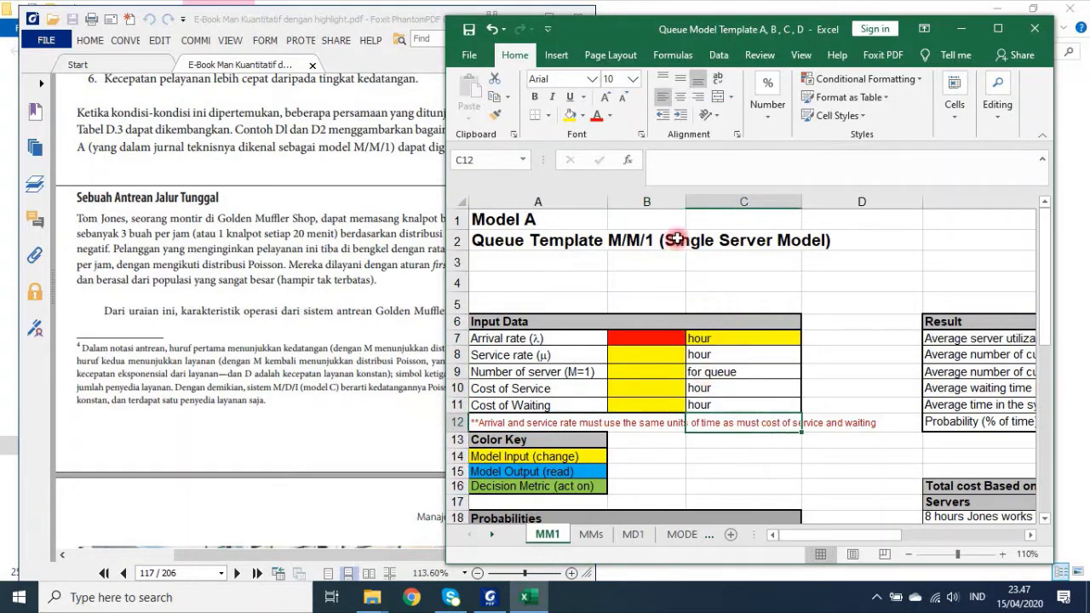
left_click(646, 376)
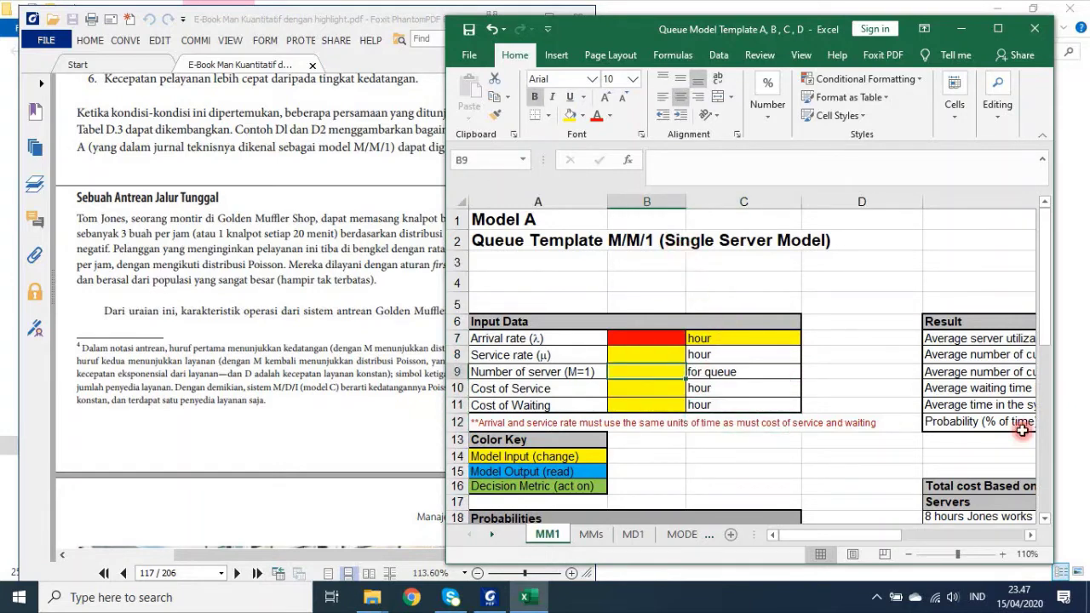
type("1")
key("Return")
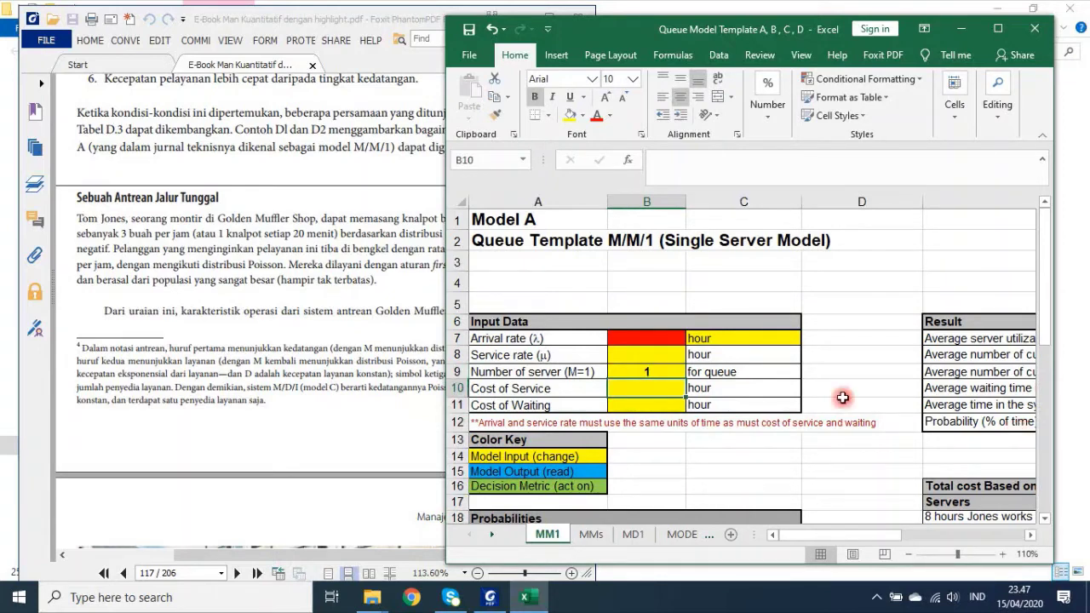
- Narrow the Excel window so the e-book page shows alongside the workbook
left_click(304, 302)
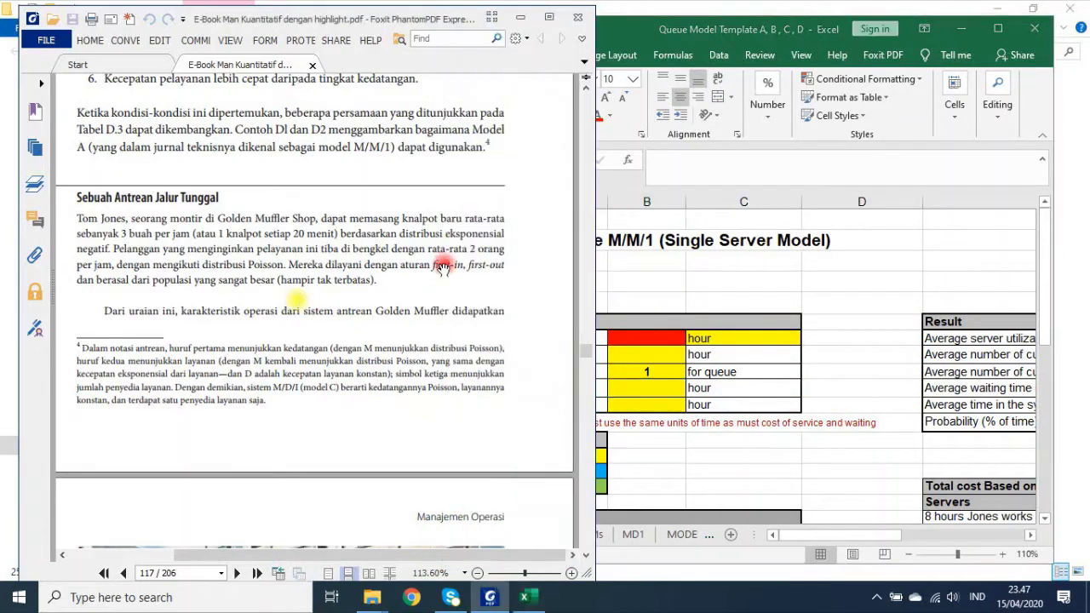
left_click(626, 268)
mouse_move(452, 259)
left_mouse_down()
mouse_move(619, 263)
mouse_move(602, 263)
left_mouse_up()
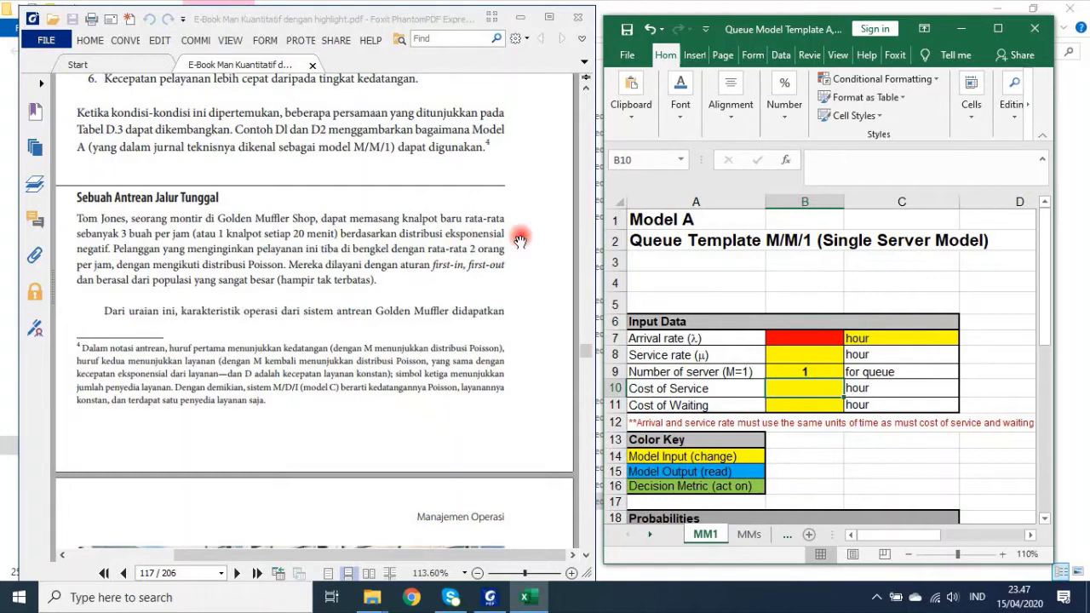
left_click(892, 338)
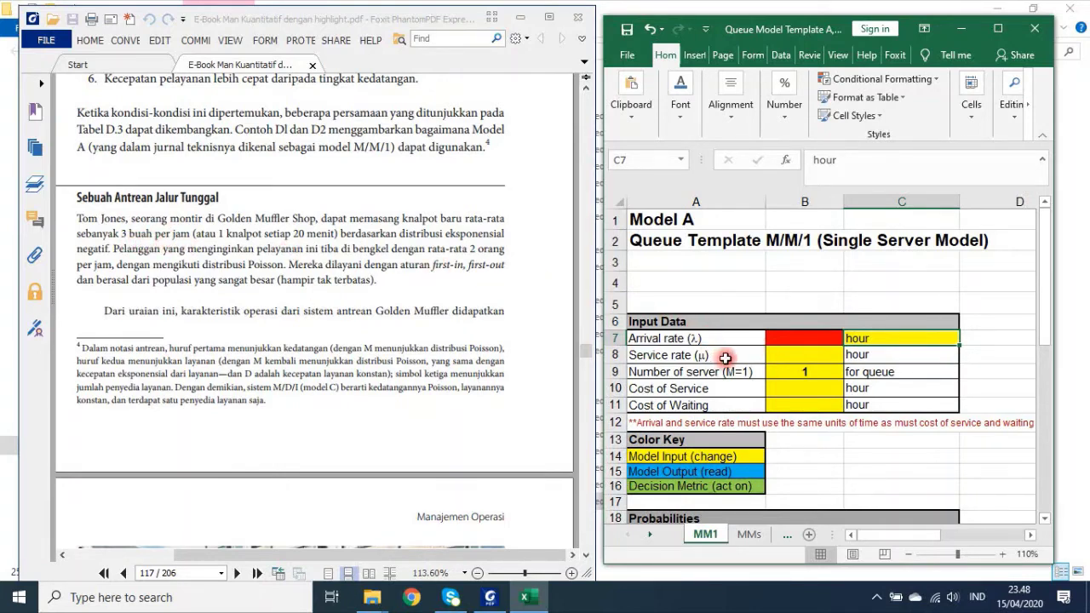
- Enter a service rate of 3 in B8 and an arrival rate of 2 in B7
double_click(805, 356)
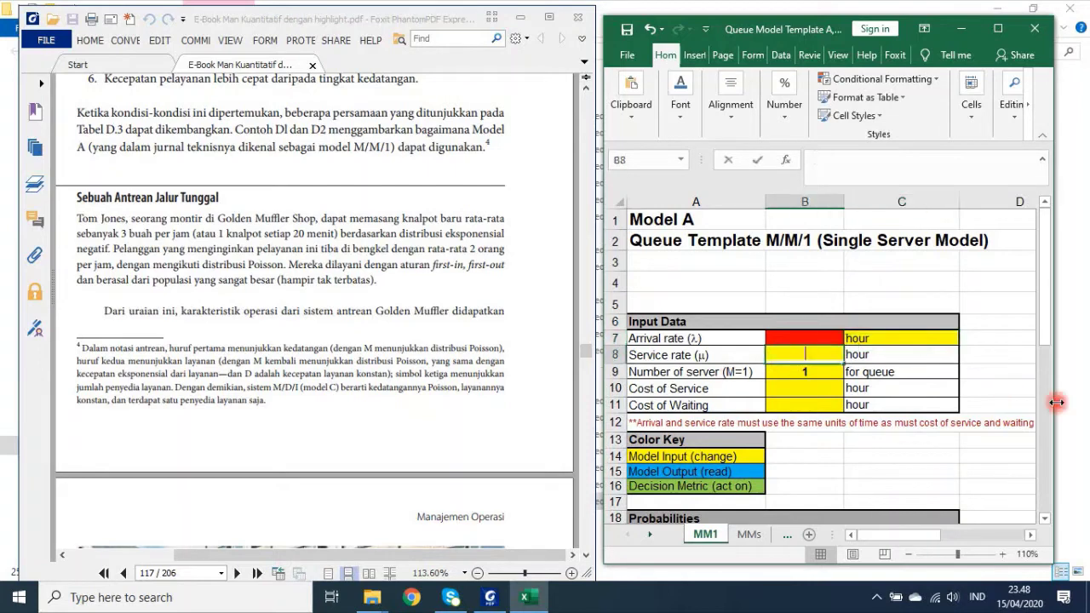
type("3")
key("Return")
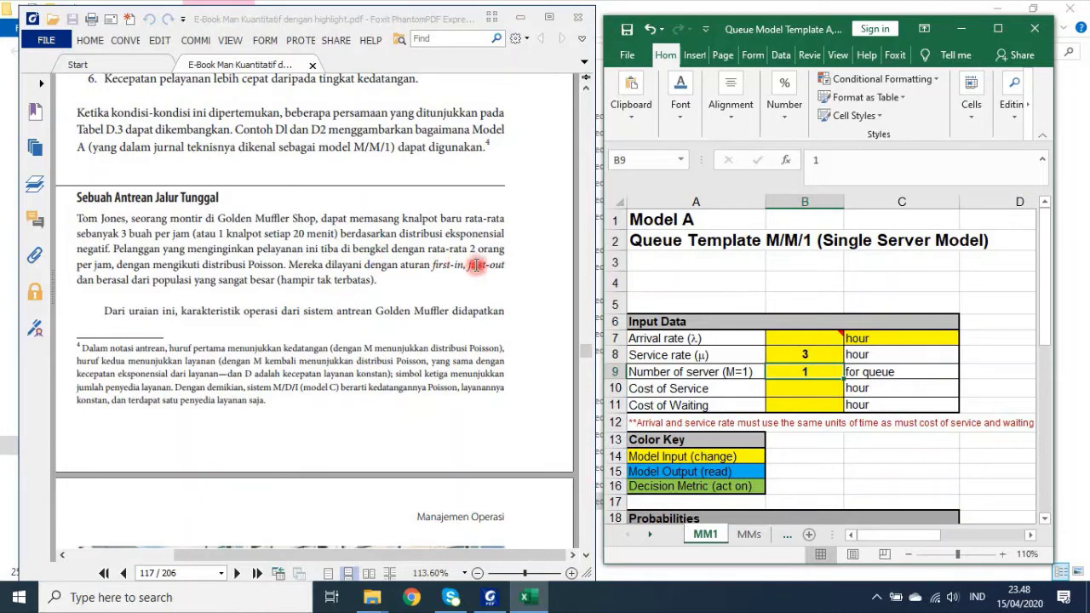
left_click(816, 341)
mouse_move(805, 338)
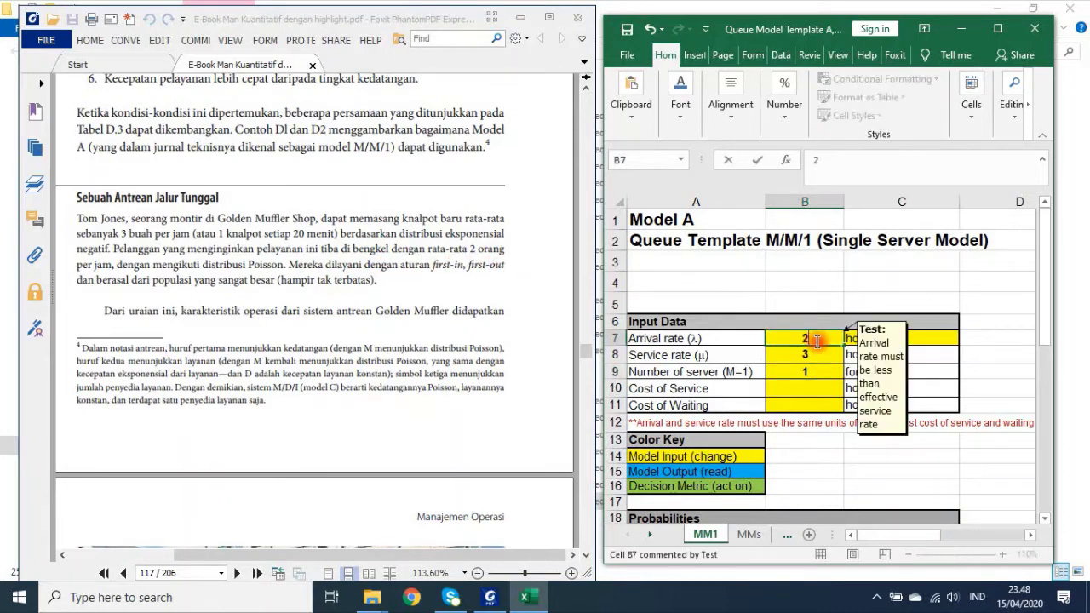
type("2")
key("Return")
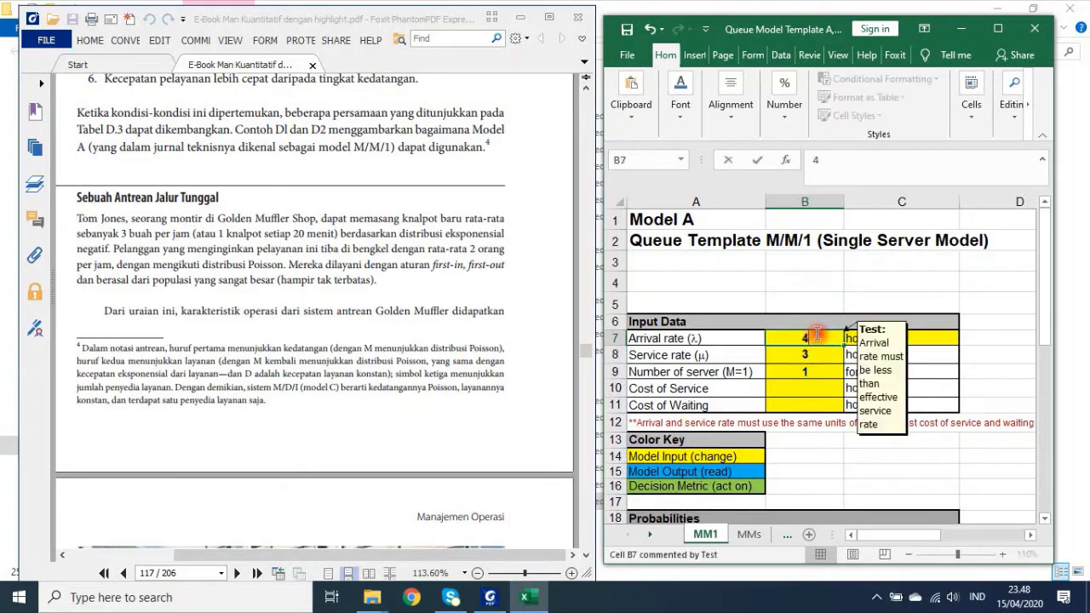
- Change the arrival rate in B7 from the test value 4 back to 2
left_click(819, 337)
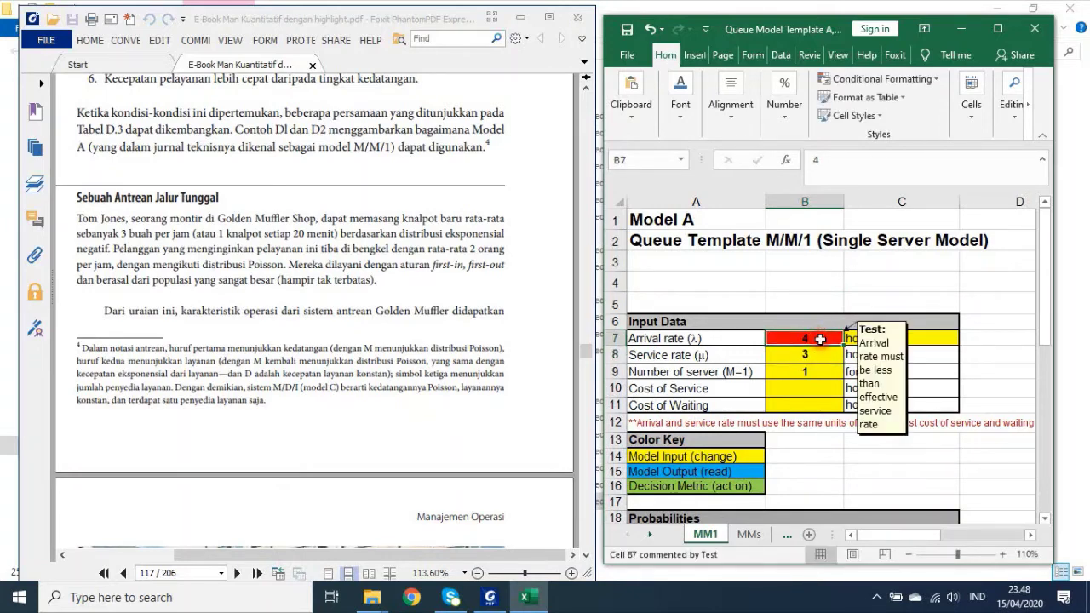
double_click(820, 339)
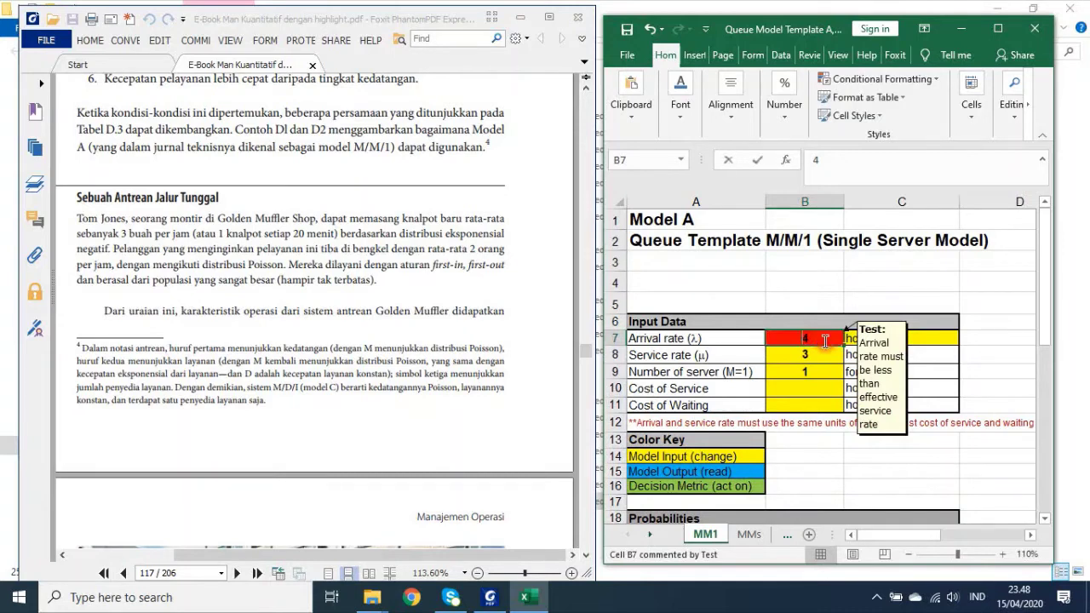
key("BackSpace")
type("2")
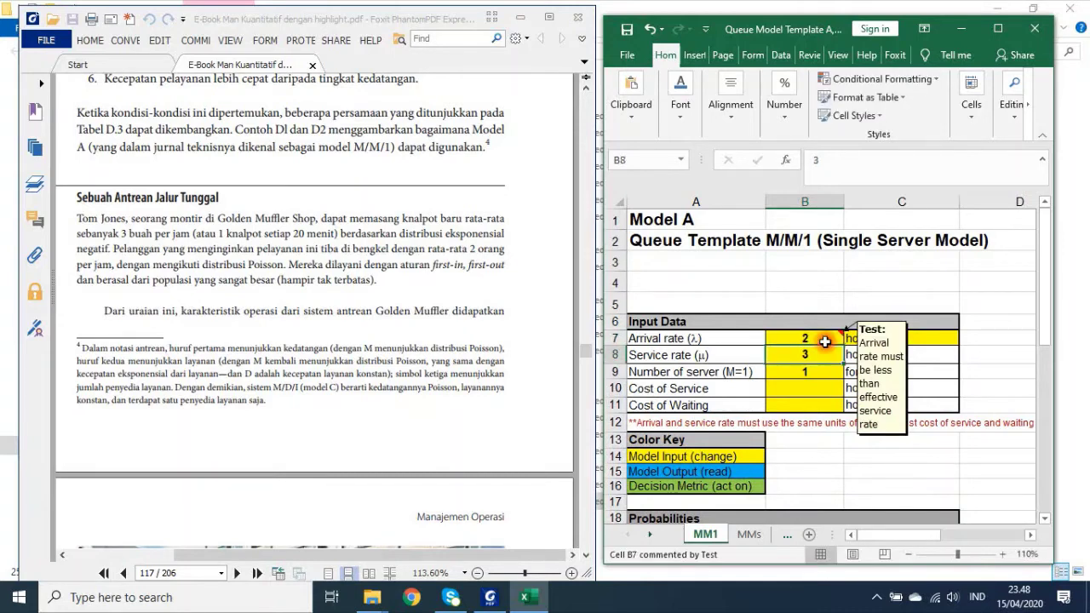
key("Return")
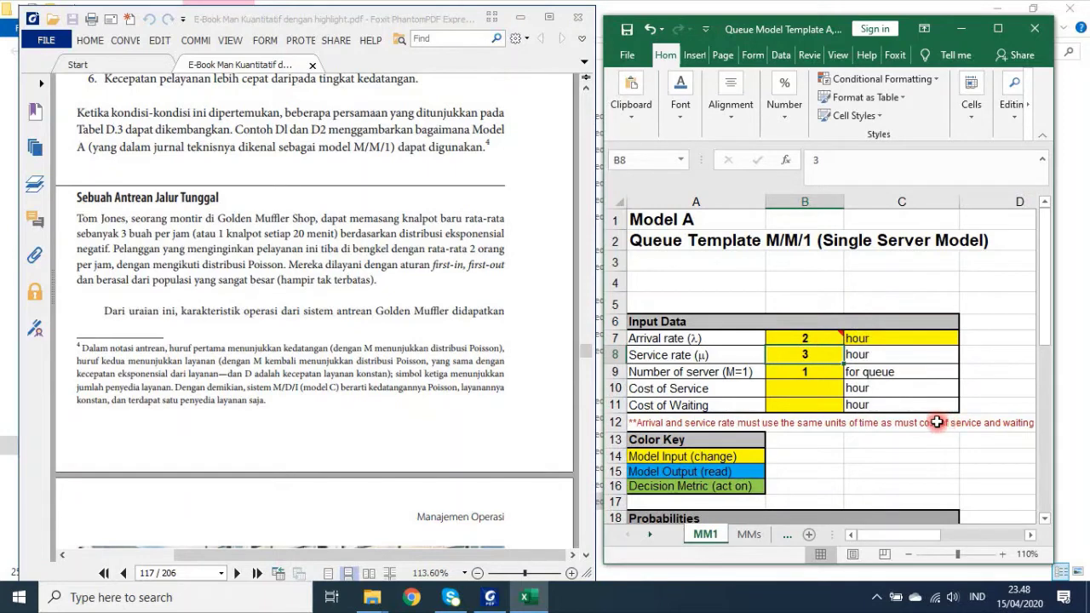
left_click_drag(827, 385, 804, 404)
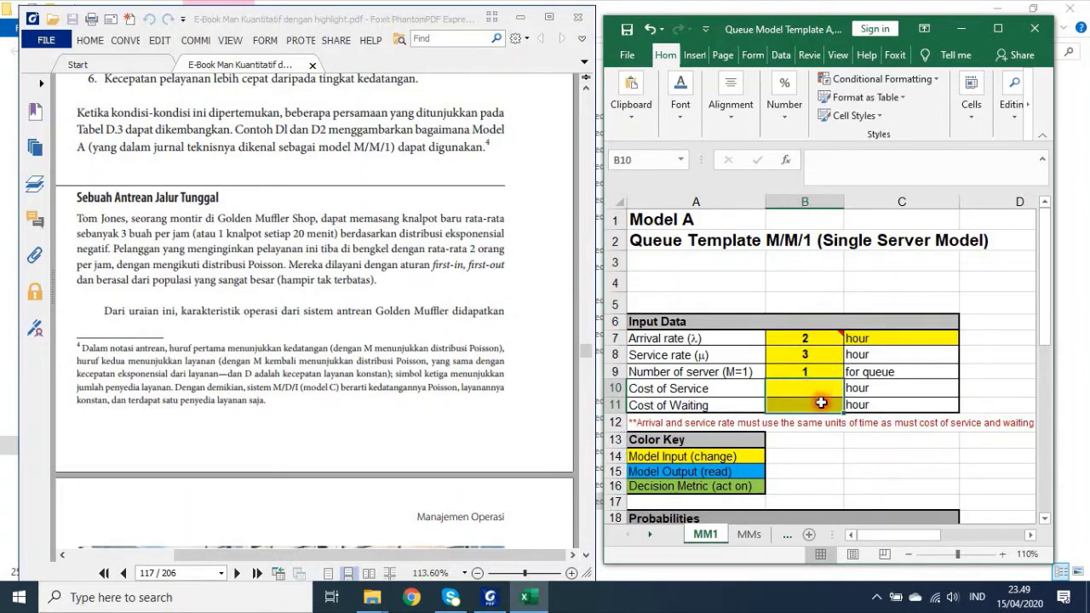
- Scroll the e-book to Table D.3's formulas and maximize the Excel MM1 workbook
left_click(820, 405)
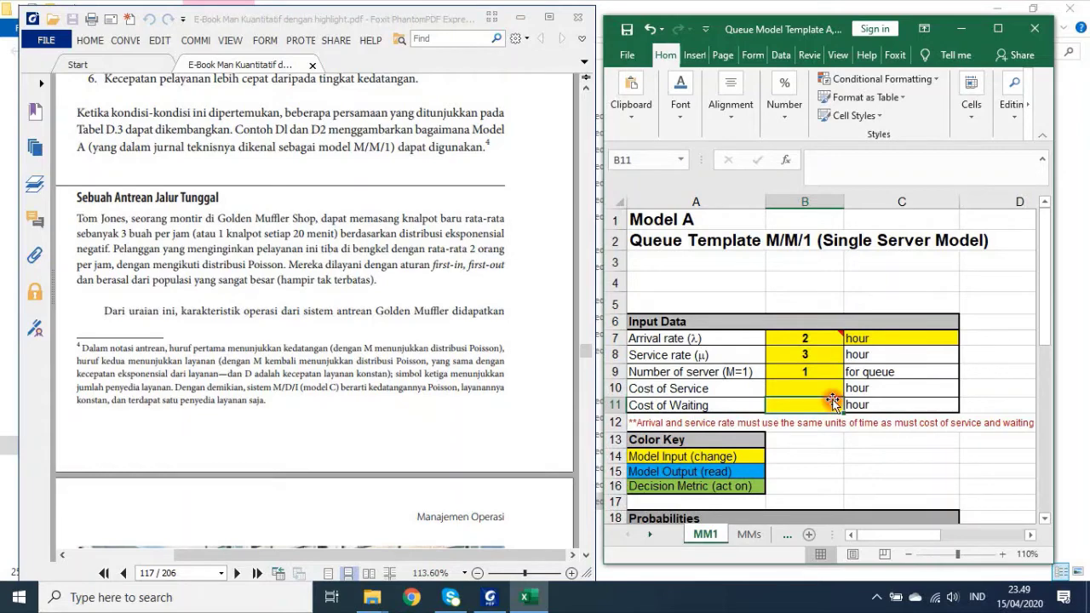
left_click(387, 321)
scroll(383, 315, "down", 5)
scroll(361, 281, "down", 2)
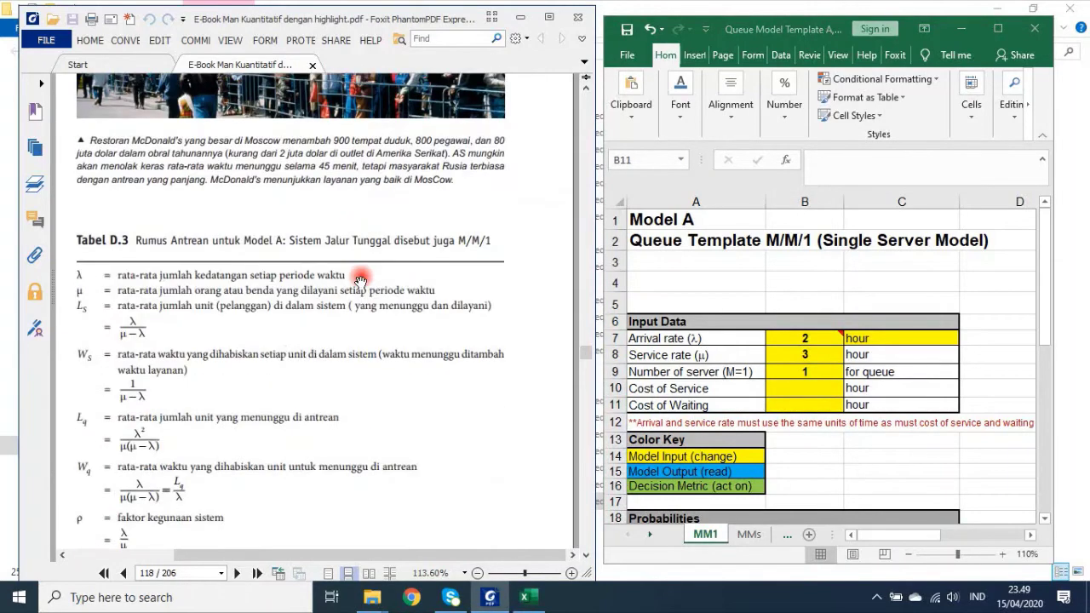
scroll(361, 281, "down", 3)
scroll(362, 276, "up", 1)
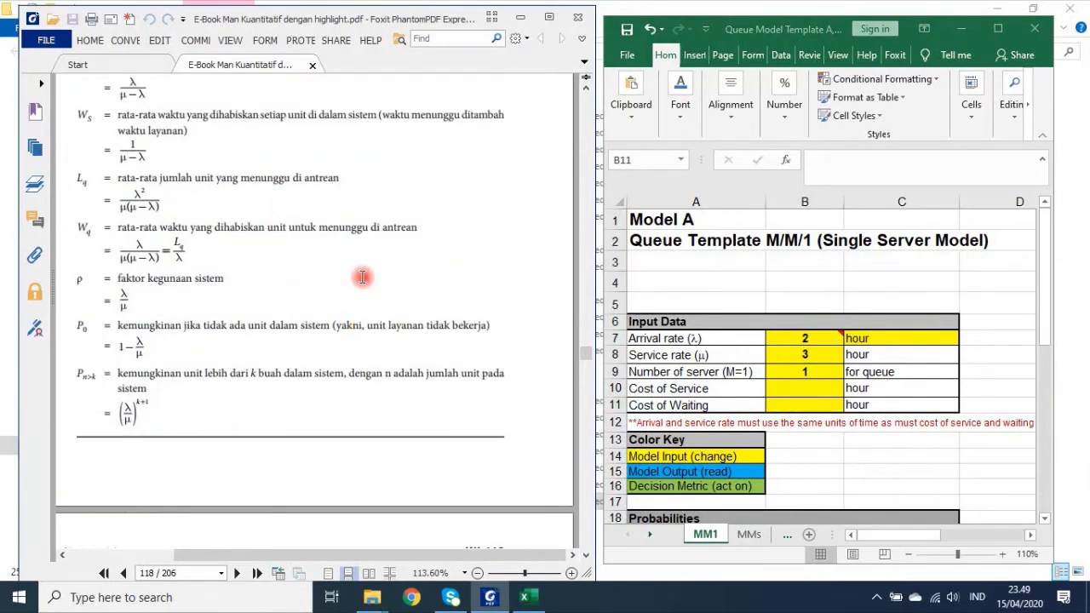
left_click(996, 28)
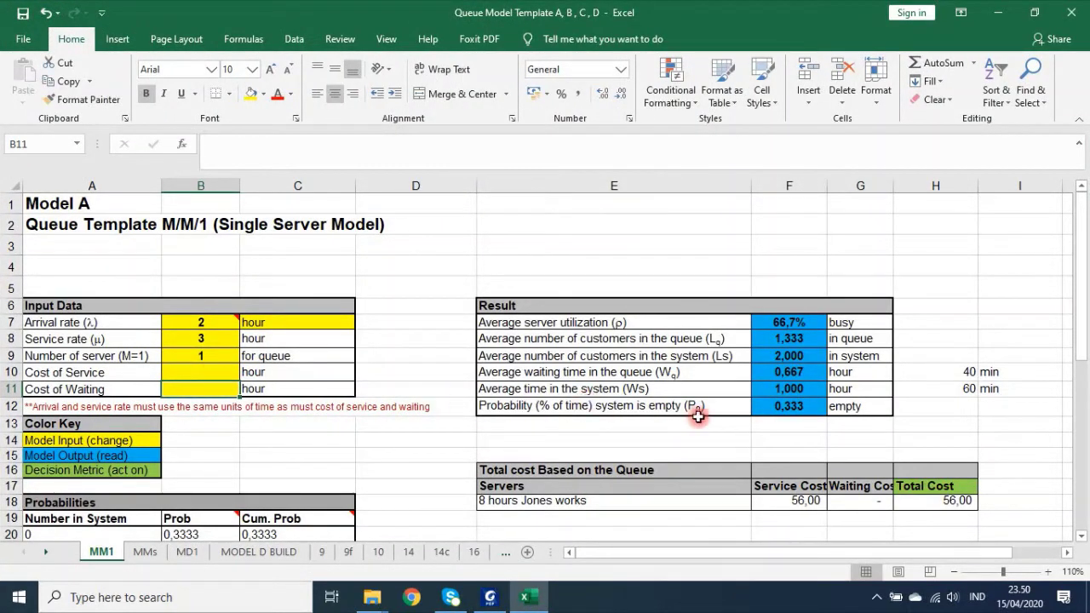
- Inspect the F7–F9 formulas for utilization, average queue length and customers in the system
scroll(697, 415, "down", 1)
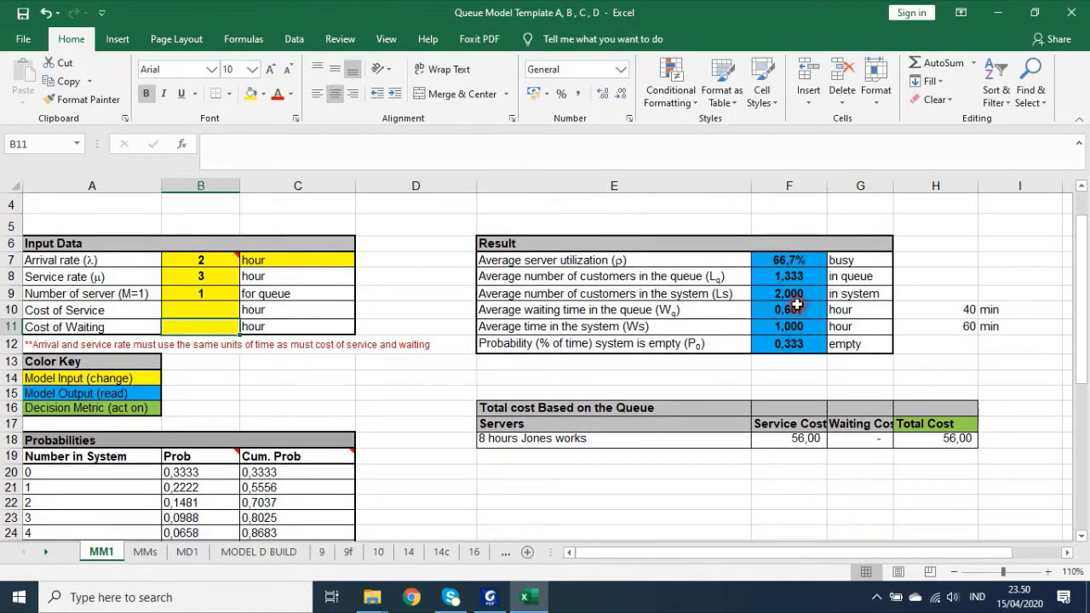
left_click(797, 261)
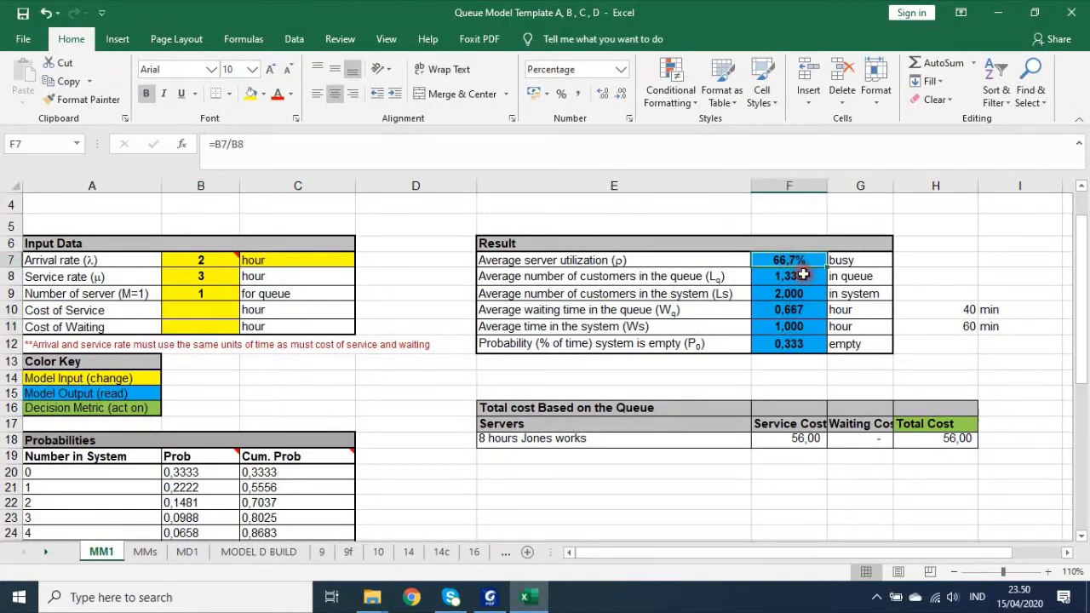
left_click(802, 274)
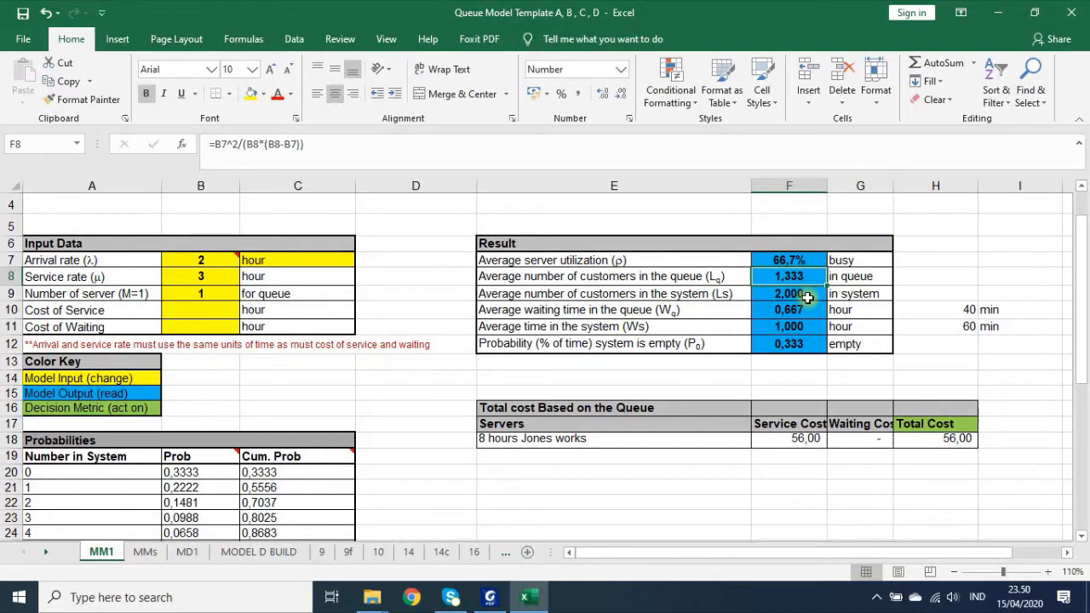
left_click(806, 295)
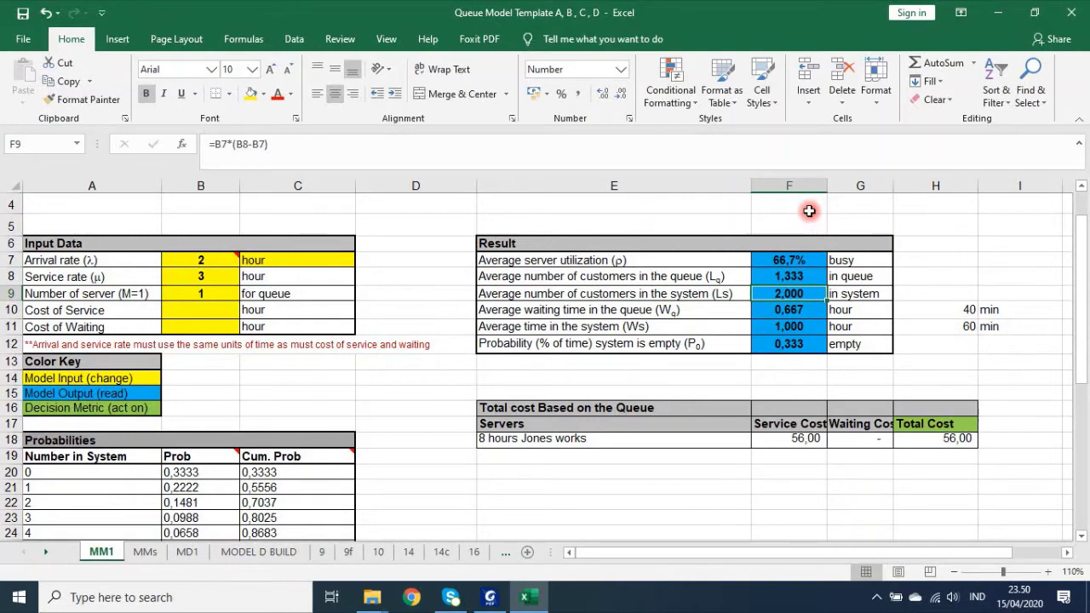
- Scroll the e-book to page 119's muffler solution with λ 2 and μ 3
left_click(490, 596)
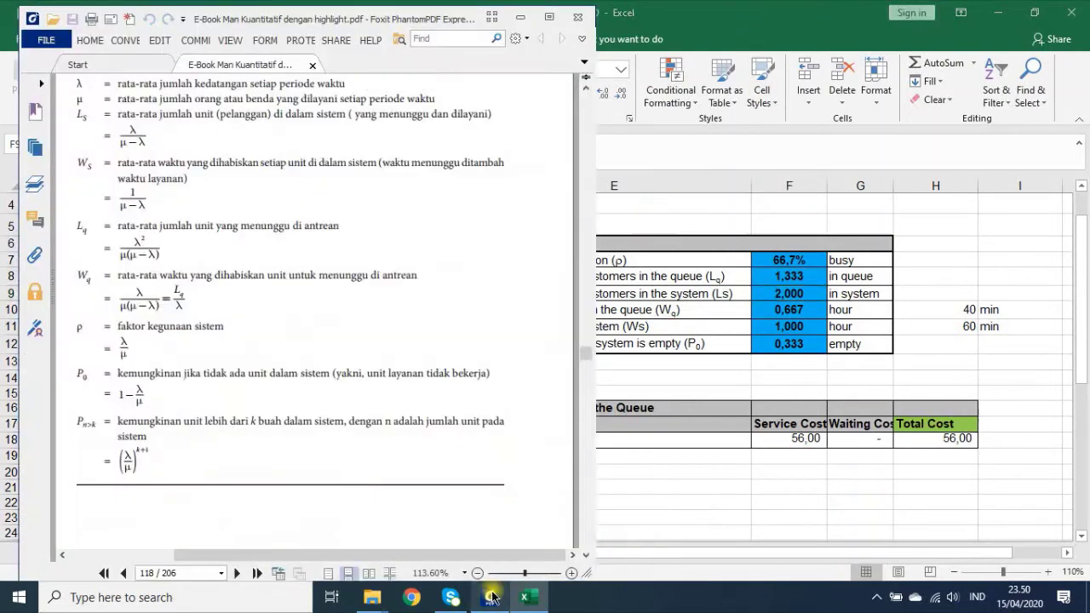
scroll(273, 255, "up", 2)
scroll(272, 255, "up", 1)
scroll(273, 258, "down", 8)
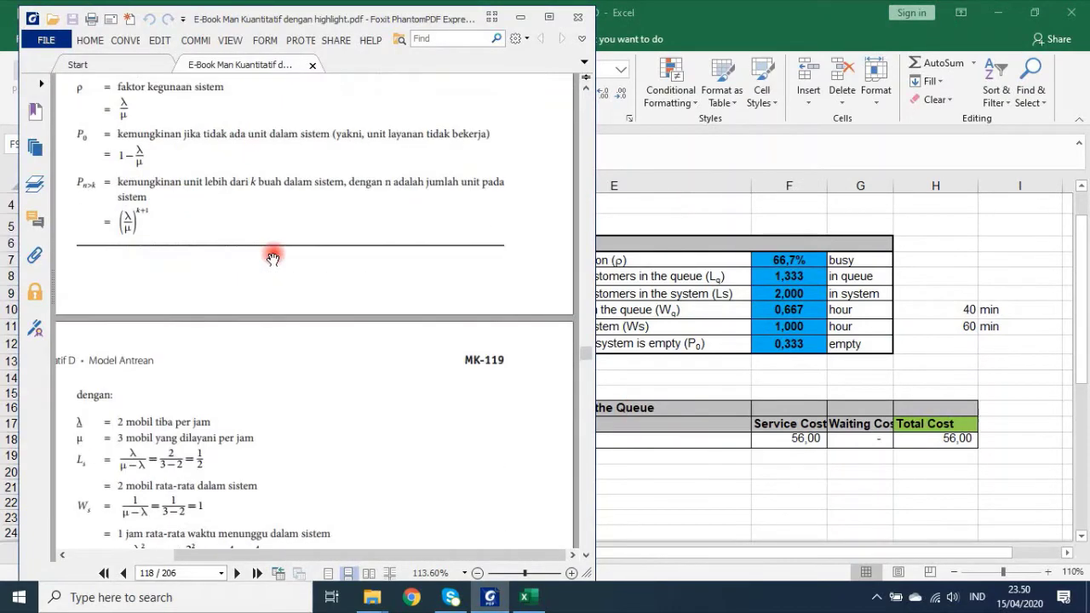
scroll(272, 258, "down", 5)
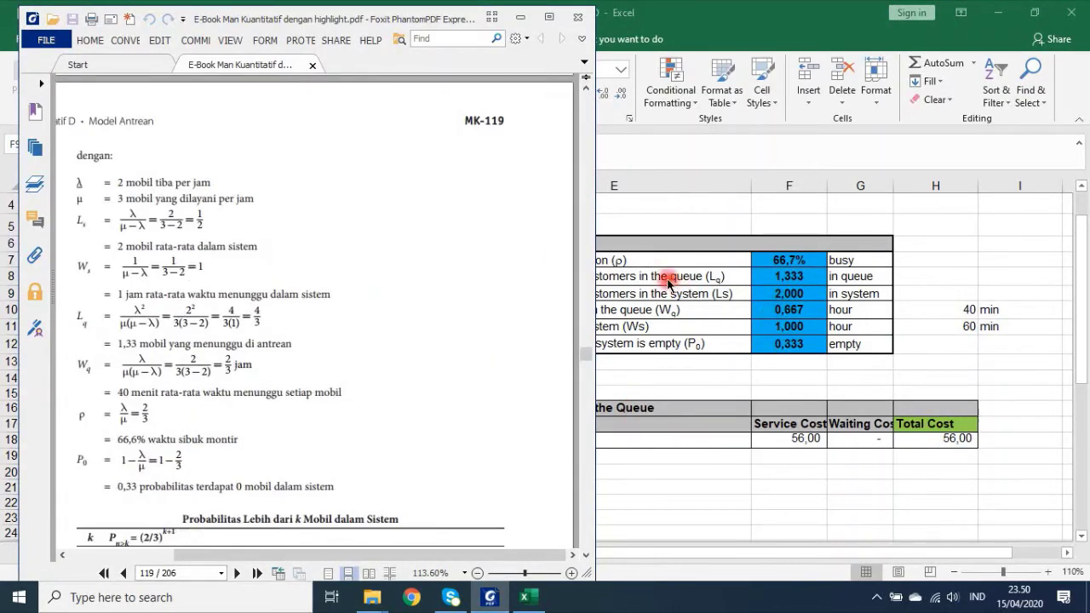
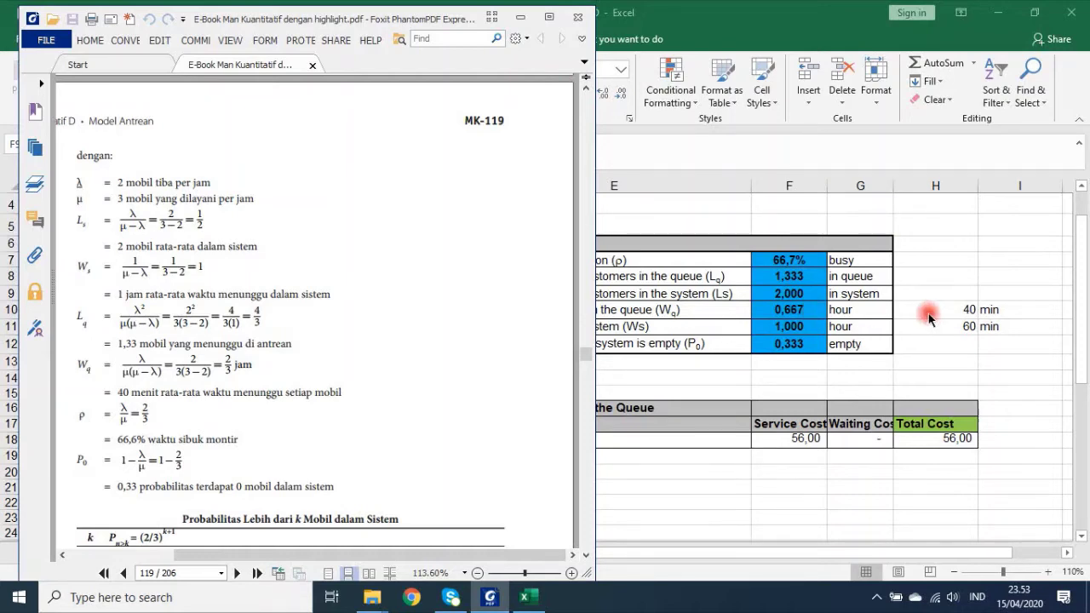
- Check the MM1 sheet's H10 minutes conversion and F10 queue-wait formulas against the textbook
key("alt+Tab")
left_click(968, 309)
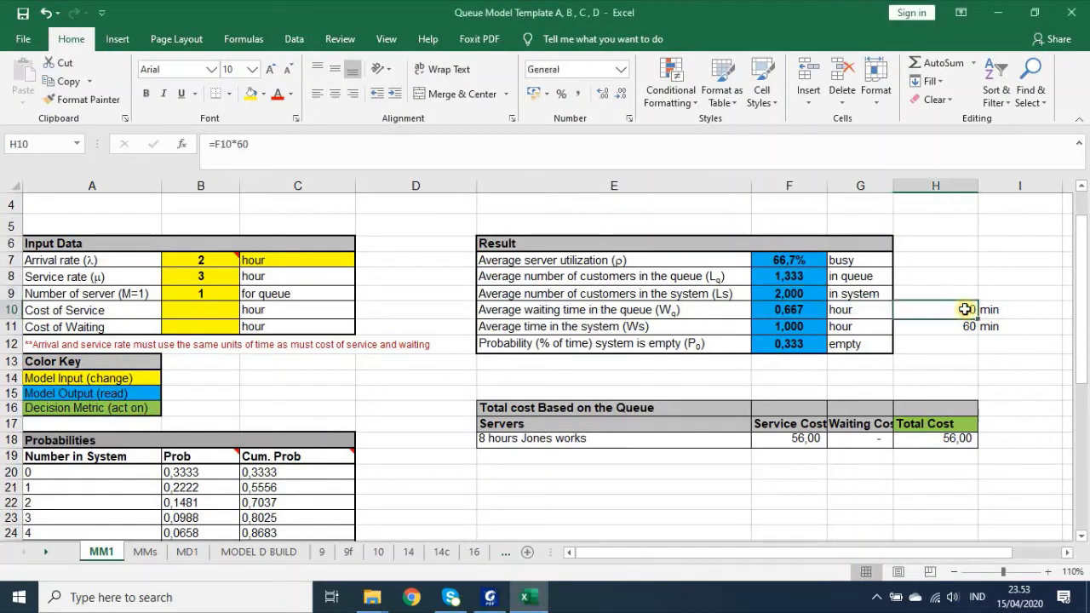
left_click(794, 311)
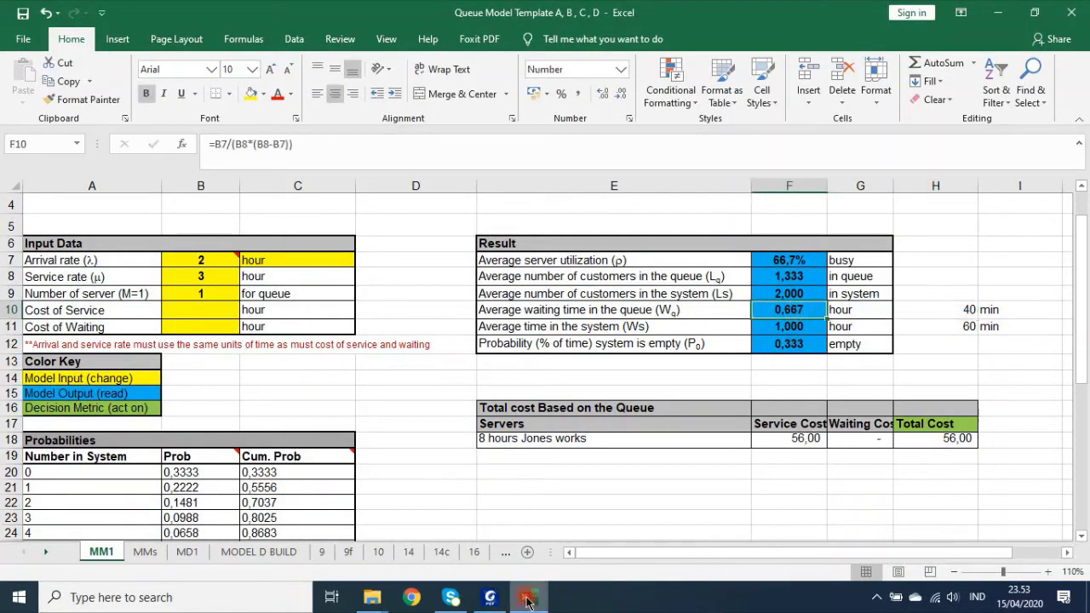
left_click(489, 597)
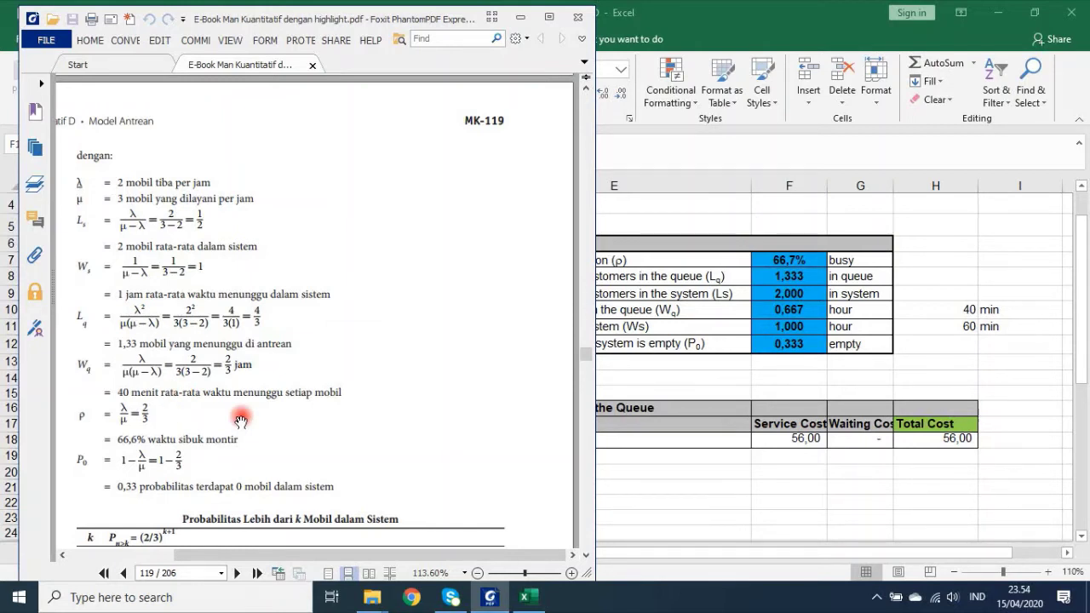
left_click(683, 256)
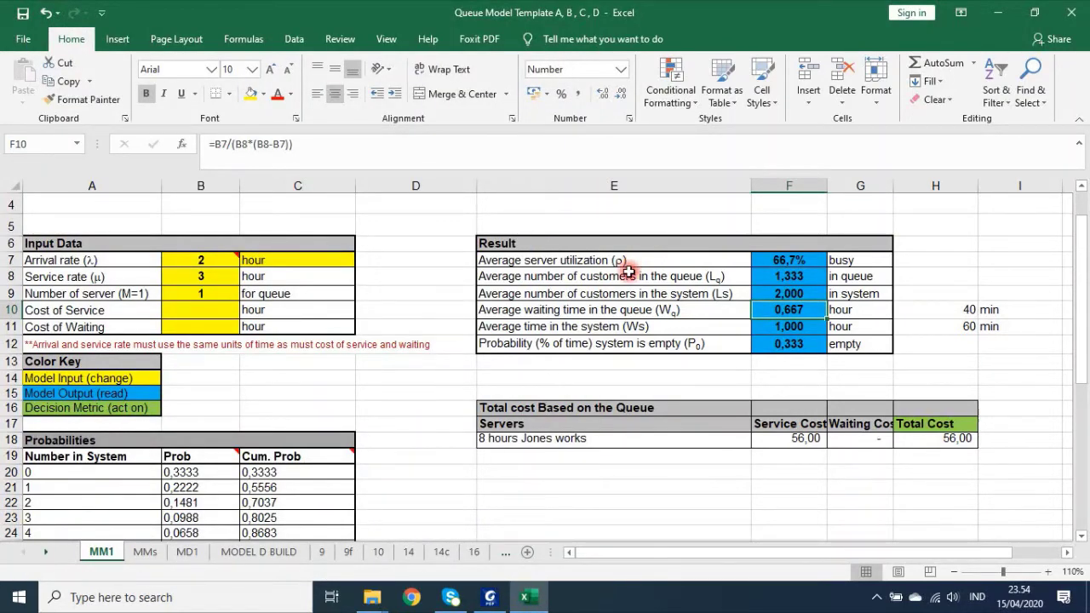
- Scroll the textbook's page 119 down to the 'Probabilitas Lebih dari k Mobil' table
left_click(475, 603)
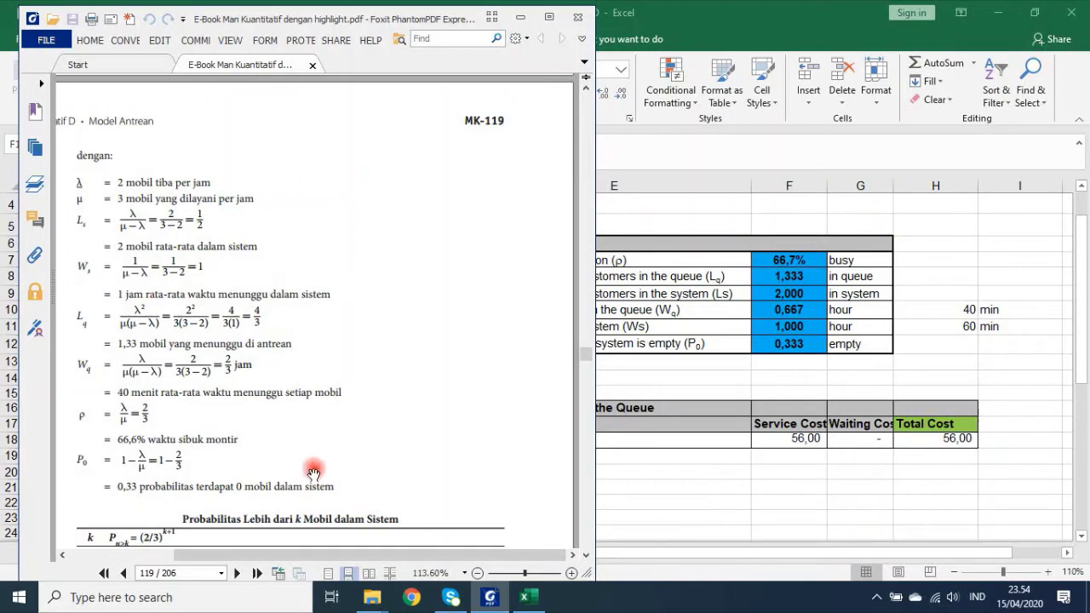
scroll(314, 475, "down", 1)
scroll(314, 474, "down", 1)
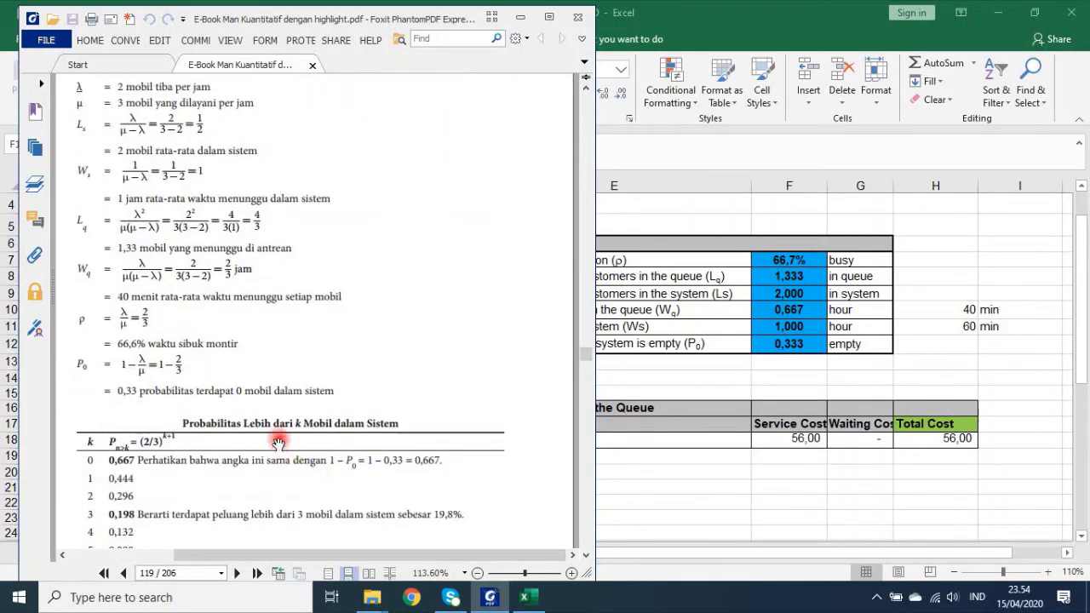
scroll(313, 470, "down", 1)
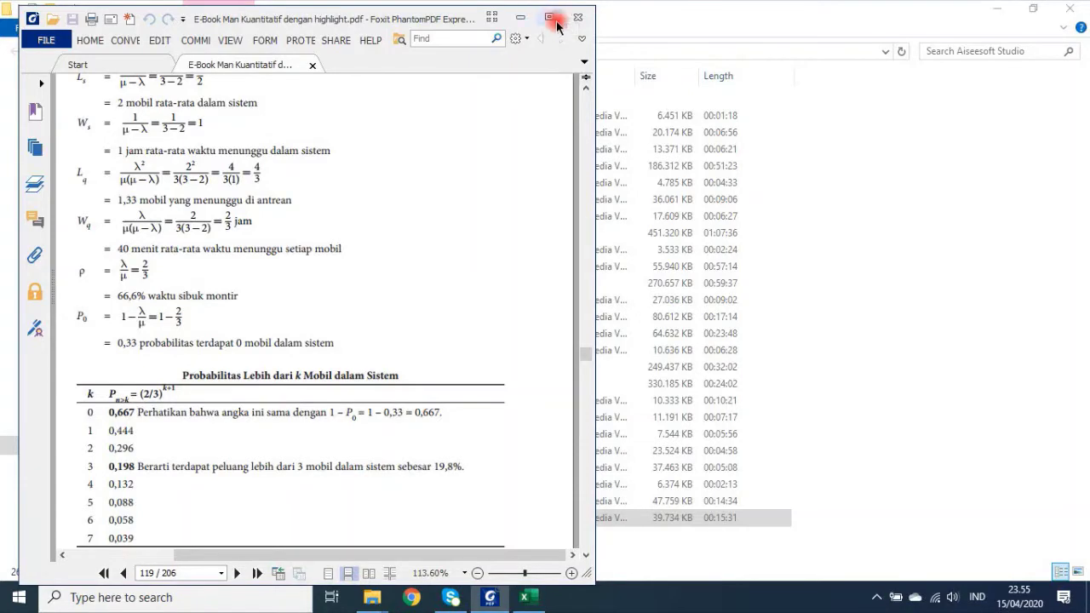
- Maximize the textbook and page through pages 119–125 of the Model B section
left_click(554, 17)
key("Page_Down")
key("Page_Down")
key("Page_Down")
key("Page_Down")
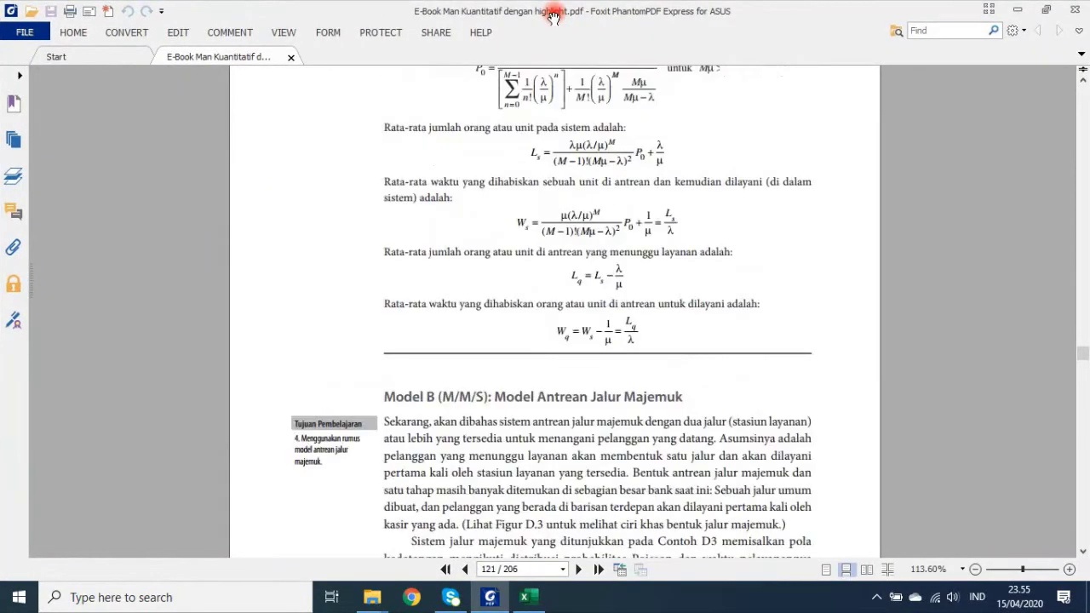
key("Page_Down")
key("Page_Down")
key("Page_Down")
key("Page_Down")
key("Page_Down")
key("Page_Down")
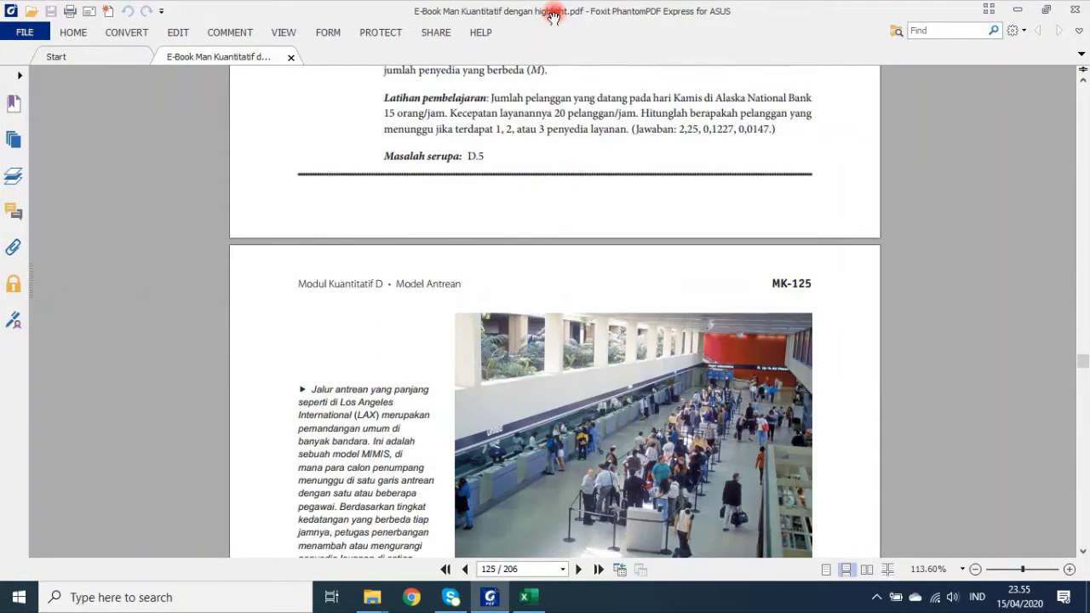
key("Page_Down")
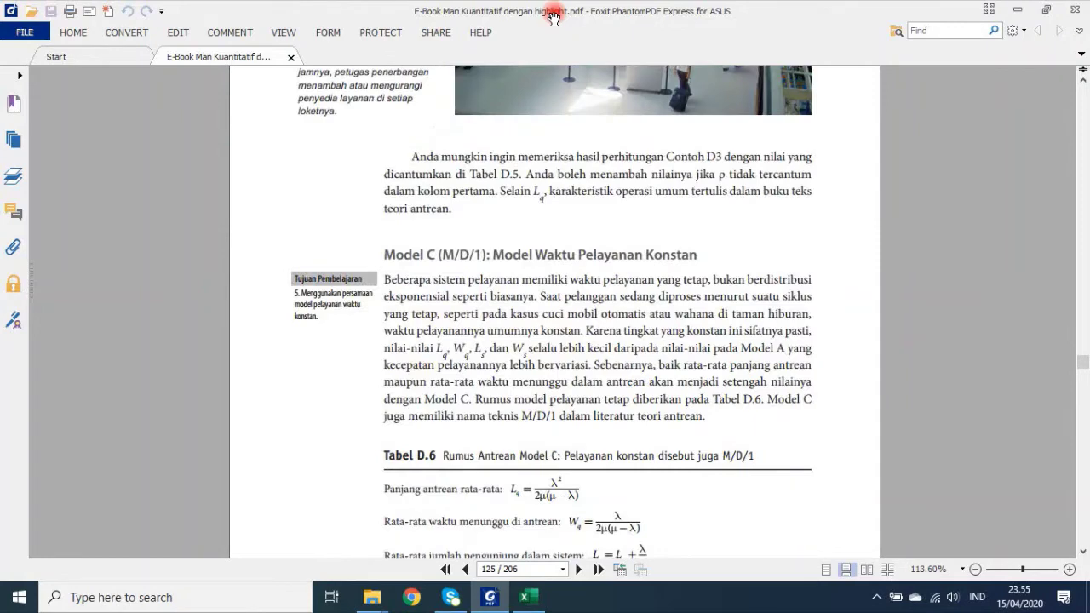
key("Page_Up")
key("Page_Up")
key("Page_Up")
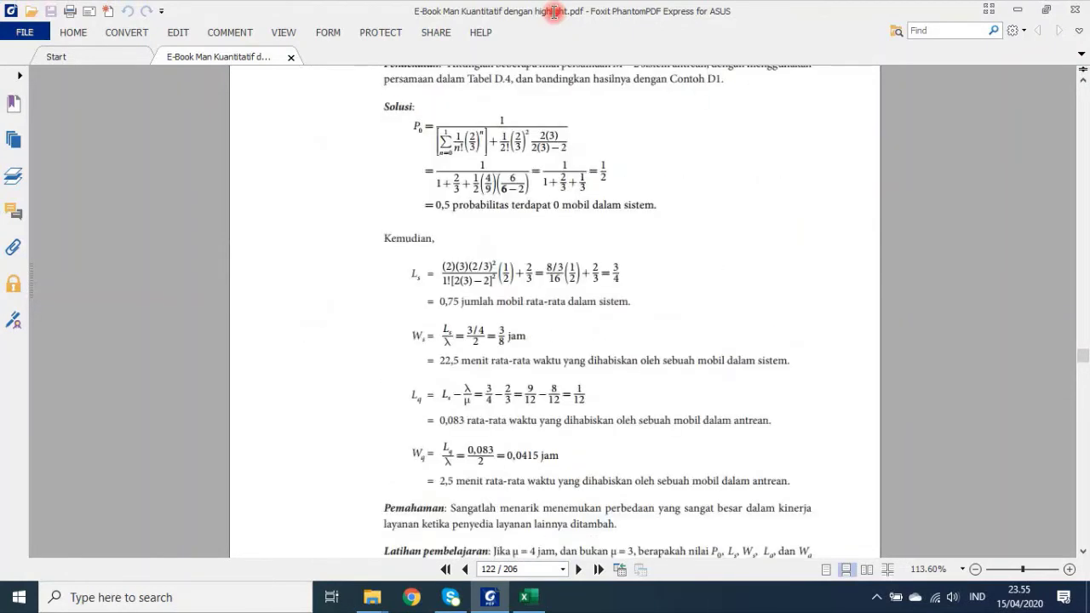
key("Page_Up")
key("Page_Up")
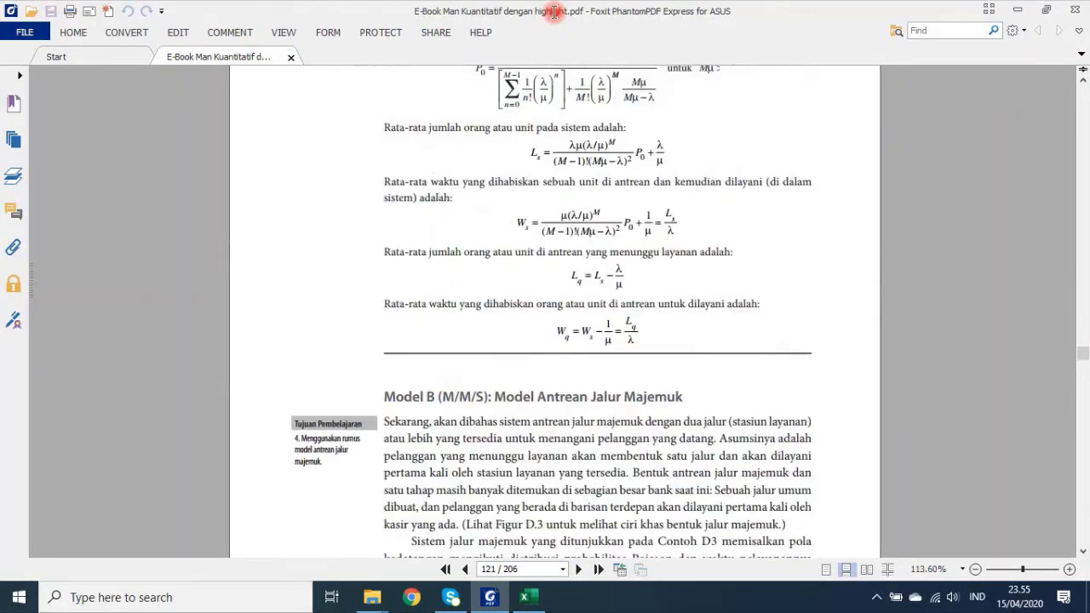
key("Down")
key("Down")
key("Down")
key("Down")
key("Down")
key("Down")
key("Down")
key("Down")
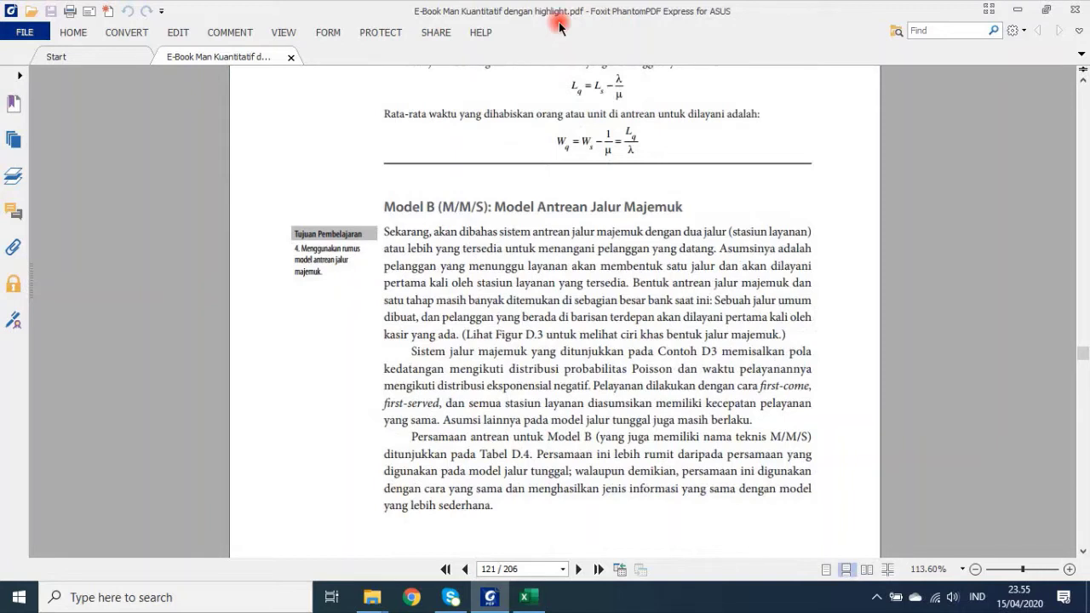
- Scroll to page 122's Contoh D3 two-mechanic multiple-channel example
scroll(586, 281, "down", 1)
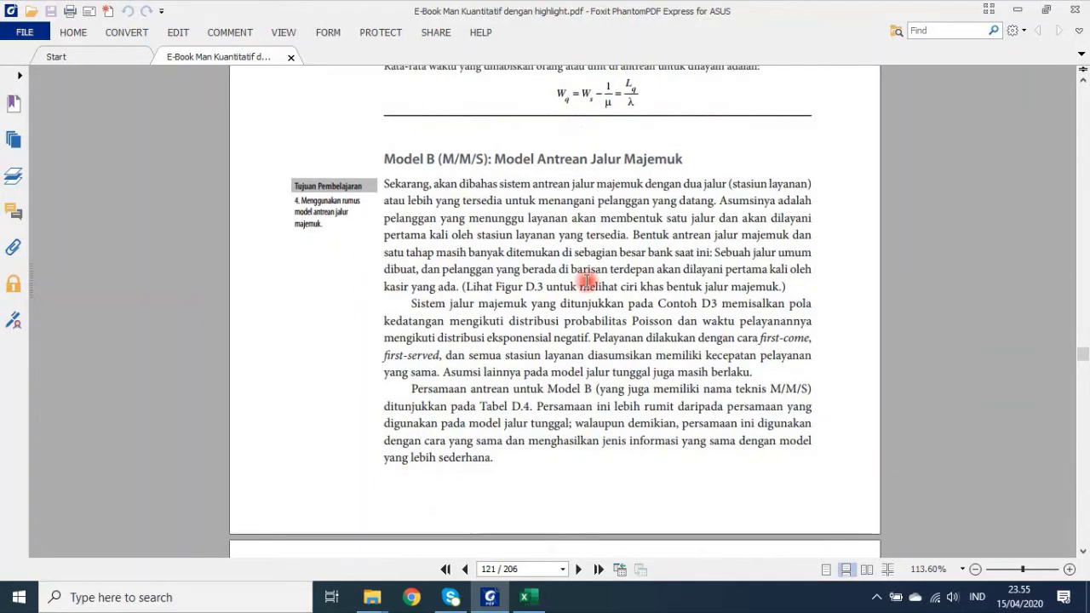
scroll(588, 287, "down", 5)
scroll(587, 288, "down", 2)
scroll(590, 289, "down", 2)
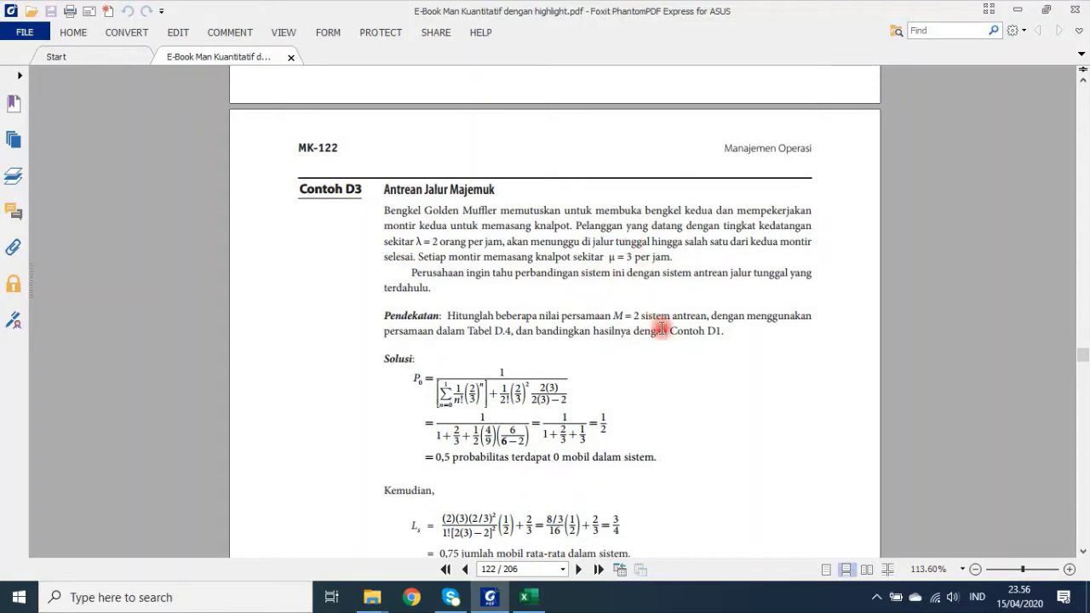
scroll(661, 328, "down", 1)
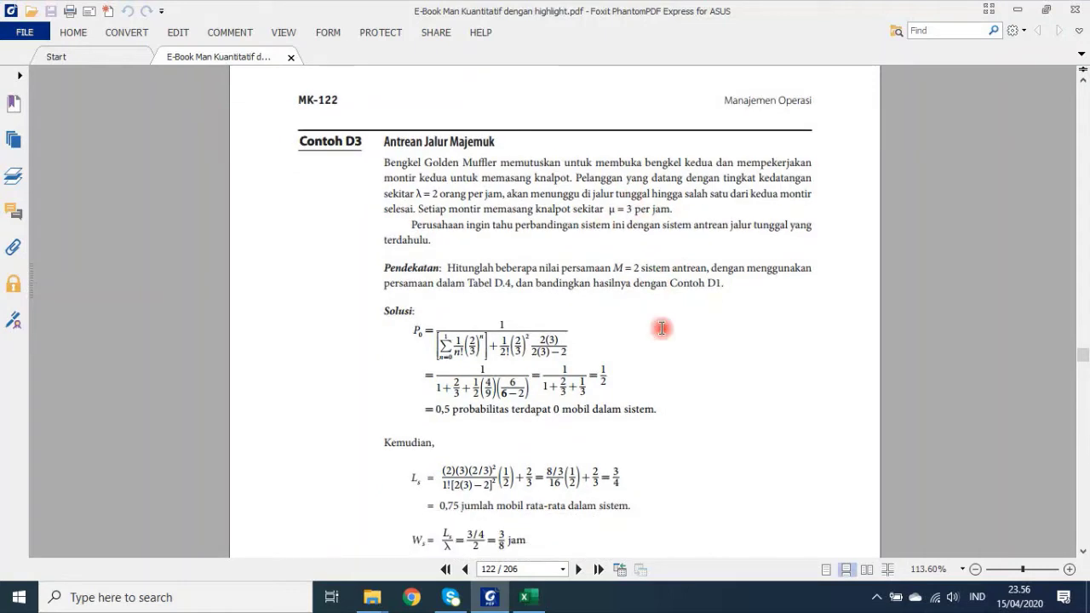
scroll(662, 327, "down", 3)
scroll(662, 328, "down", 2)
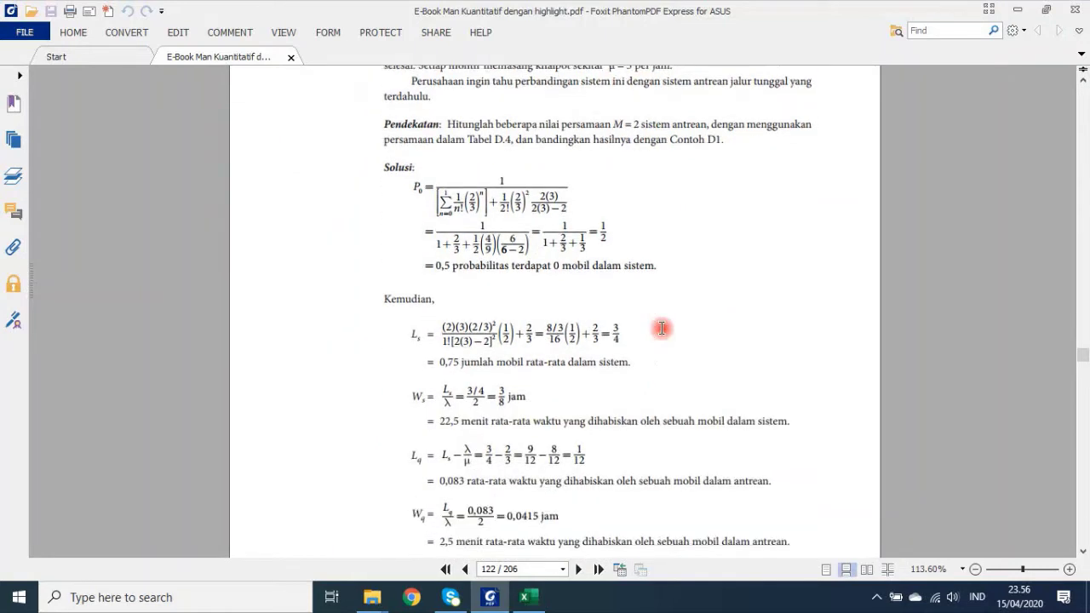
scroll(662, 328, "down", 2)
scroll(661, 328, "down", 2)
scroll(662, 327, "down", 1)
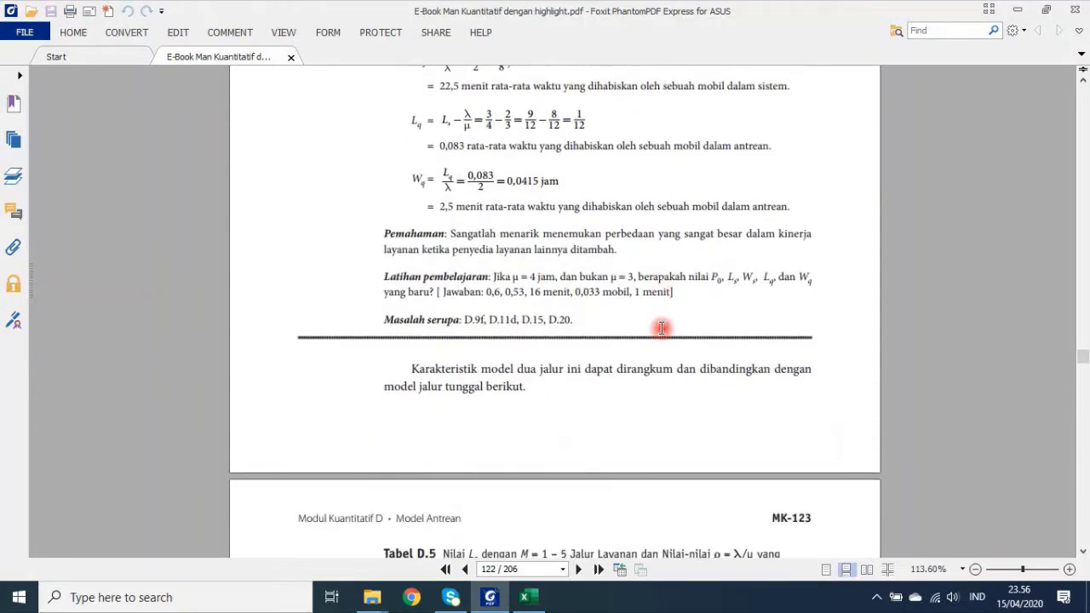
scroll(661, 328, "up", 5)
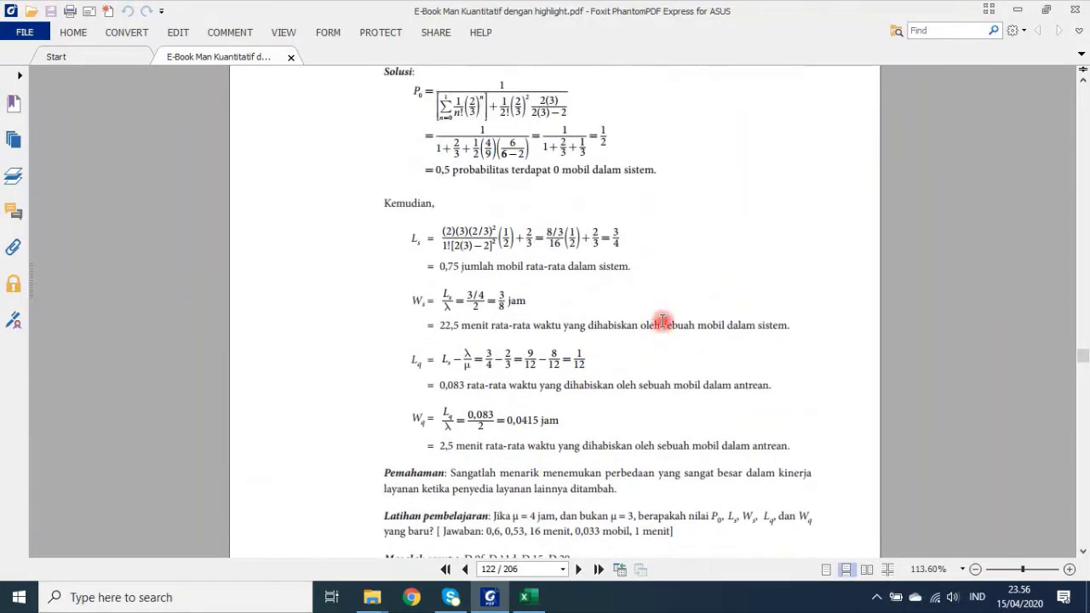
scroll(662, 327, "up", 1)
scroll(689, 281, "up", 3)
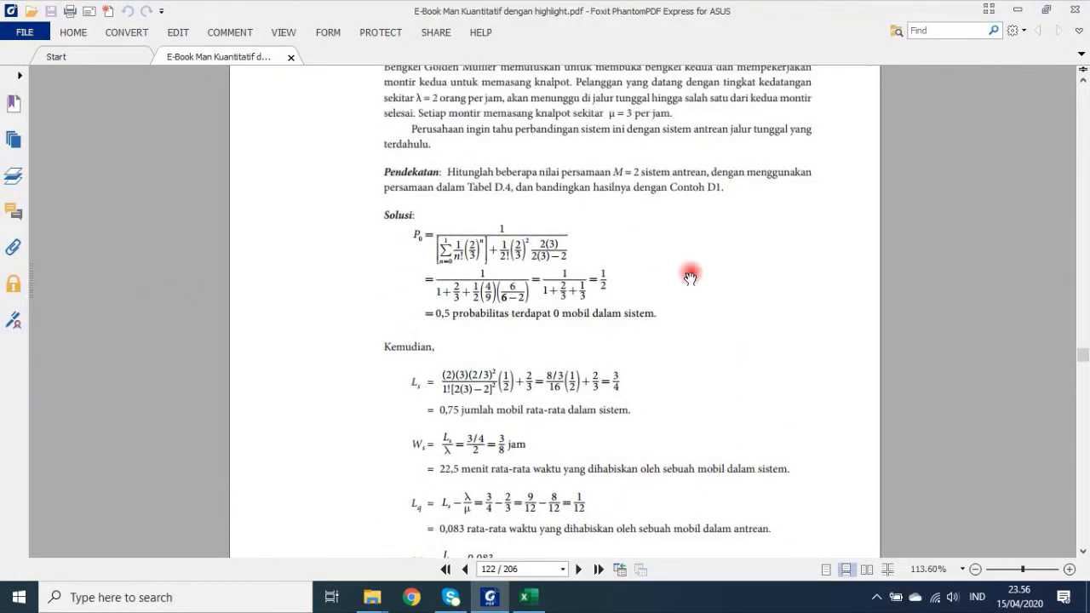
- Place the MMs sheet beside the PDF and clear the old inputs in B4:B8
left_click(1045, 10)
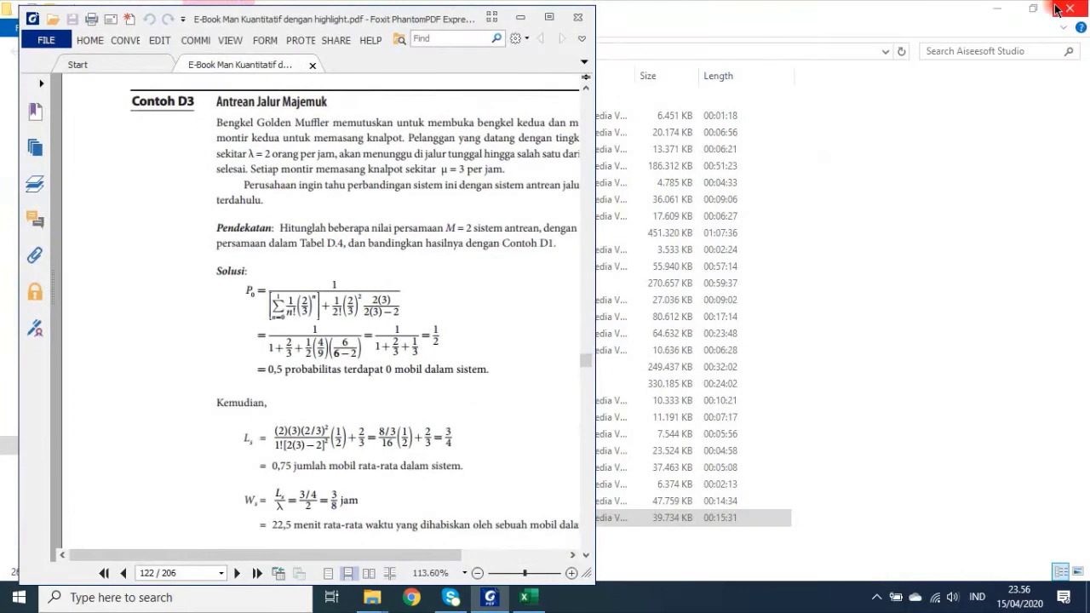
left_click(528, 597)
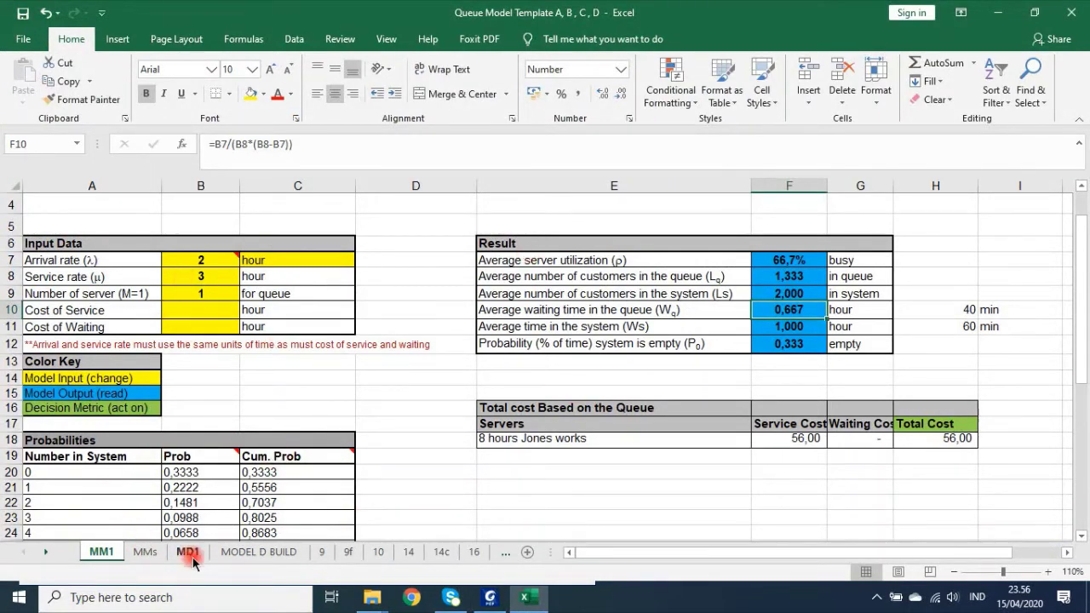
left_click(138, 555)
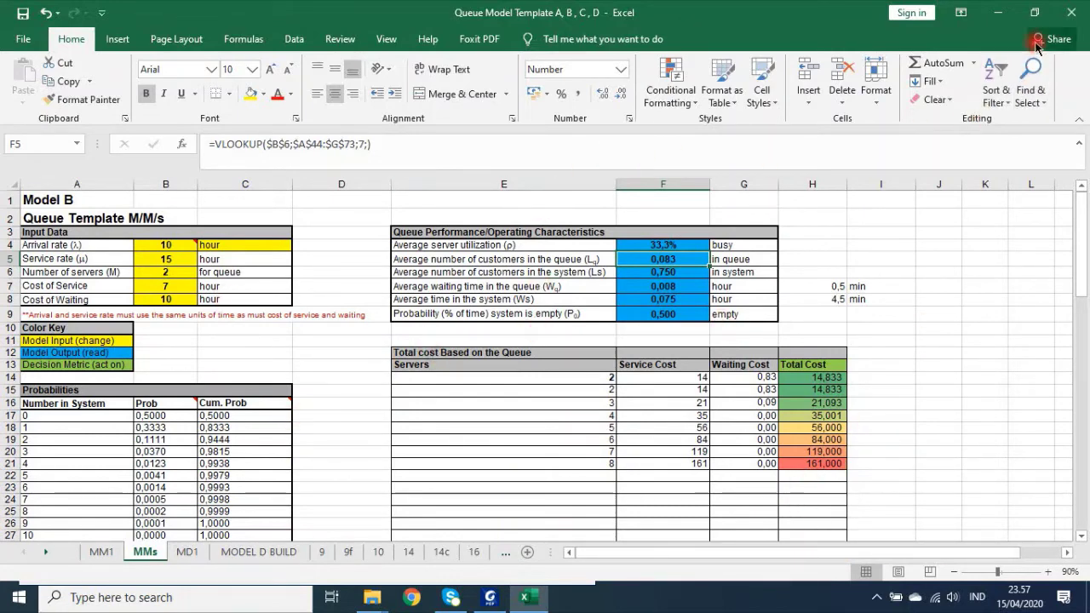
left_click(1036, 12)
mouse_move(769, 260)
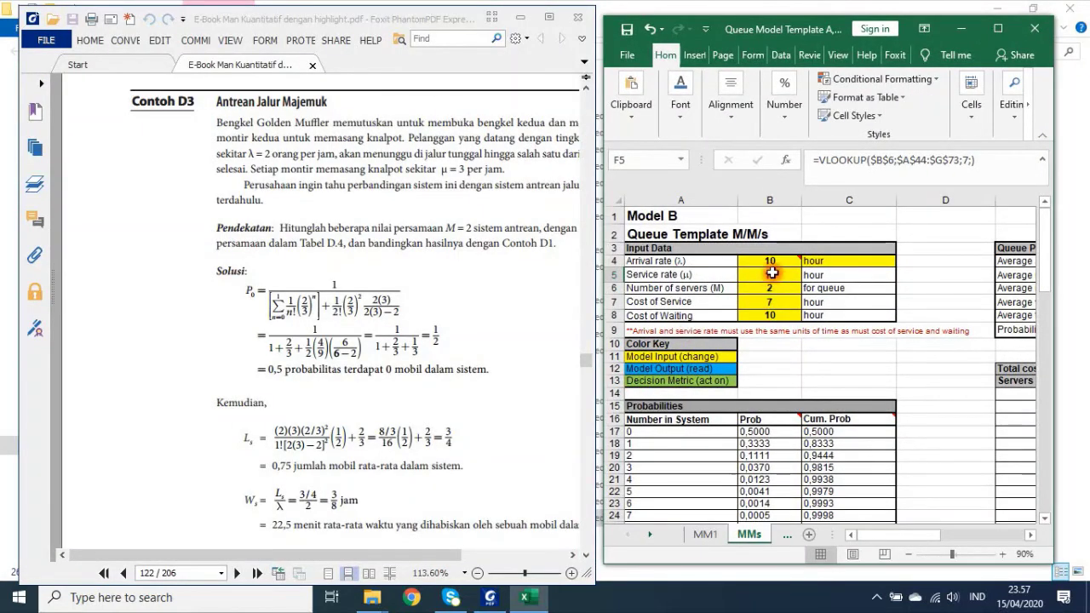
left_click_drag(772, 257, 769, 315)
key("Delete")
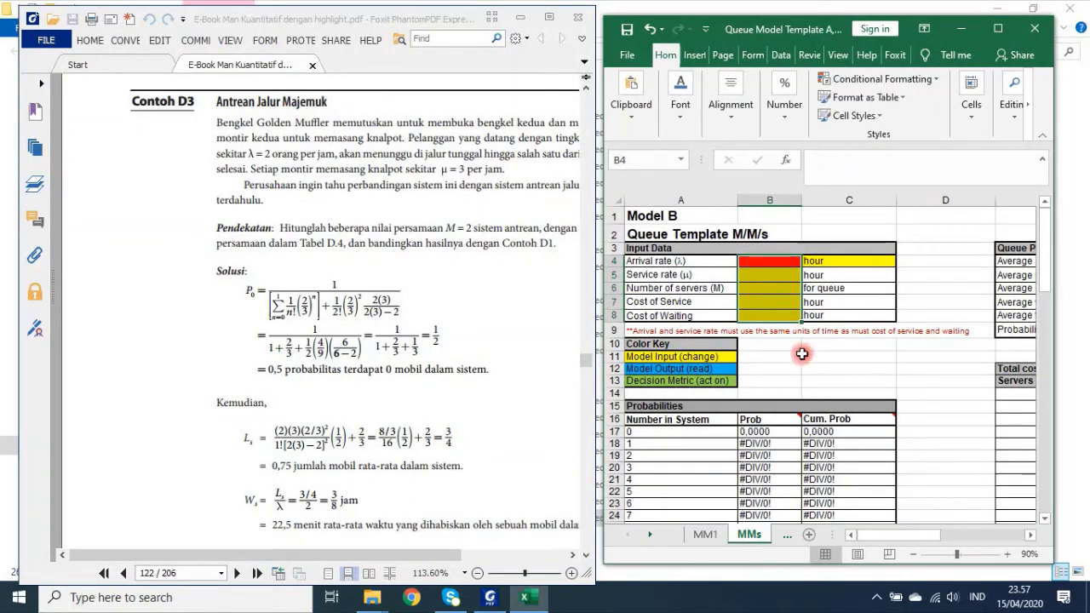
left_click(821, 391)
- Enter arrival rate 2 in B4, service rate 3 in B5 and 2 servers in B6
left_click(768, 260)
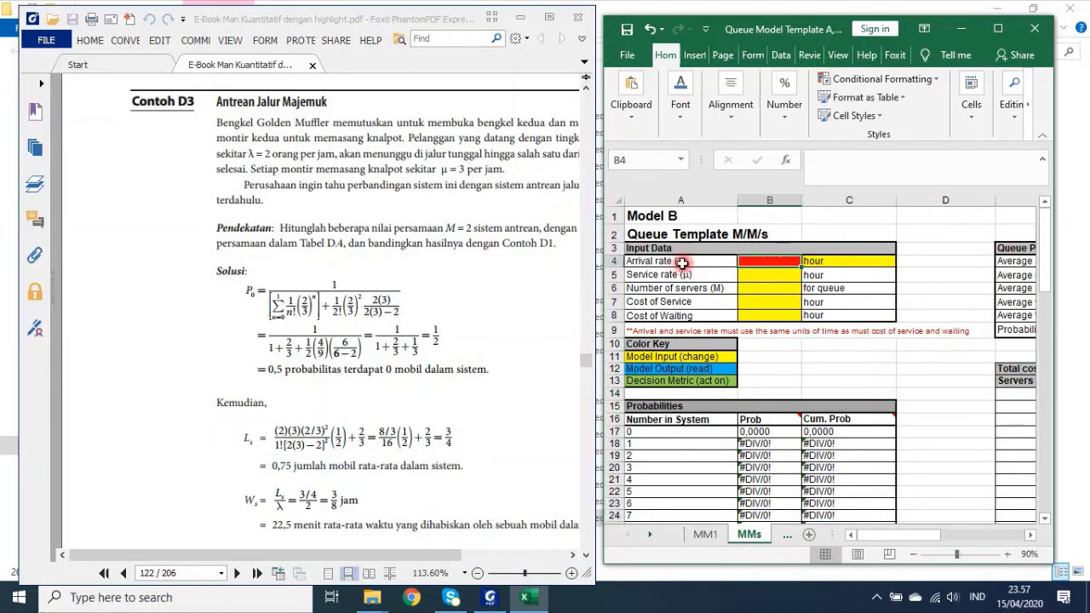
left_click_drag(317, 554, 380, 553)
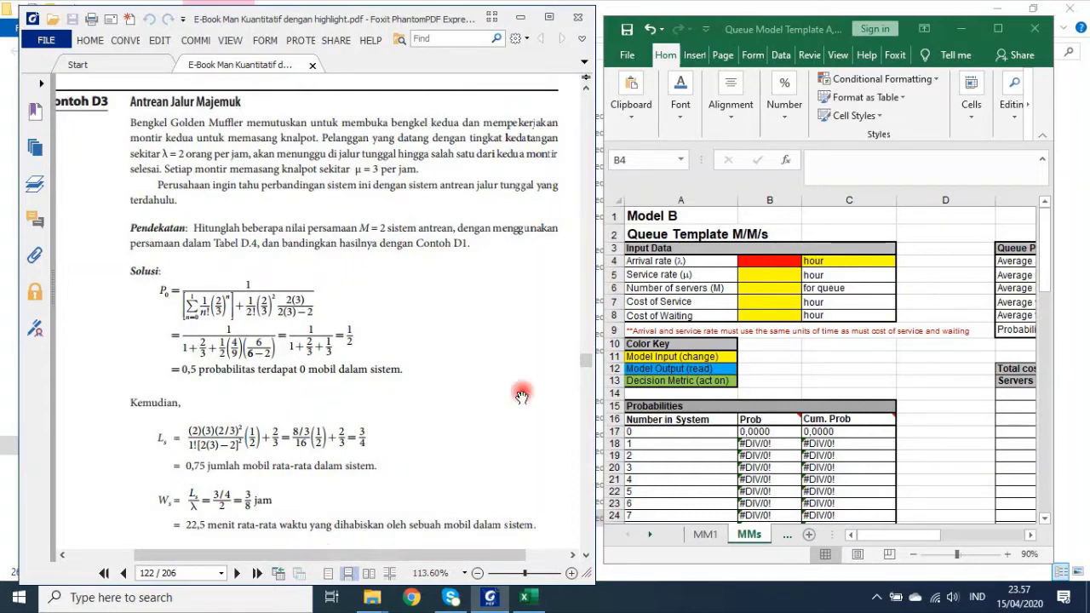
left_click(767, 260)
type("2")
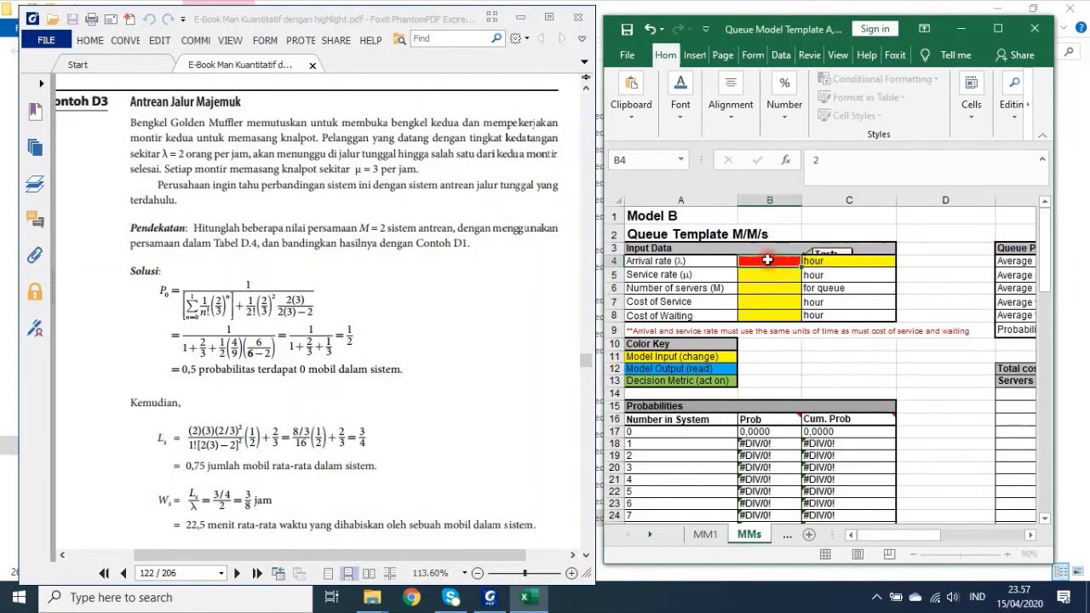
left_click(766, 272)
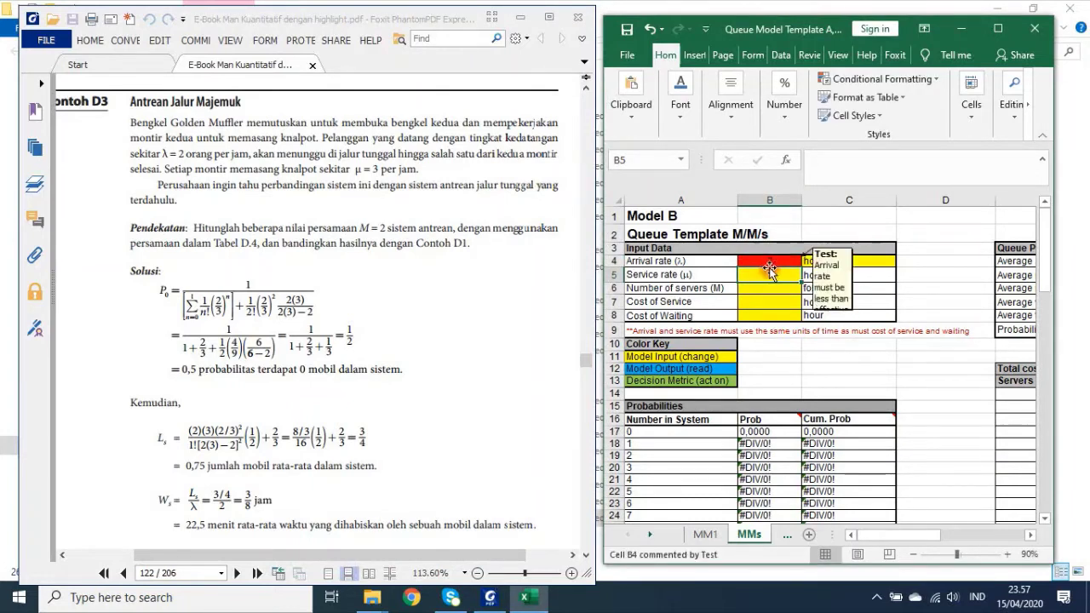
key("F2")
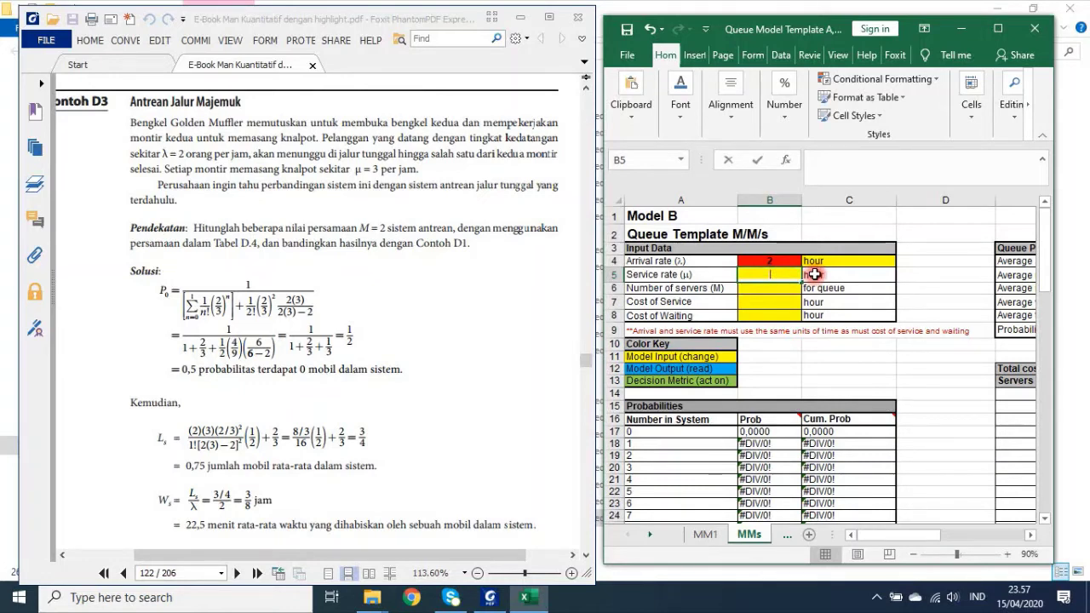
type("3")
key("Return")
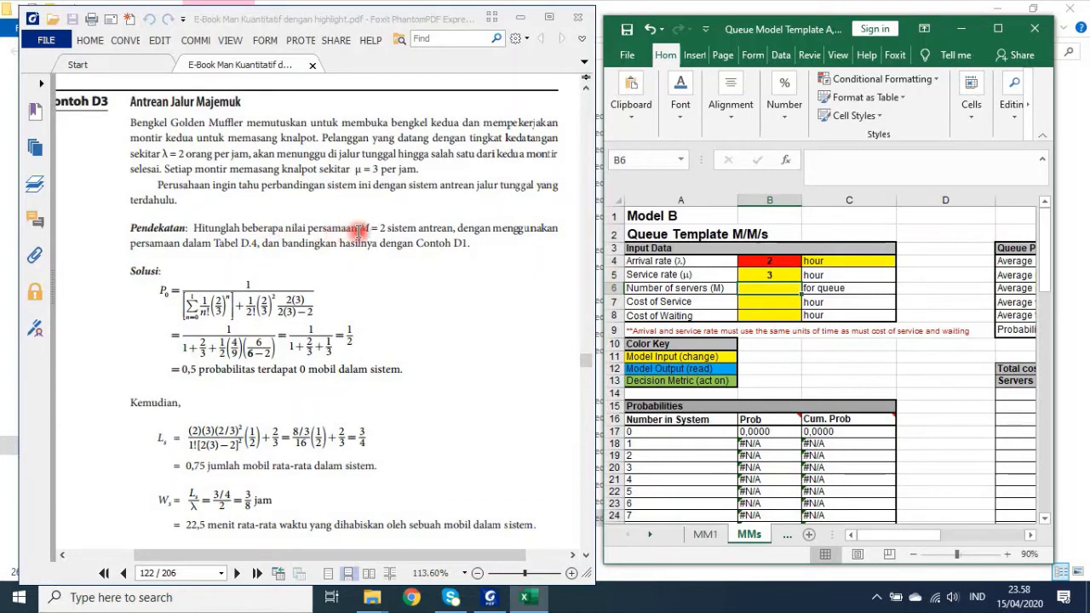
double_click(779, 292)
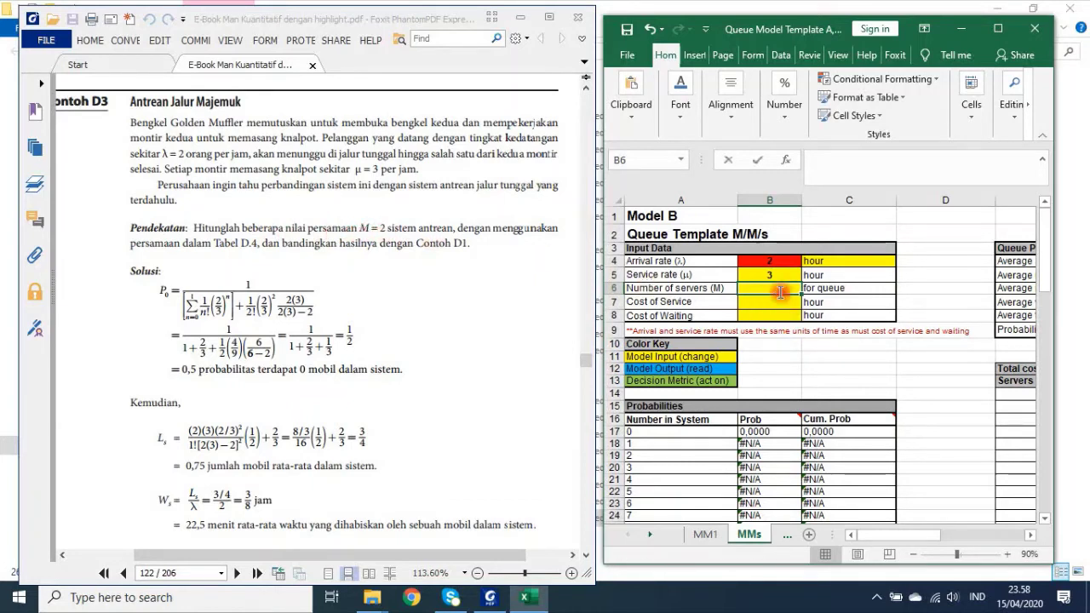
type("2")
key("Return")
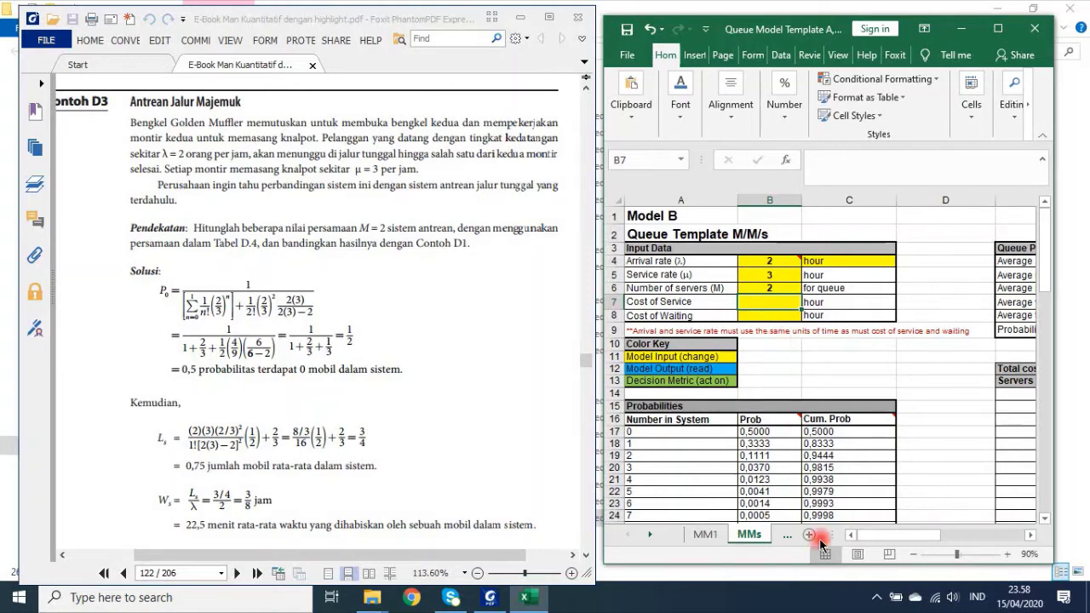
left_click(998, 29)
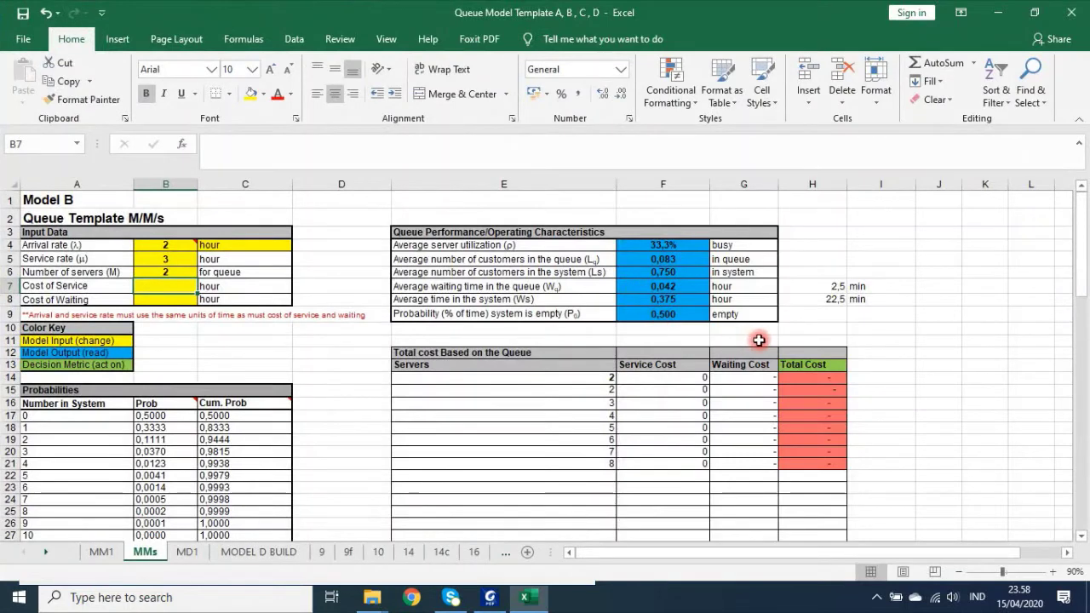
left_click(672, 246)
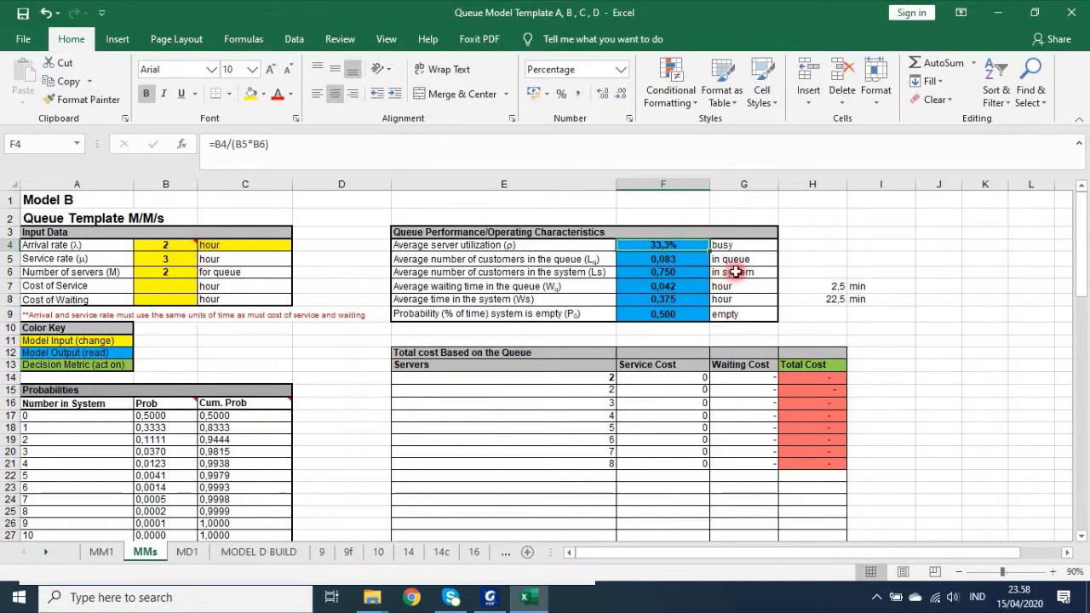
left_click(1034, 12)
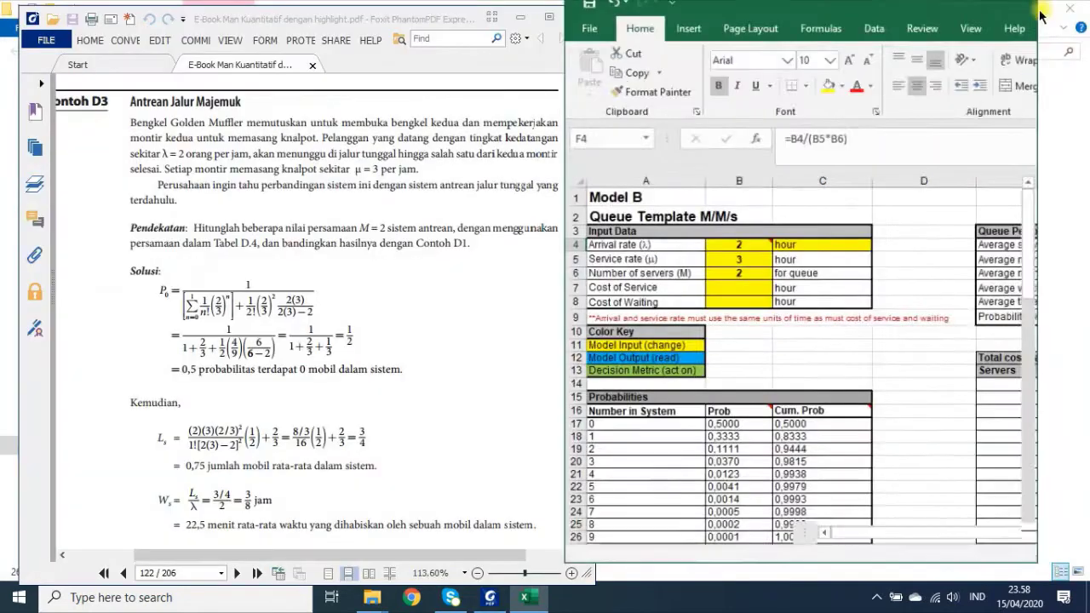
mouse_move(906, 526)
left_mouse_down()
mouse_move(983, 525)
mouse_move(970, 521)
left_mouse_up()
left_click(498, 439)
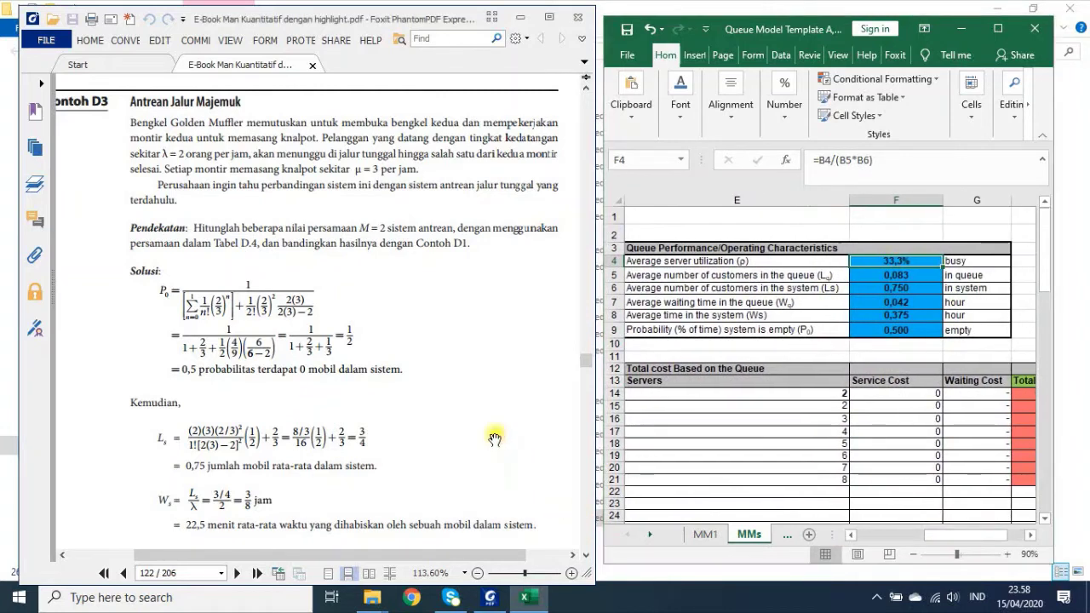
scroll(498, 439, "down", 1)
scroll(497, 439, "down", 2)
scroll(498, 436, "down", 1)
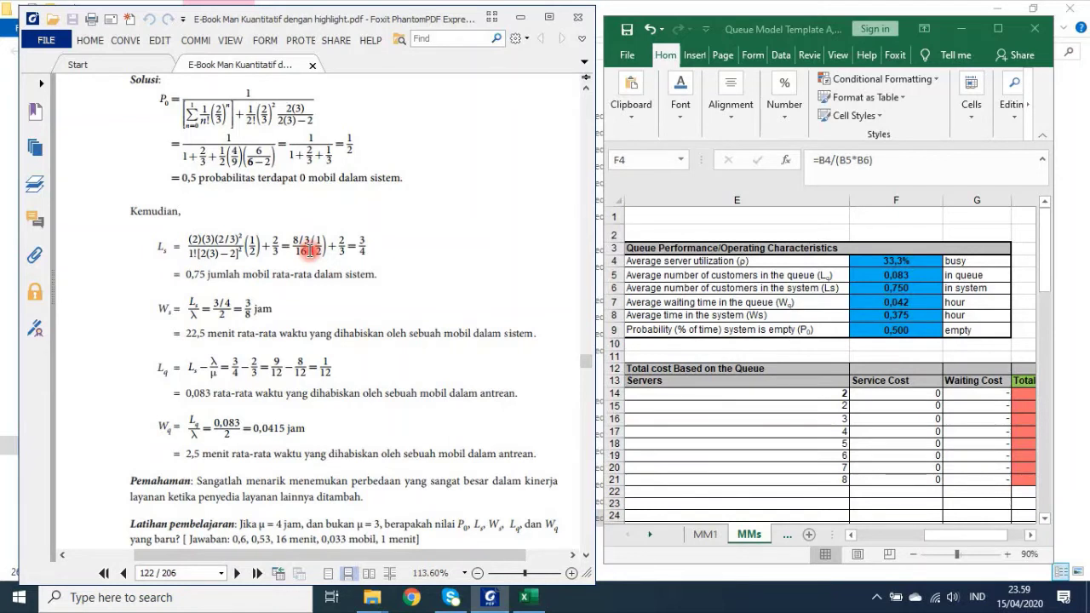
left_click(913, 289)
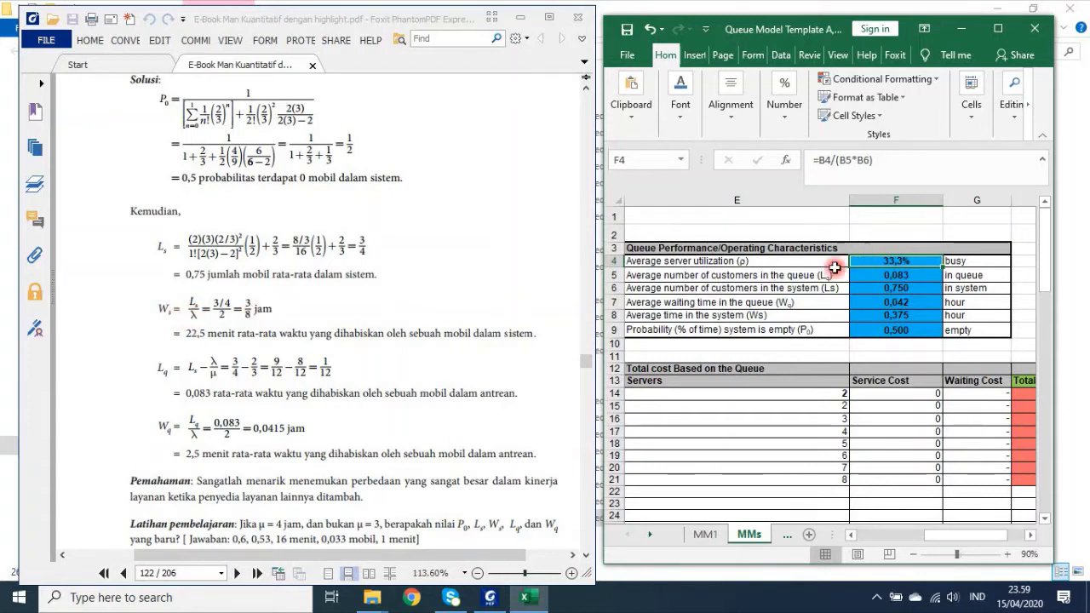
left_click(907, 330)
left_click(908, 316)
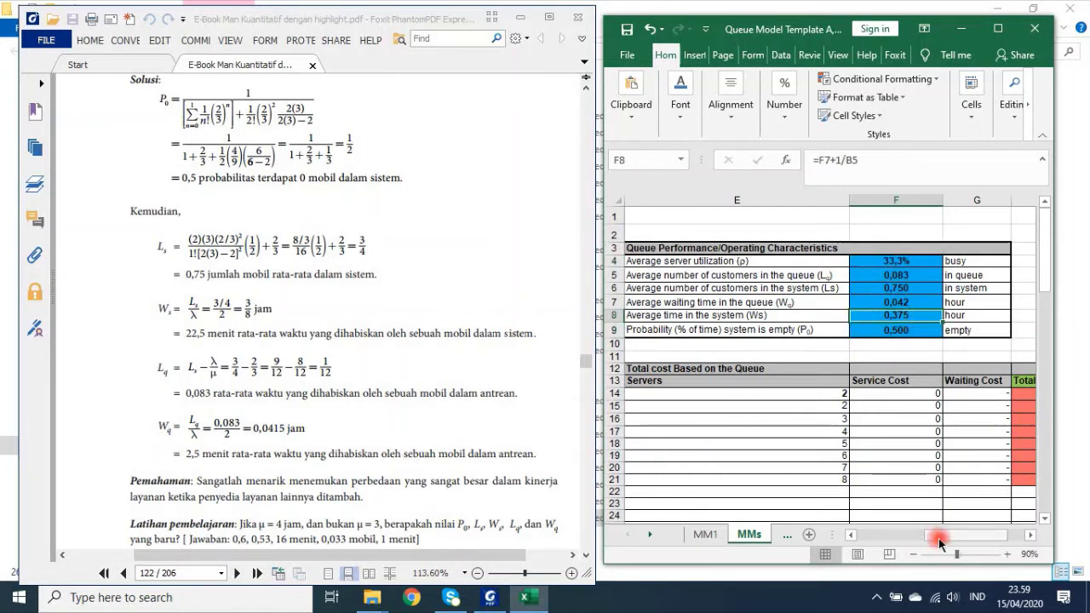
left_click_drag(973, 534, 990, 534)
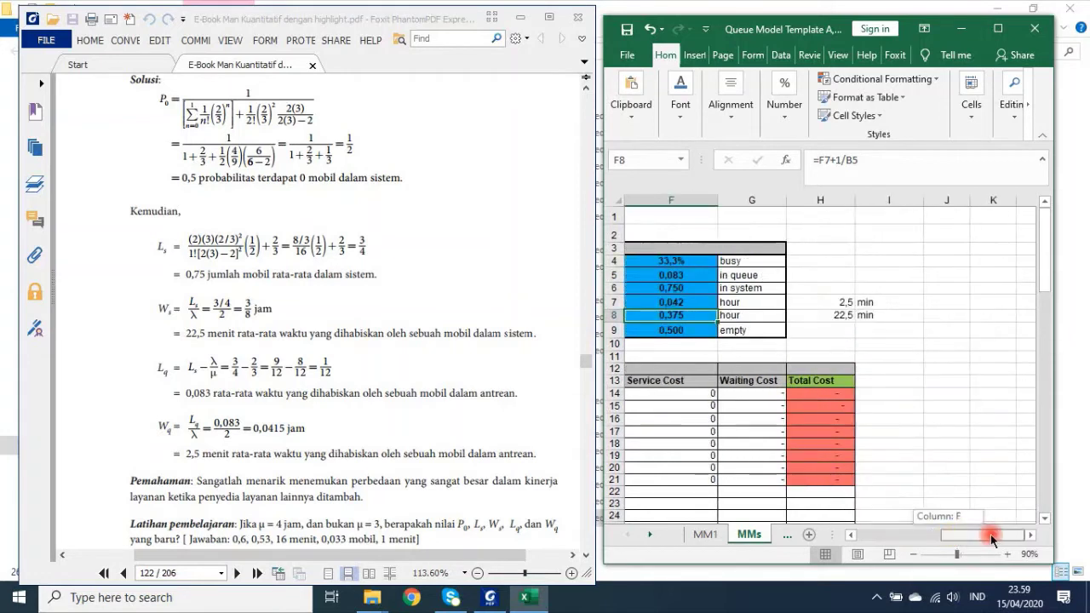
left_click_drag(990, 534, 945, 542)
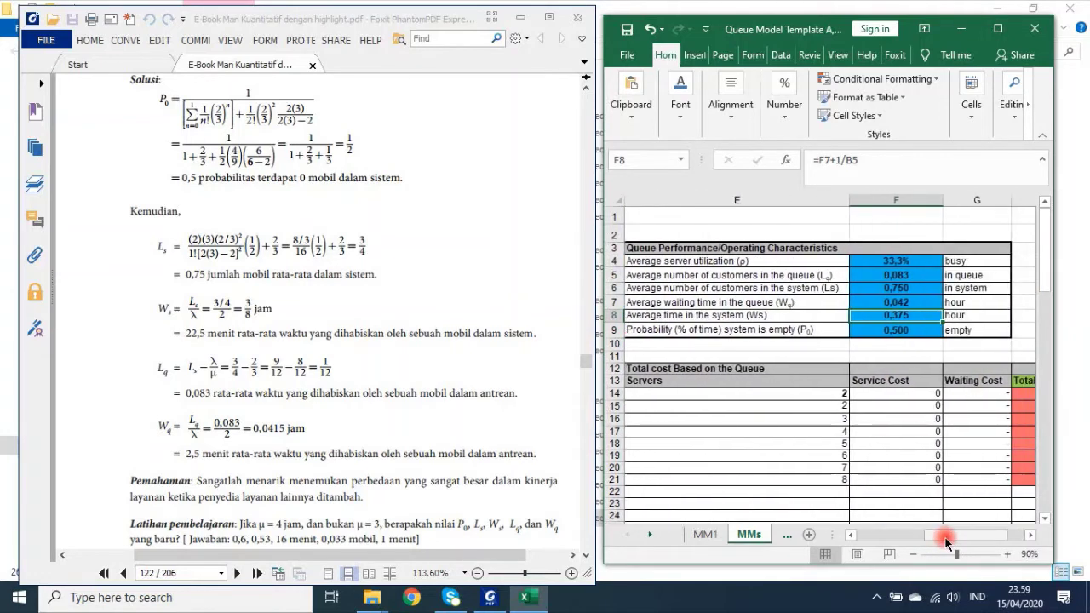
left_click(167, 369)
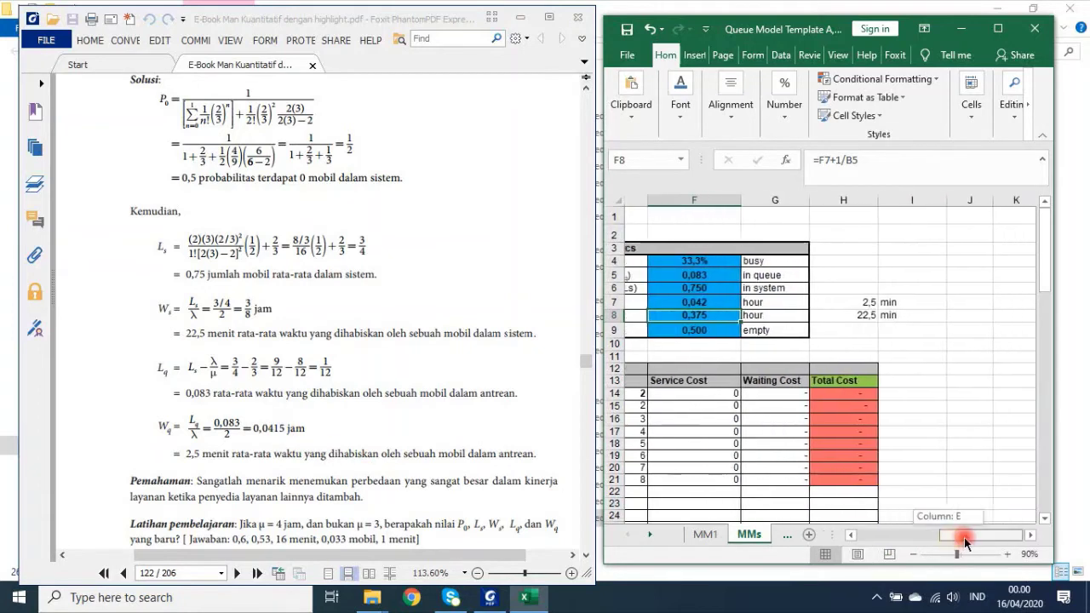
left_click_drag(950, 542, 964, 538)
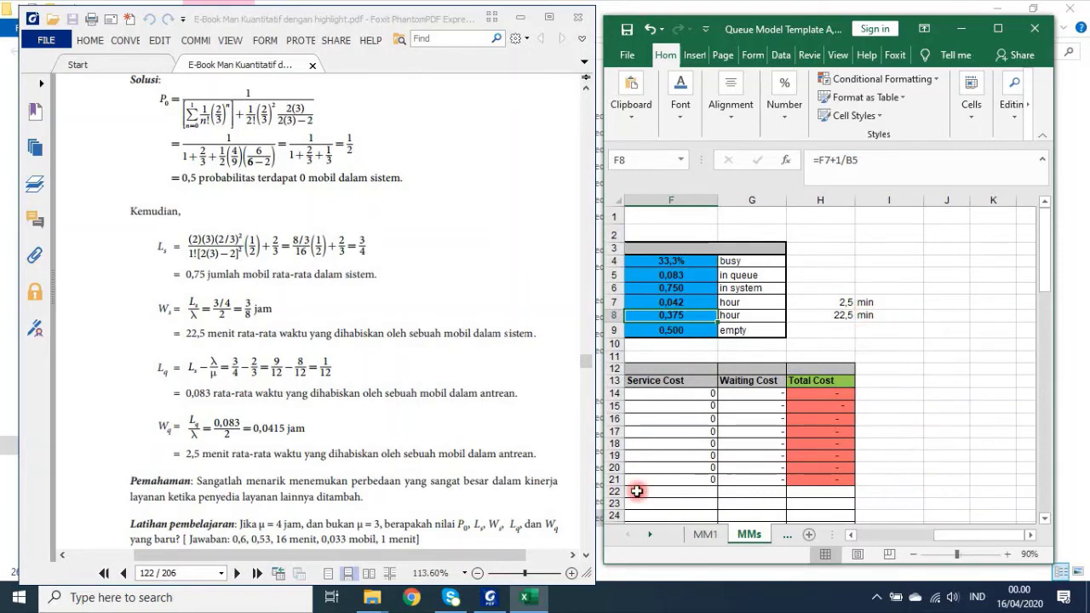
scroll(450, 464, "down", 3)
scroll(450, 464, "down", 1)
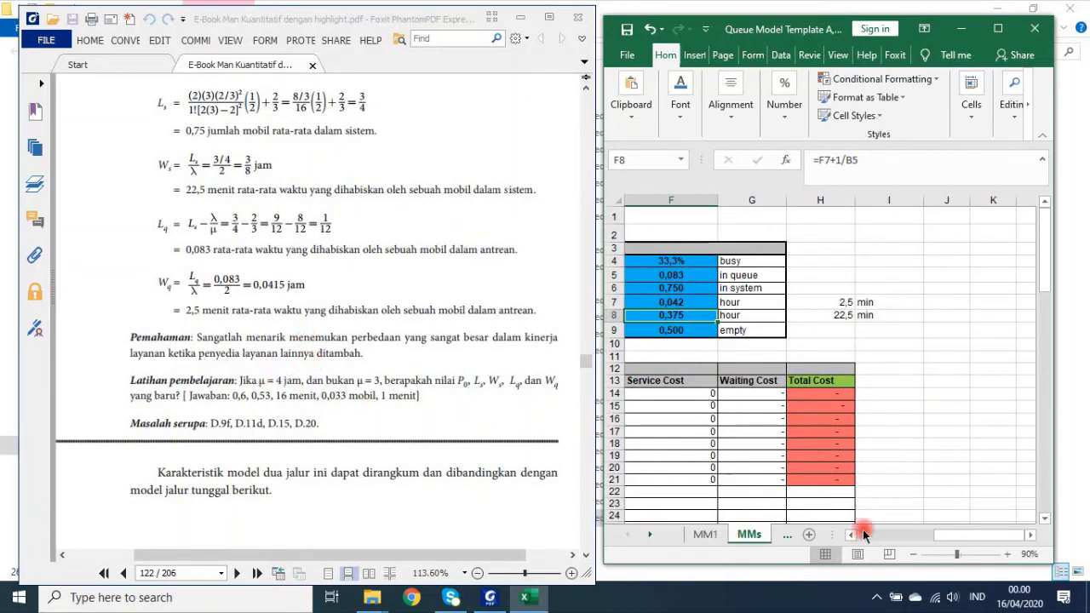
- Change the service rate in B5 to 4 and scroll right to the results
left_click_drag(965, 548, 863, 549)
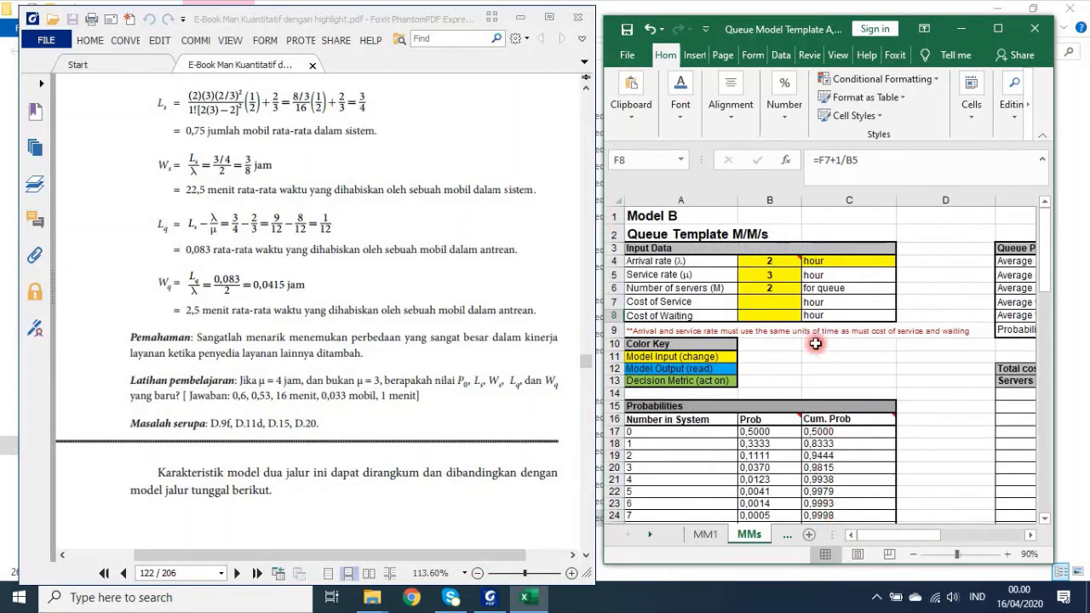
left_click(779, 275)
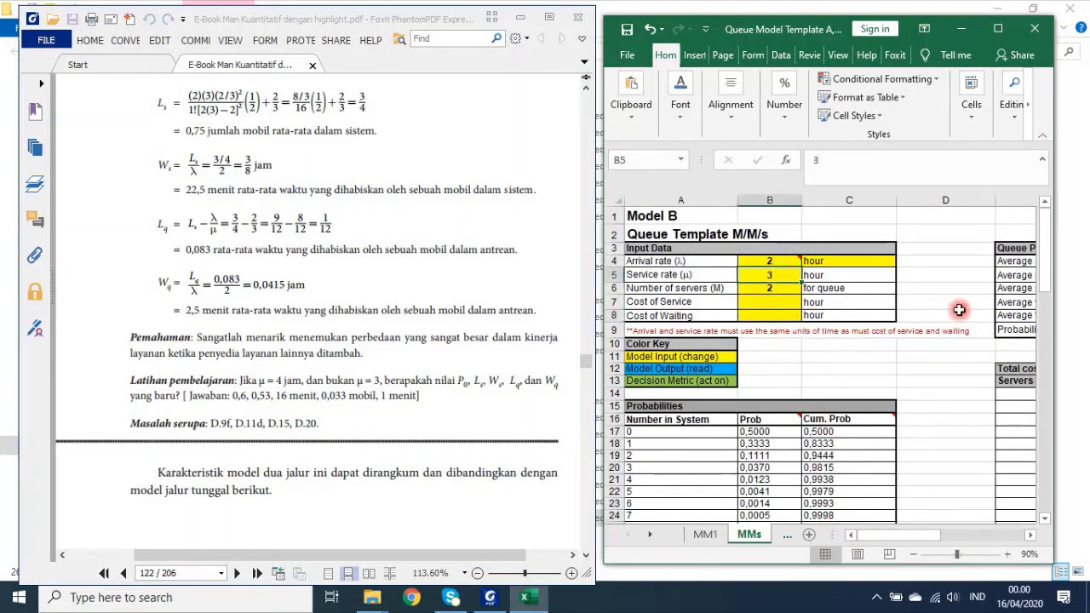
type("4")
key("Return")
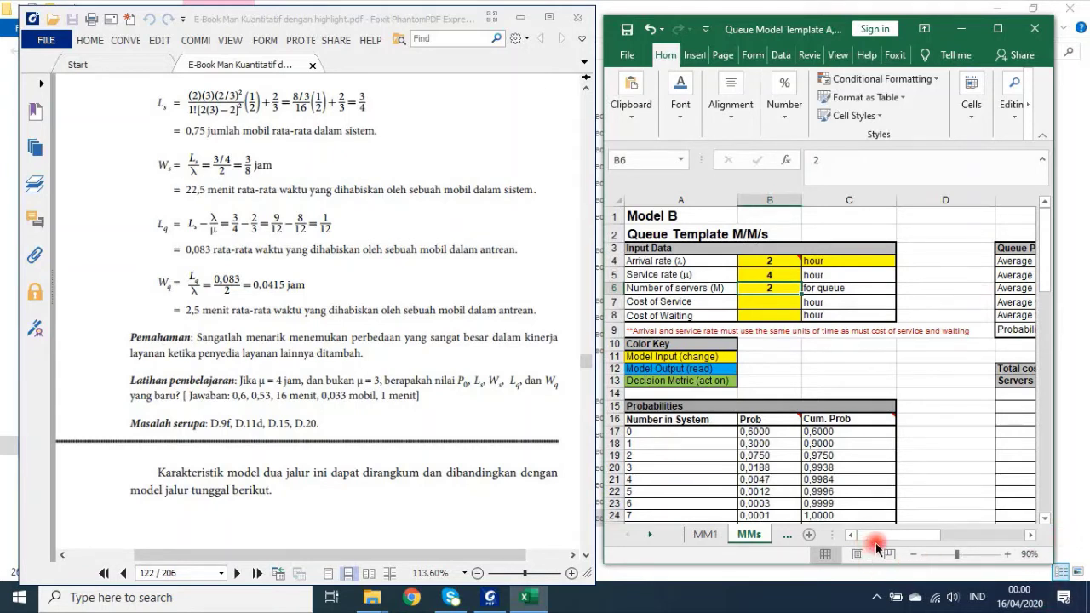
mouse_move(877, 535)
left_mouse_down()
mouse_move(959, 533)
mouse_move(949, 530)
left_mouse_up()
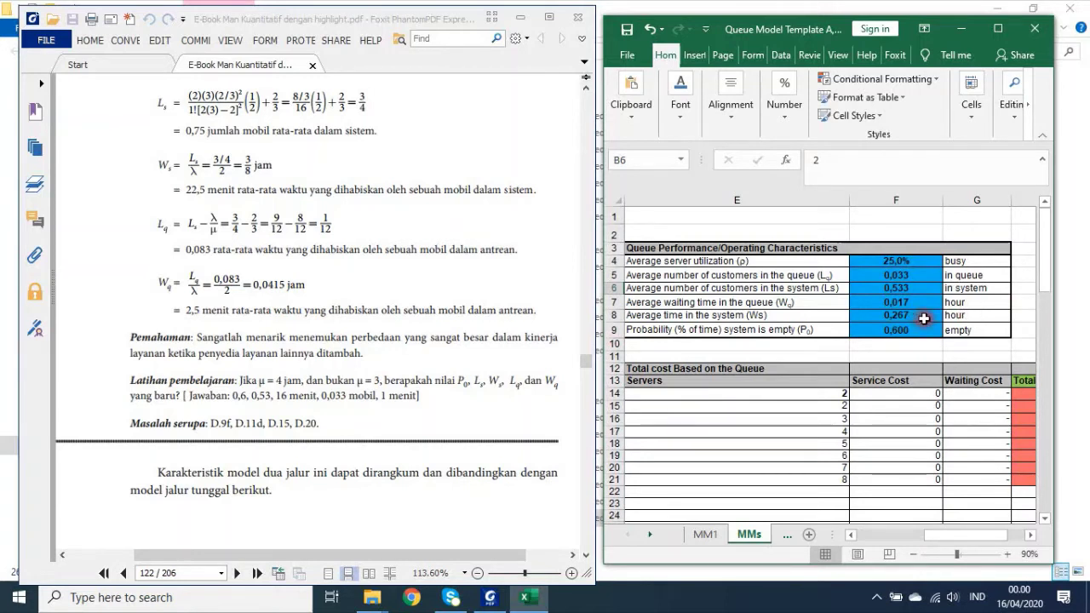
- Maximize Excel and scroll the M/M/s sheet back to column A
left_click_drag(937, 535, 946, 534)
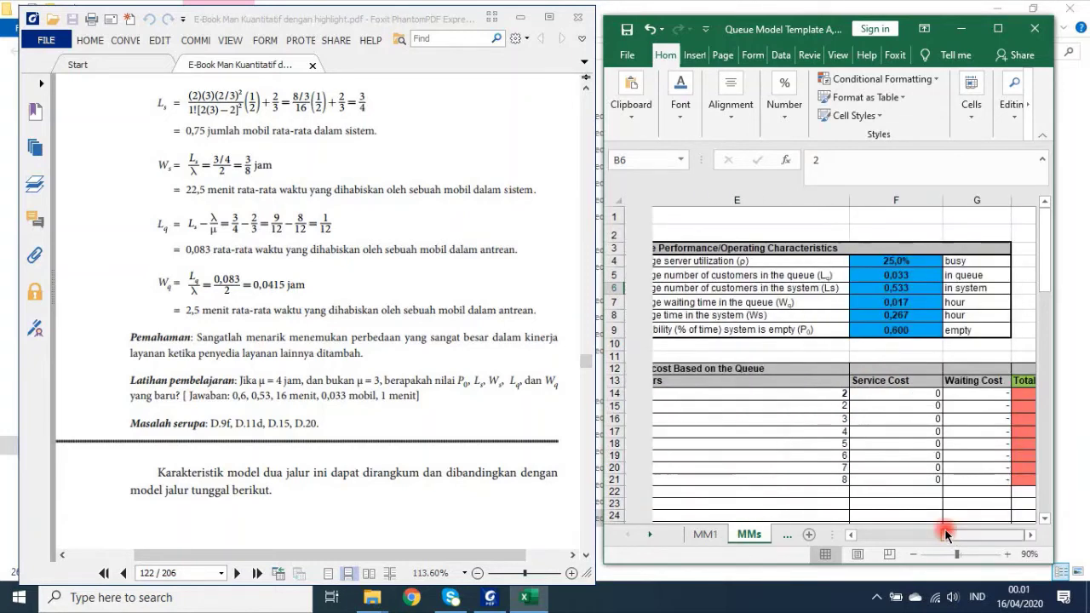
mouse_move(946, 534)
left_mouse_down()
mouse_move(948, 555)
mouse_move(940, 538)
left_mouse_up()
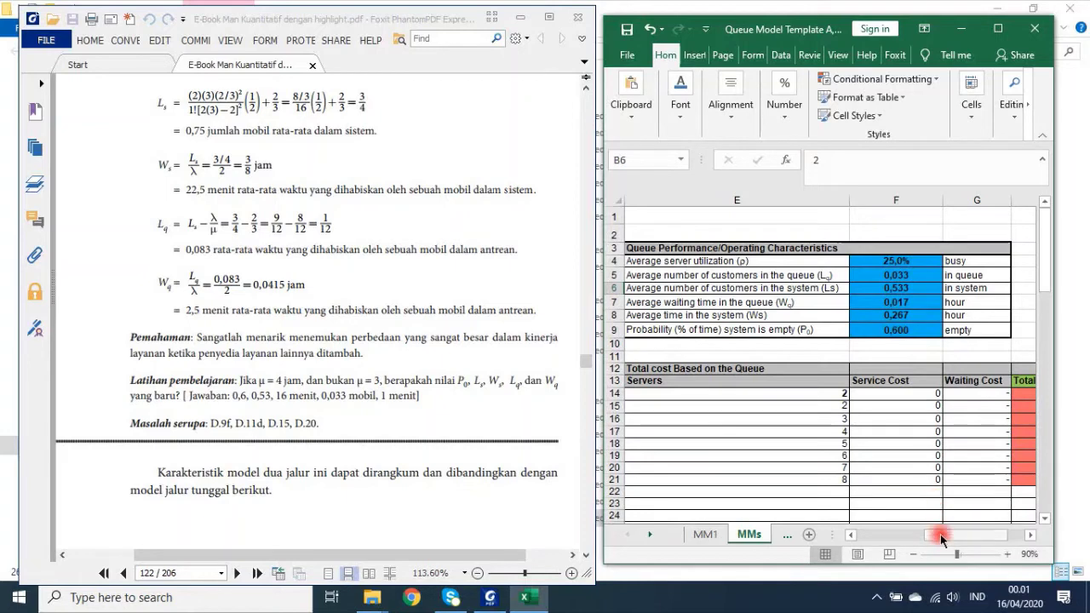
left_click_drag(936, 534, 962, 534)
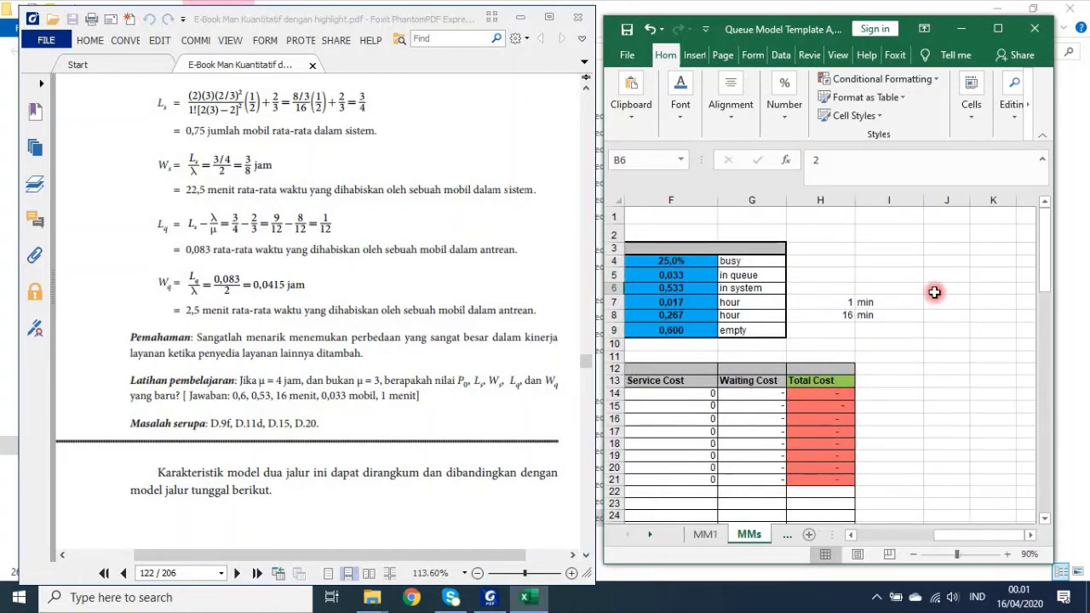
left_click(998, 28)
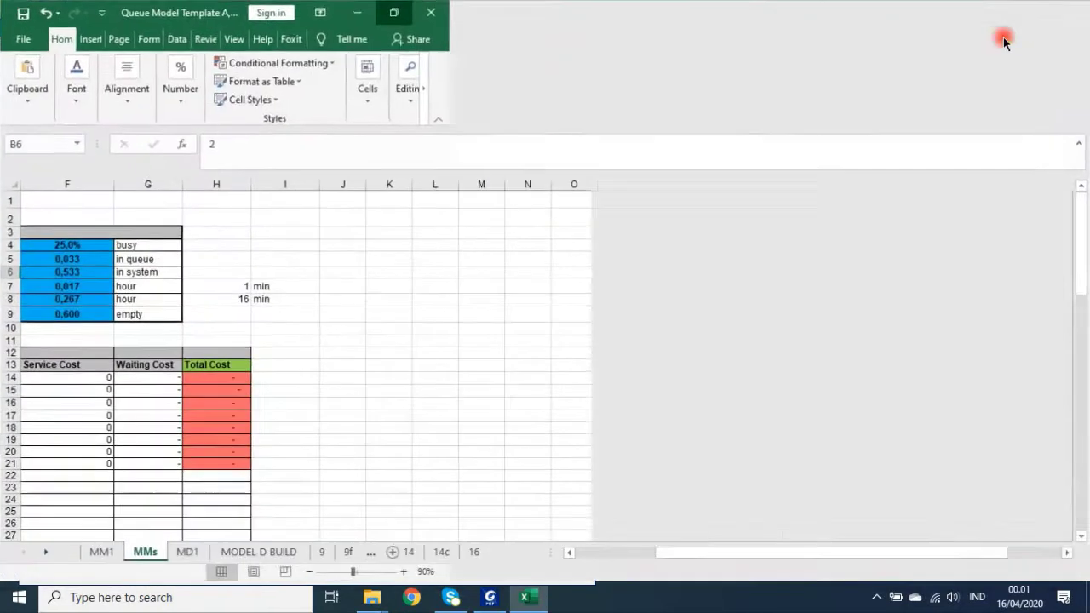
left_click_drag(839, 555, 592, 554)
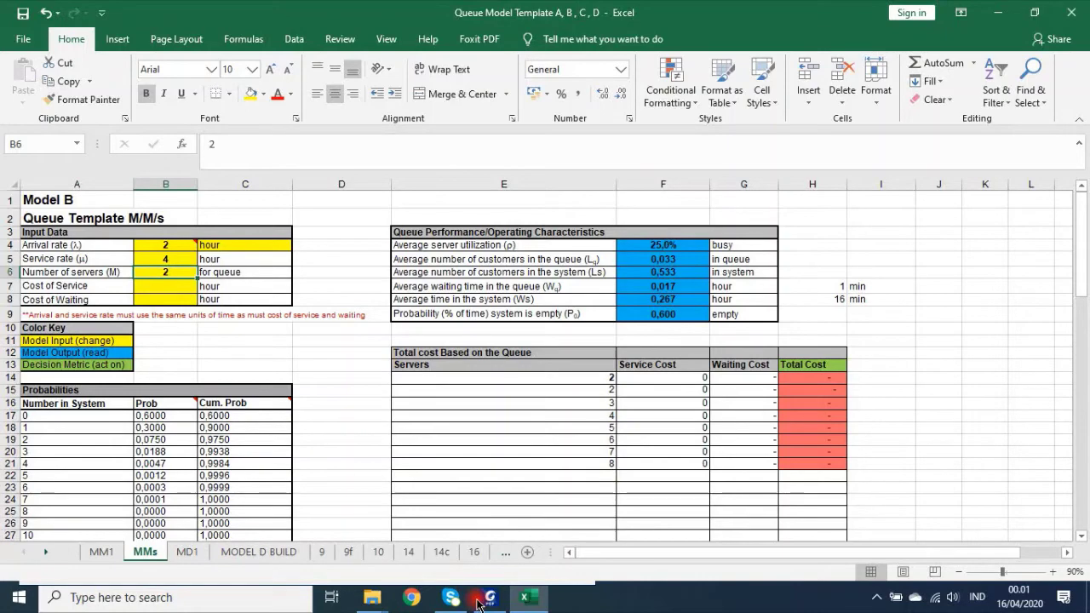
- Scroll the e-book back from page 124 to page 120's Contoh D2 and maximize it
left_click(488, 597)
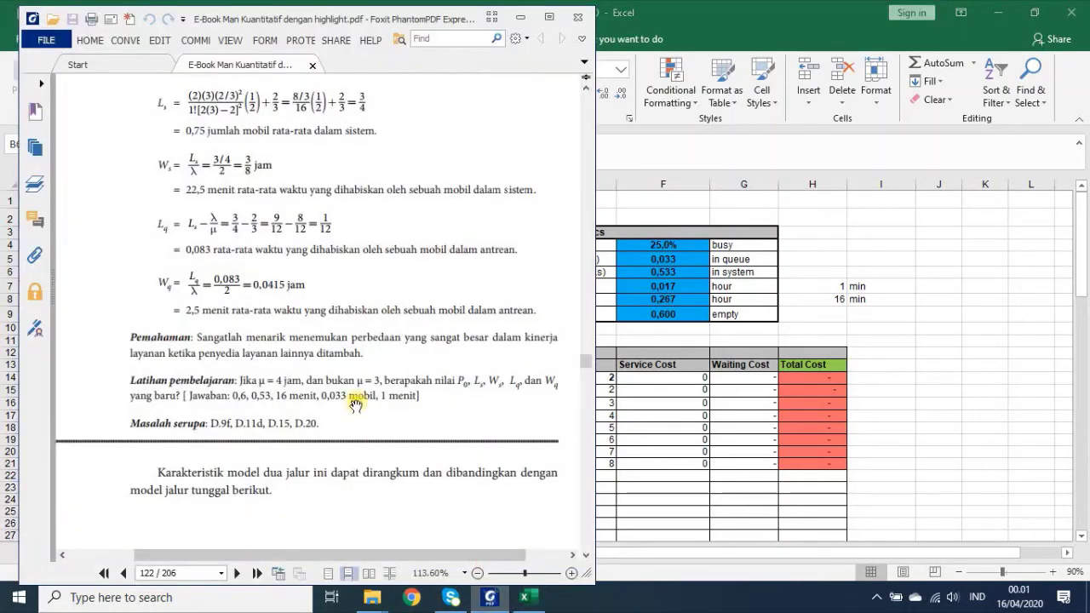
scroll(356, 408, "down", 5)
scroll(356, 408, "down", 5)
scroll(356, 408, "down", 5)
scroll(356, 408, "down", 5)
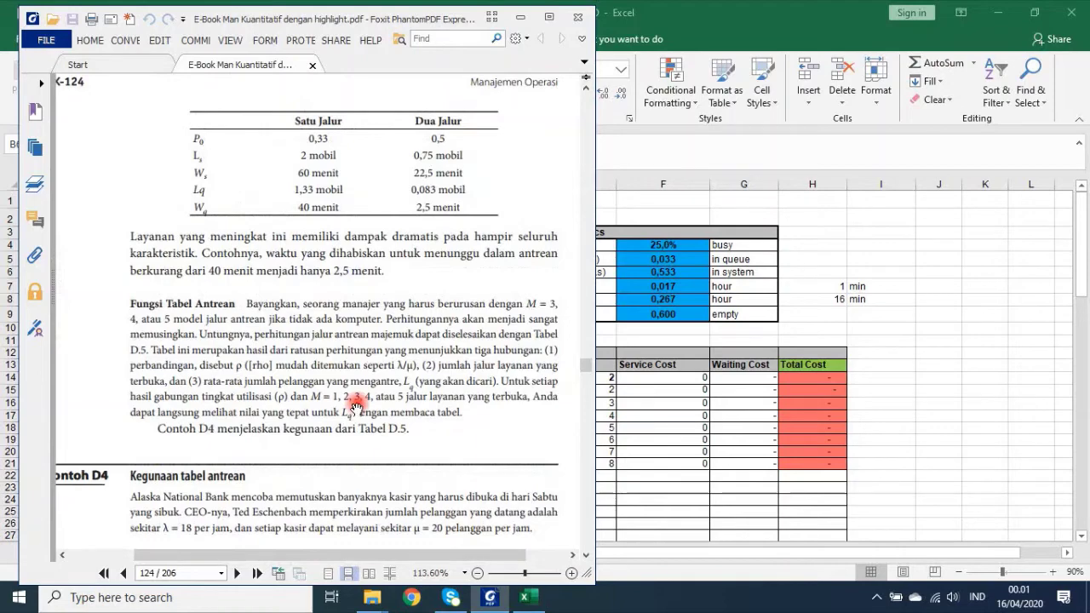
scroll(356, 407, "up", 5)
scroll(356, 406, "up", 10)
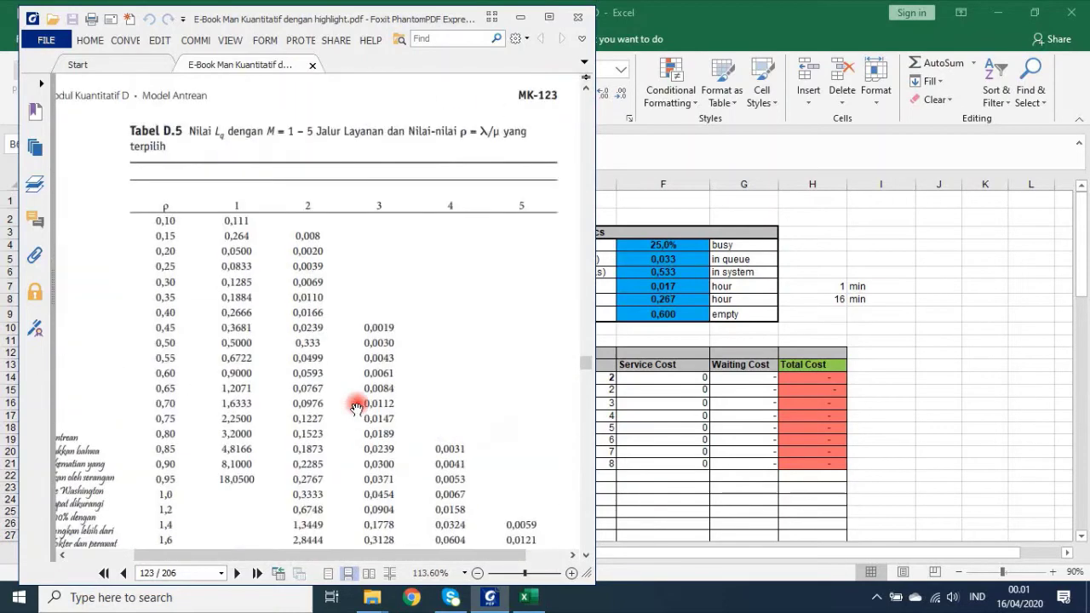
scroll(356, 407, "up", 5)
scroll(355, 406, "up", 5)
scroll(356, 406, "up", 5)
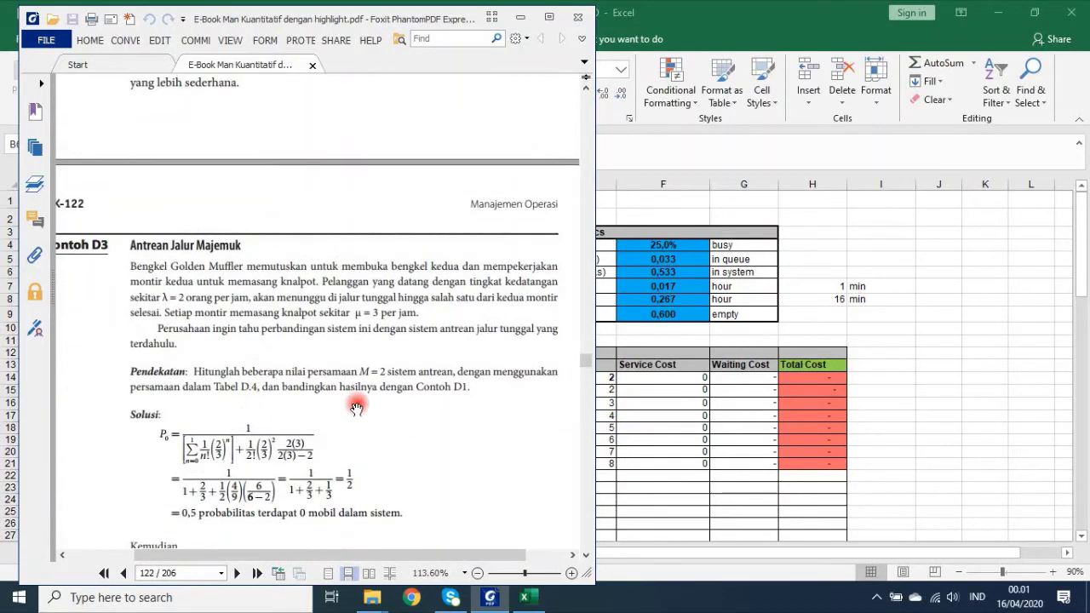
scroll(356, 407, "up", 10)
scroll(356, 407, "up", 4)
scroll(356, 407, "up", 8)
scroll(356, 407, "up", 3)
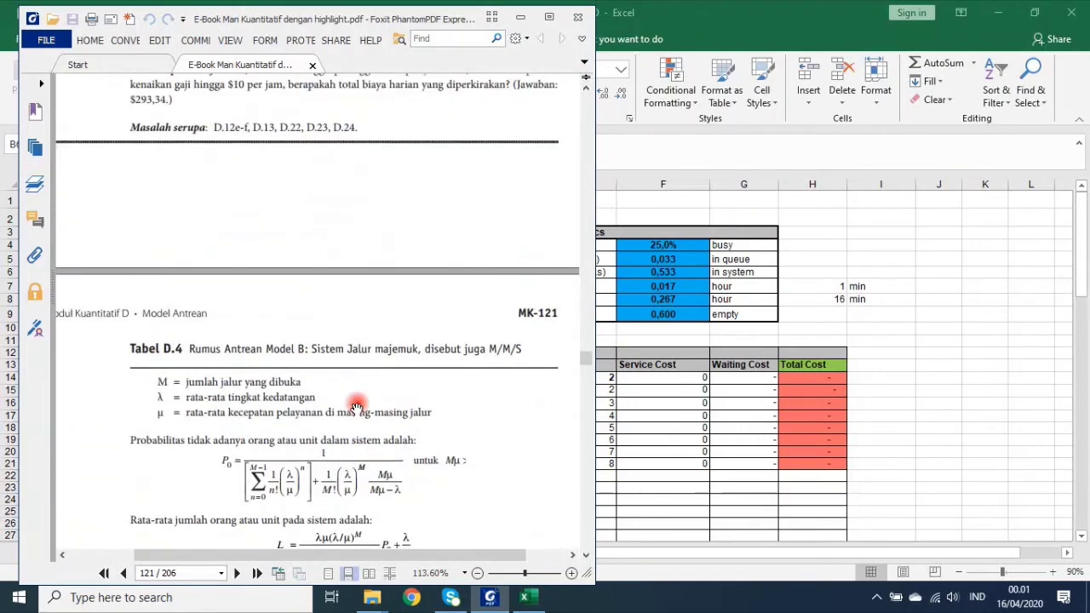
scroll(355, 406, "up", 7)
scroll(356, 406, "up", 8)
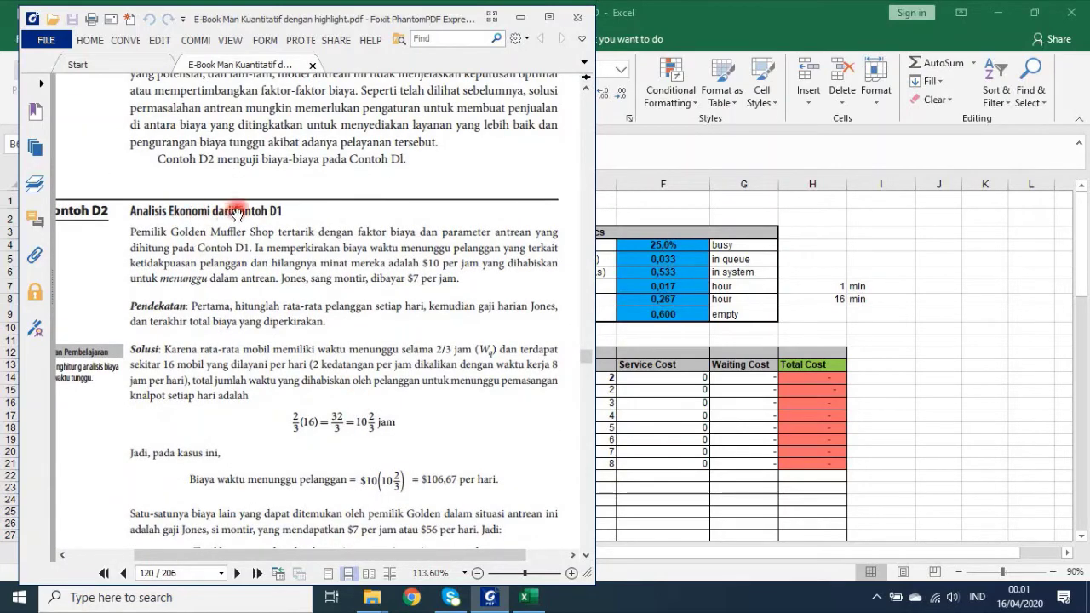
left_click(549, 17)
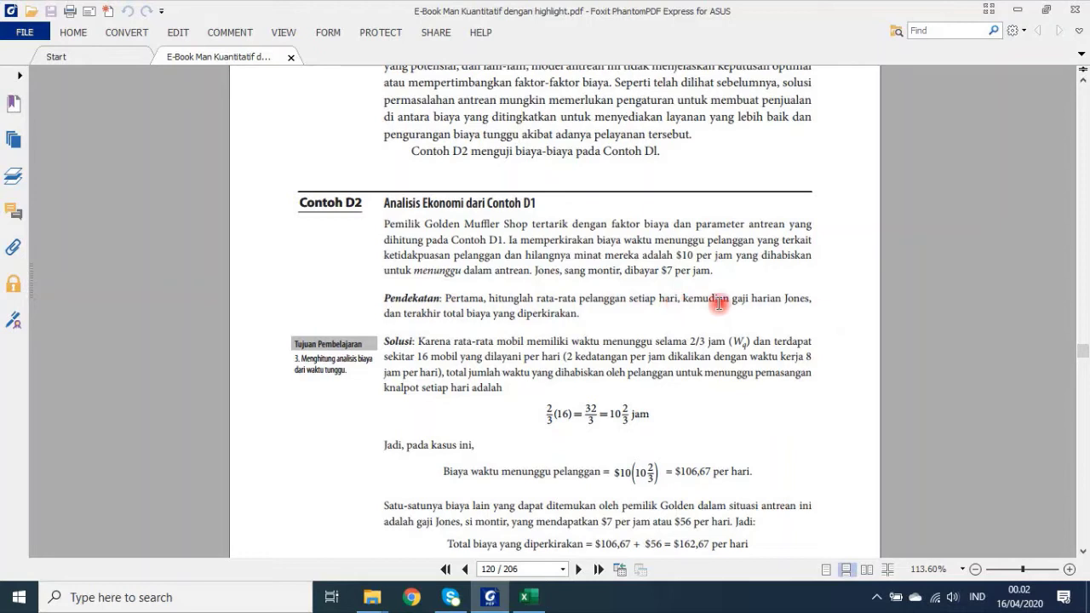
left_click(1051, 10)
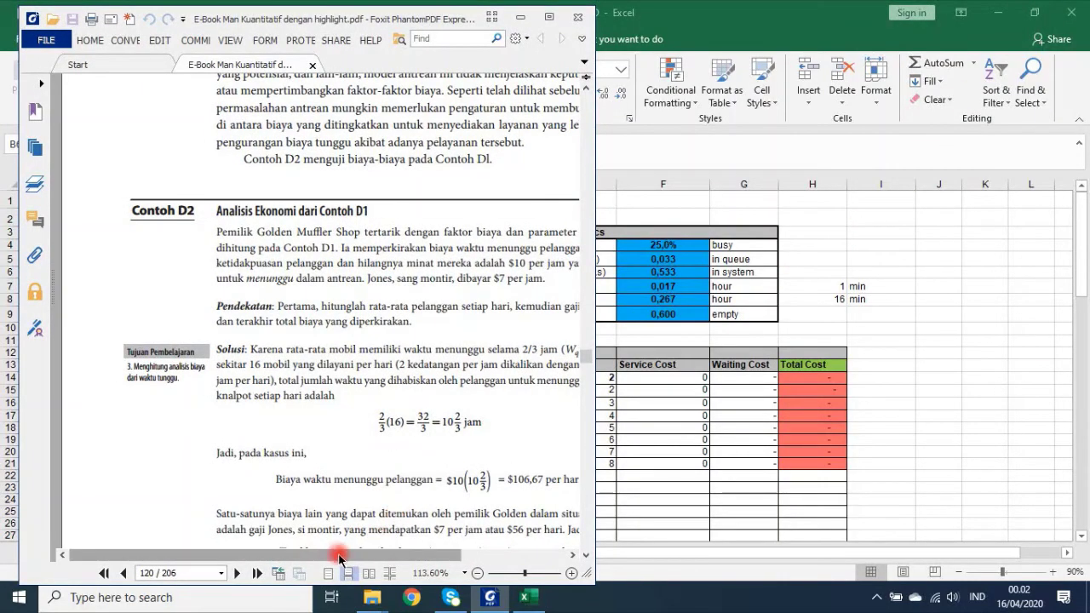
left_click_drag(339, 557, 416, 558)
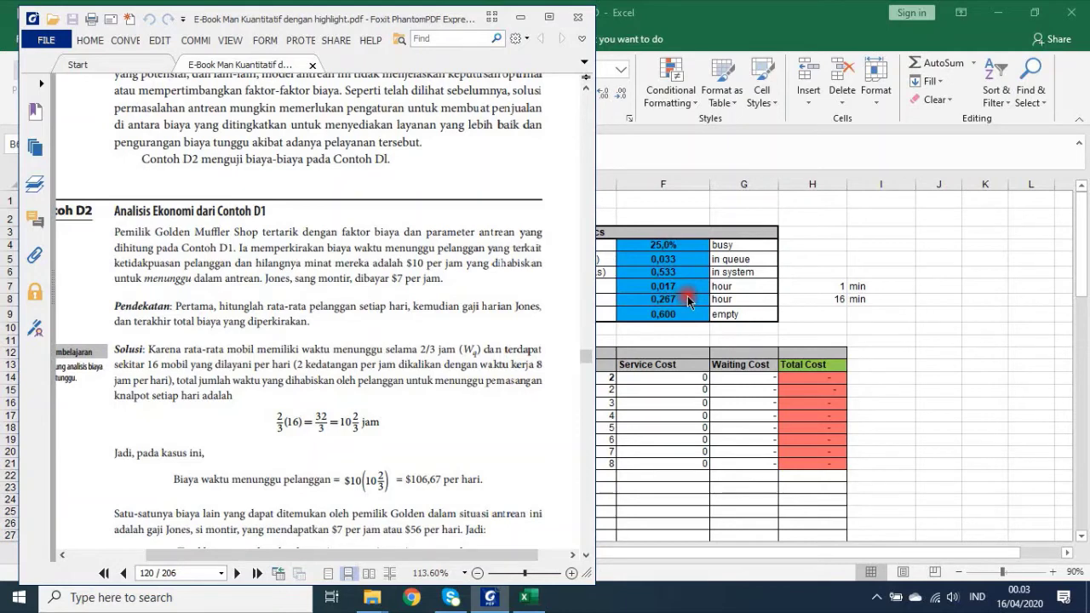
left_click(889, 555)
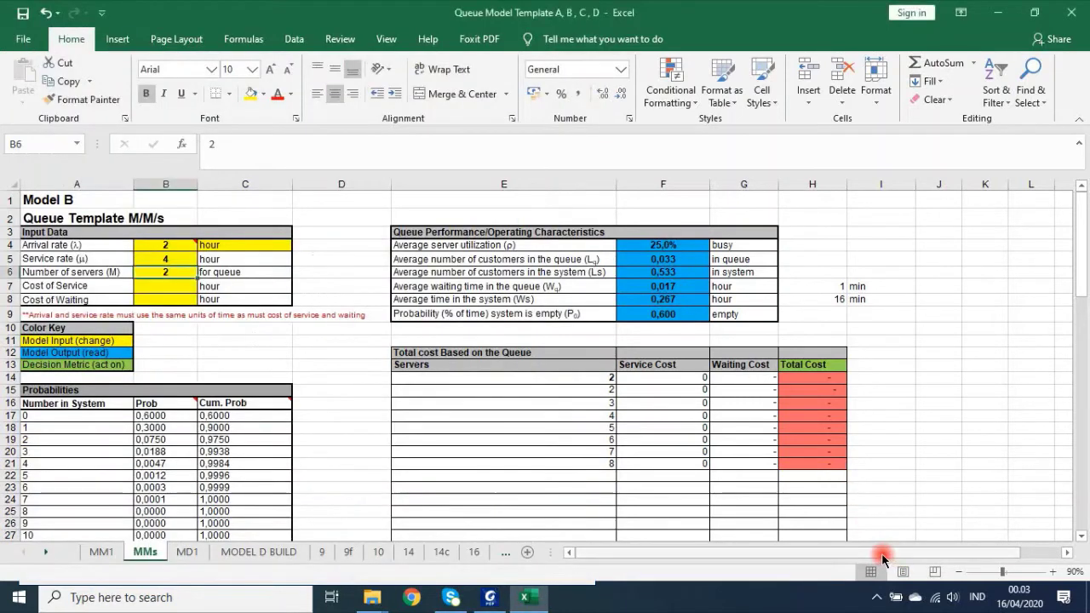
left_click(474, 596)
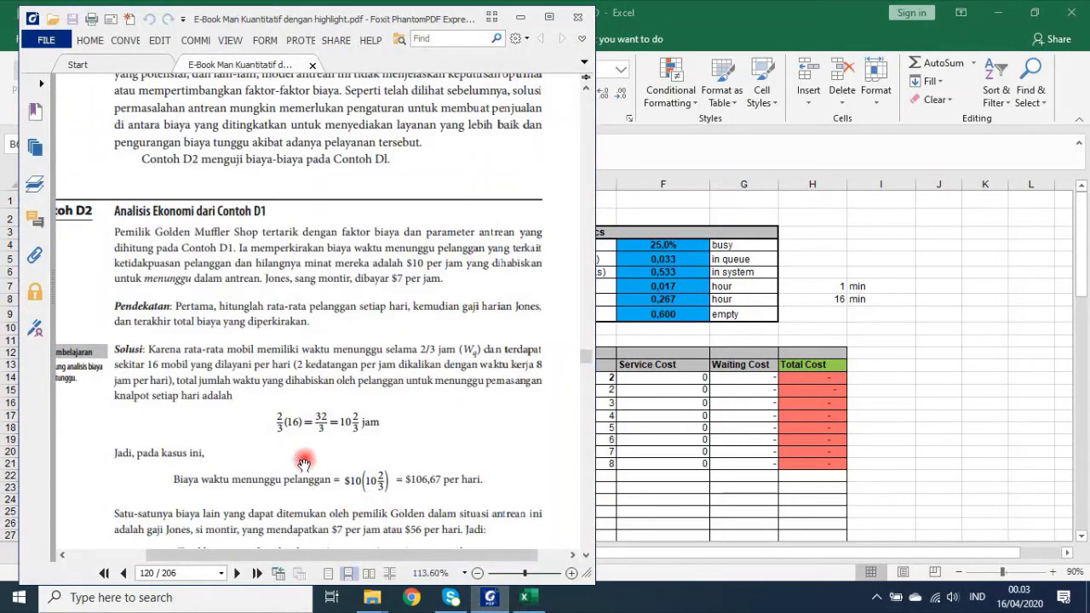
left_click(549, 17)
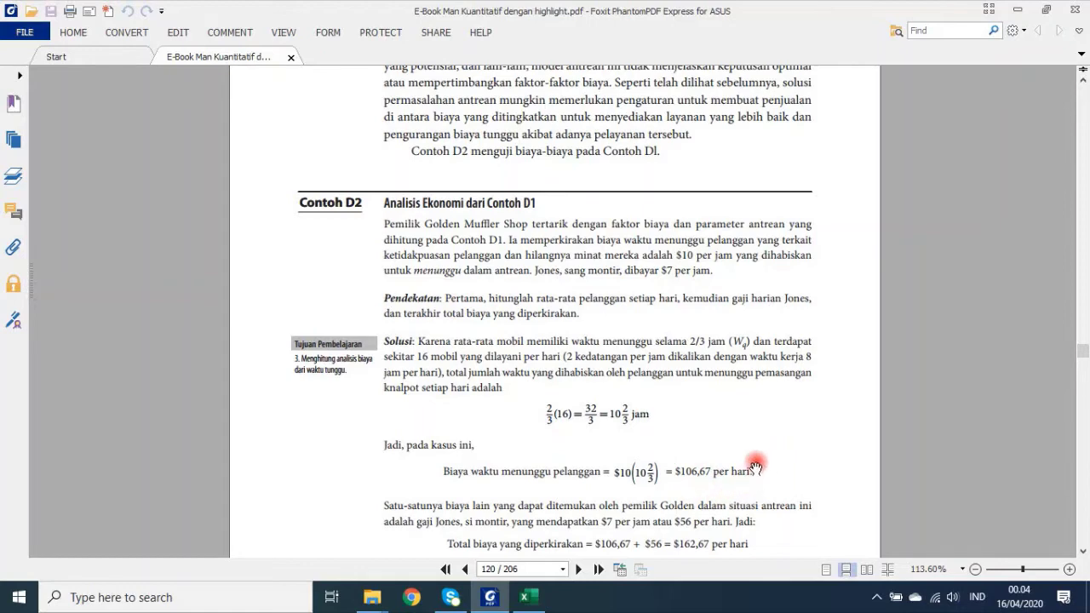
- Scroll past Contoh D2's $162,67 total to the Pemahaman and Latihan pembelajaran paragraphs
scroll(754, 460, "down", 1)
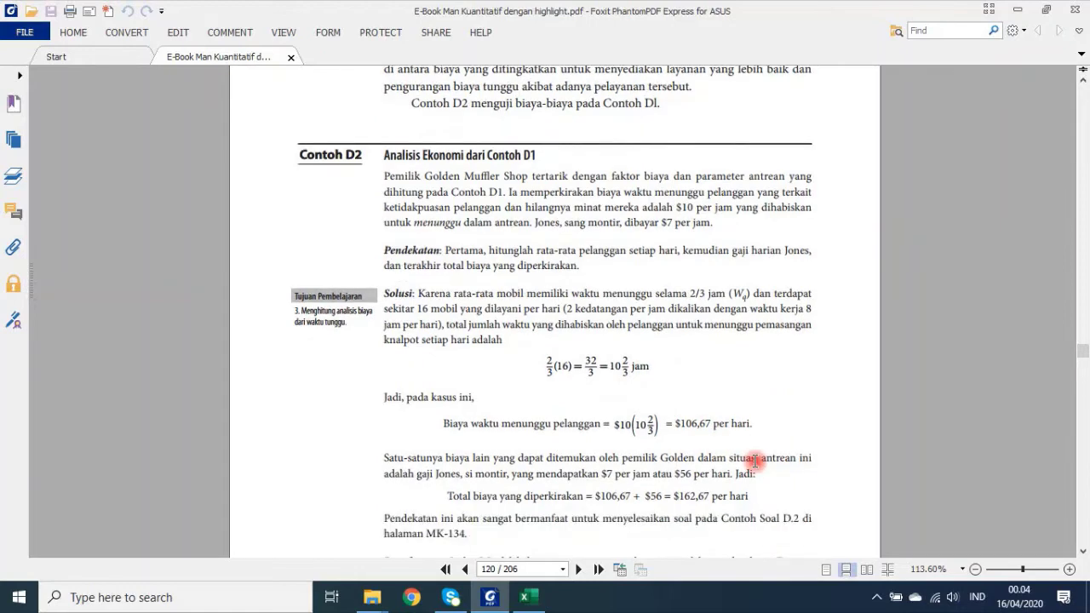
scroll(754, 461, "down", 1)
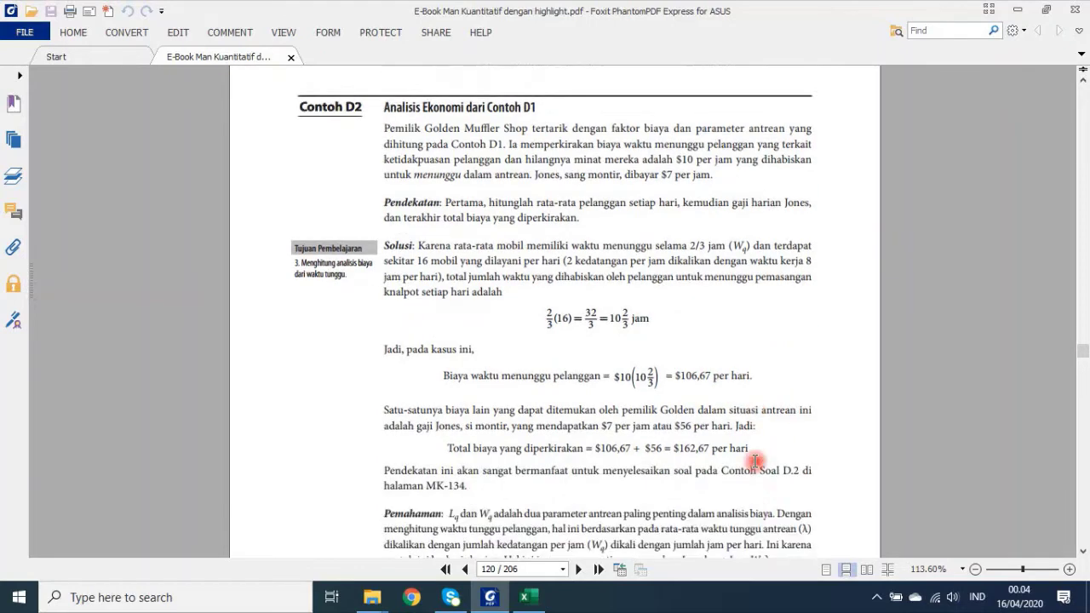
scroll(766, 451, "down", 2)
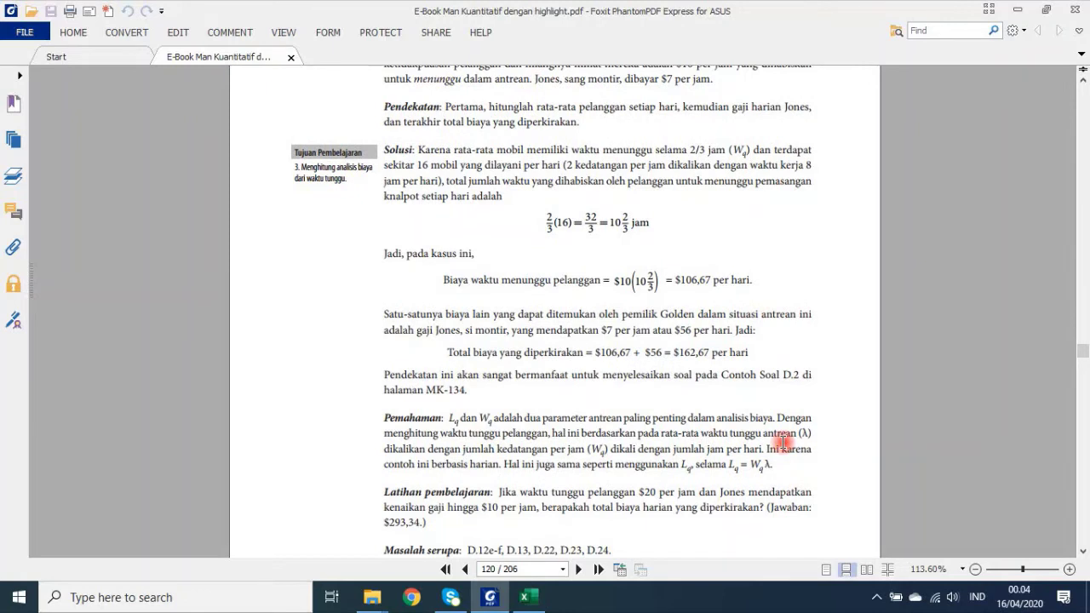
scroll(782, 443, "up", 1)
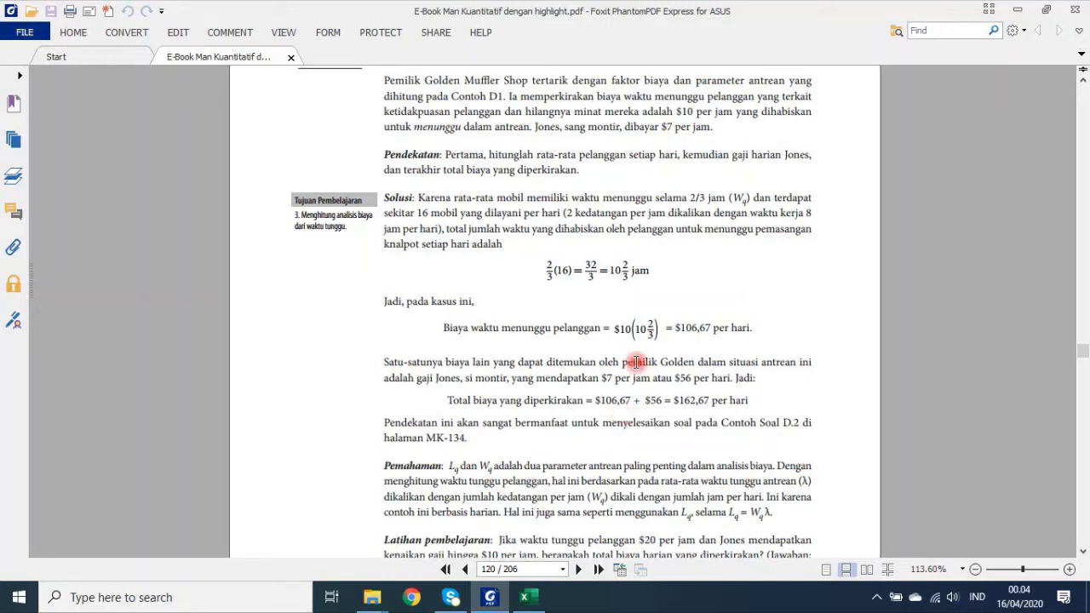
scroll(645, 332, "down", 1)
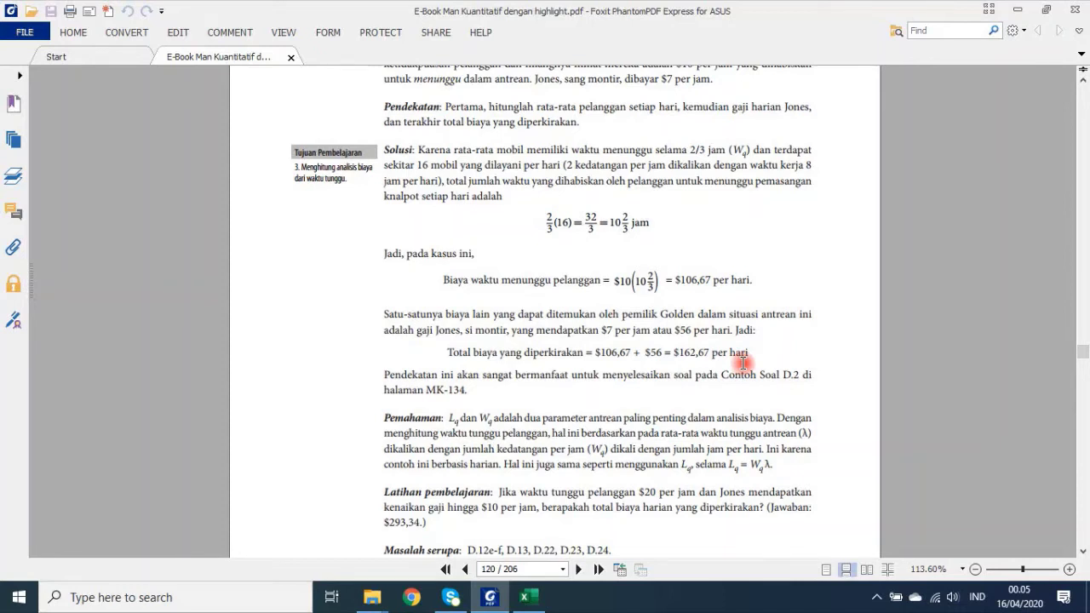
scroll(742, 363, "down", 1)
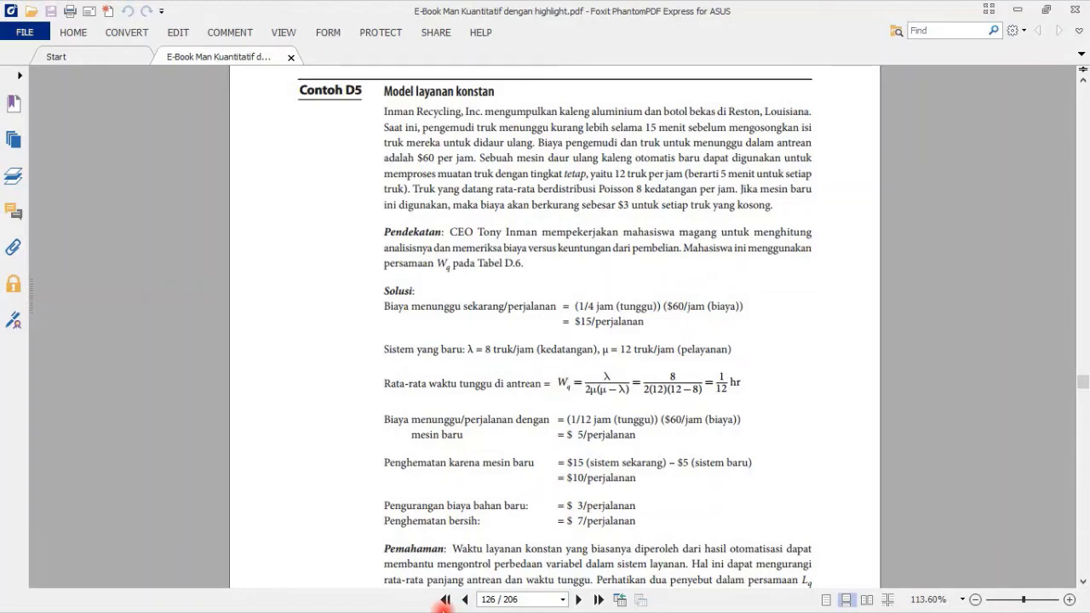
- Bring up the system launcher to switch from the PDF to Excel
key("super")
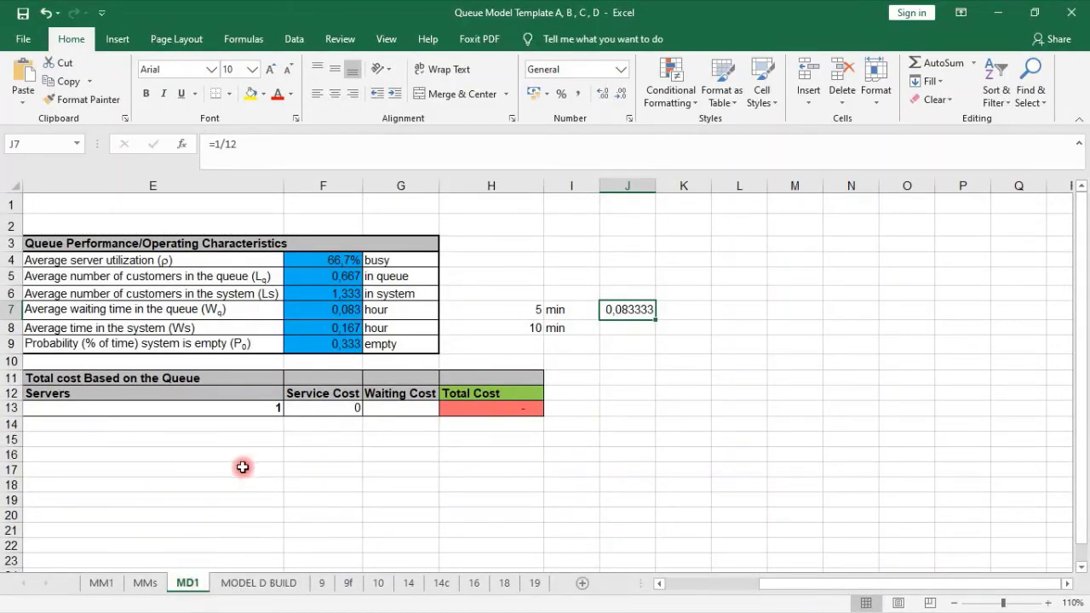
- Review the MD1 inputs: arrival rate, service rate 12, service cost and waiting cost 60
left_click_drag(831, 586, 742, 586)
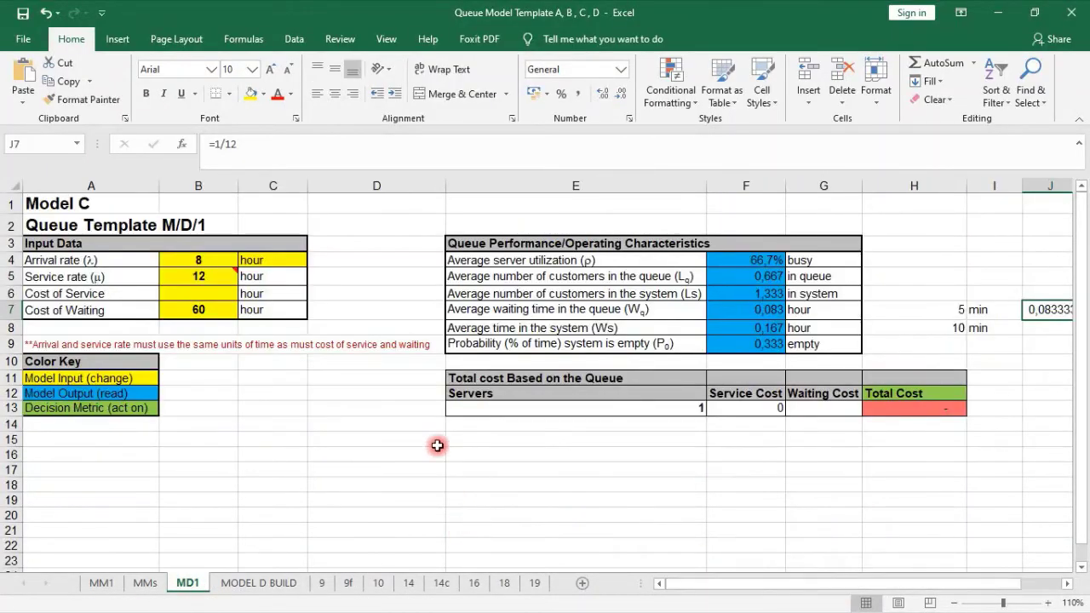
left_click(215, 275)
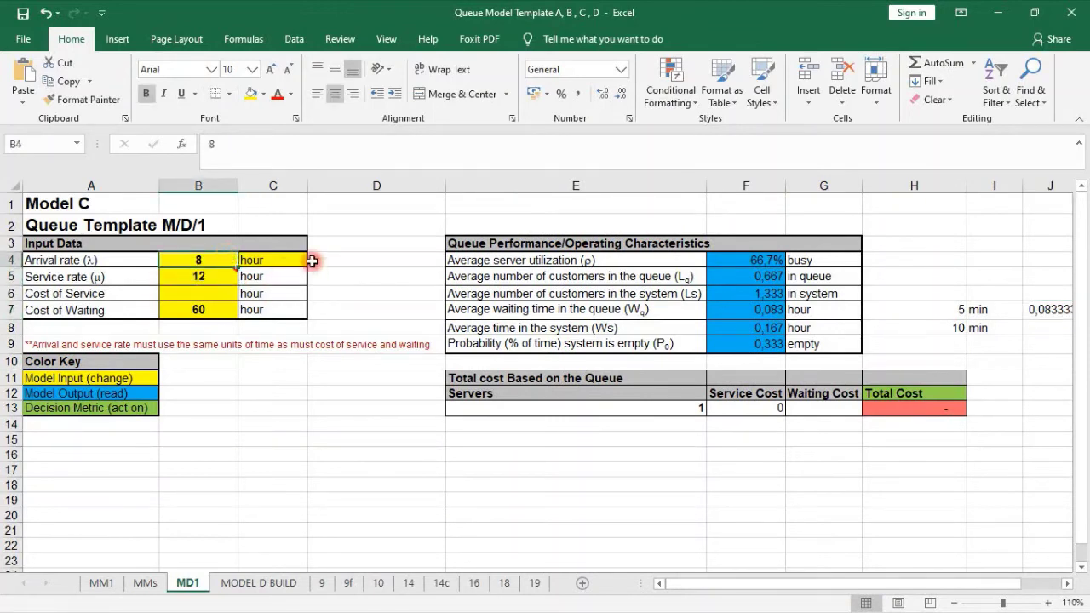
key("shift+Up")
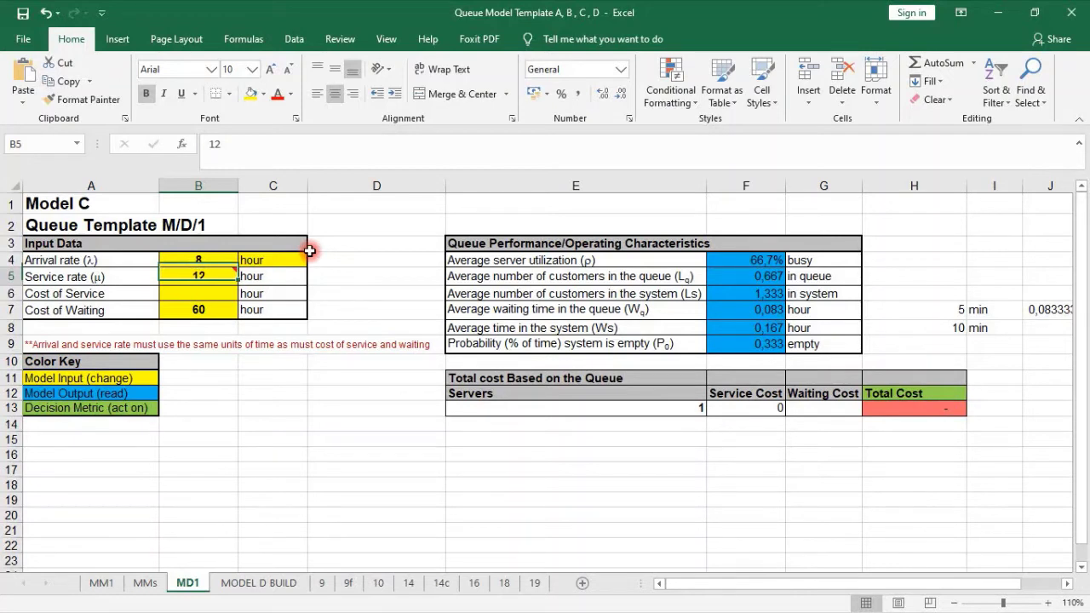
key("shift+Down")
key("shift+Down")
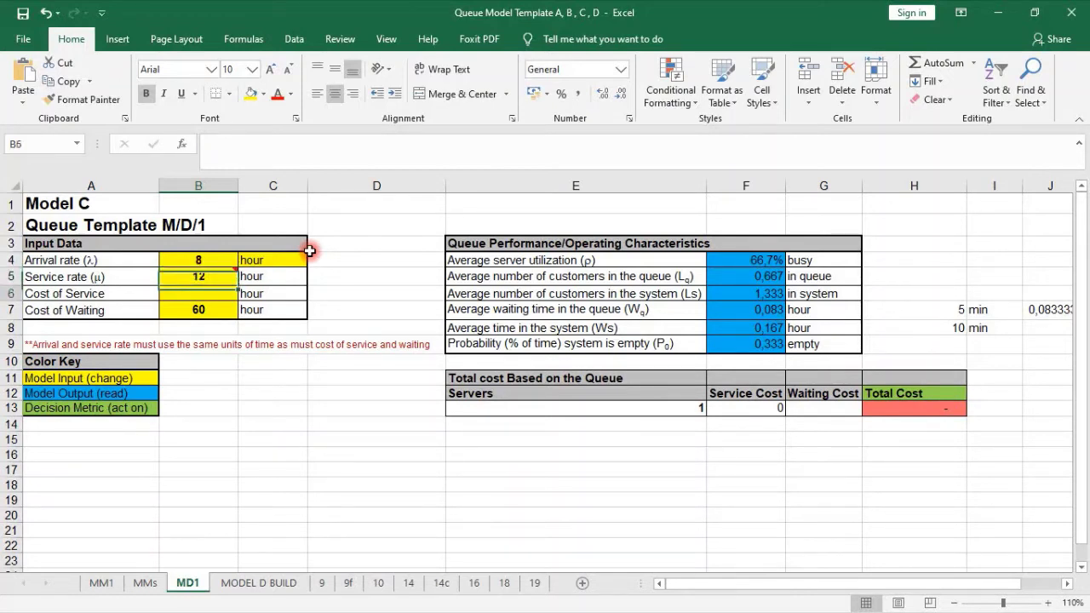
key("Return")
key("Down")
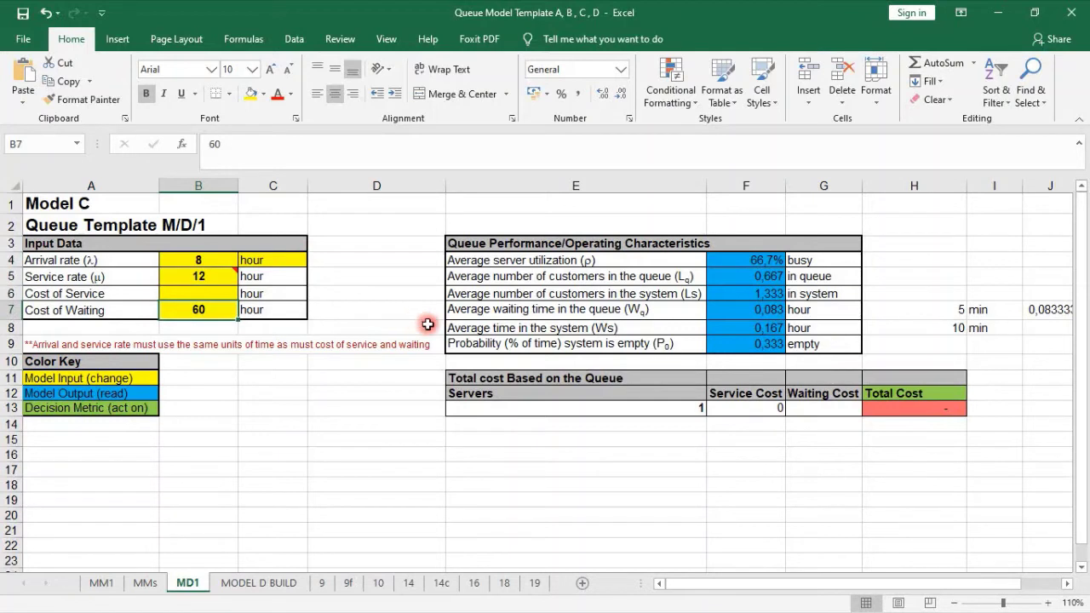
- Compare MD1's 1/12-hour queue-wait formulas with sheet 14c's F7, then minimize Excel
left_click(771, 312)
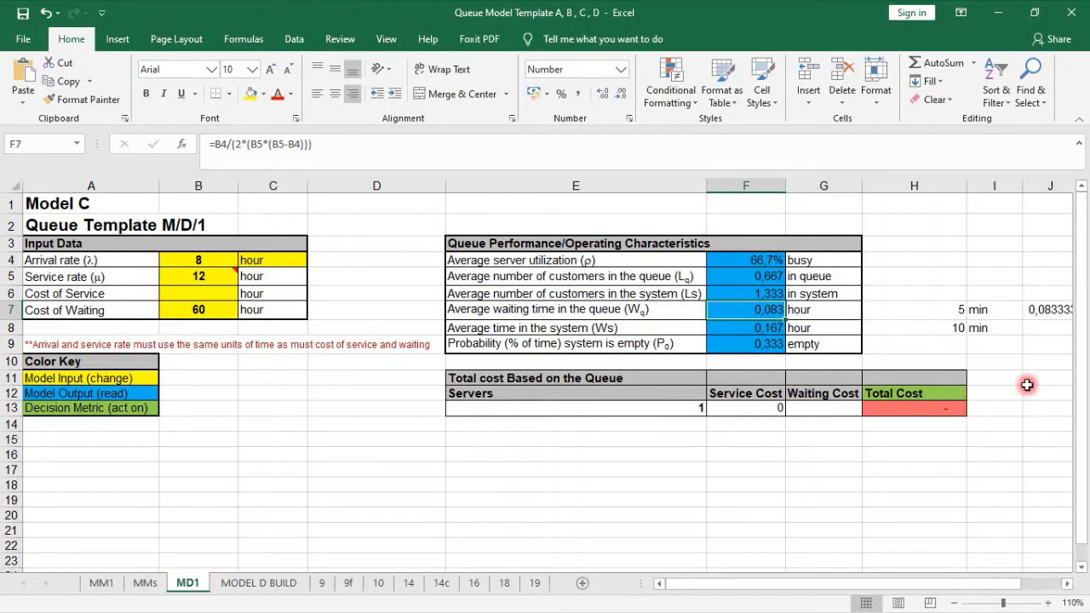
left_click(1060, 310)
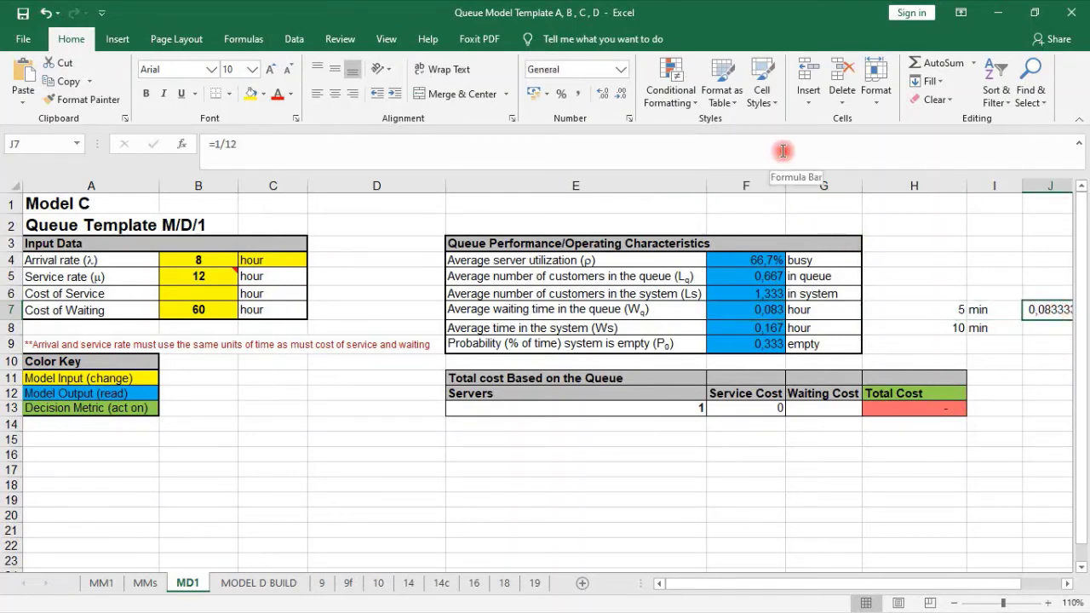
left_click(441, 583)
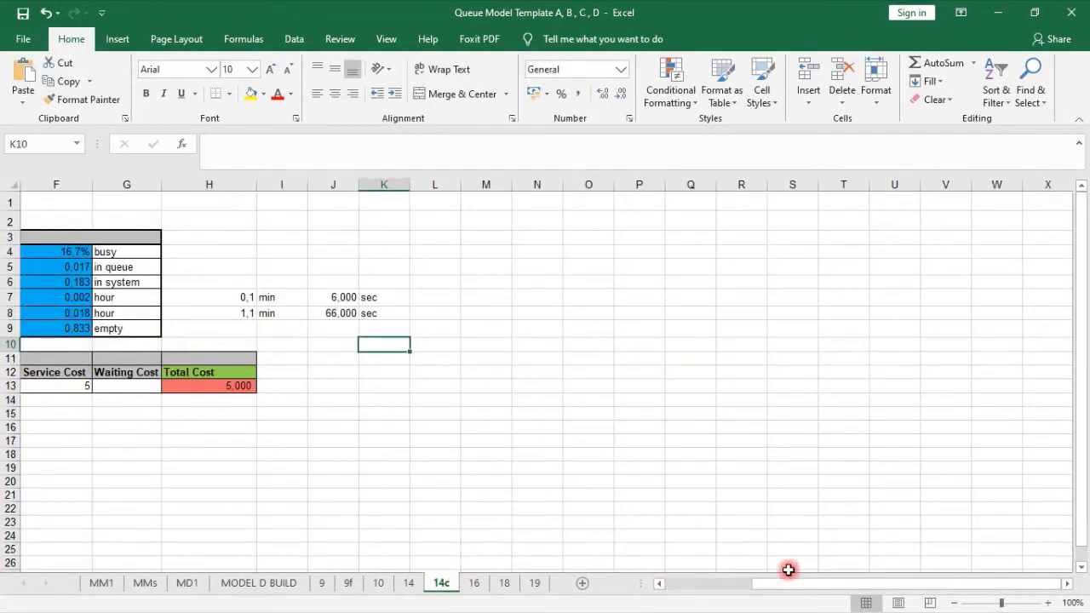
left_click_drag(871, 584, 789, 584)
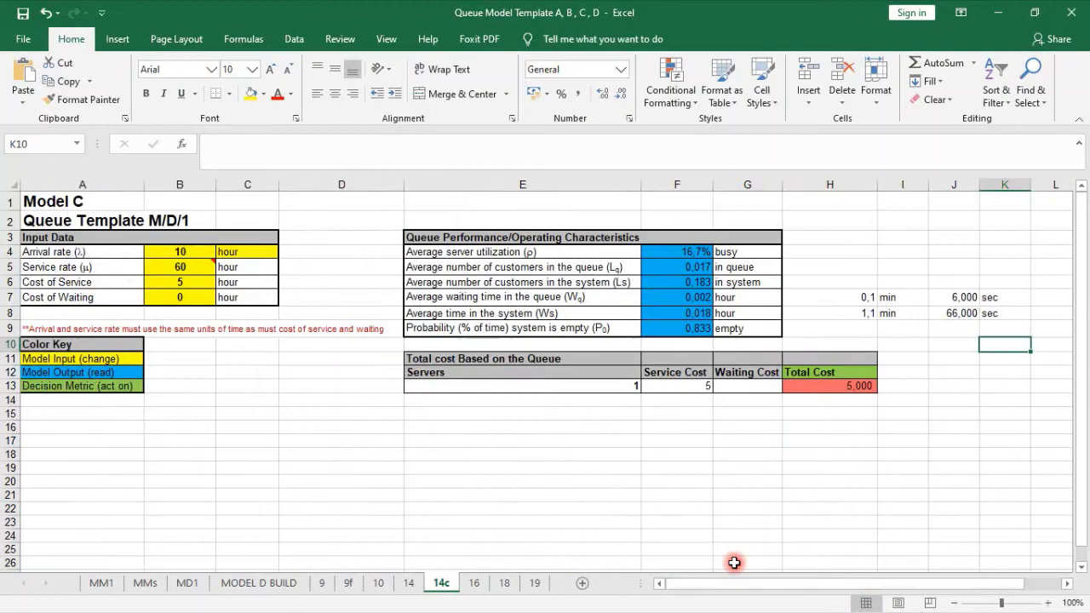
left_click(696, 294)
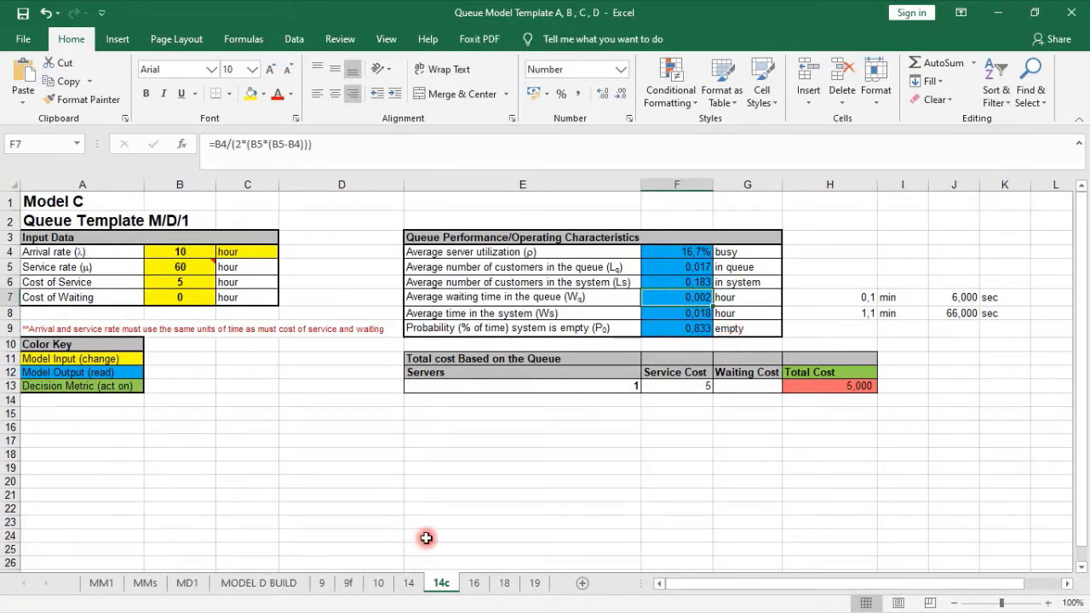
left_click(178, 587)
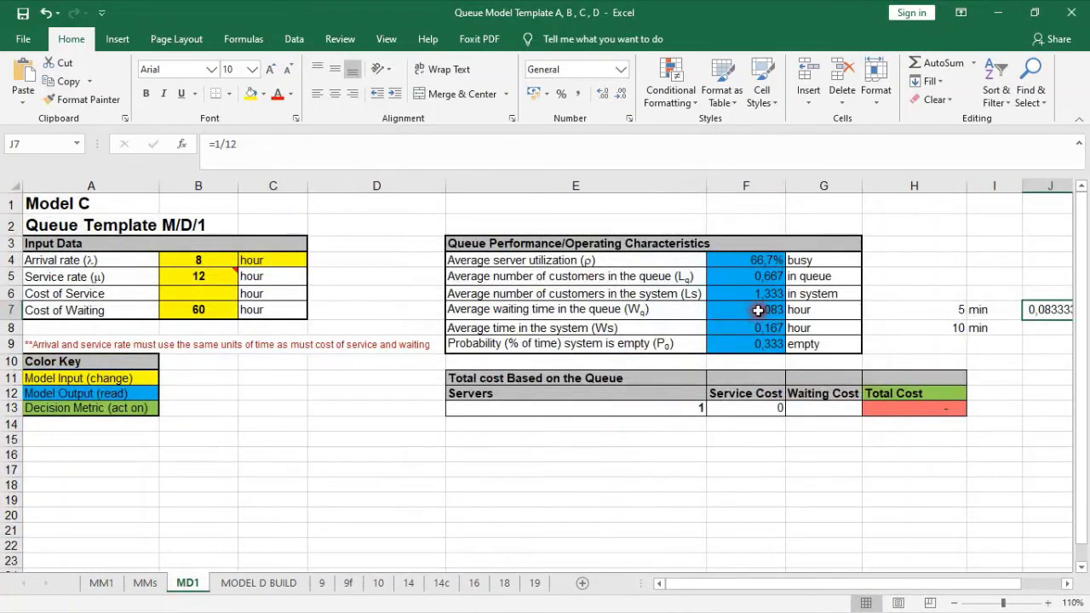
left_click(485, 485)
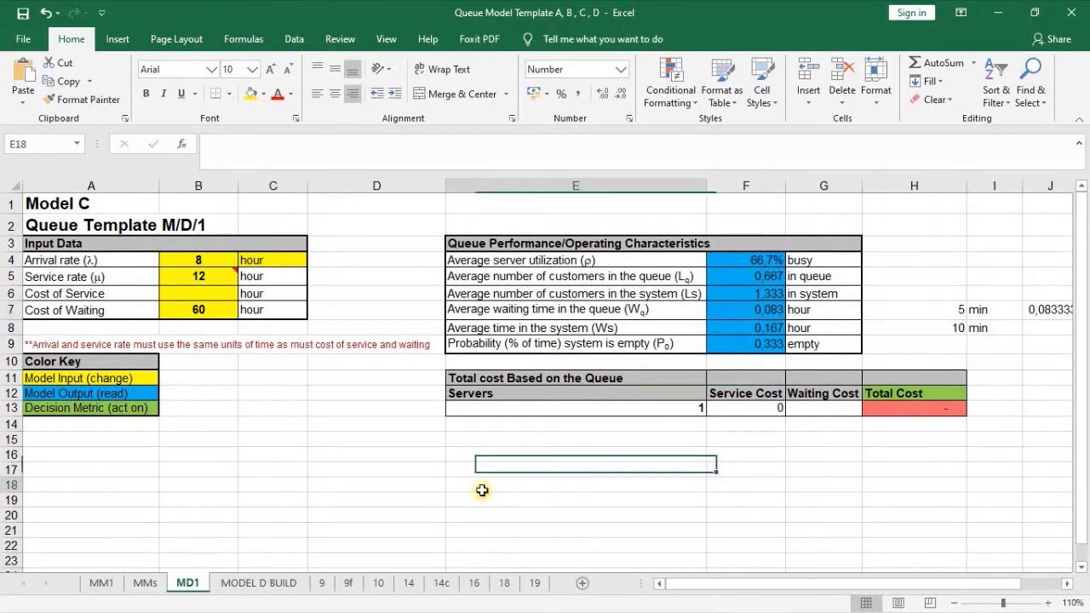
left_click(1005, 13)
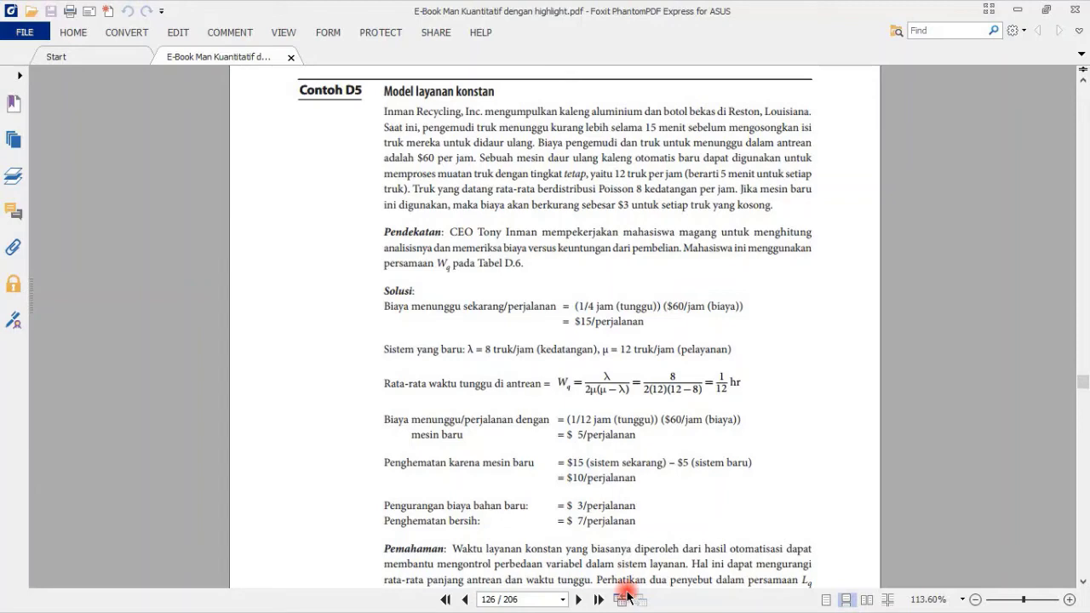
- Minimize Foxit and the Settings window to bring the Queue Model Template workbook forward
left_click(1016, 8)
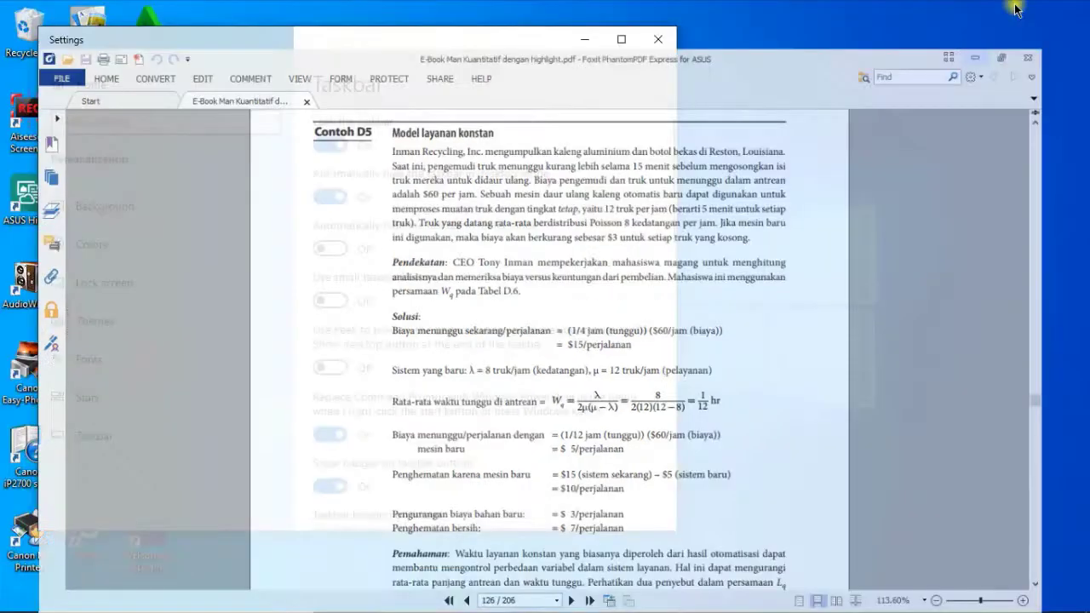
left_click(585, 40)
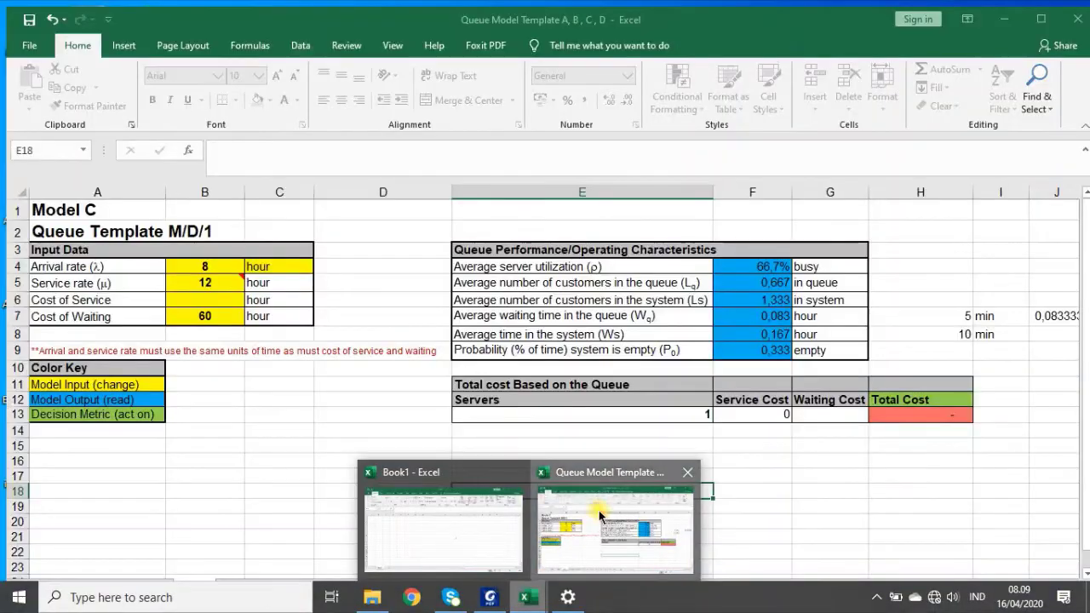
mouse_move(529, 597)
left_click(575, 530)
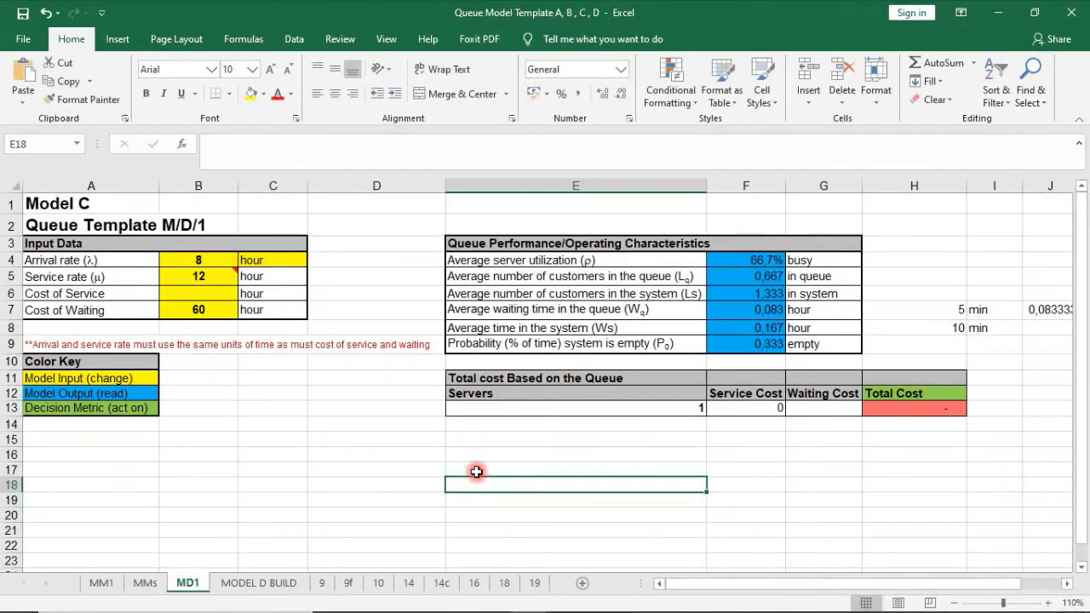
- Clear the servers, service-cost and total-cost values and red fill from MD1 row 13, then view MM1
left_click(391, 422)
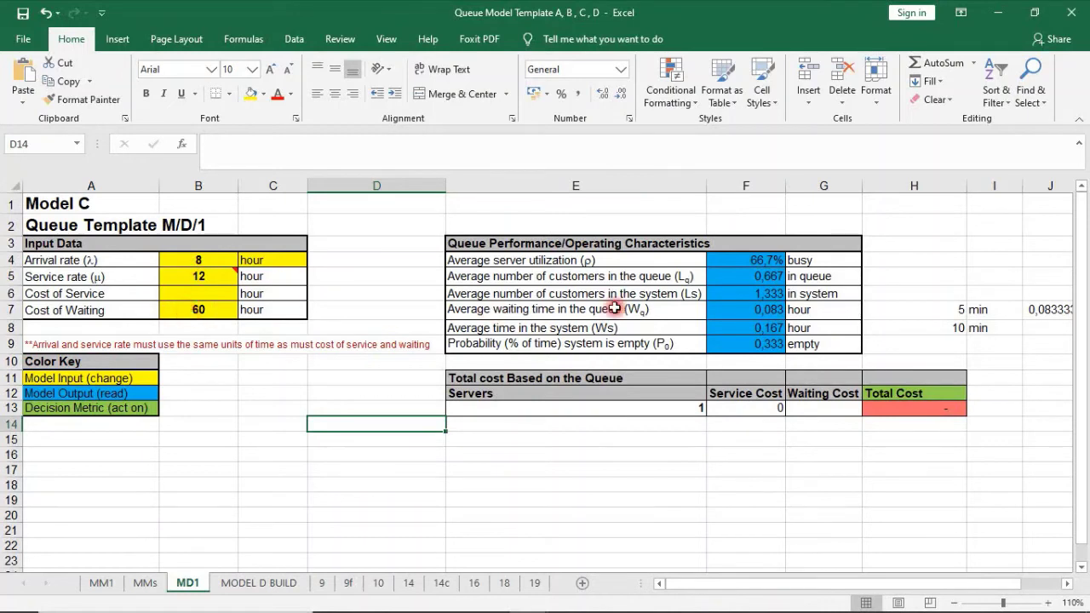
left_click(637, 407)
key("Right")
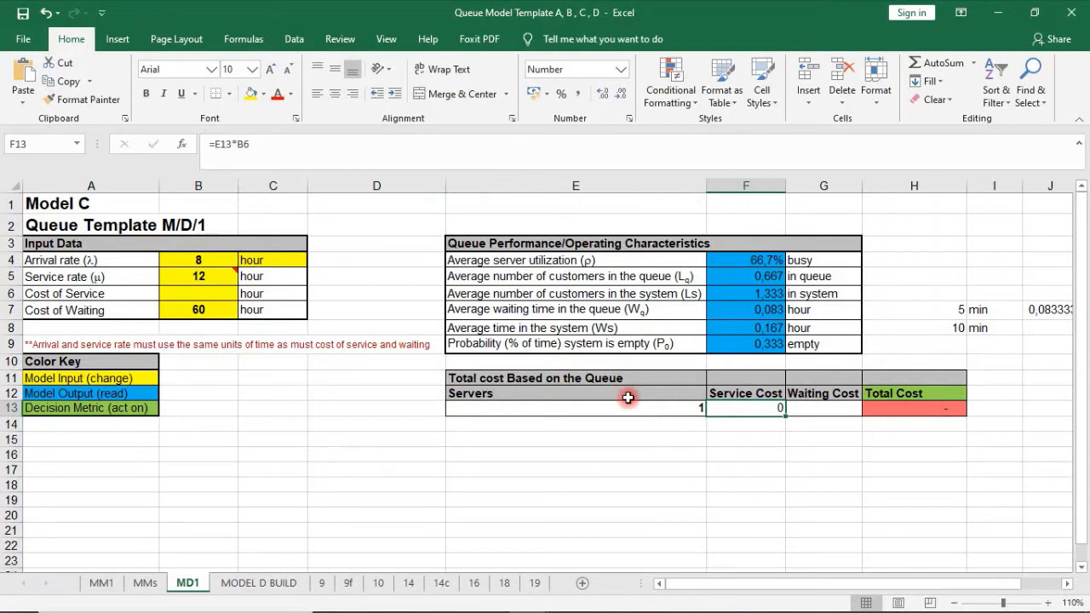
left_click_drag(529, 380, 955, 439)
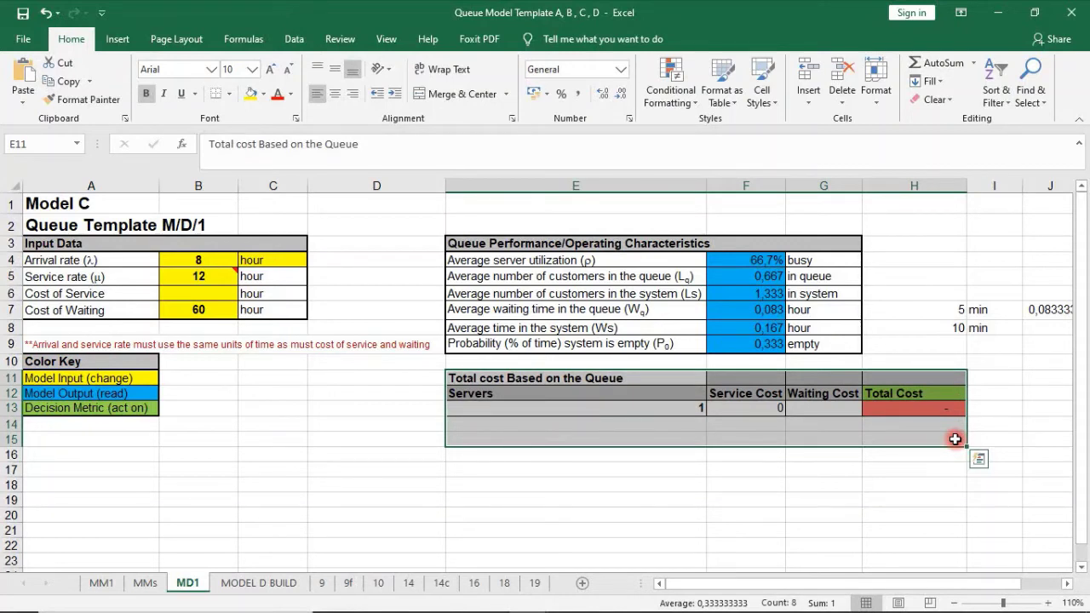
left_click(713, 408)
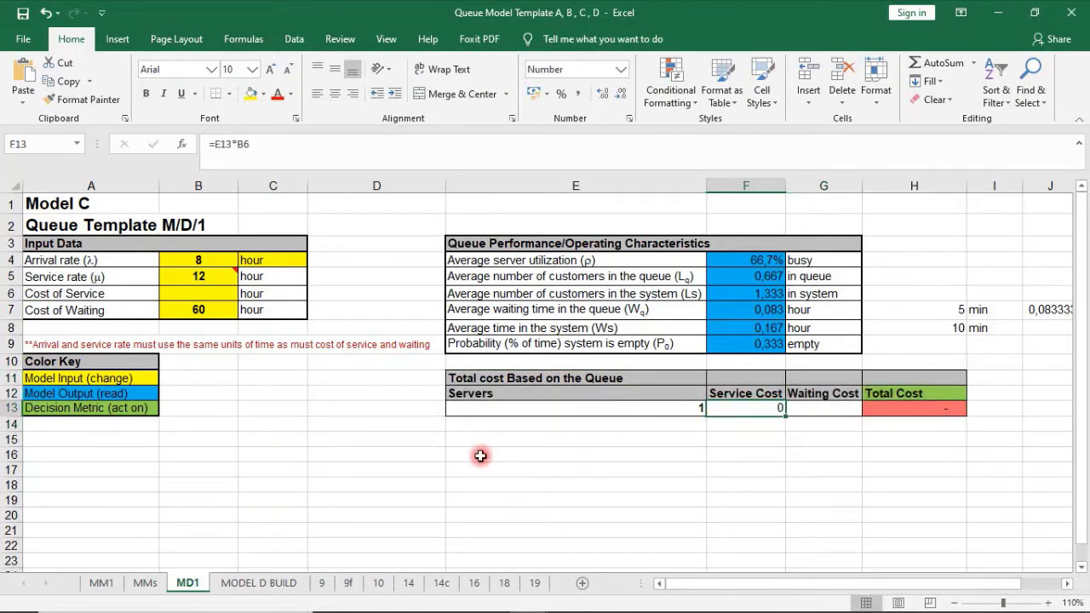
left_click_drag(571, 407, 939, 408)
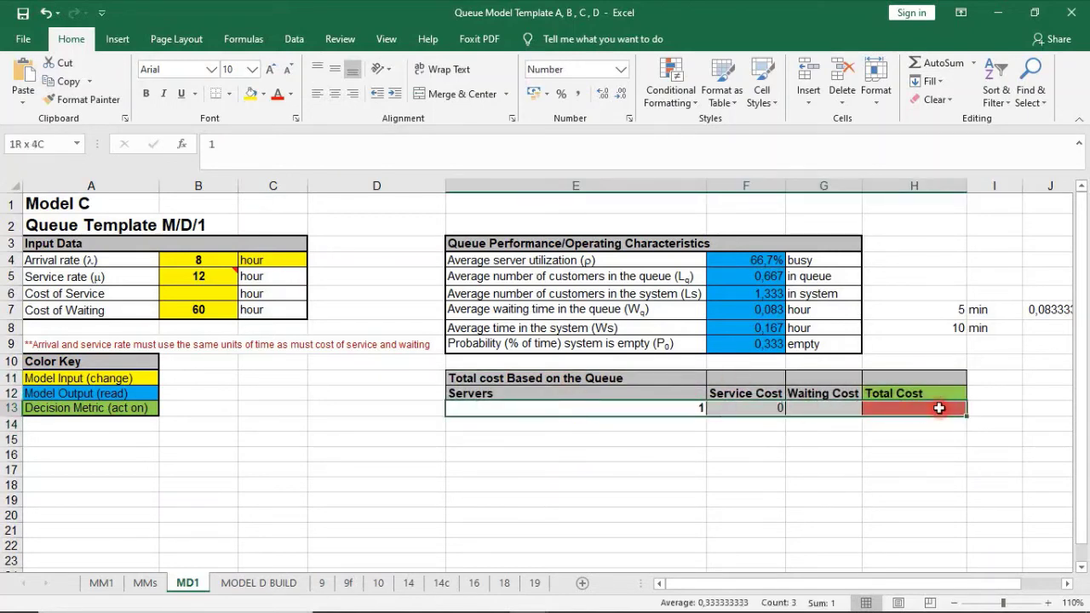
key("ctrl+z")
key("ctrl+z")
key("ctrl+z")
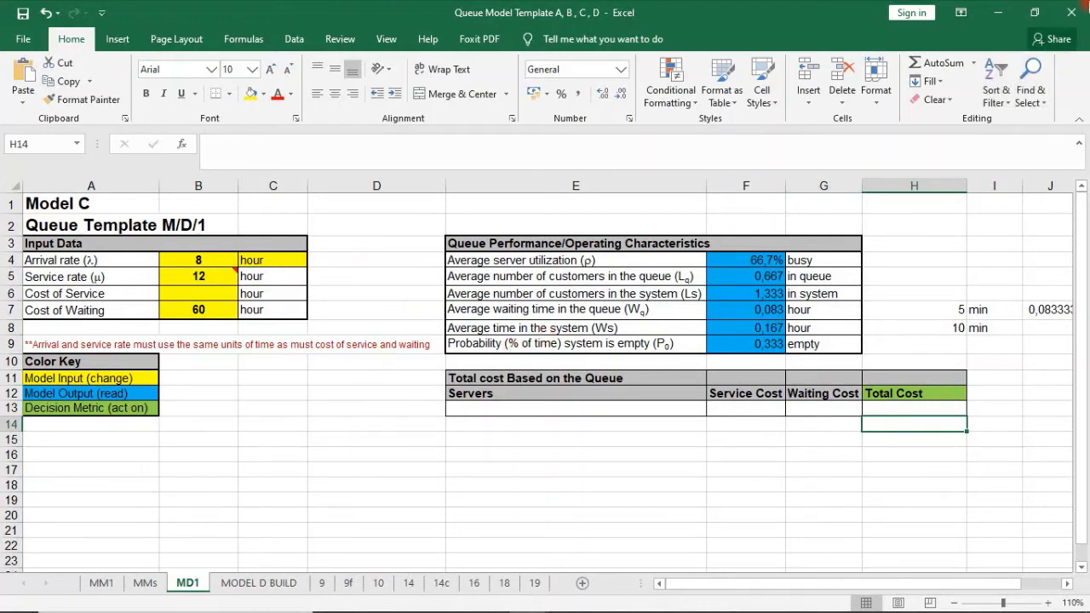
left_click(100, 583)
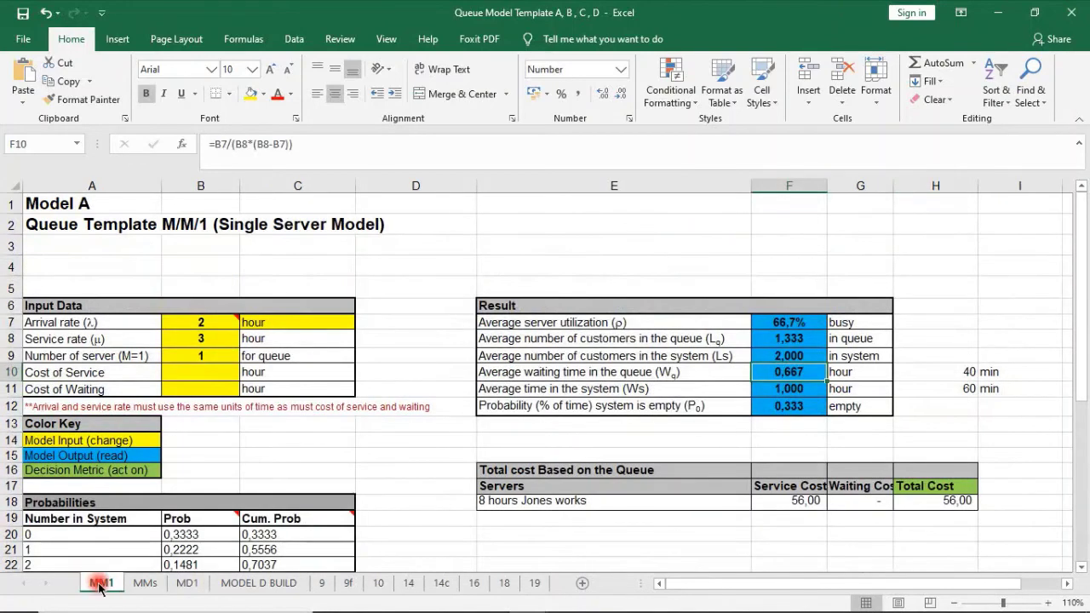
- Look over the MMs sheet, then go back to the MD1 template
left_click(145, 583)
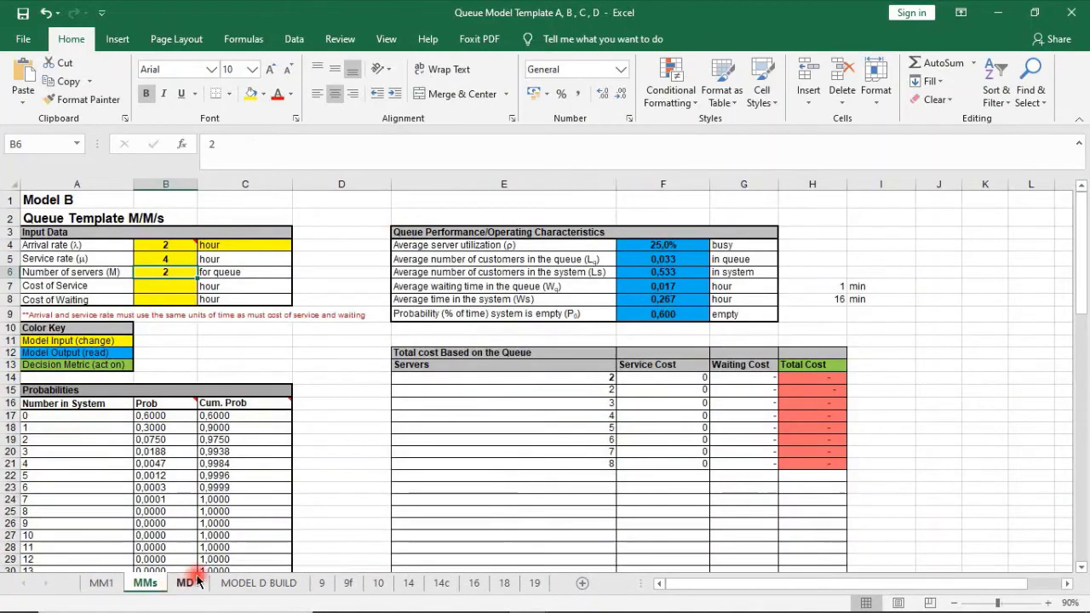
left_click(188, 584)
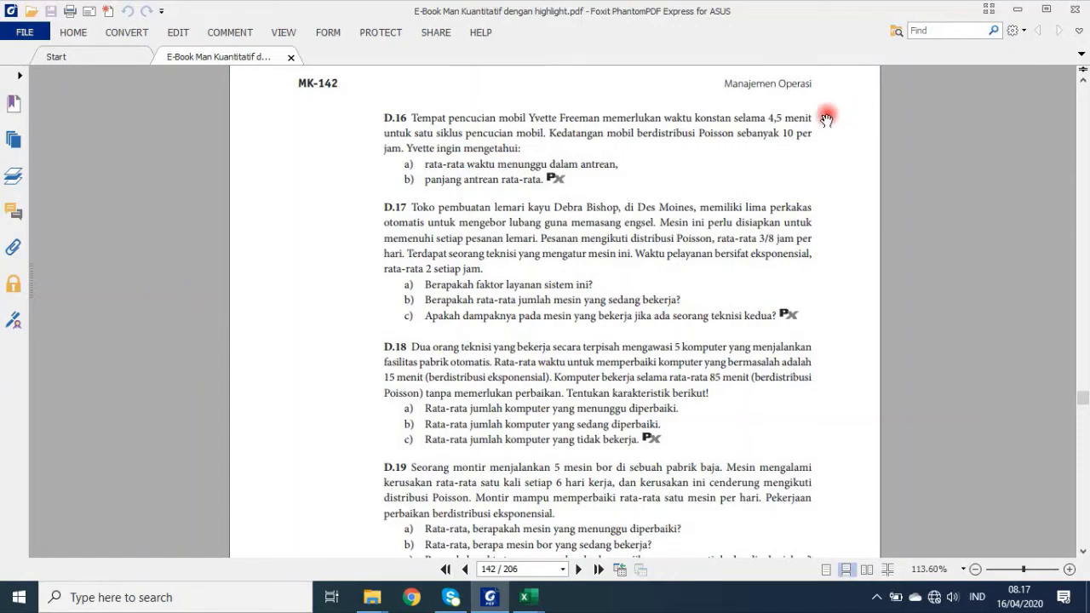
- Read problem D.16's 4,5-minute wash time and 10 cars-per-hour arrival rate in the PDF
left_click_drag(813, 117, 767, 115)
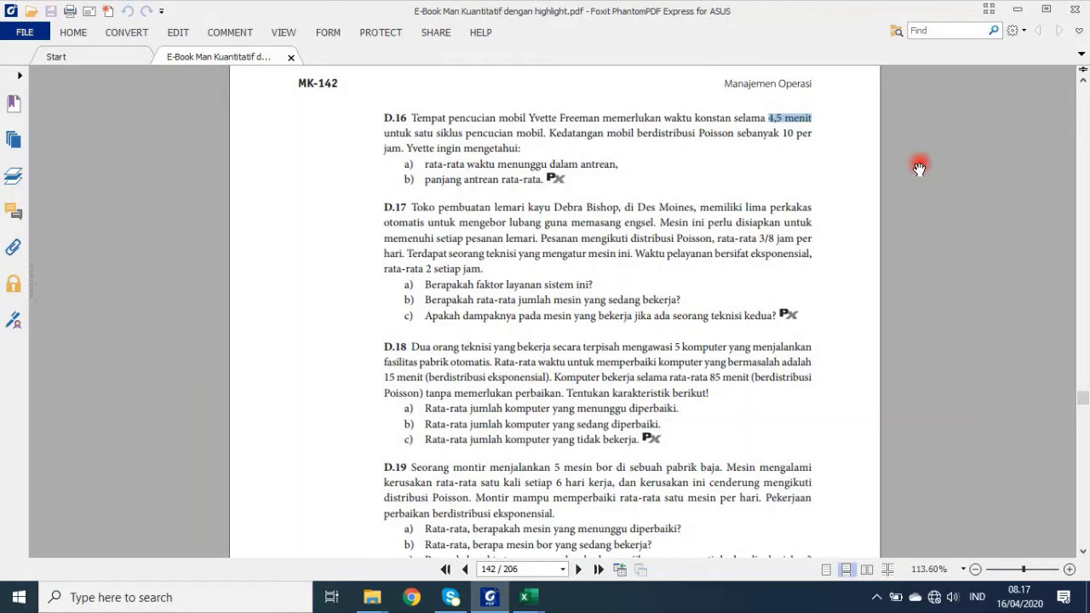
left_click(821, 128)
left_click_drag(792, 129, 781, 135)
left_click_drag(816, 133, 783, 133)
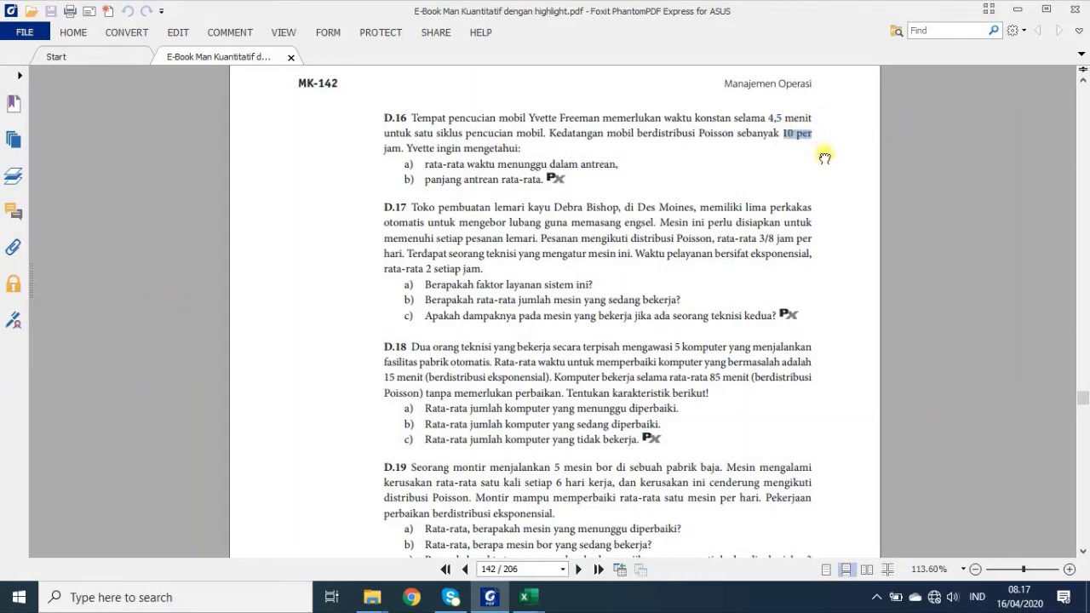
left_click(824, 158)
- Return to Excel and clear the old input values in B4:B7
left_click(1013, 12)
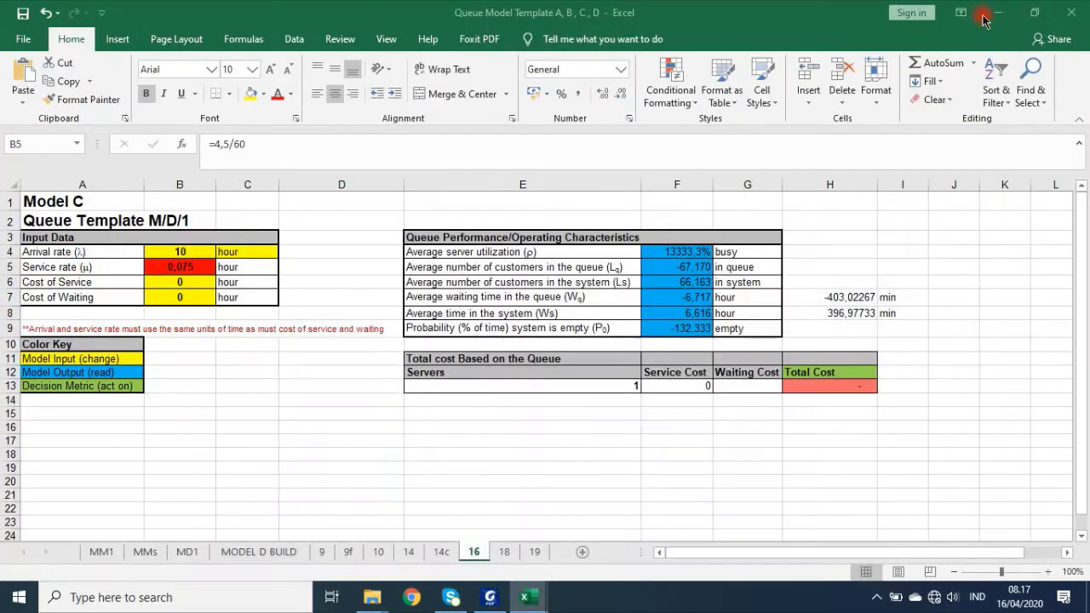
left_click(186, 249)
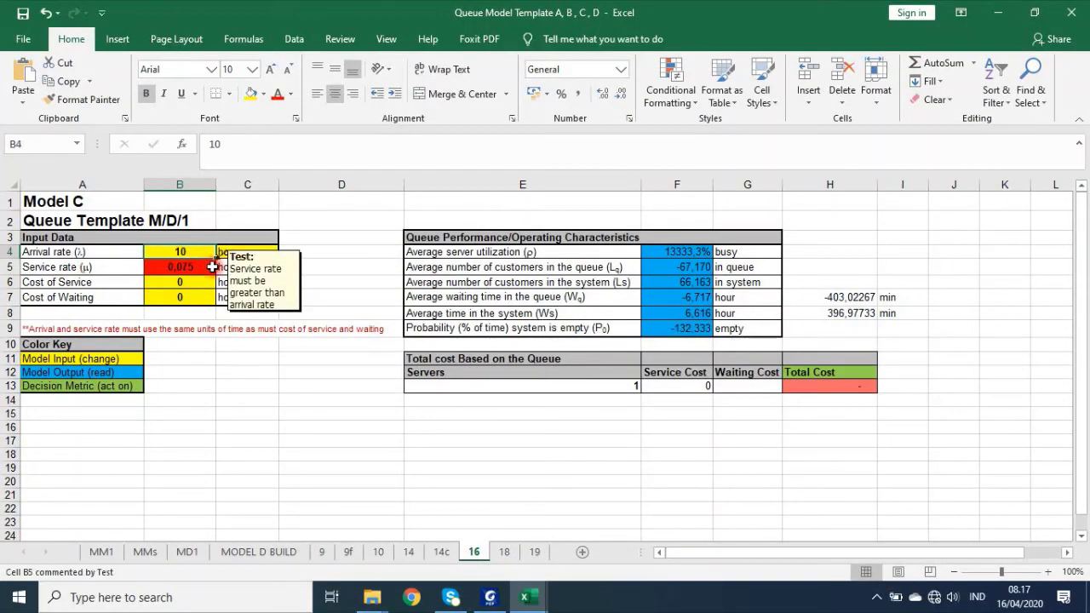
left_click_drag(185, 247, 191, 298)
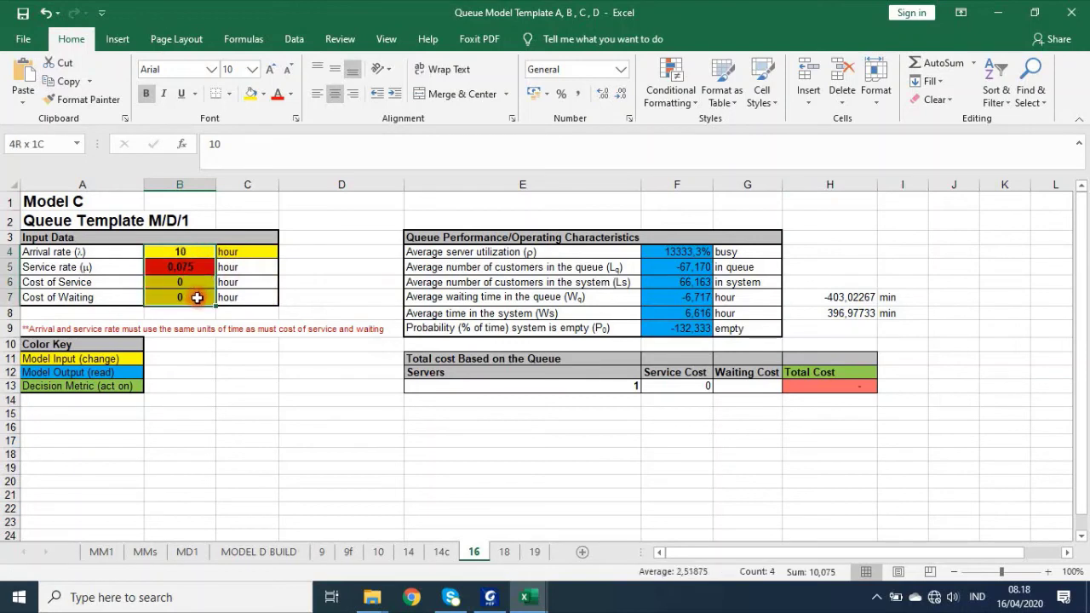
key("Delete")
left_click(342, 357)
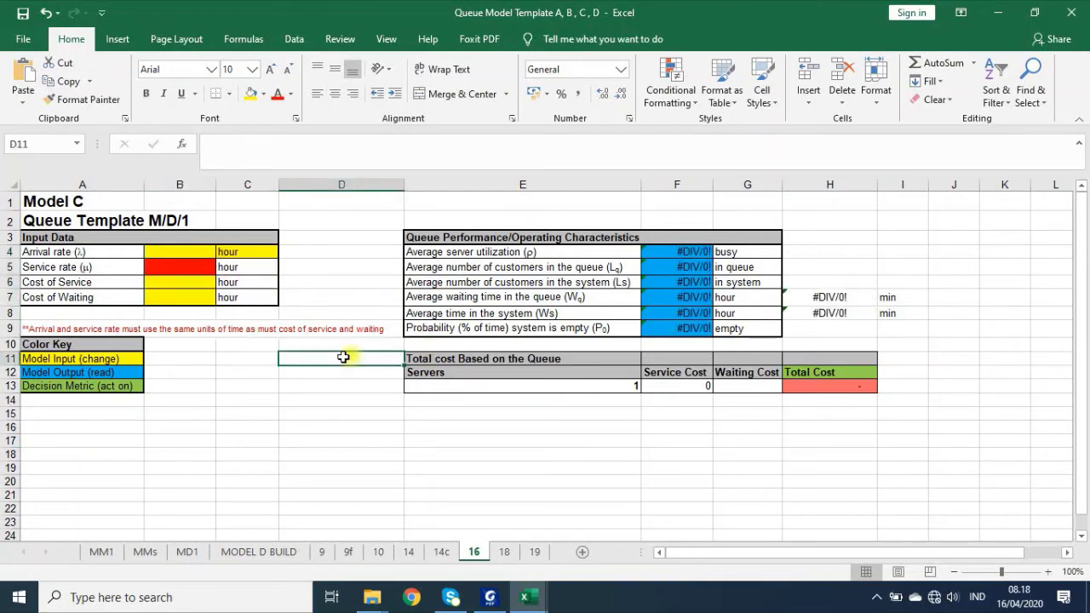
- Enter arrival rate 10 in B4 and service rate +60/4,5 in B5
left_click(176, 249)
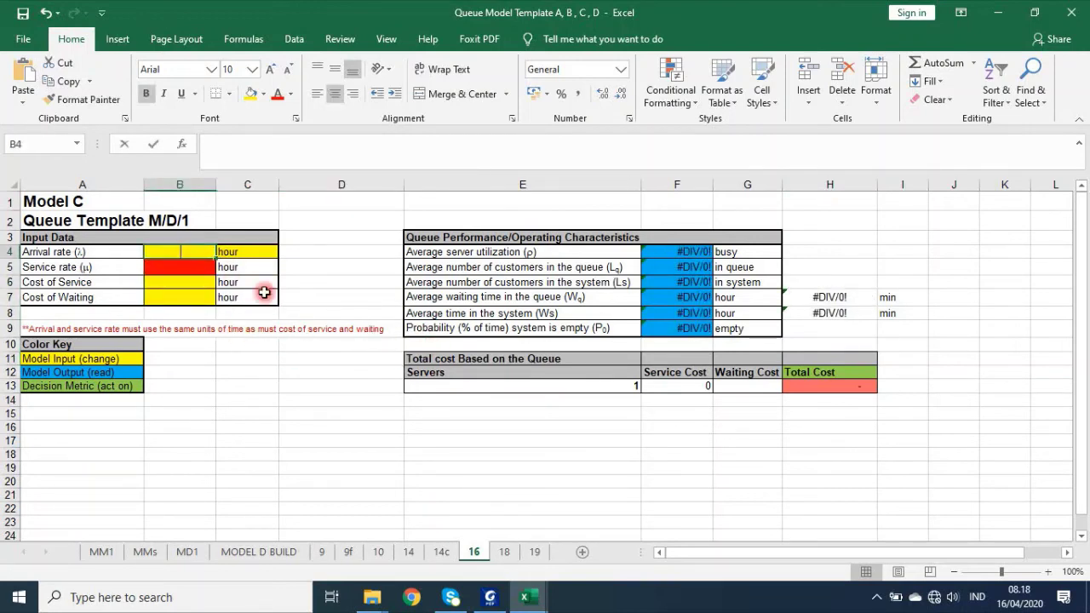
type("10")
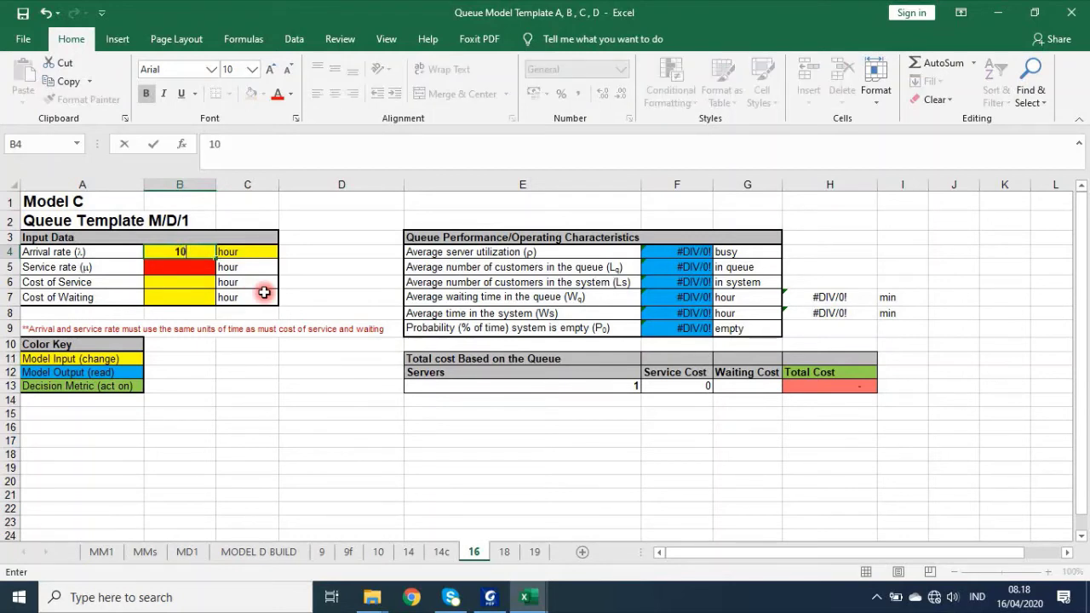
key("Return")
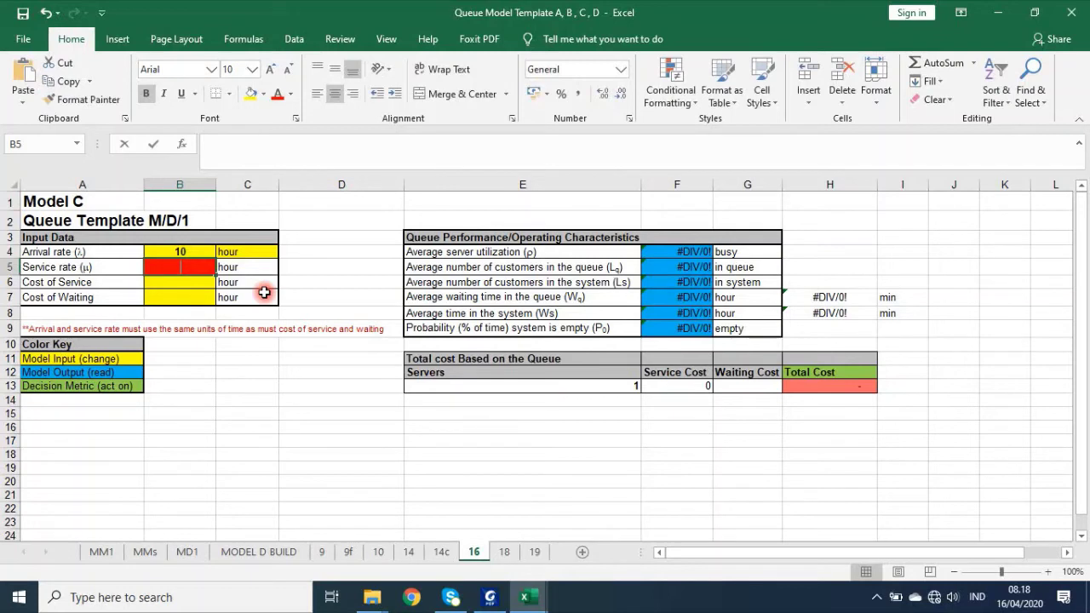
type("+60")
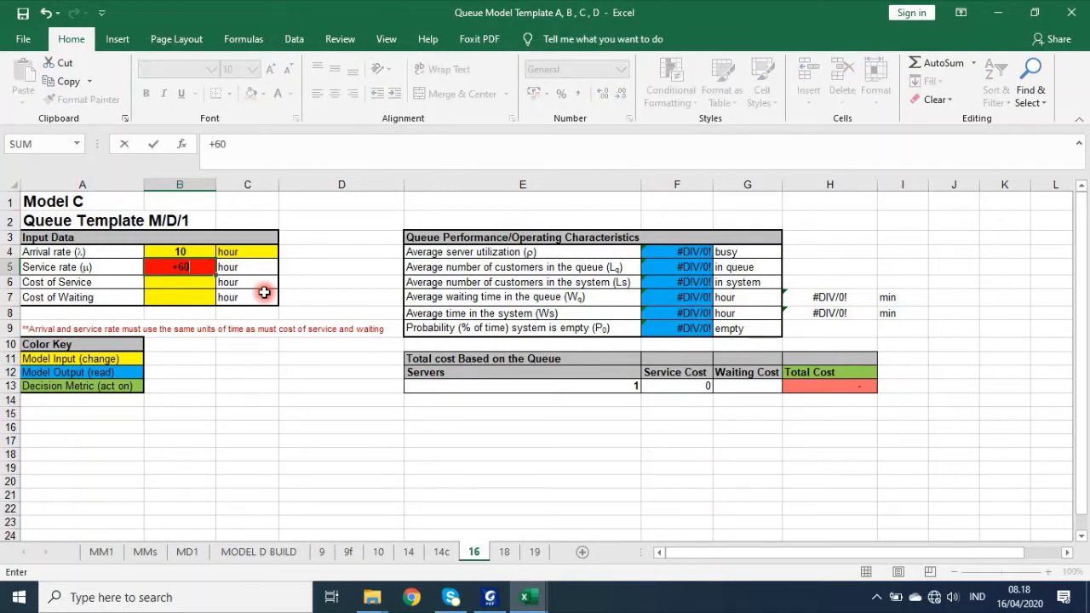
type("/")
type("4,5")
key("Return")
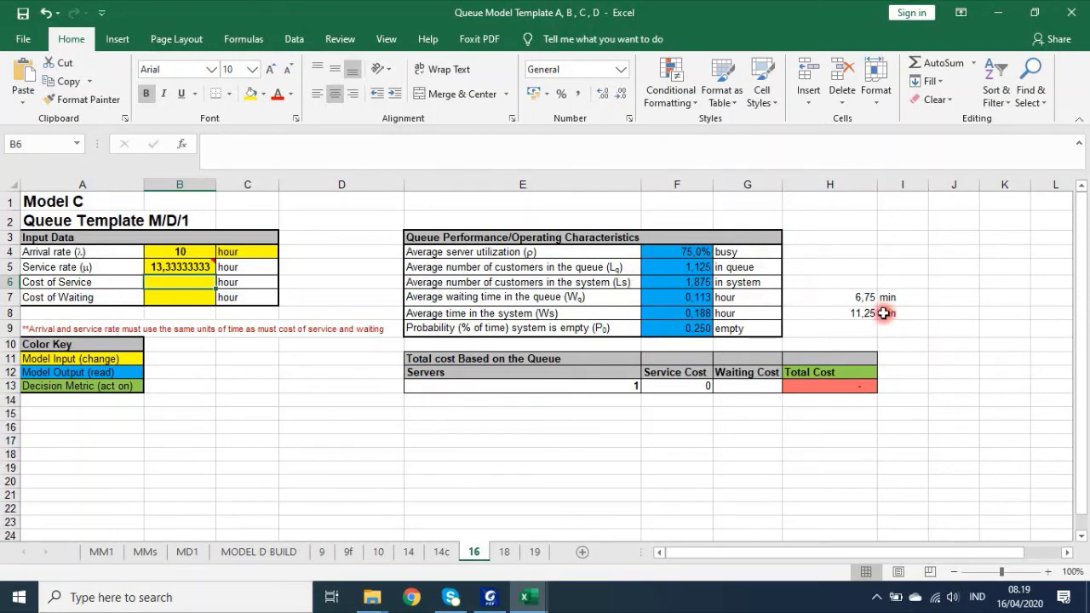
left_click(611, 297)
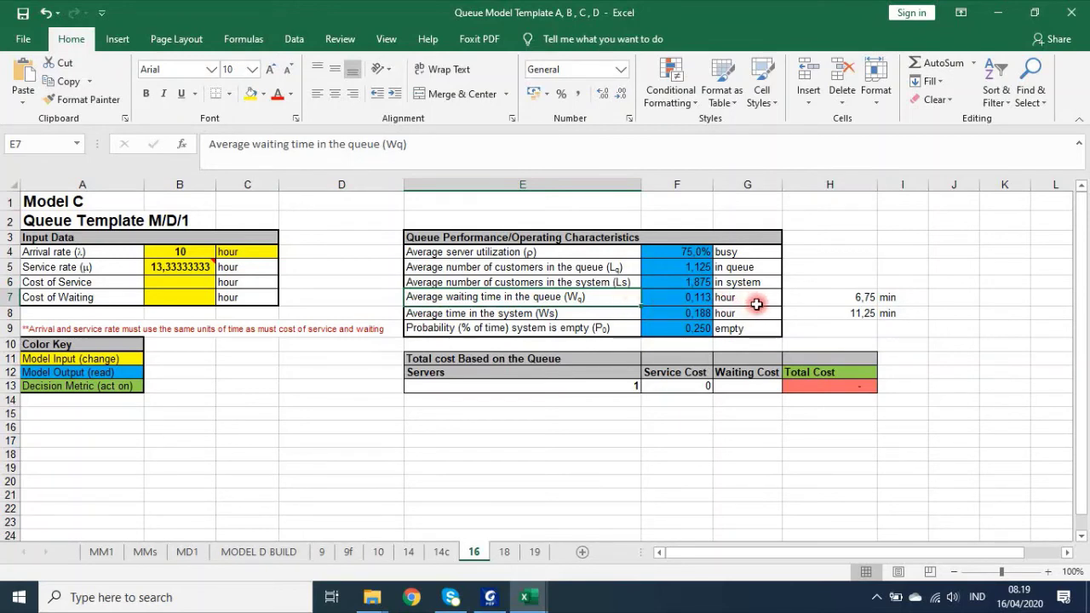
left_click(851, 297)
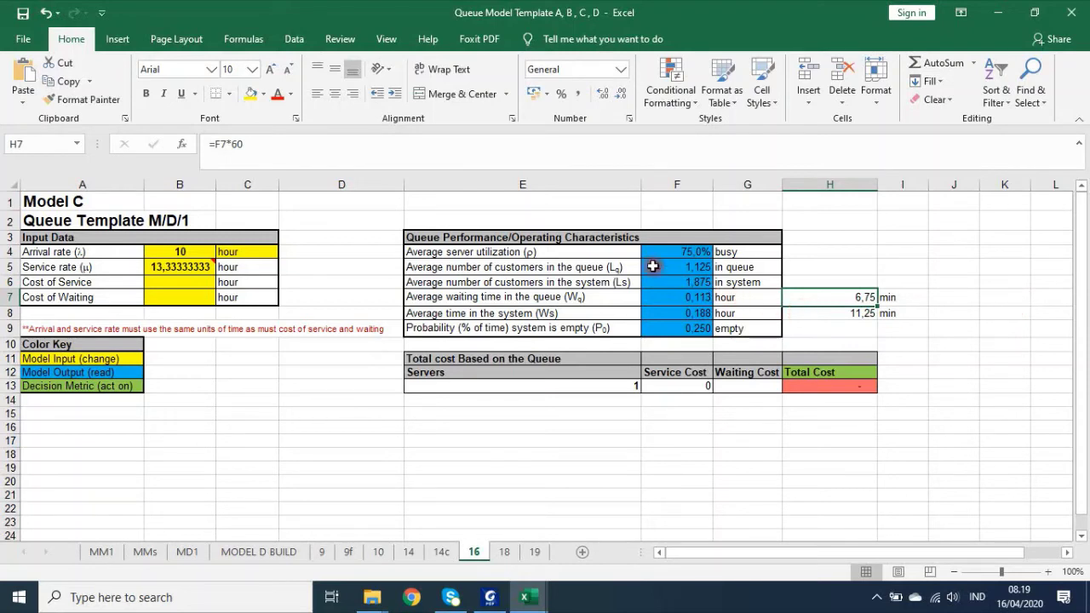
left_click(614, 266)
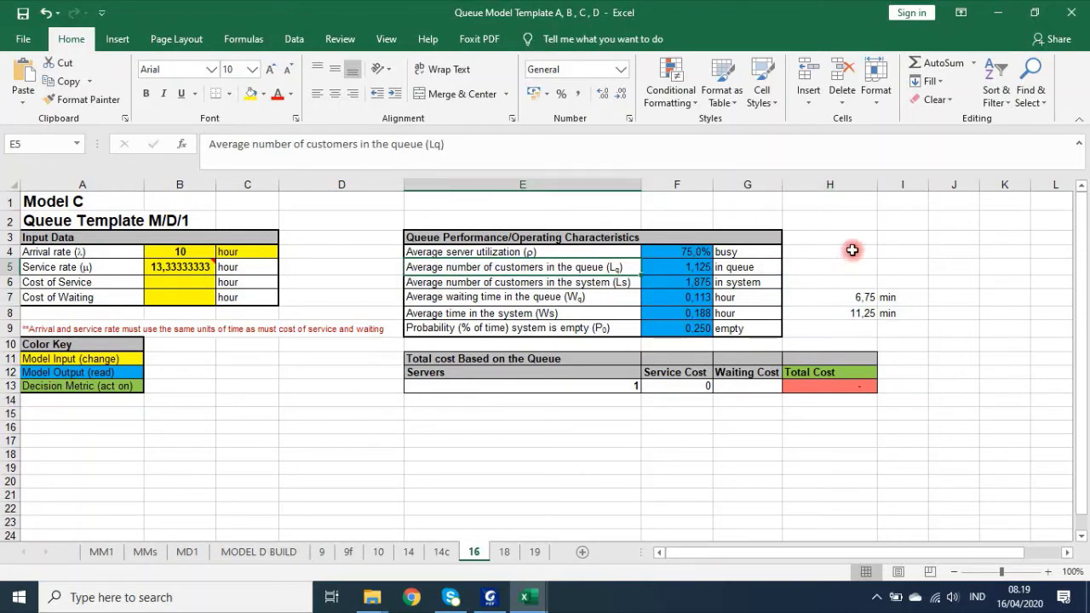
left_click(798, 267)
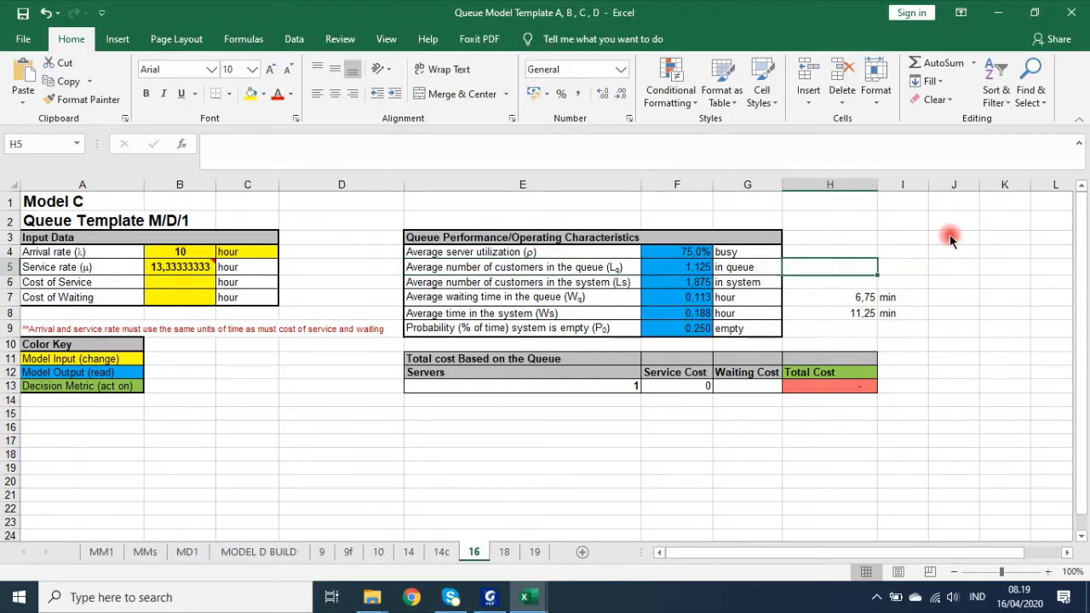
- Add the note '=1 mobil dalam antrean' in H5 and an X in I5
key("alt")
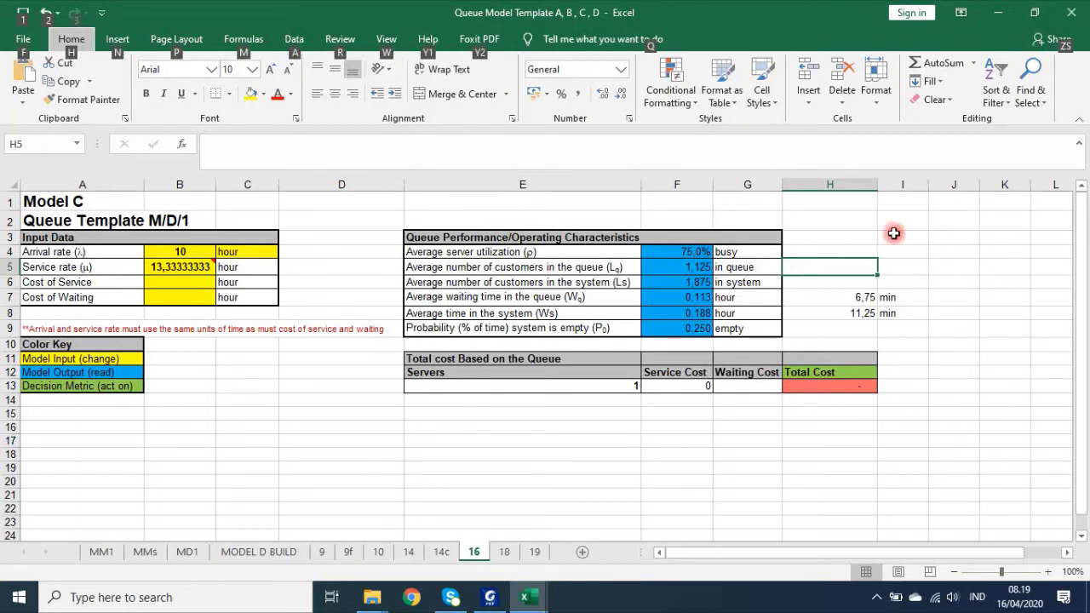
key("alt")
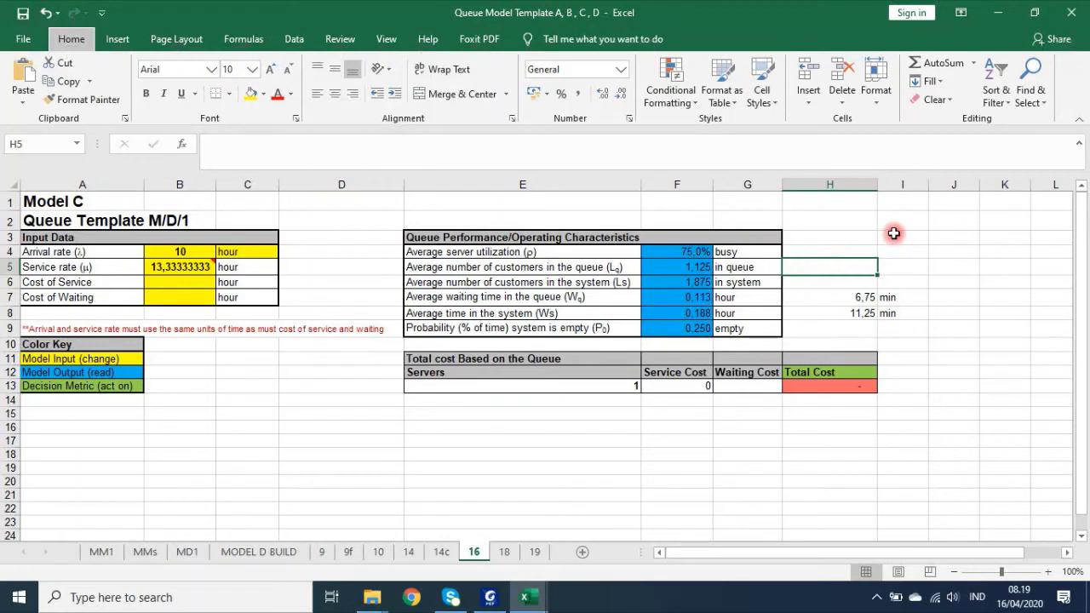
type("'")
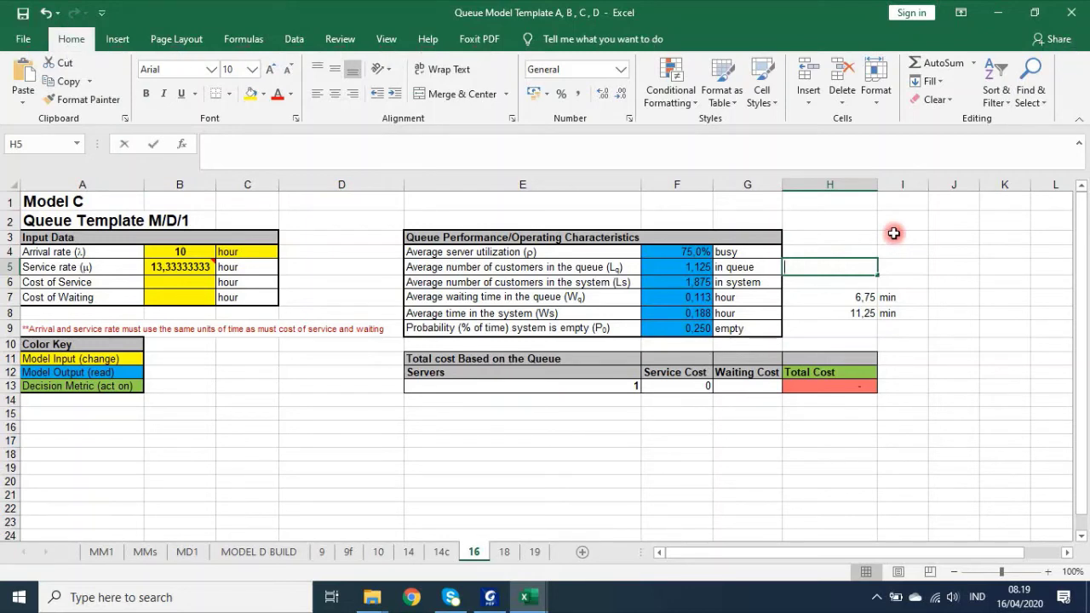
type("=")
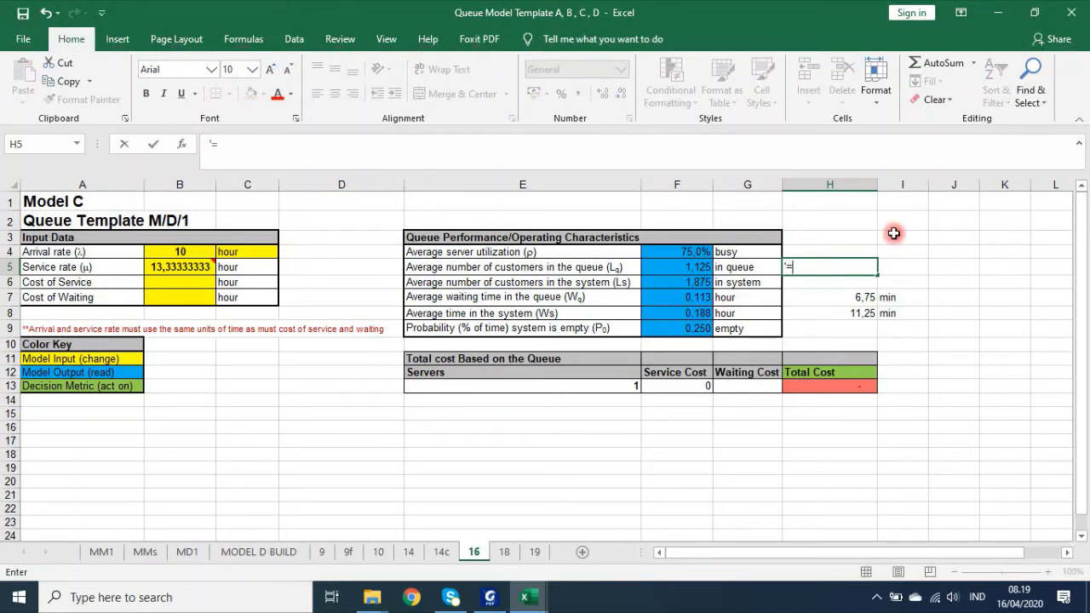
type("1")
type(" mobi")
type("l dalam antr")
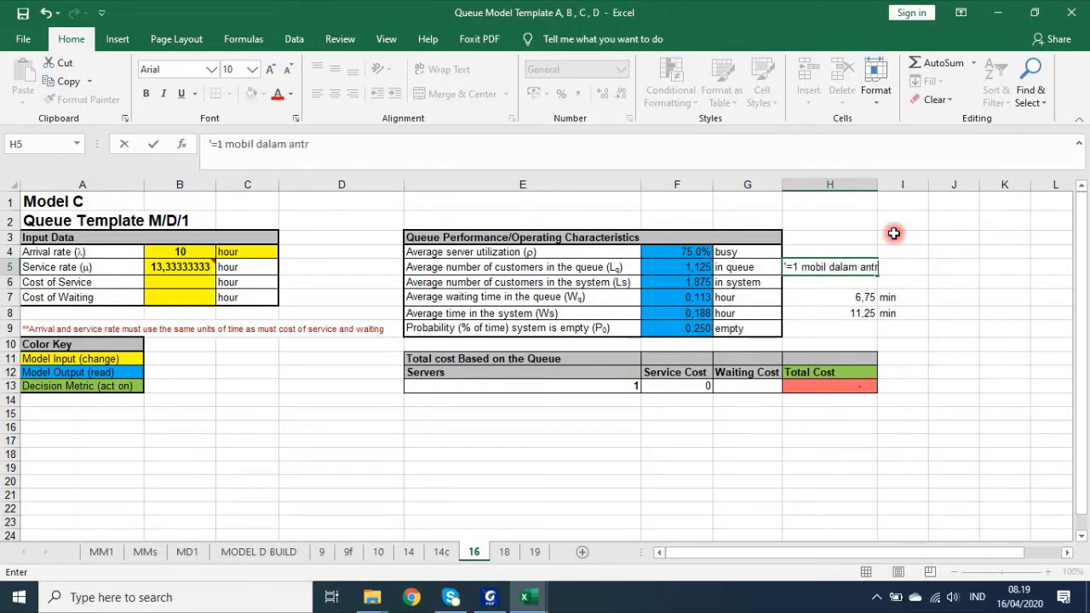
type("ean")
key("Return")
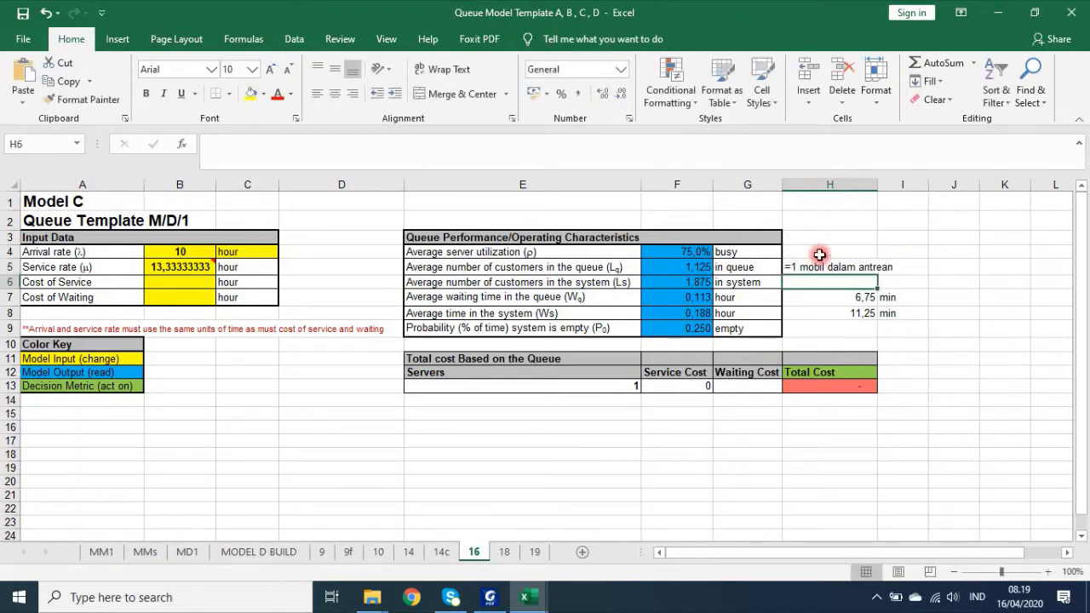
left_click(852, 268)
left_click(902, 266)
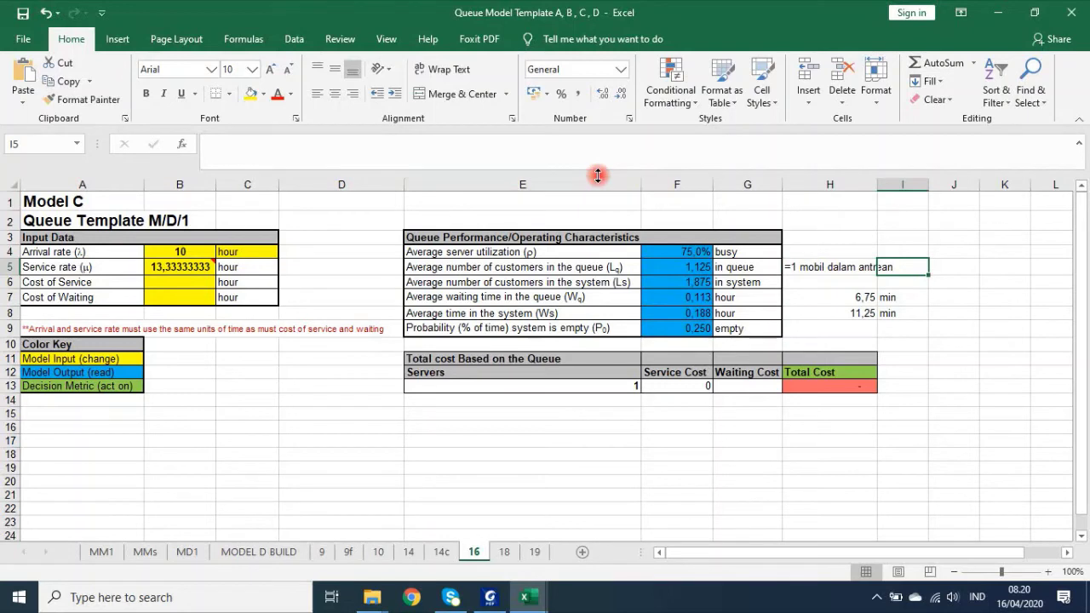
type("X")
key("Return")
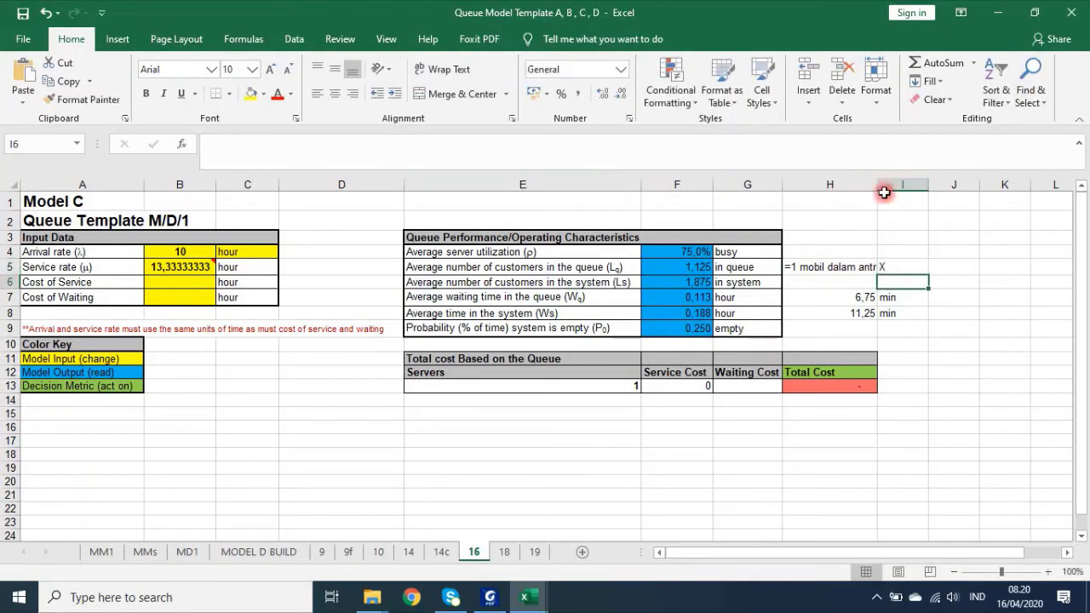
- Widen column H, then select the note and X in H5:I5 to clear them
left_click_drag(874, 185, 898, 268)
left_click(892, 267)
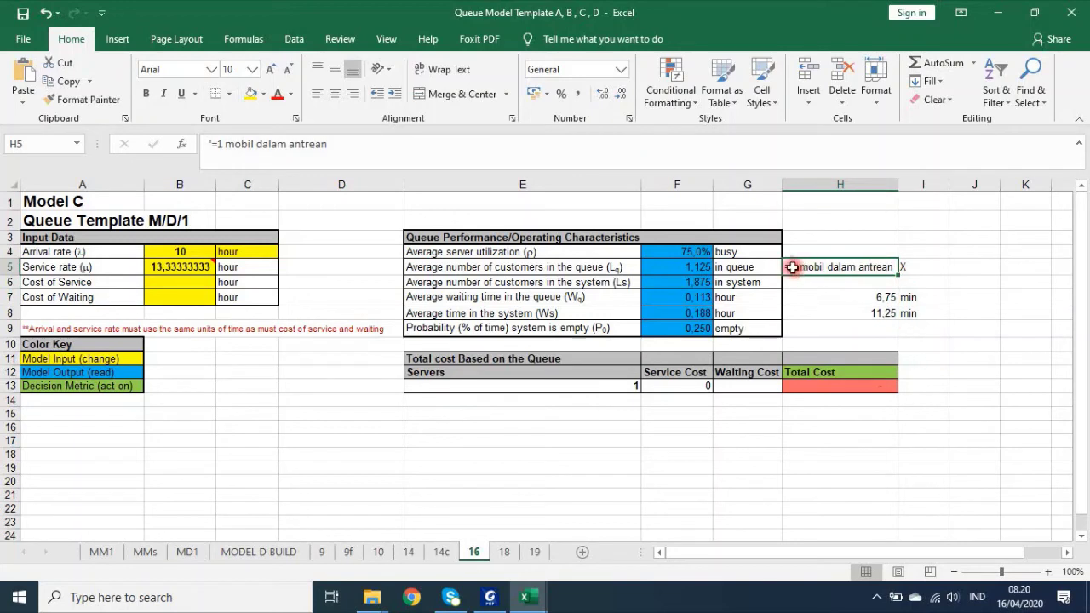
left_click(698, 267)
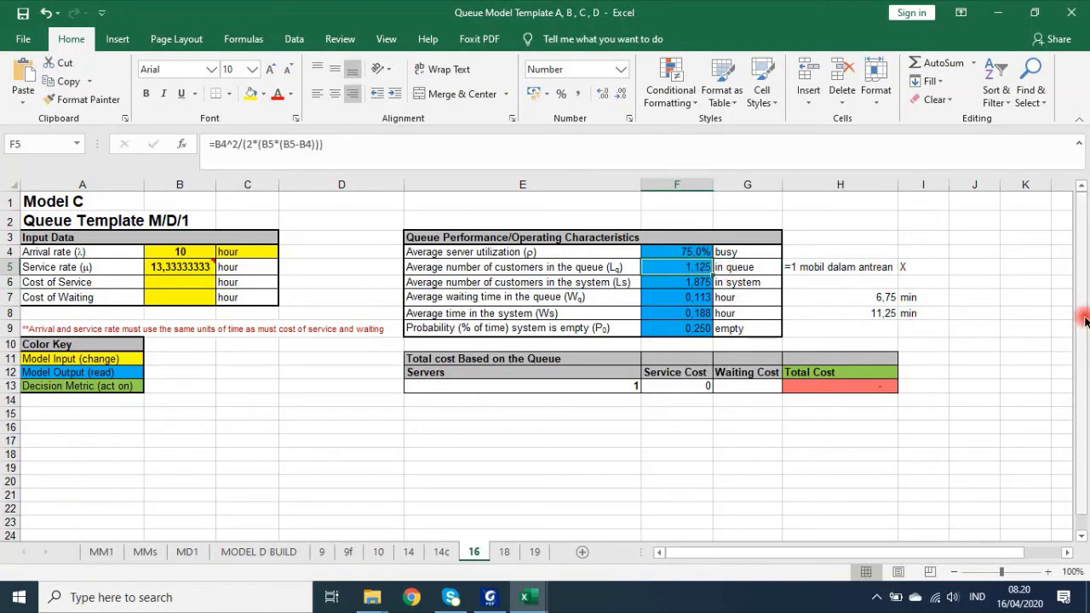
left_click(868, 267)
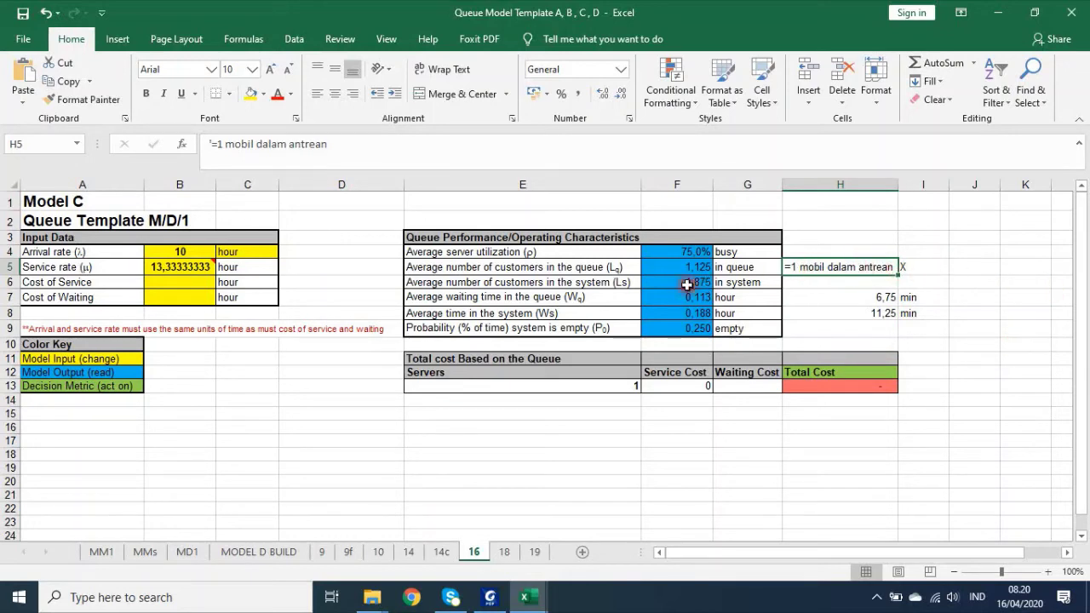
left_click_drag(854, 271, 936, 275)
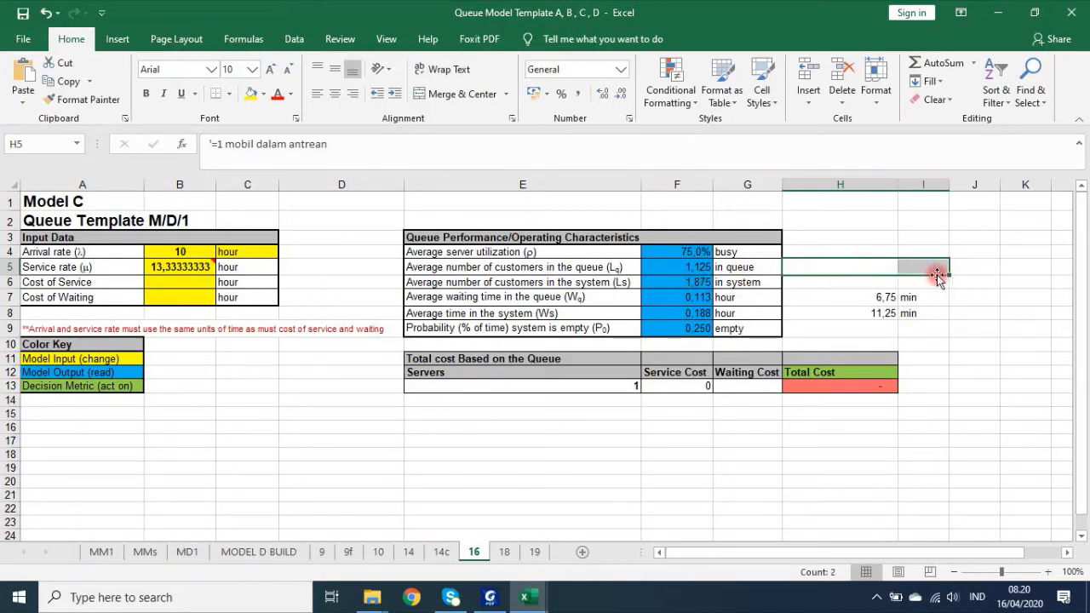
left_click(984, 331)
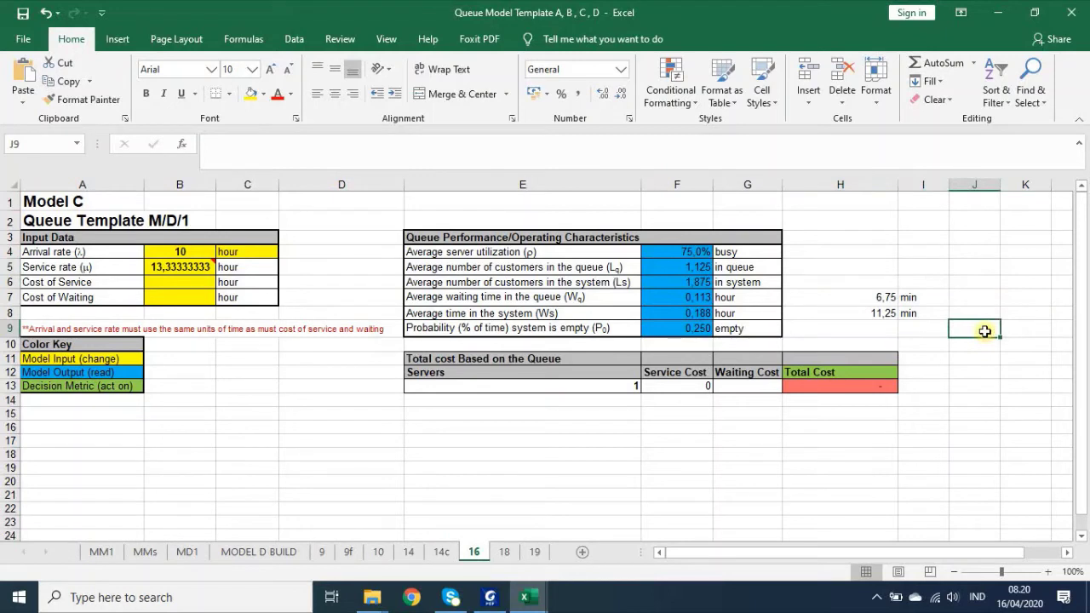
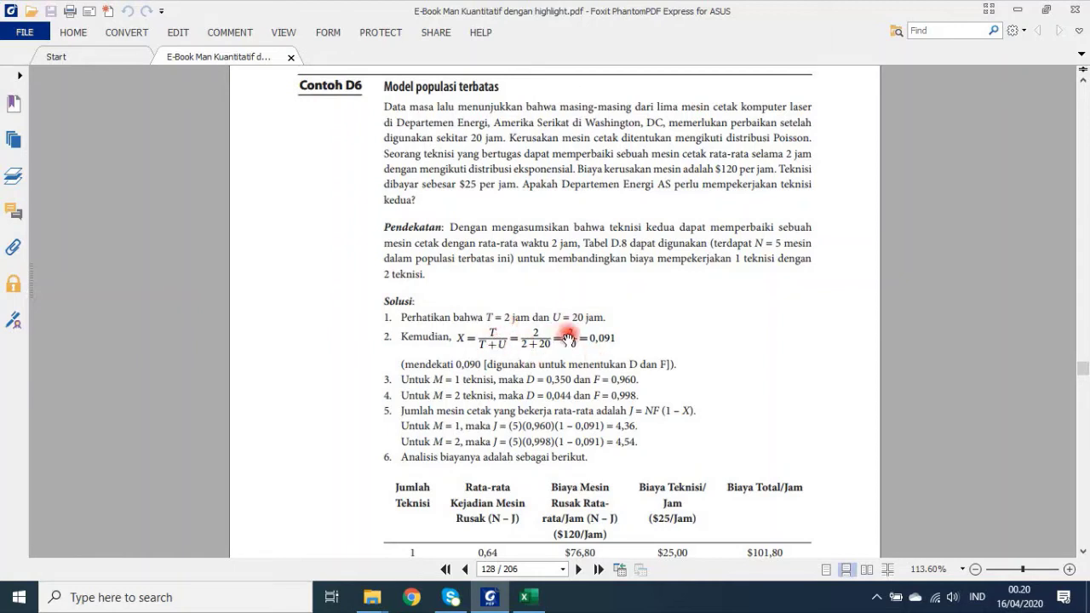
- Bring the queue model workbook to the front, maximized, on its MODEL D BUILD sheet
left_click(522, 601)
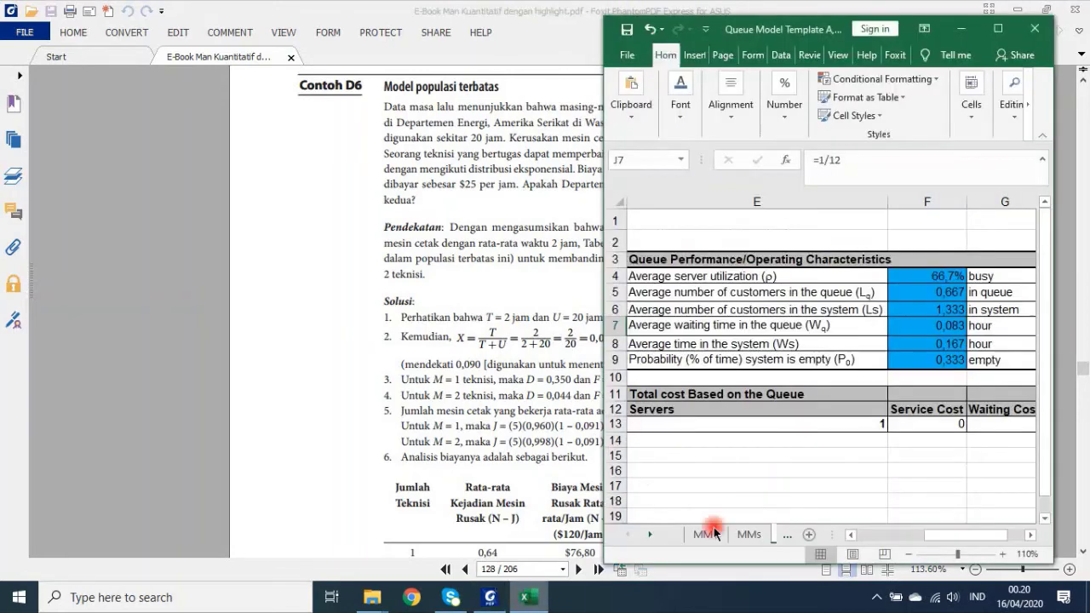
left_click(1032, 7)
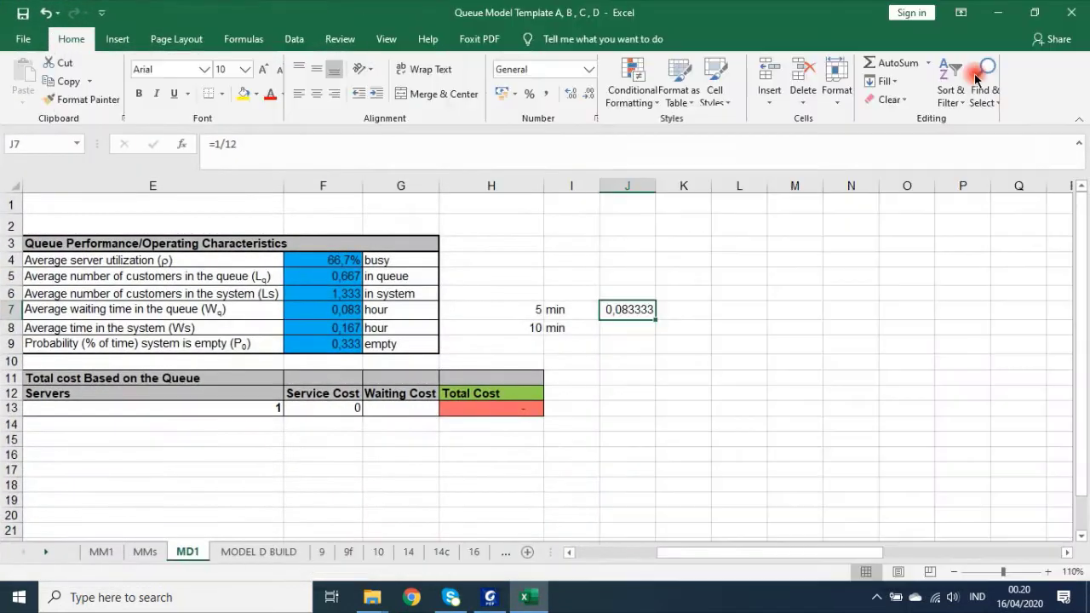
left_click(279, 554)
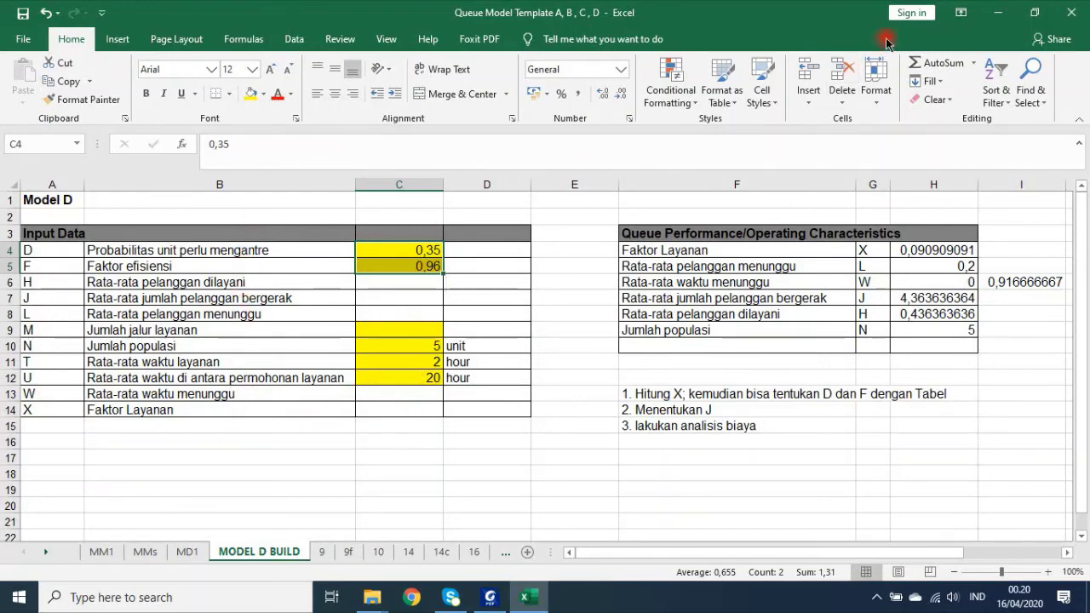
- Tile Excel beside the PDF at example D6 and zoom the sheet to 90%
left_click(1033, 12)
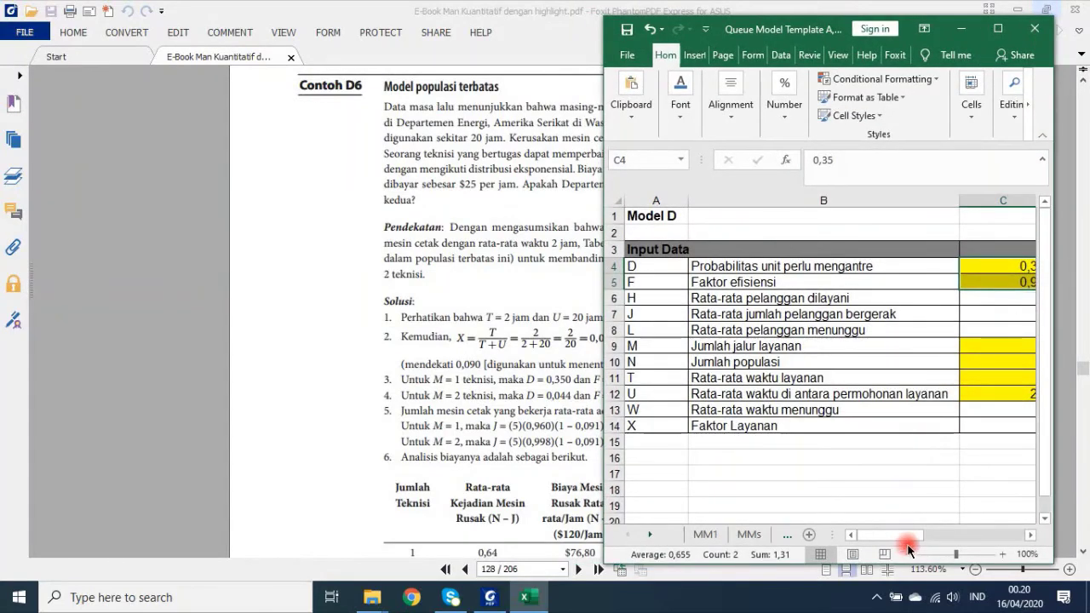
left_click(592, 473)
left_click(1045, 9)
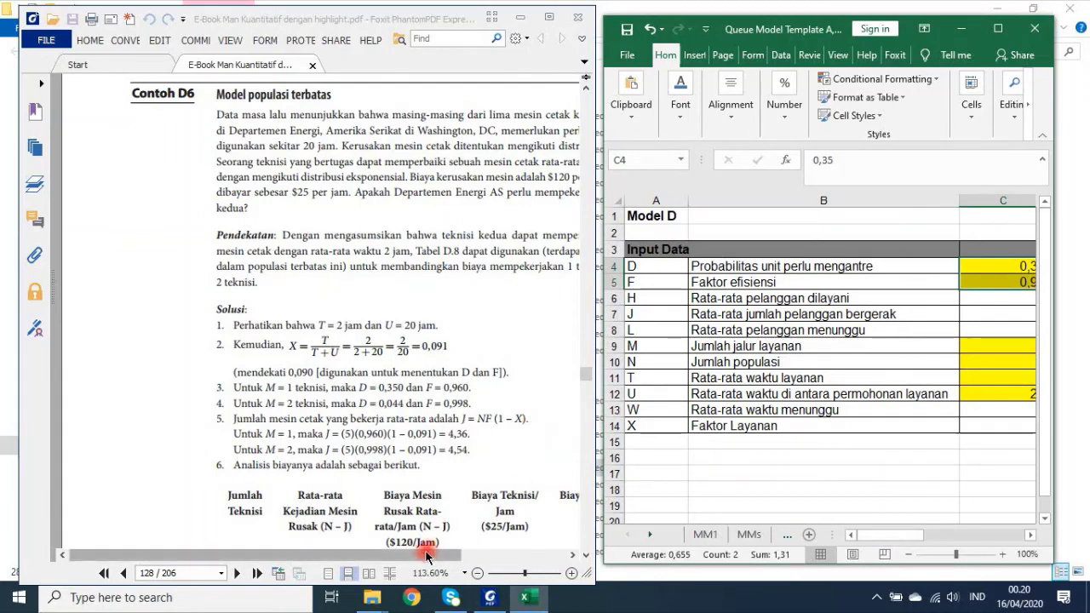
scroll(453, 560, "right", 2)
scroll(454, 560, "right", 2)
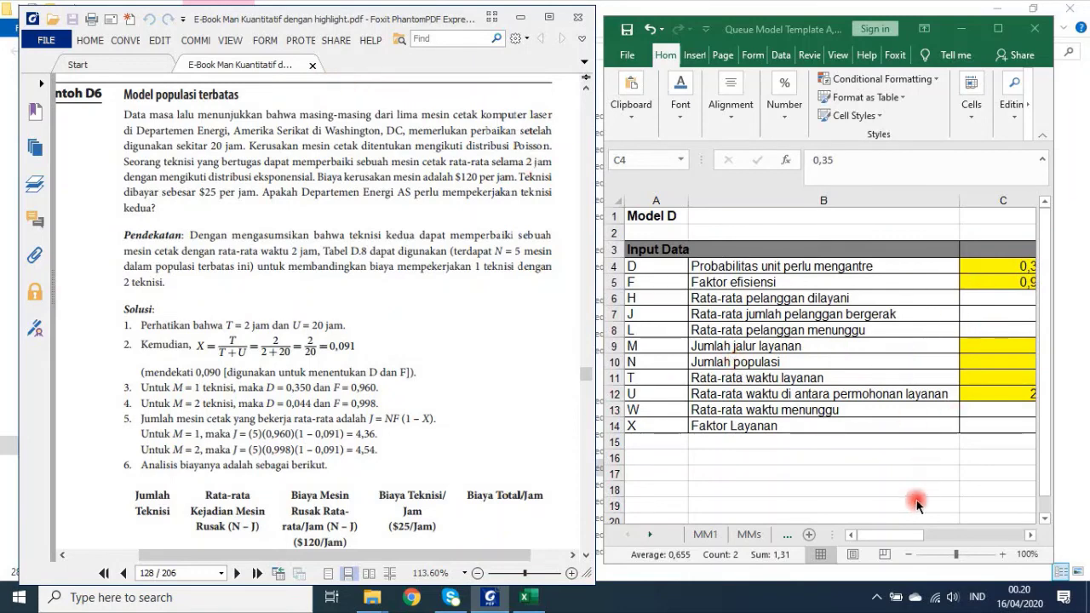
left_click(908, 554)
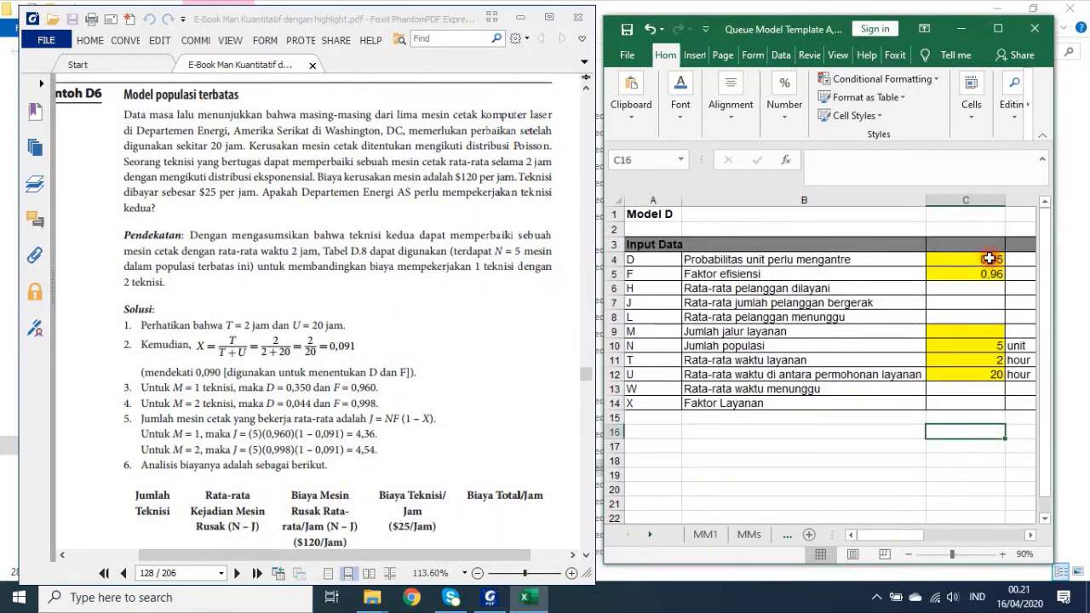
- Clear the old values from input cells C4:C13
left_click_drag(985, 260, 983, 388)
key("Delete")
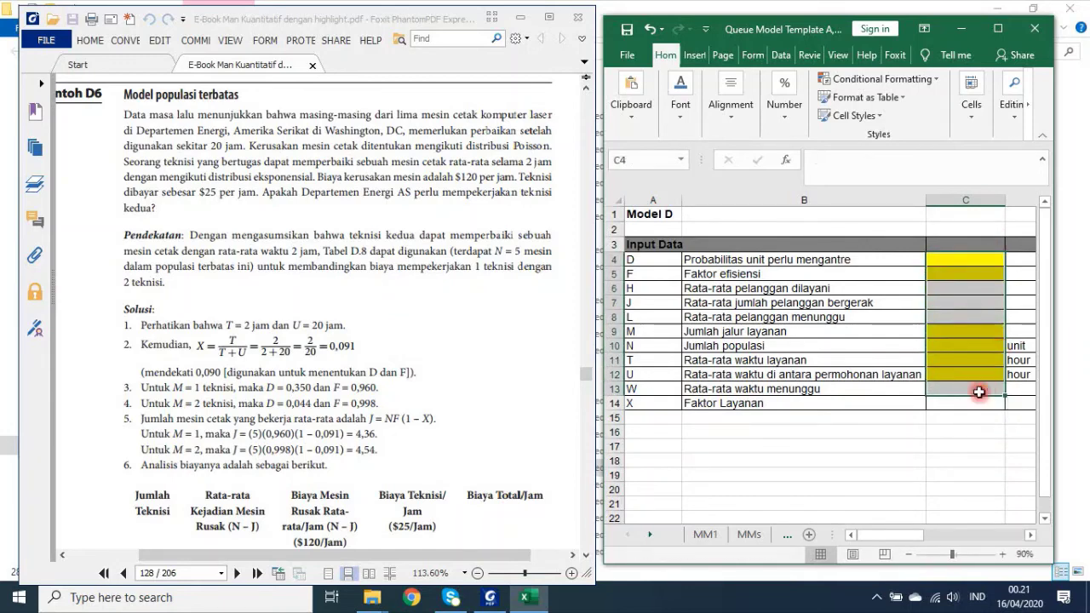
left_click(965, 437)
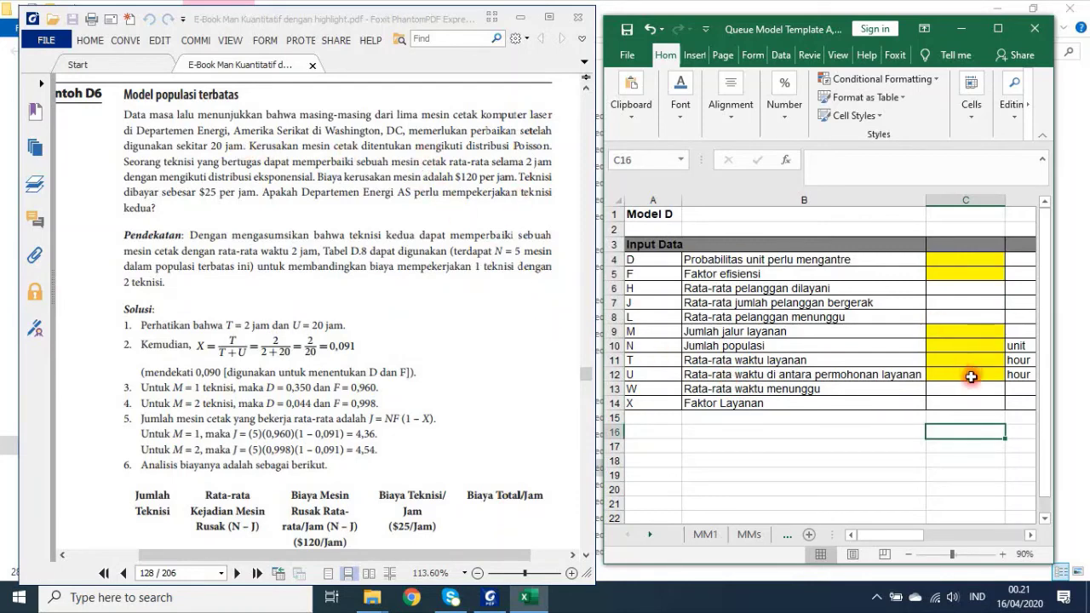
- Enter 20 hours for U in cell C12
left_click(971, 376)
type("20")
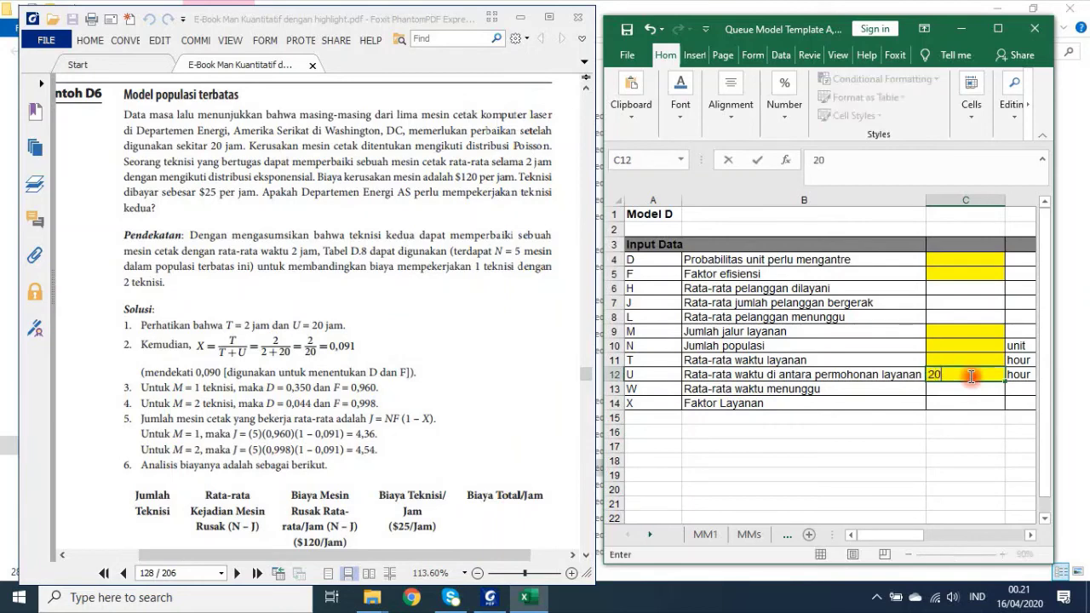
key("Return")
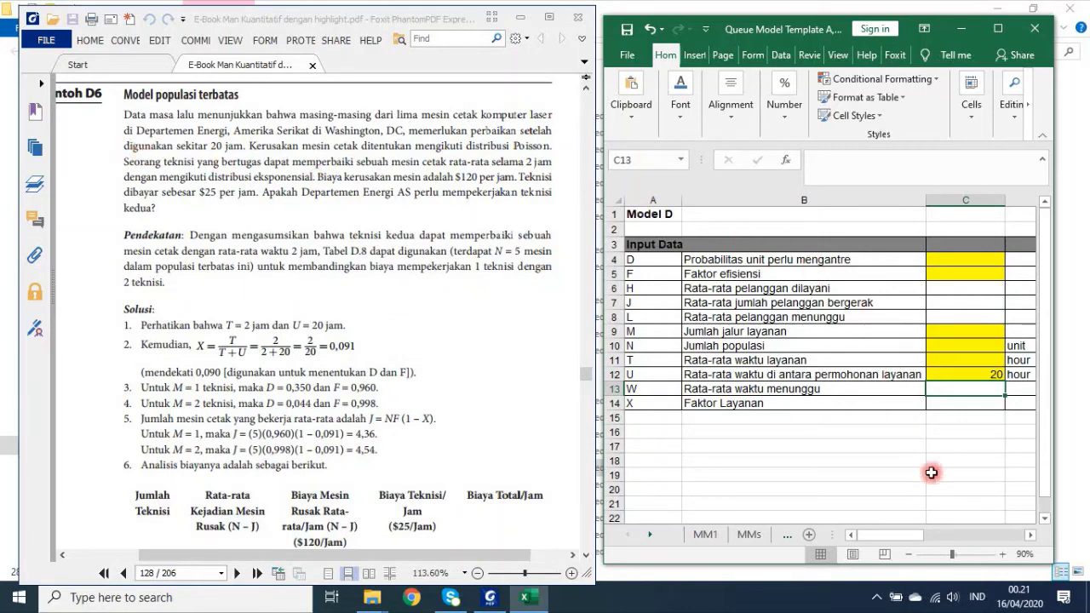
- Enter T = 2 in C11, N = 5 in C10 and M = 1 in C9
left_click(953, 357)
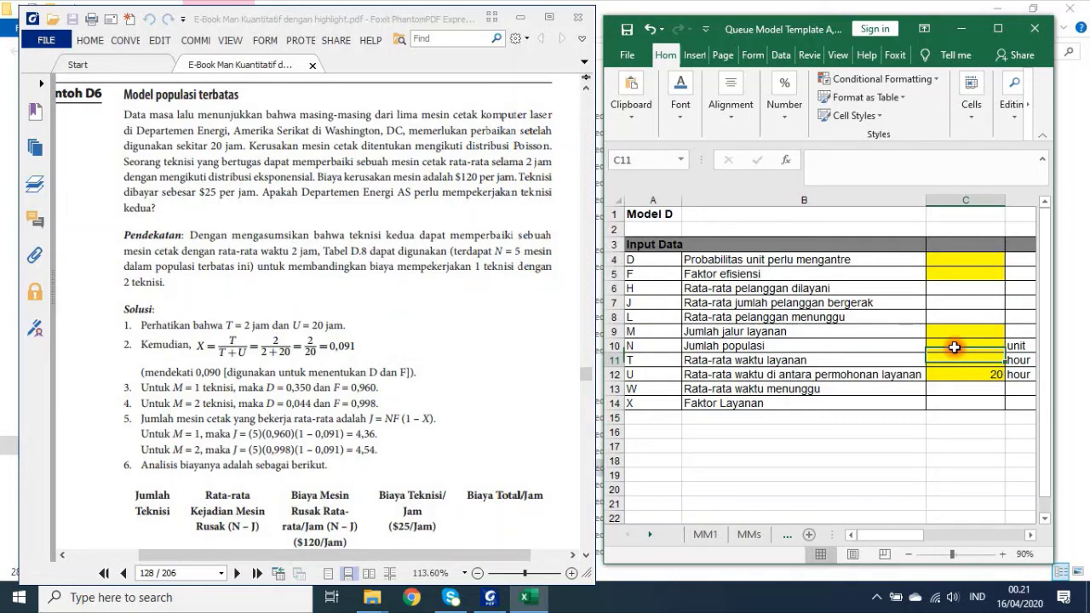
key("F4")
type("2")
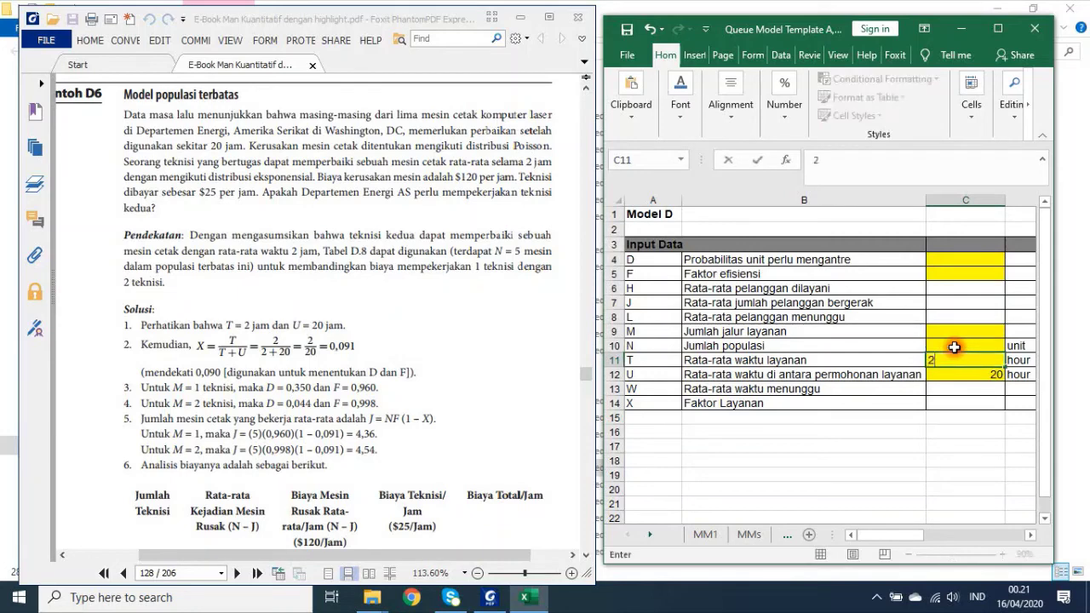
double_click(953, 346)
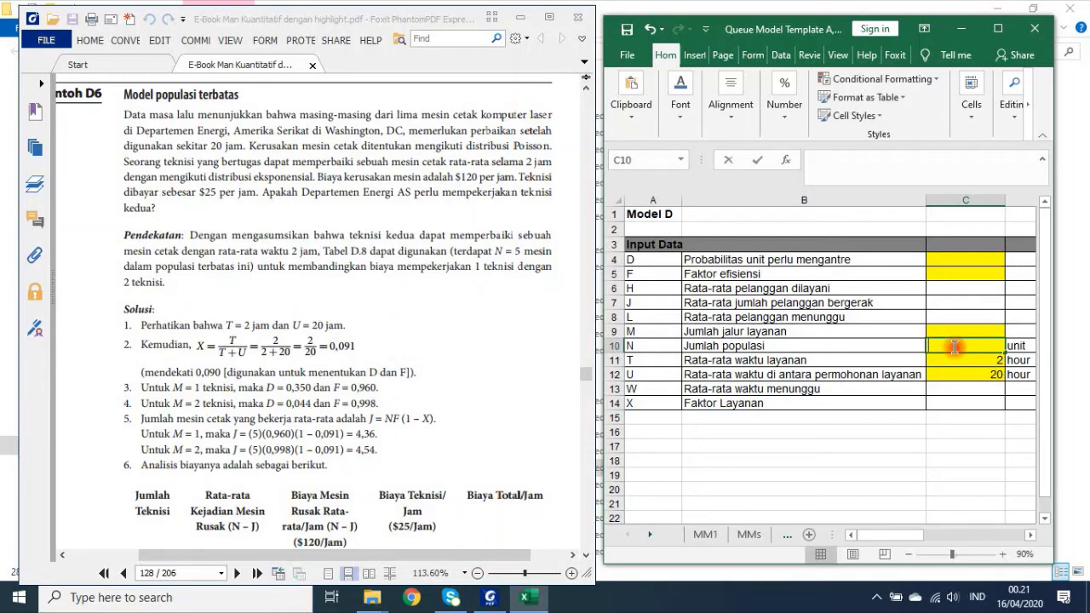
type("5")
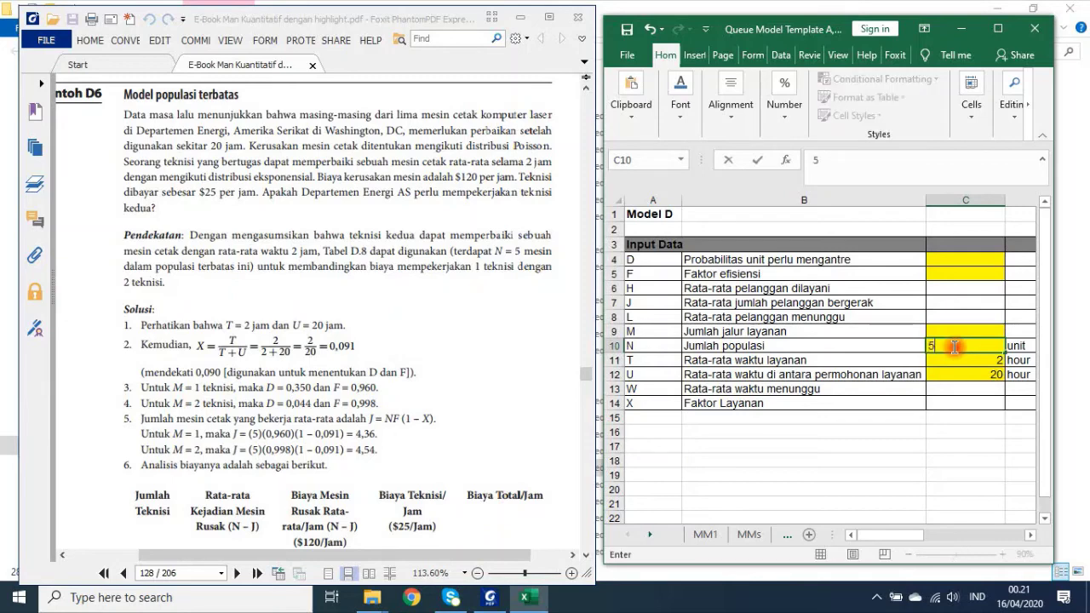
key("shift+Return")
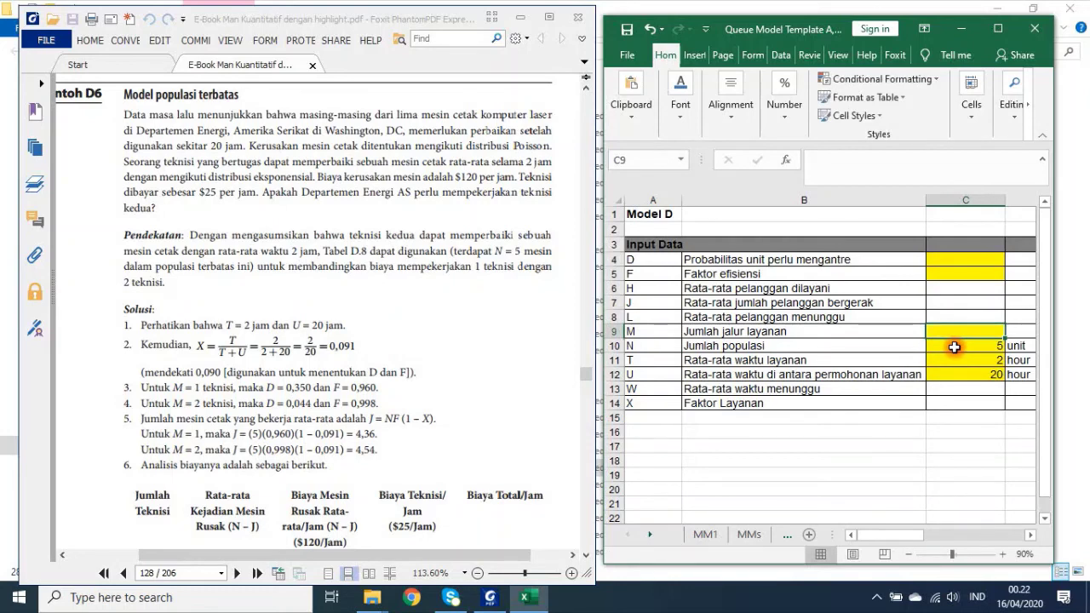
key("F2")
type("1")
key("Return")
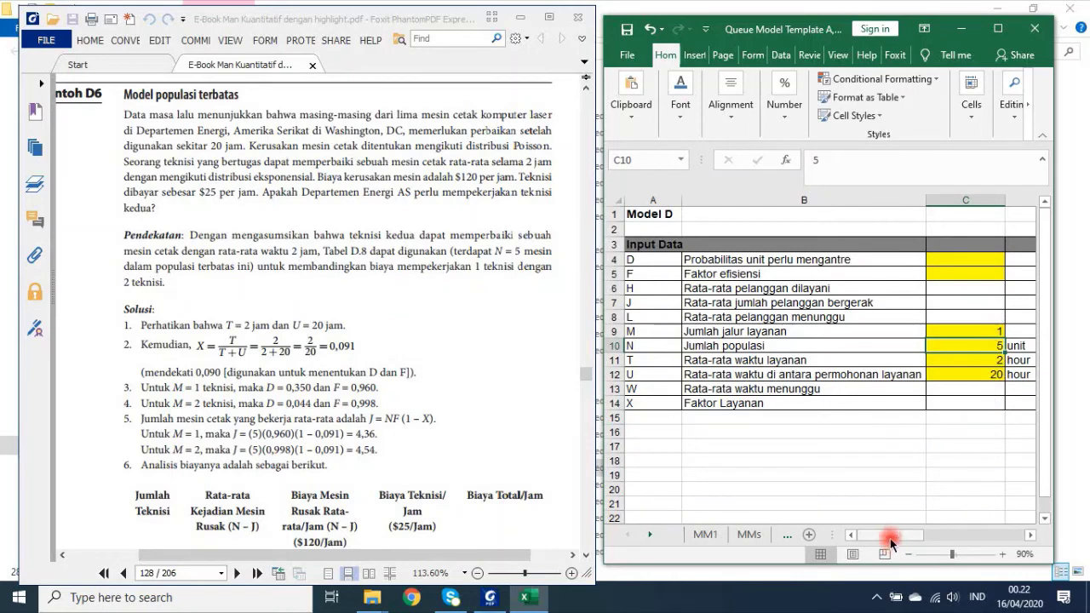
left_click_drag(890, 535, 959, 534)
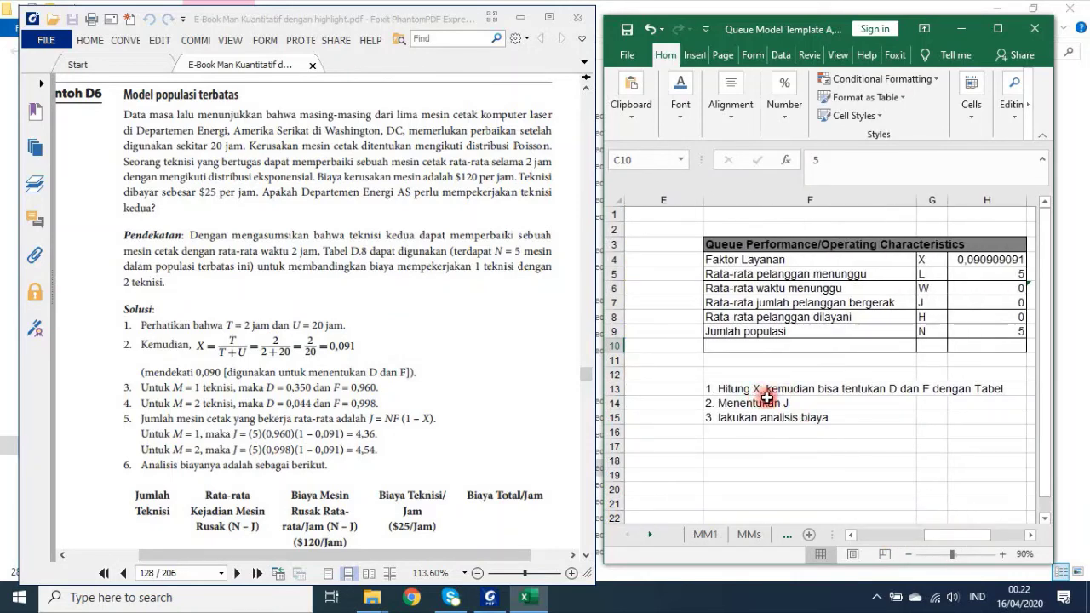
left_click(979, 261)
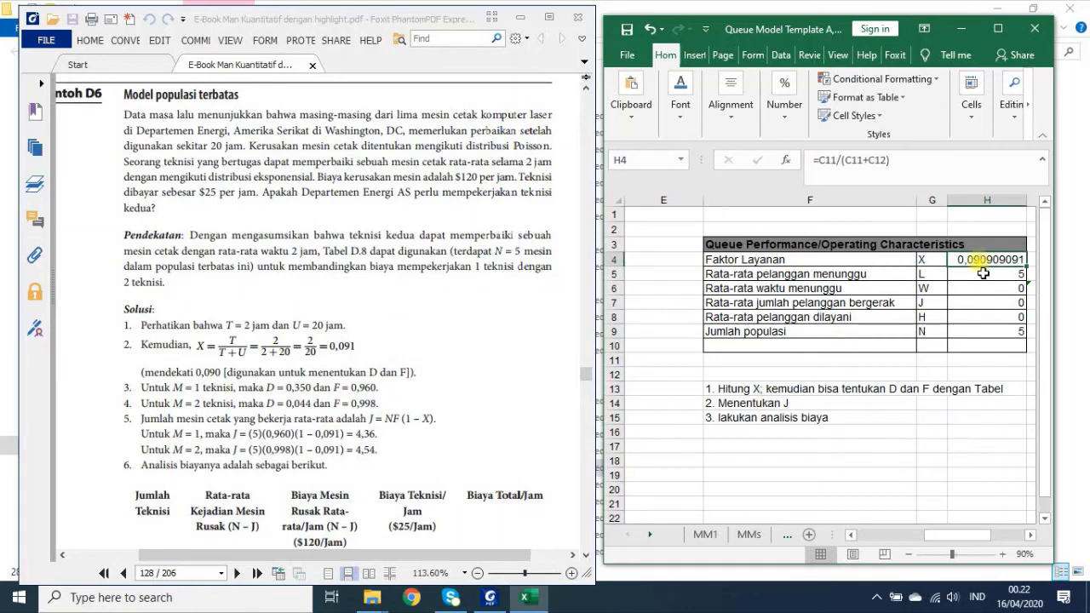
left_click(876, 391)
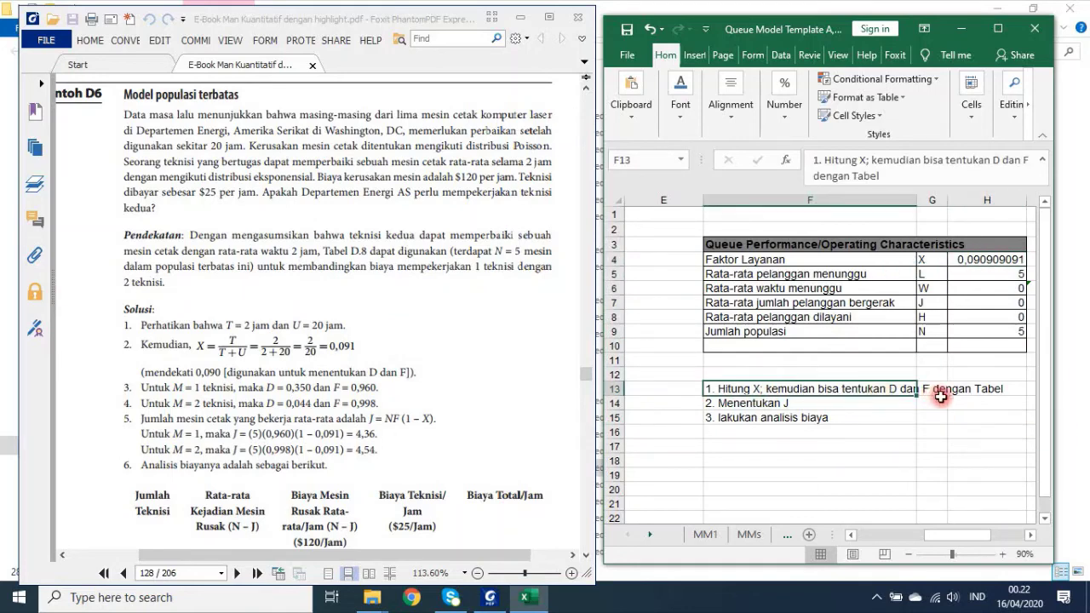
key("ctrl+Page_Down")
left_click_drag(987, 260, 988, 274)
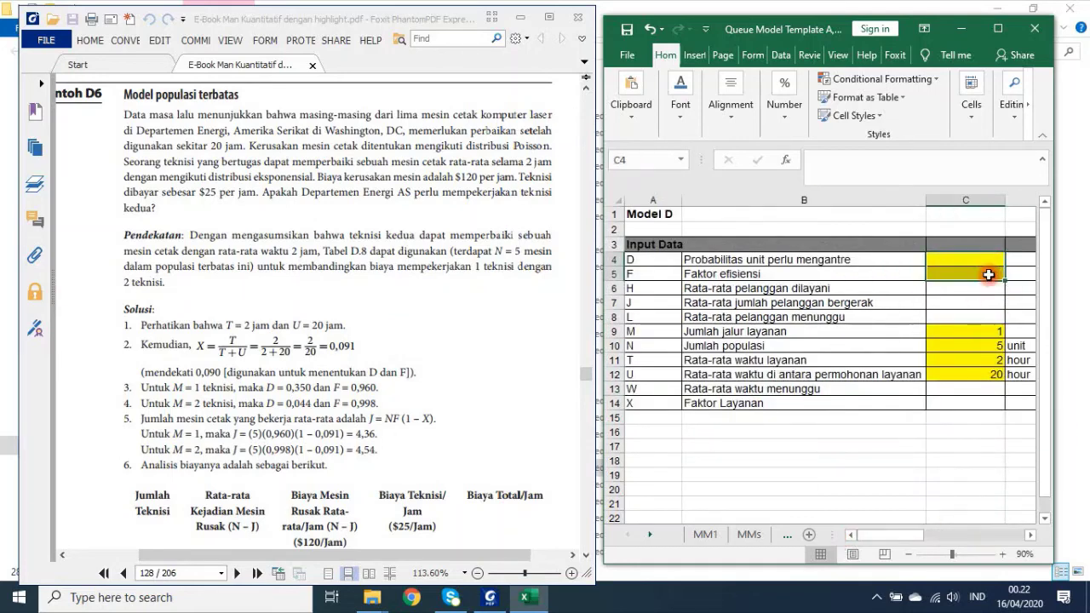
mouse_move(915, 535)
left_mouse_down()
mouse_move(1020, 534)
mouse_move(1000, 534)
left_mouse_up()
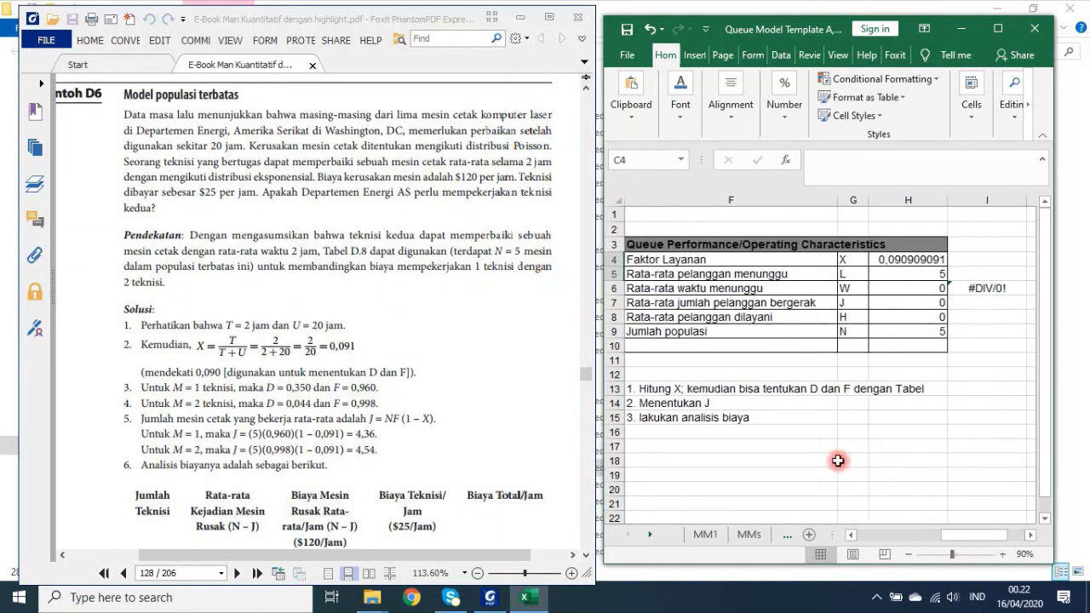
left_click(807, 431)
left_click(937, 302)
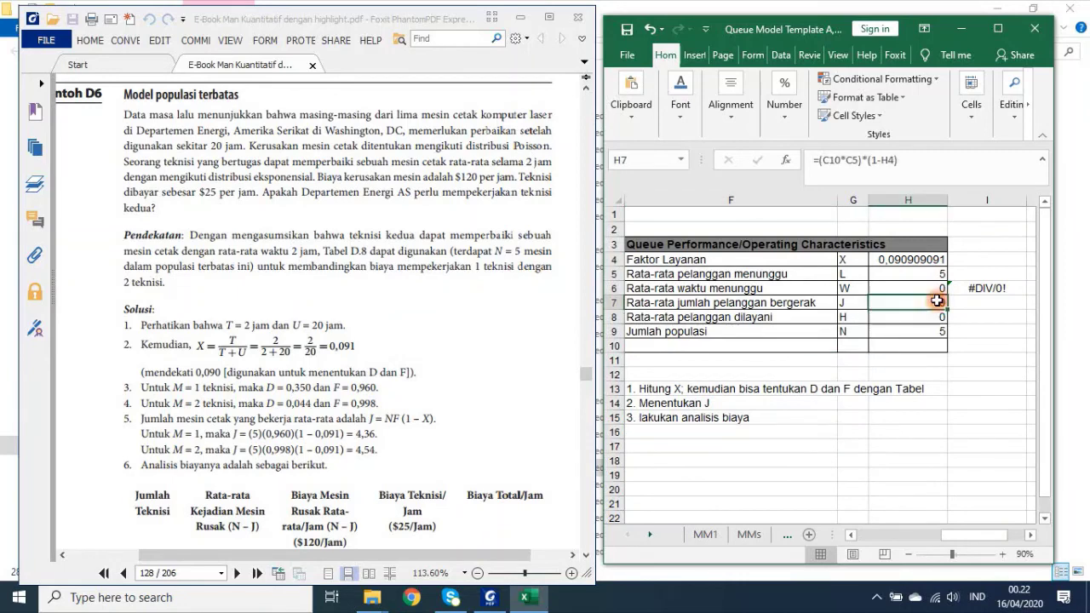
key("Down")
key("Down")
key("Right")
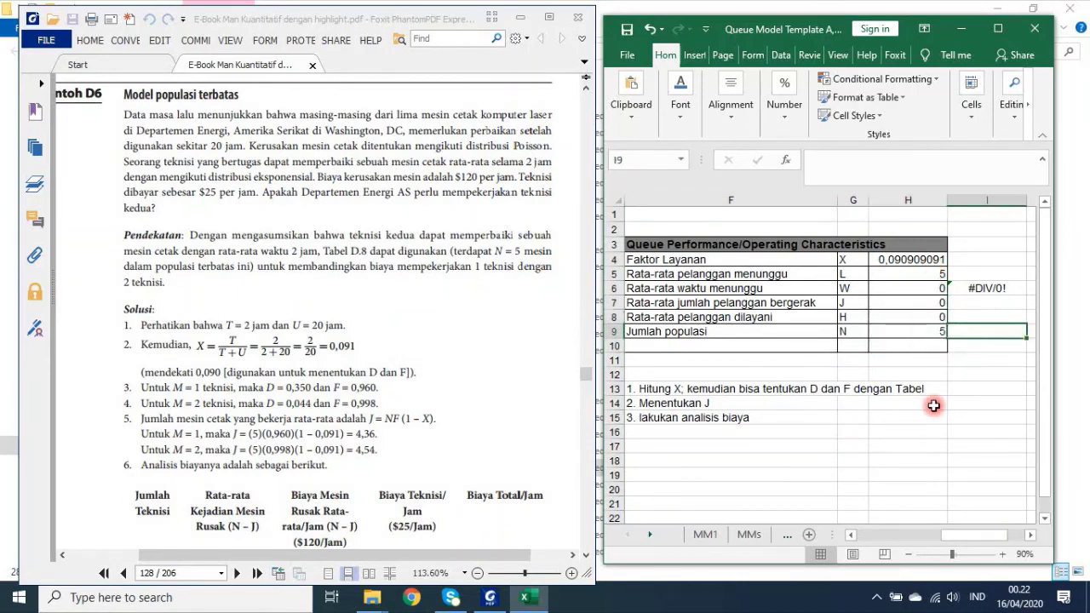
left_click(885, 448)
left_click_drag(966, 535, 901, 549)
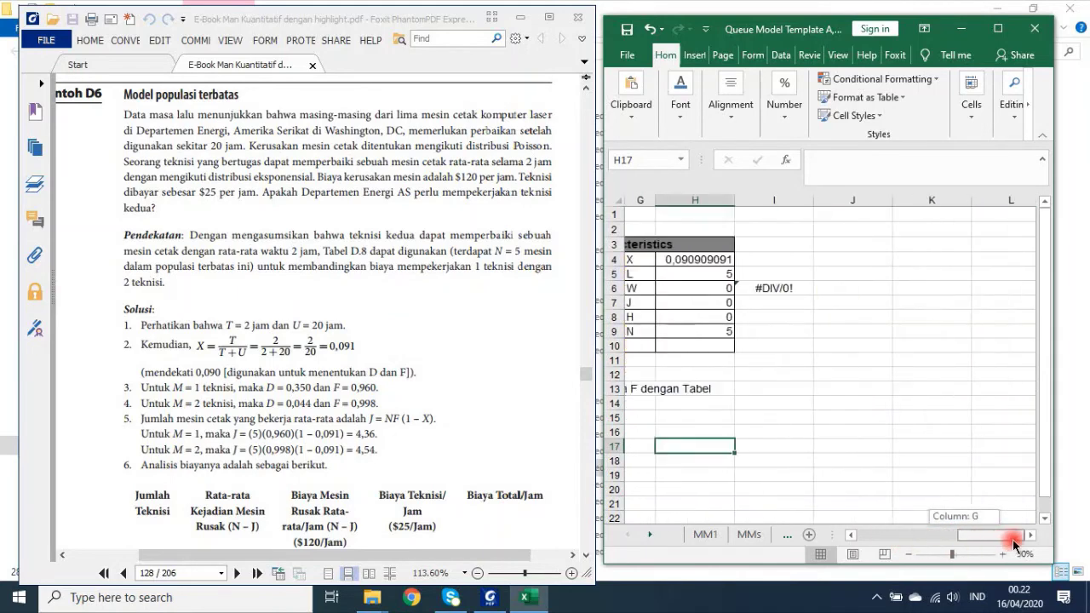
left_click_drag(900, 549, 966, 549)
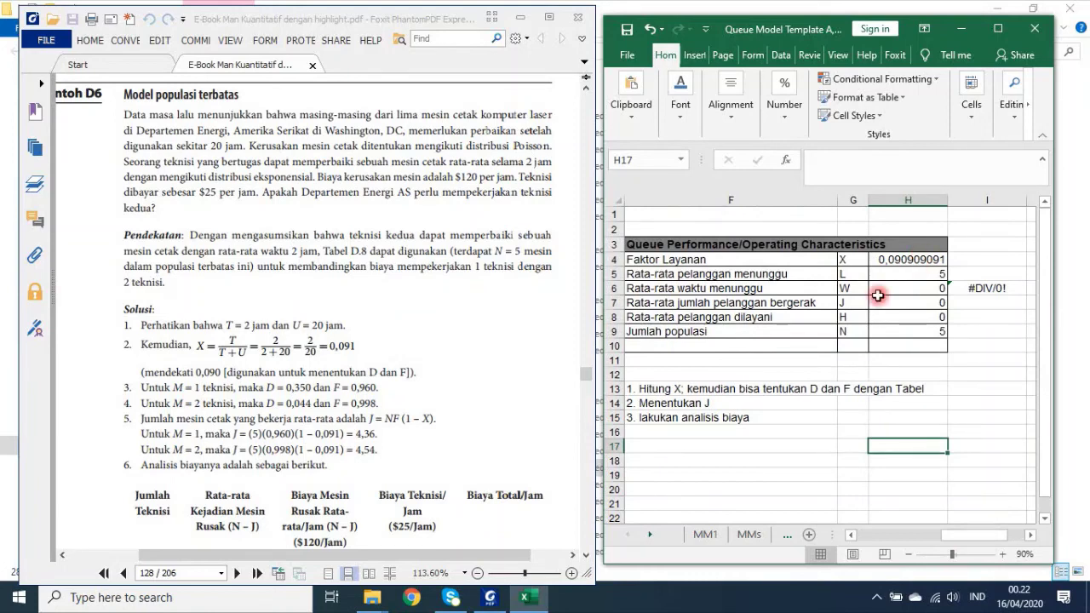
- Scroll the PDF textbook from page 128 to Table D.8 for N = 5 on page 130
left_click(455, 365)
scroll(378, 332, "up", 5)
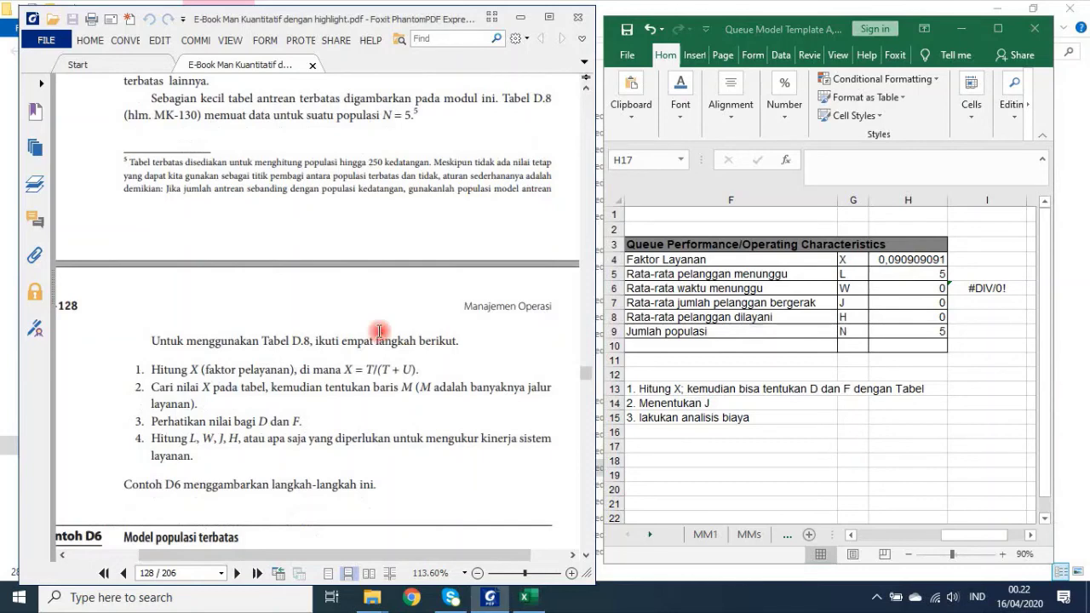
scroll(379, 332, "up", 5)
scroll(379, 332, "up", 5)
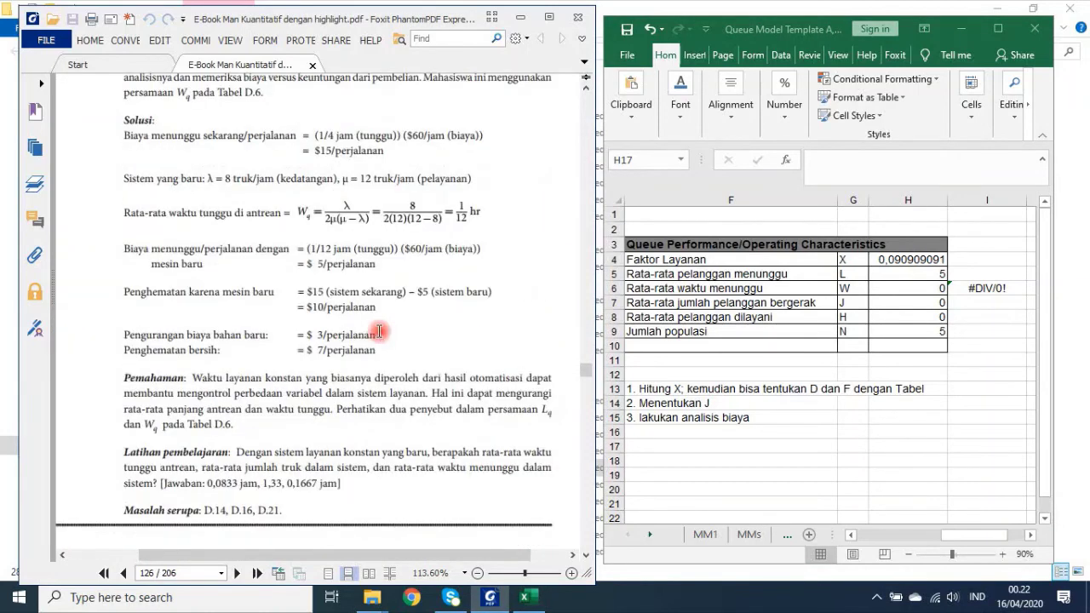
scroll(379, 332, "up", 5)
scroll(379, 332, "up", 10)
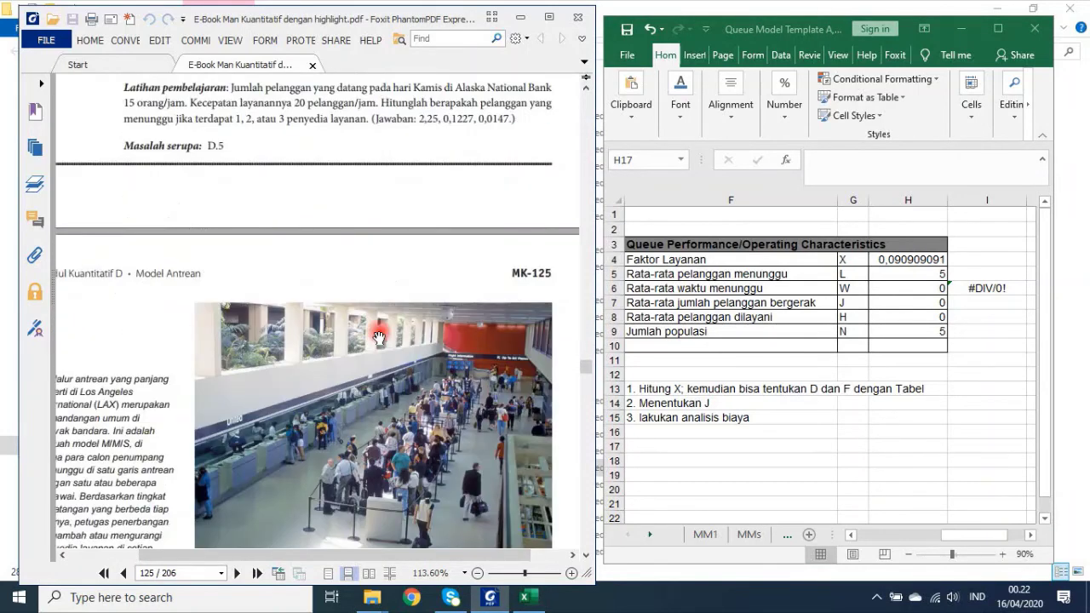
scroll(379, 338, "down", 5)
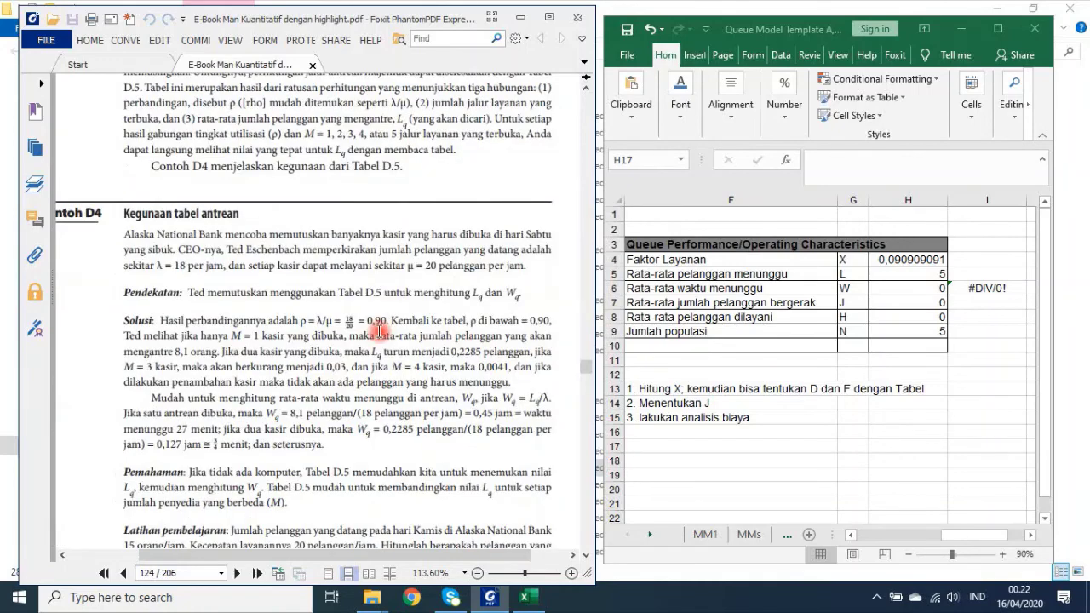
scroll(379, 338, "down", 5)
scroll(379, 337, "down", 8)
scroll(379, 336, "down", 8)
scroll(379, 337, "down", 8)
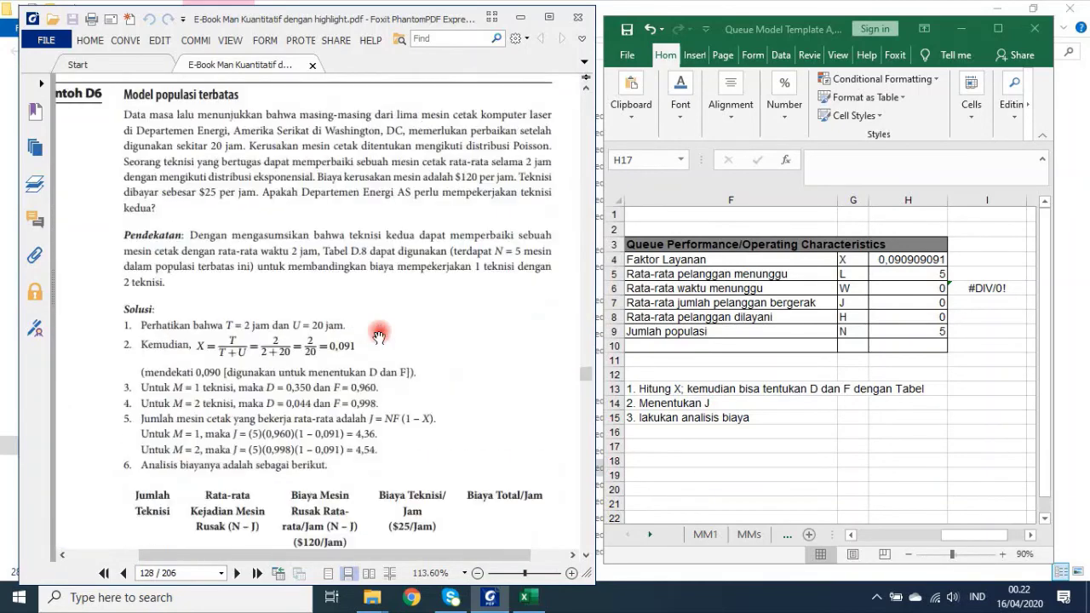
scroll(379, 336, "down", 8)
scroll(379, 334, "down", 5)
scroll(379, 333, "down", 8)
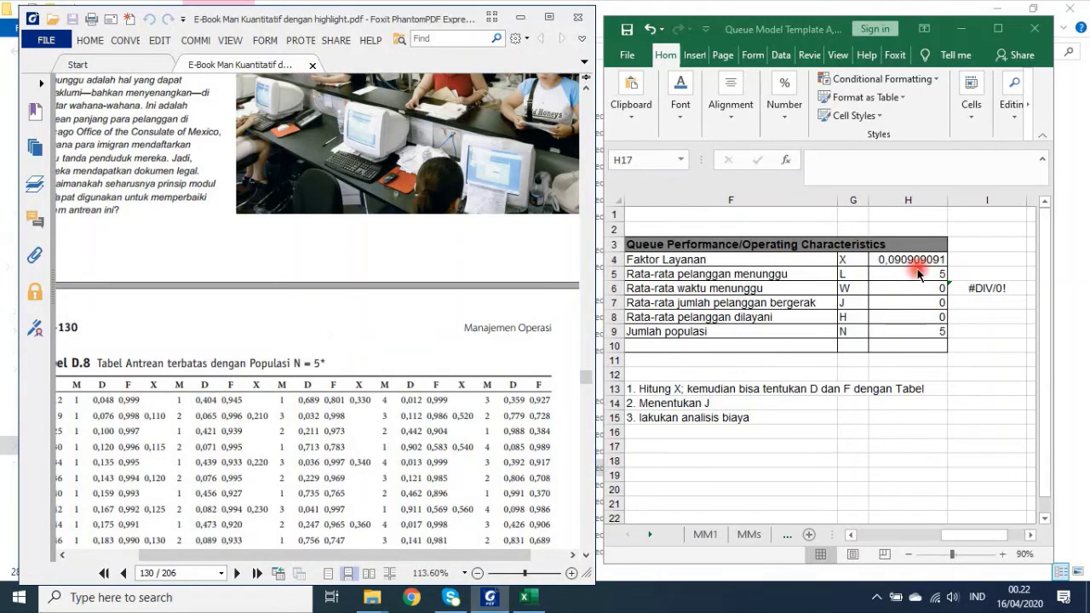
- Maximize the PDF and scroll Table D.8 to the X = 0,90 rows for one and two servers
left_click(548, 16)
scroll(442, 402, "down", 1)
scroll(441, 402, "down", 1)
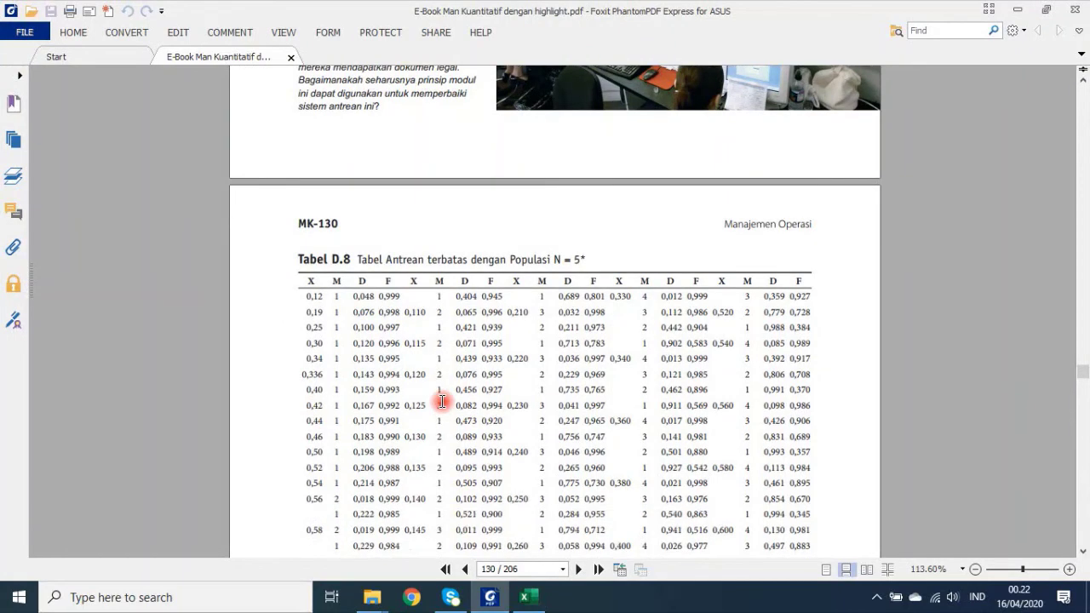
scroll(442, 402, "down", 2)
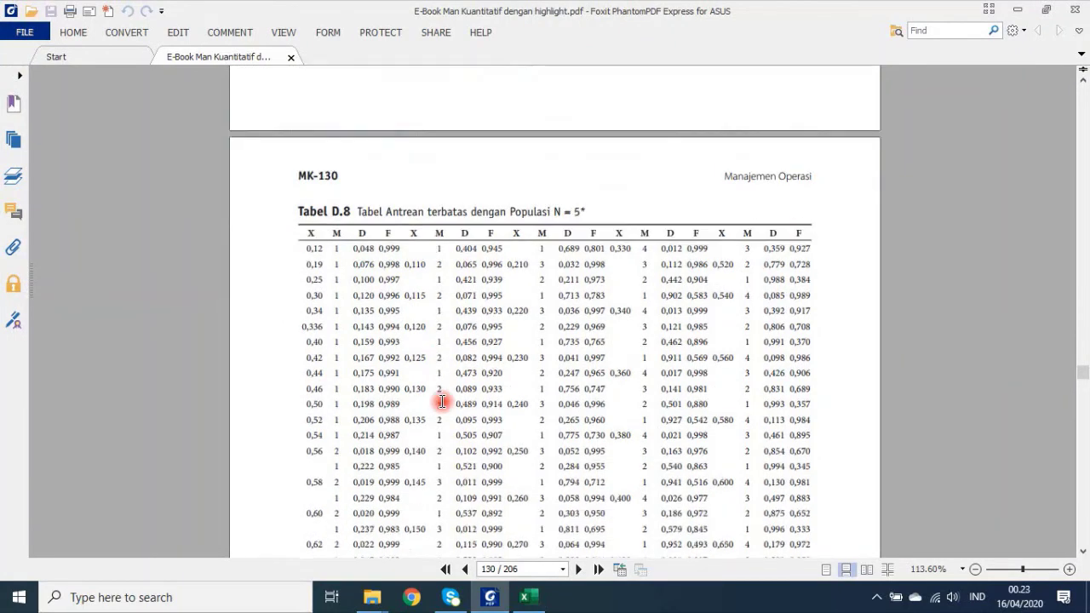
scroll(442, 402, "down", 1)
scroll(442, 401, "down", 1)
scroll(441, 402, "down", 1)
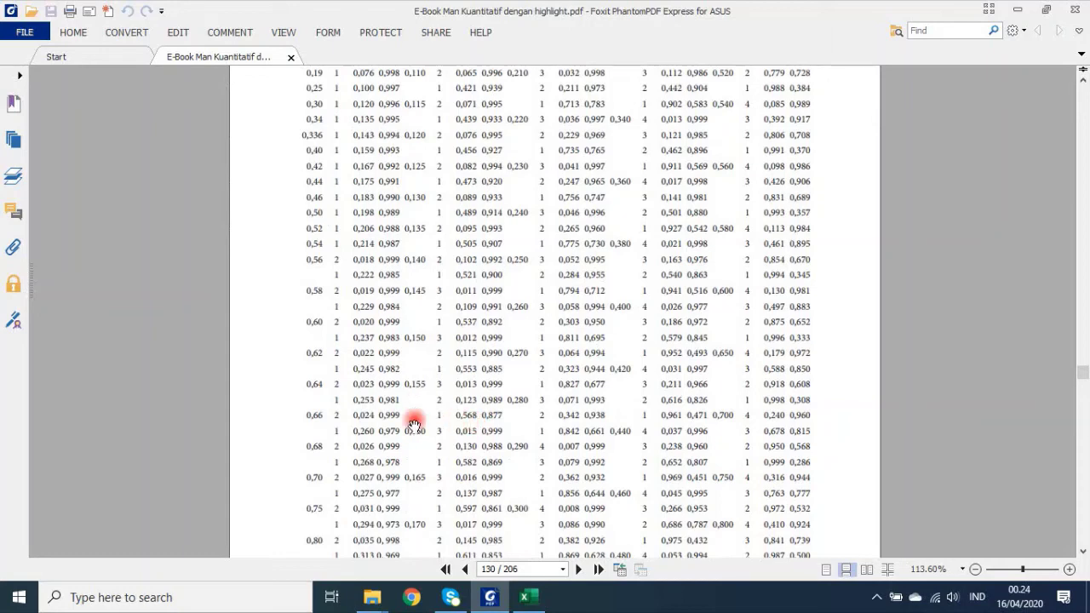
scroll(413, 425, "down", 3)
scroll(413, 426, "down", 2)
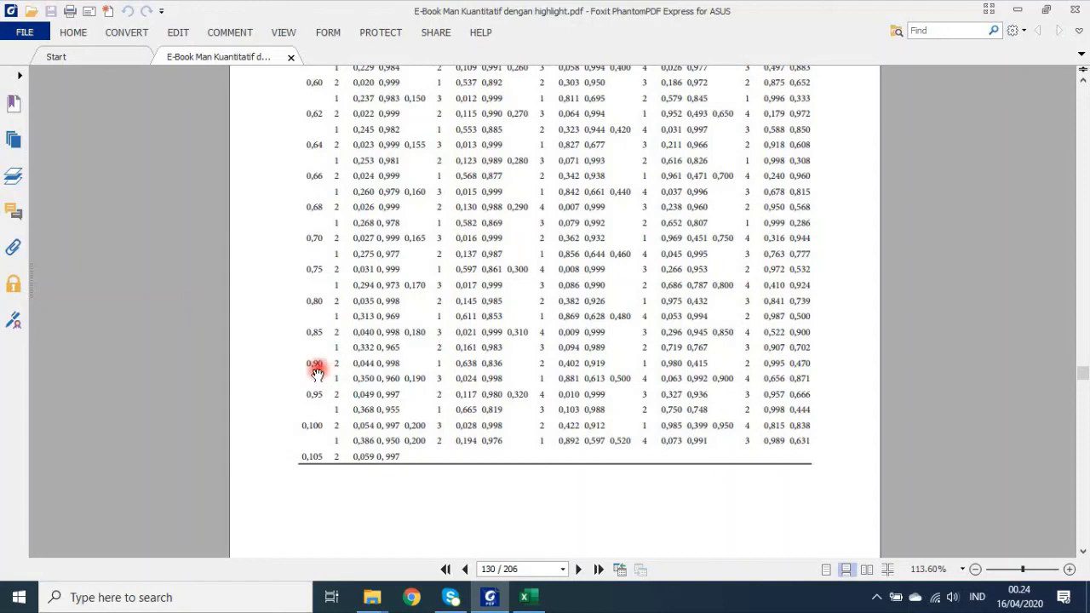
scroll(316, 368, "up", 1)
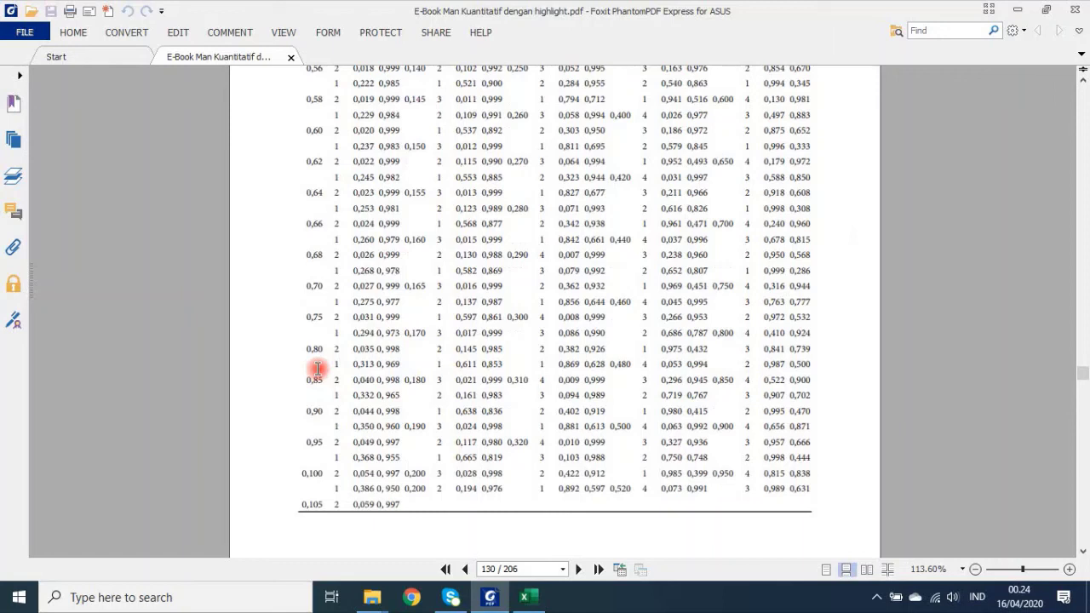
scroll(317, 368, "up", 2)
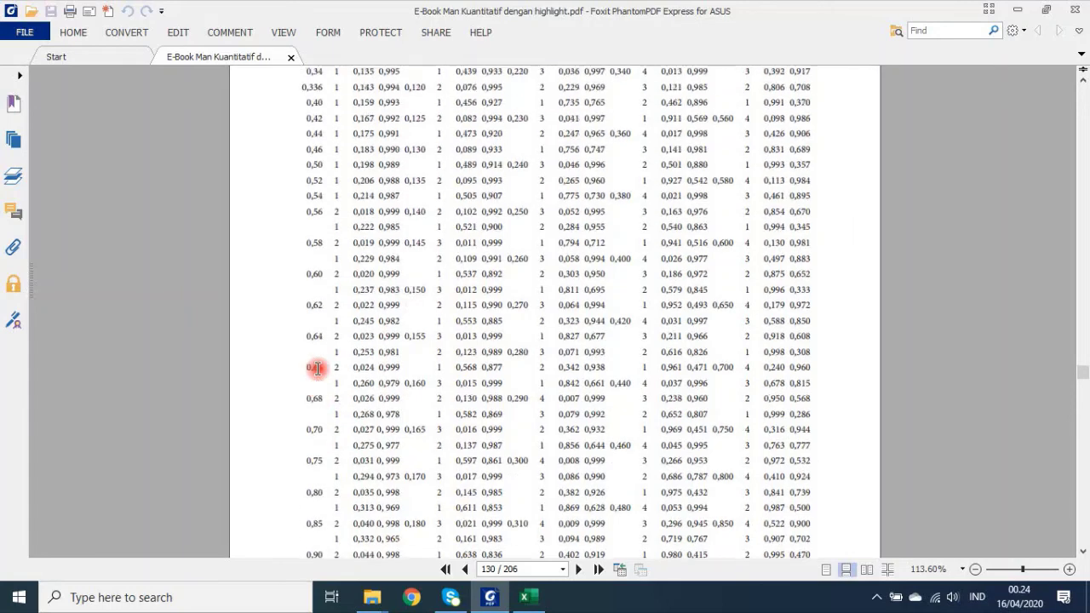
scroll(317, 368, "up", 2)
scroll(317, 368, "up", 2)
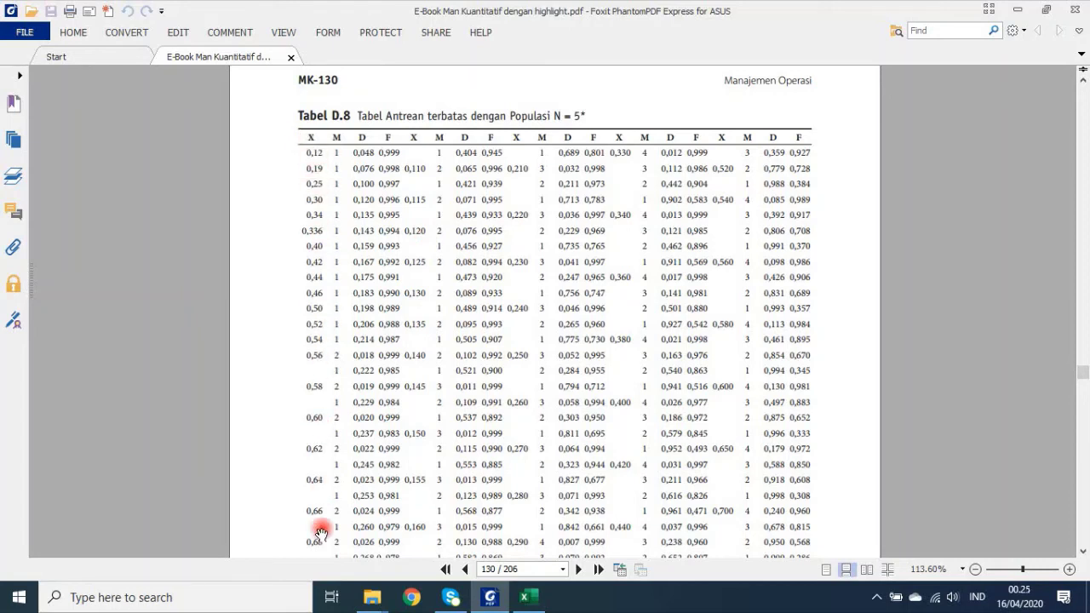
scroll(316, 462, "down", 1)
scroll(329, 481, "down", 4)
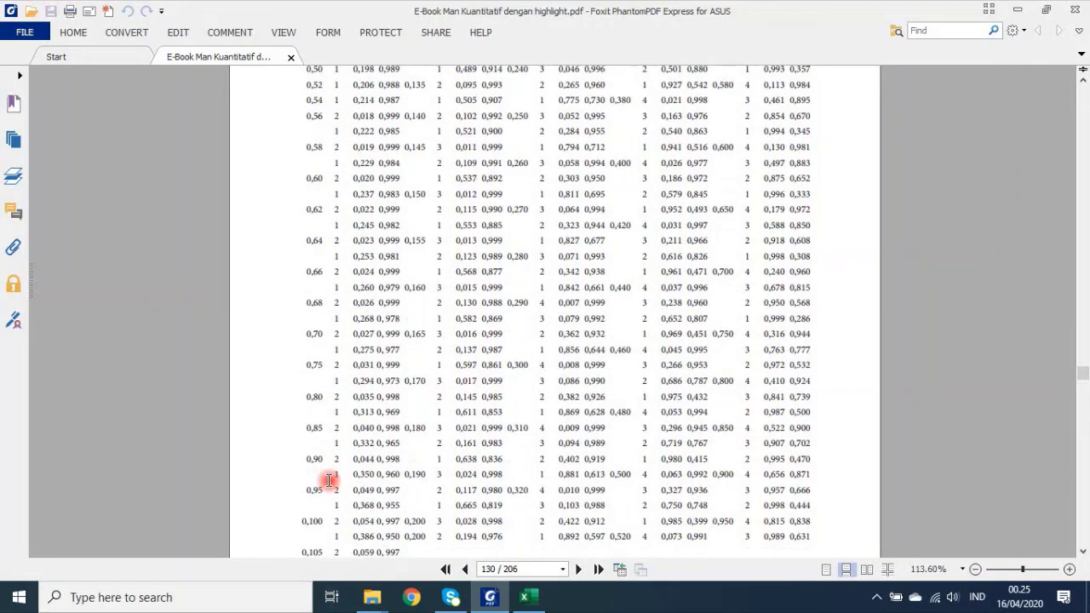
scroll(329, 481, "down", 2)
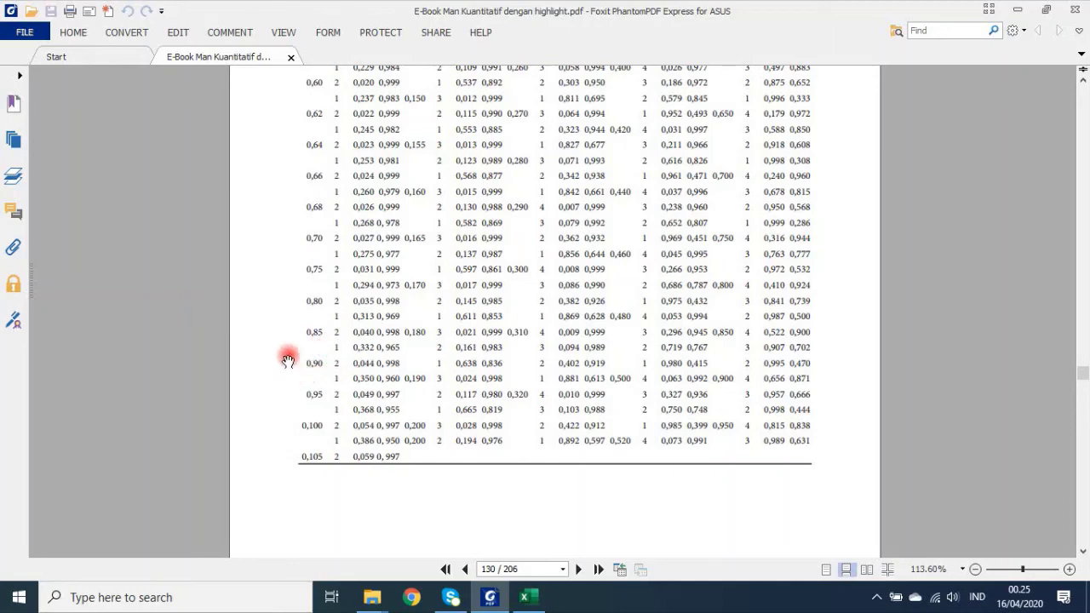
- Check the service factor X formula, then tile Excel beside the Table D.8 page
left_click(525, 597)
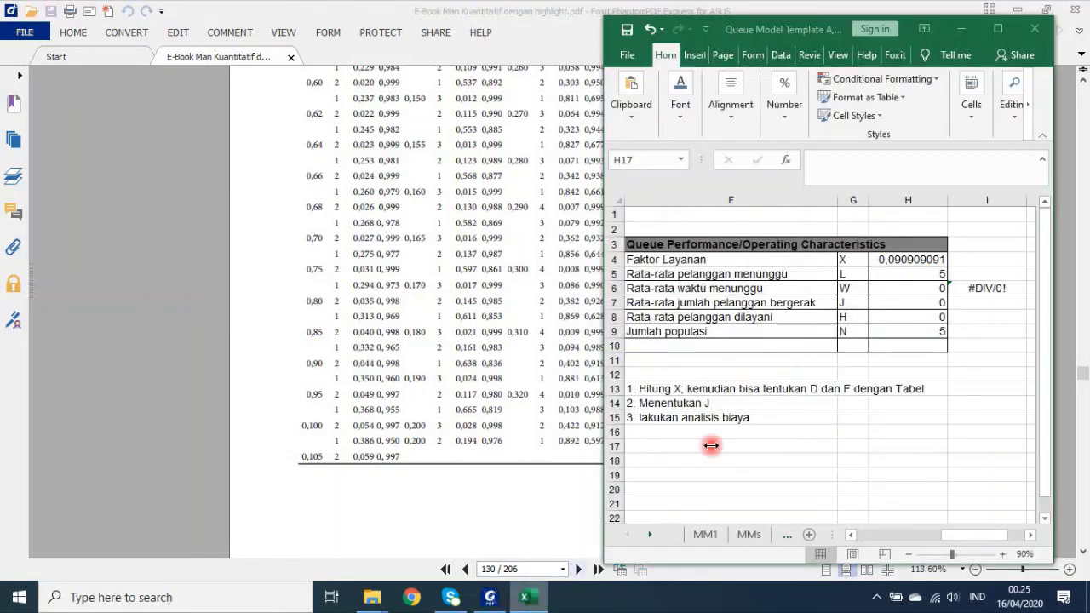
left_click(887, 260)
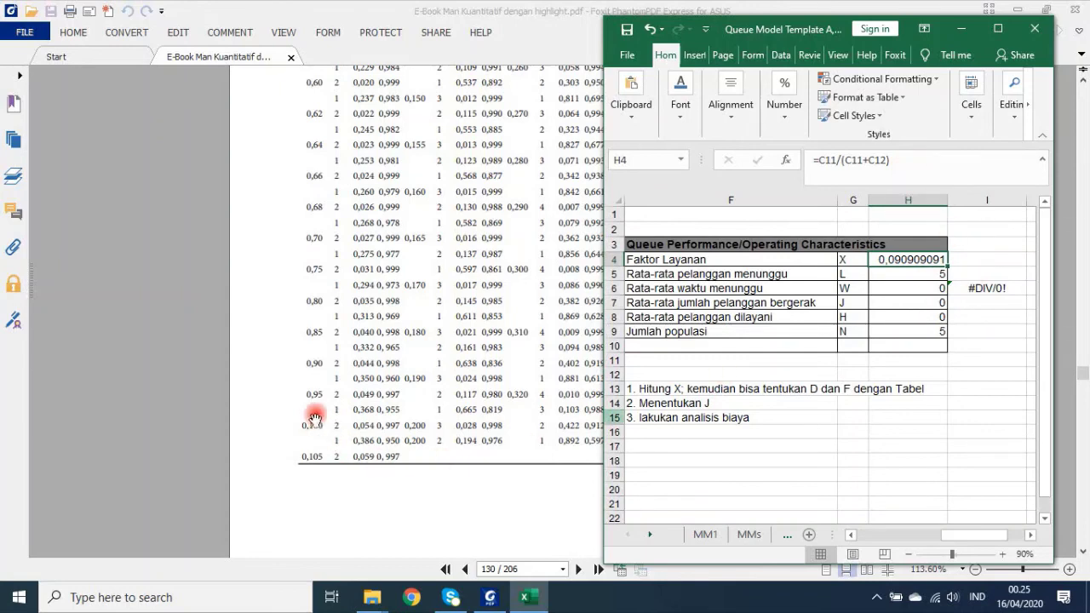
left_click(315, 380)
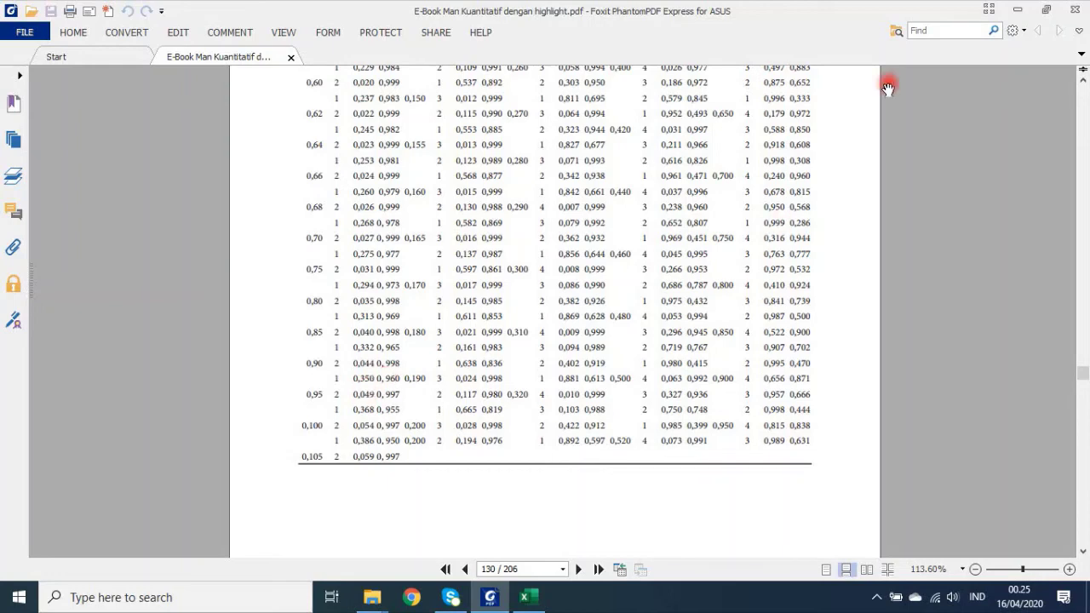
left_click(1046, 10)
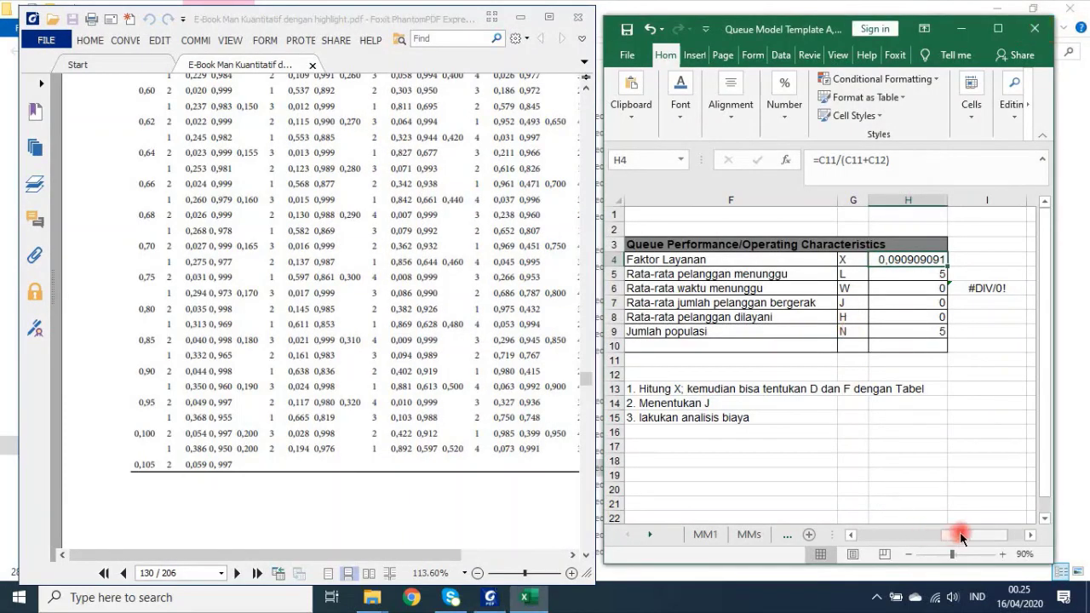
left_click_drag(973, 534, 885, 535)
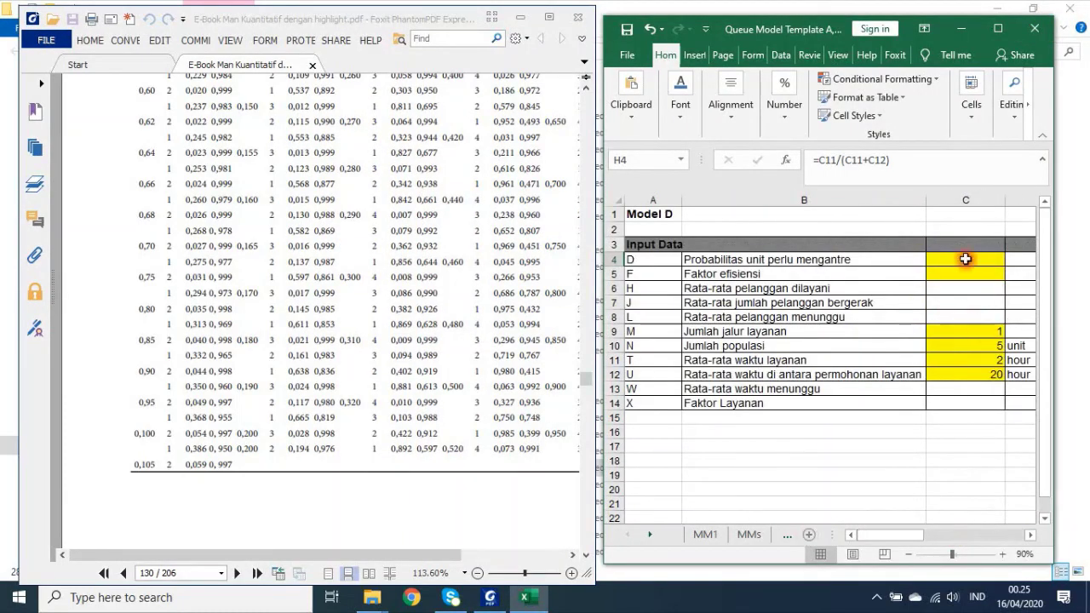
- Enter D = 0,35 in C4 and F = 0,96 in C5, then maximize the workbook
left_click(963, 260)
key("F2")
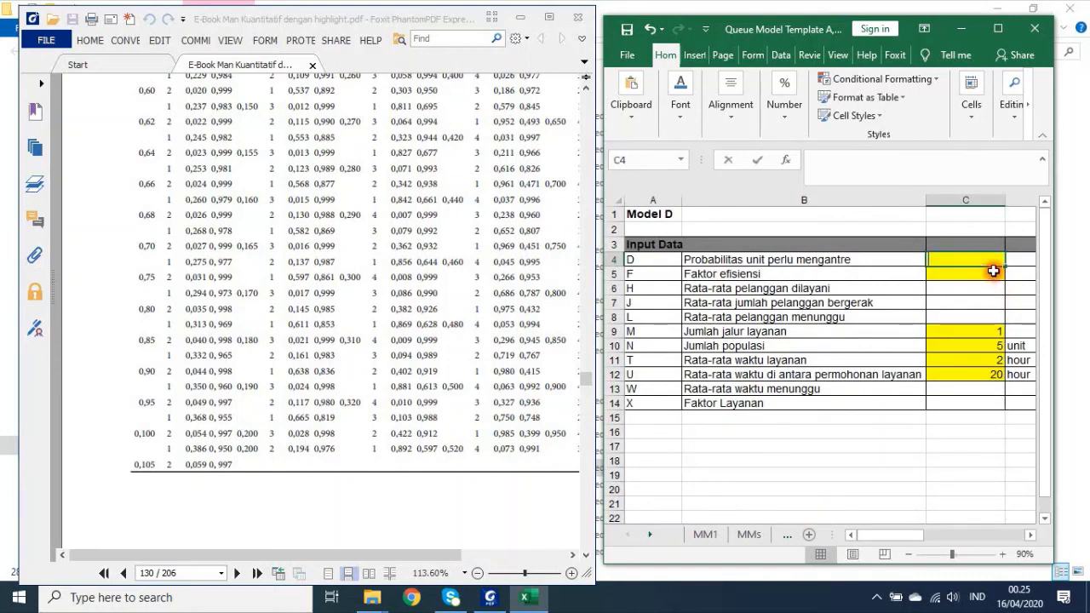
type("0,0")
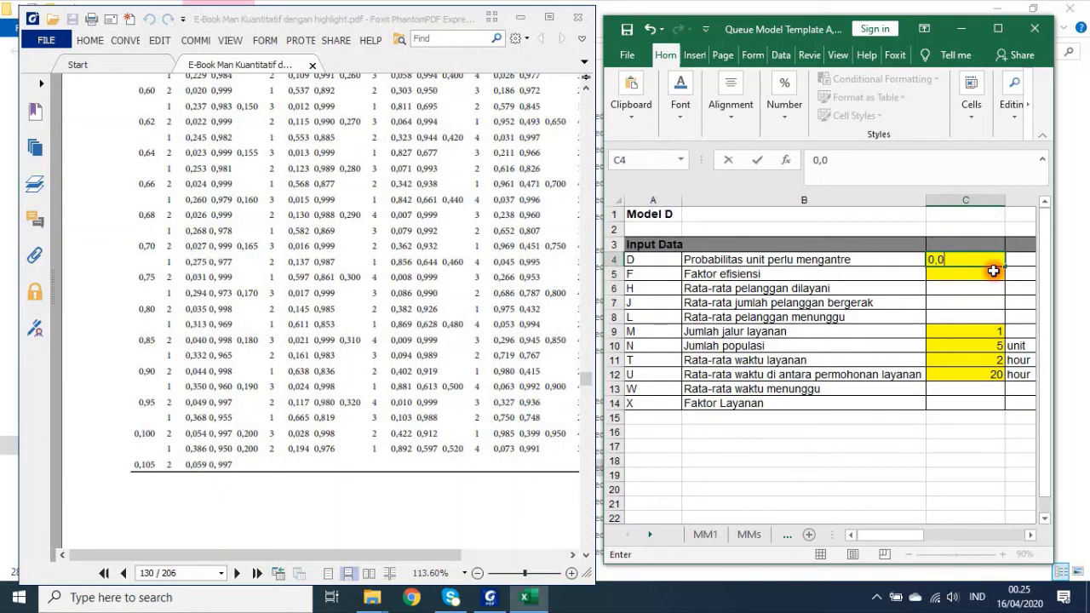
key("BackSpace")
type("35")
key("Return")
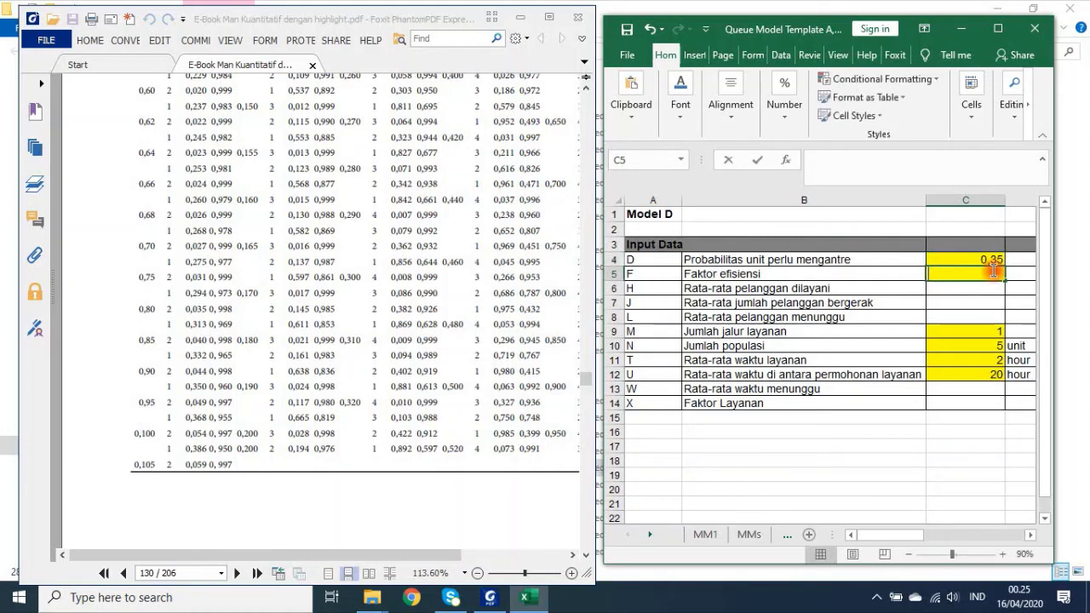
type("0,960")
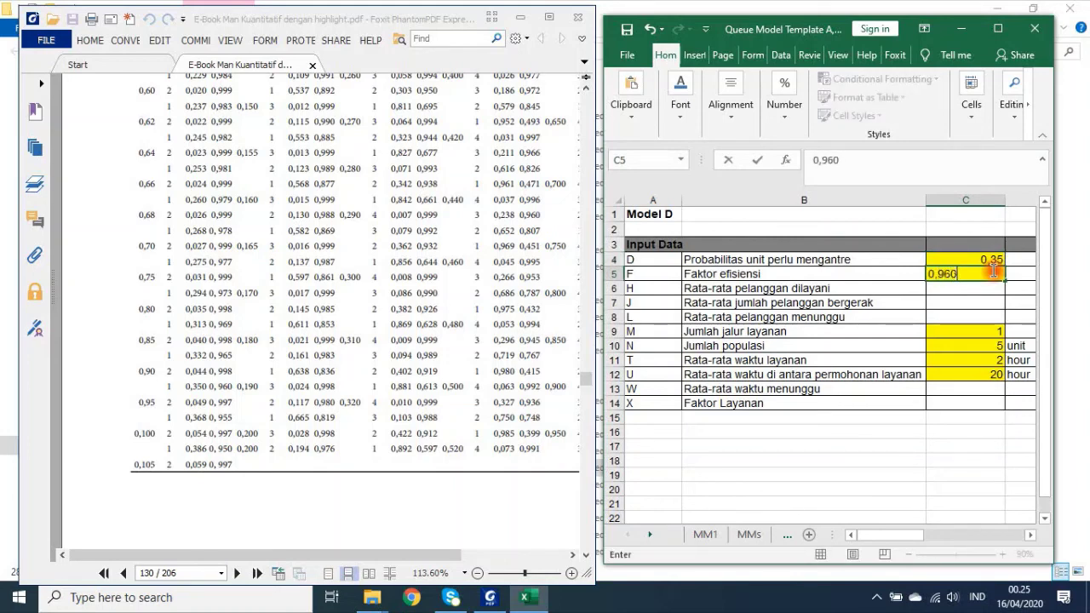
key("Return")
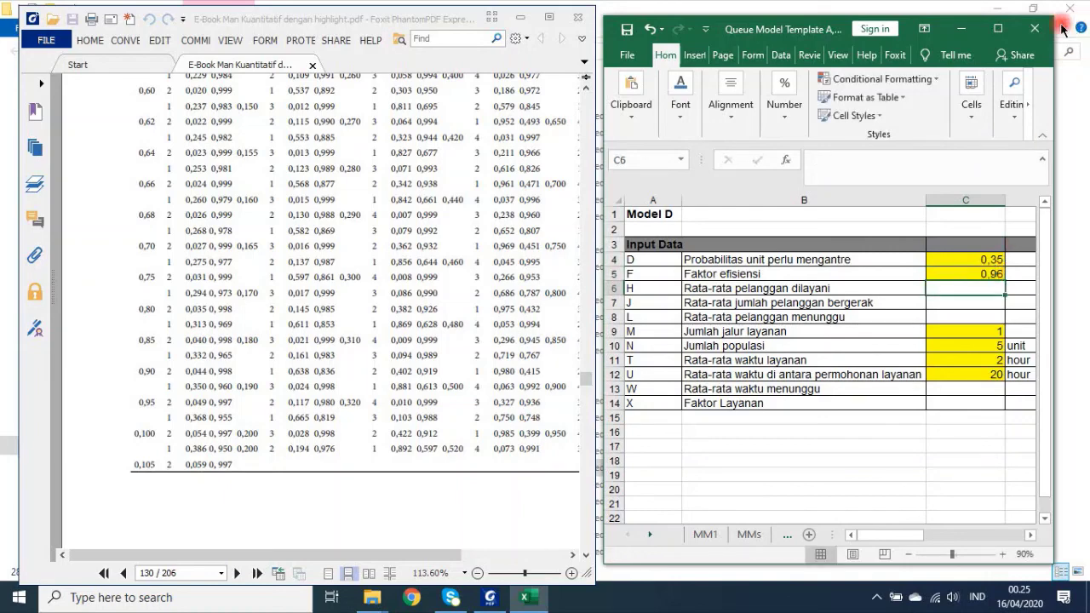
left_click(1000, 32)
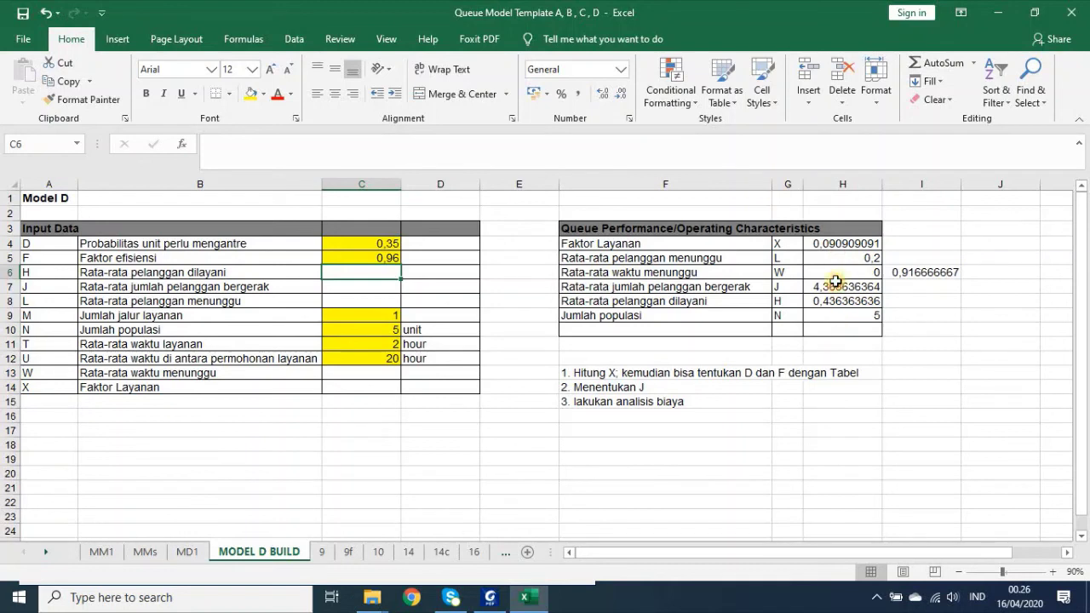
- Inspect the J formula in H7 and scroll the PDF up to the page 128 solution
left_click(835, 286)
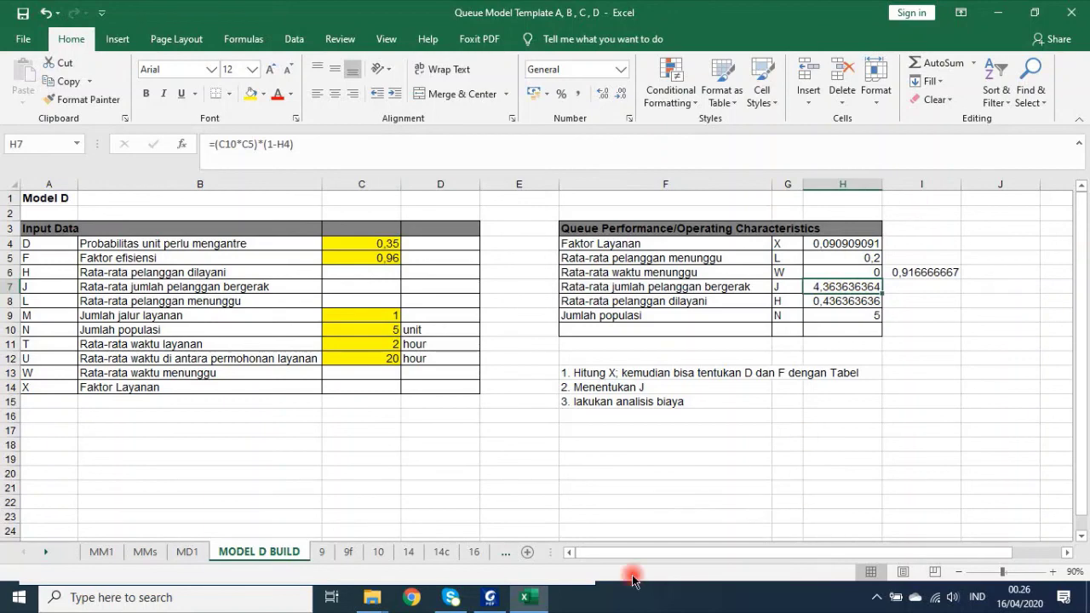
left_click(491, 600)
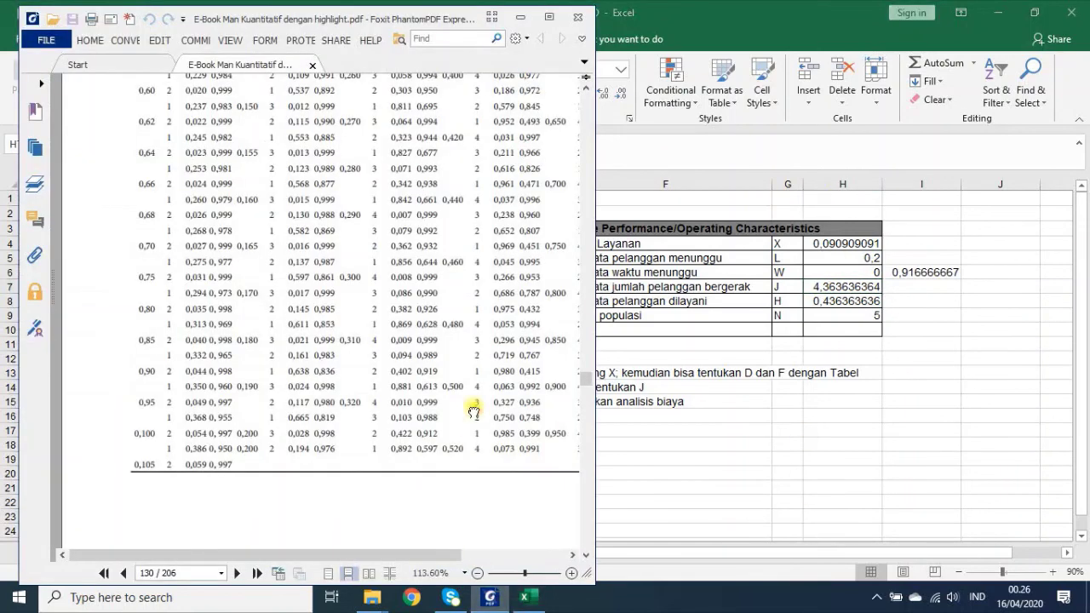
scroll(474, 407, "up", 5)
scroll(474, 407, "up", 5)
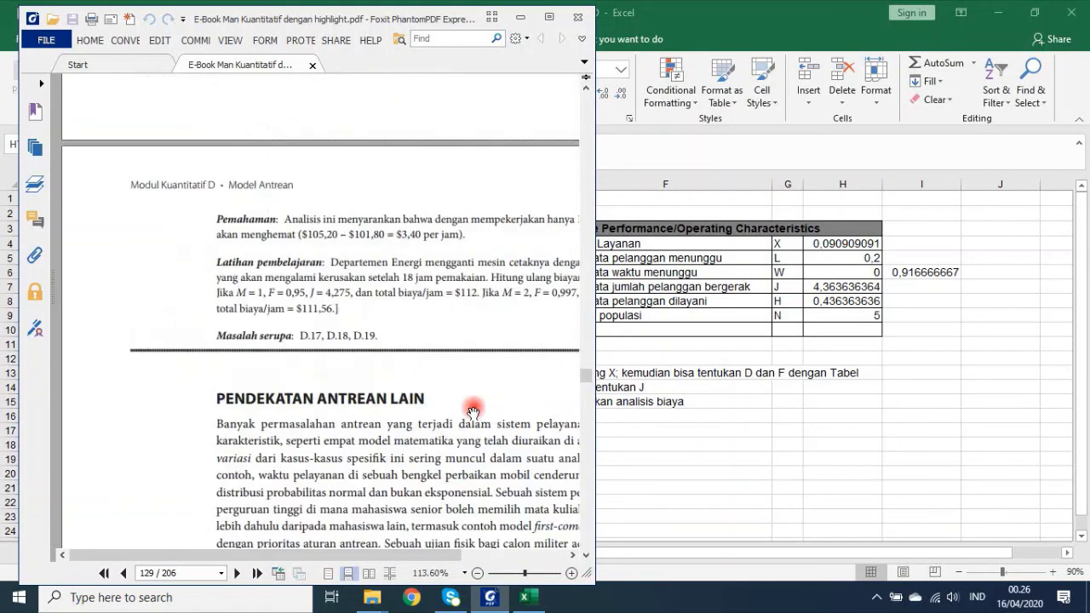
scroll(474, 407, "up", 5)
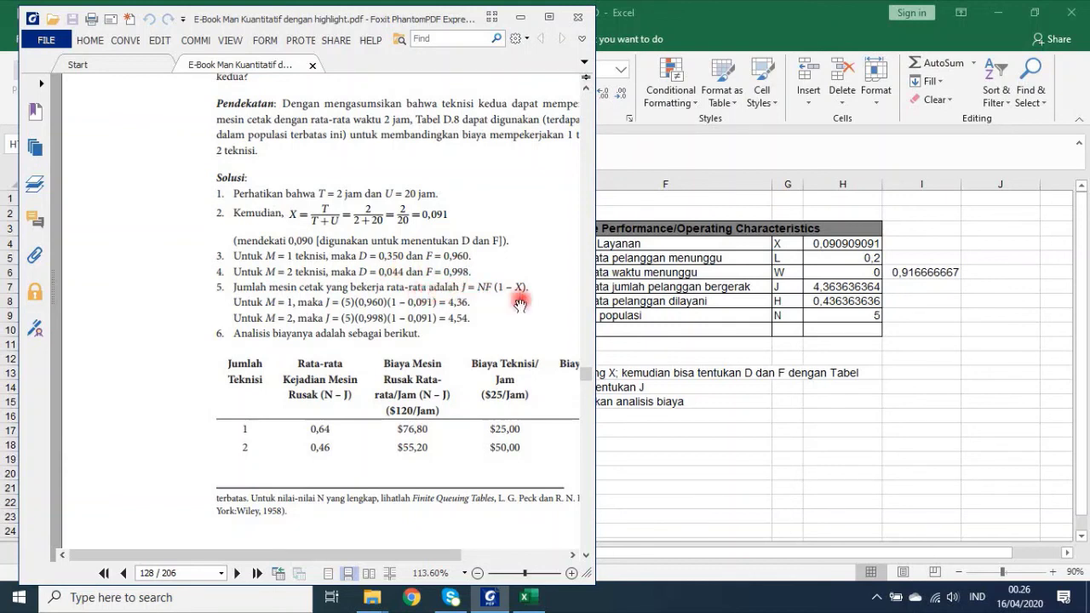
- Tile the workbook beside the PDF again, then show the PDF full screen
left_click(847, 286)
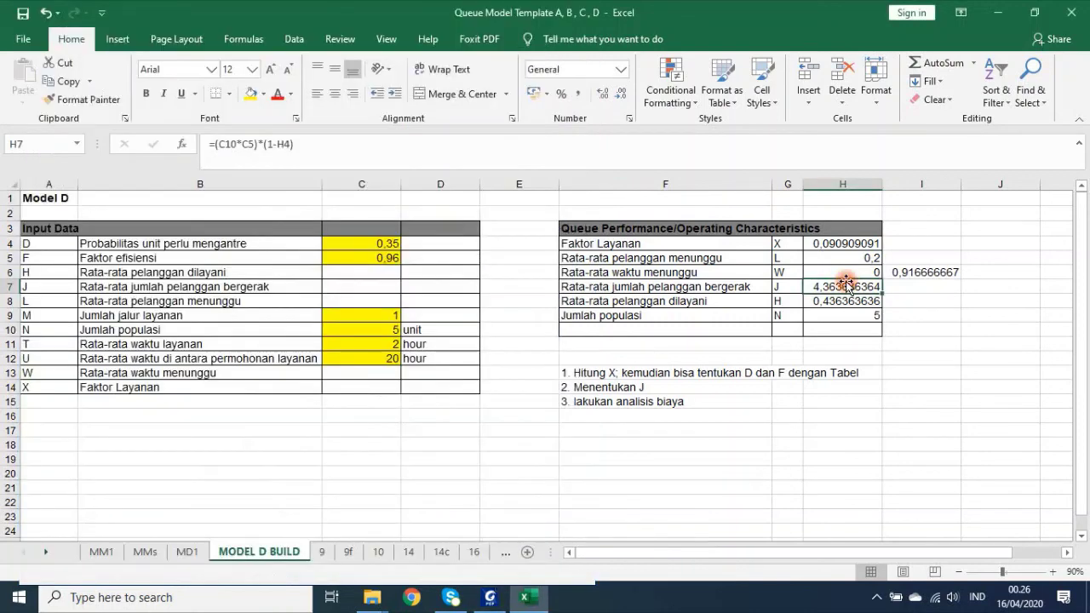
left_click(1033, 12)
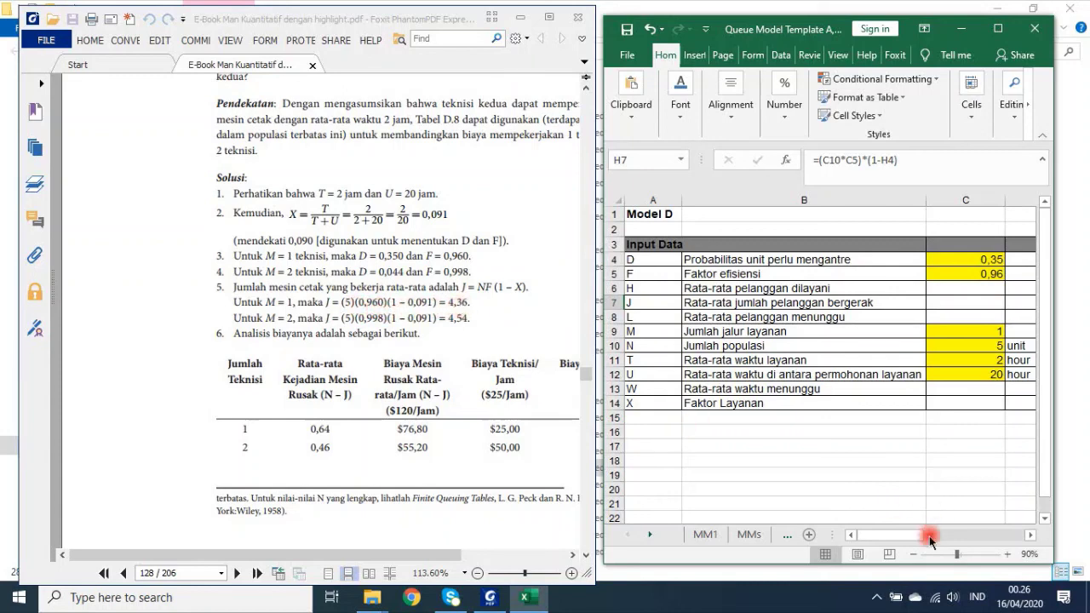
left_click_drag(920, 535, 988, 536)
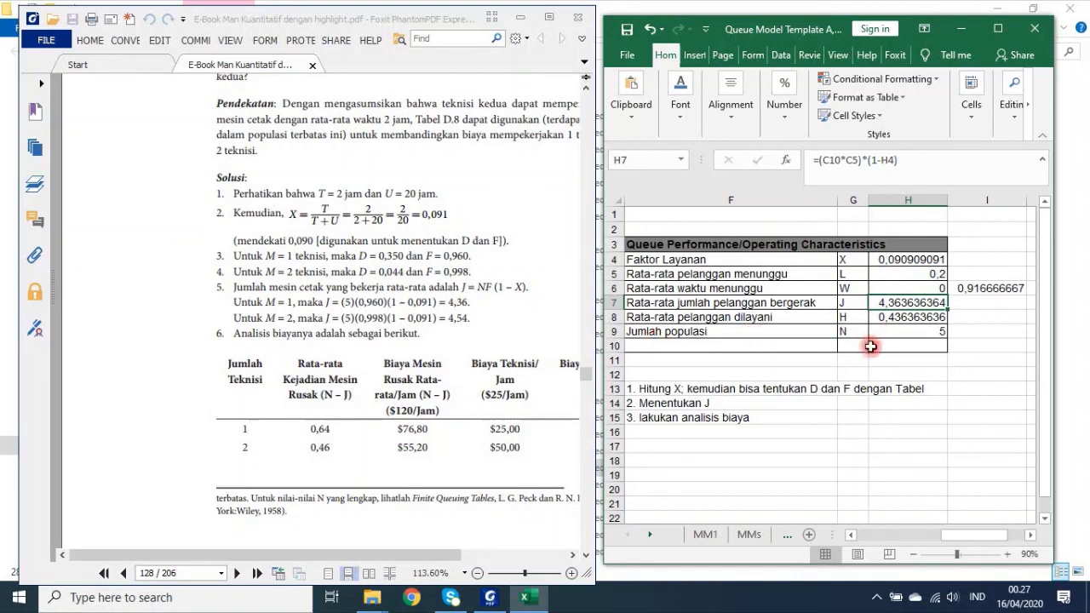
left_click(549, 17)
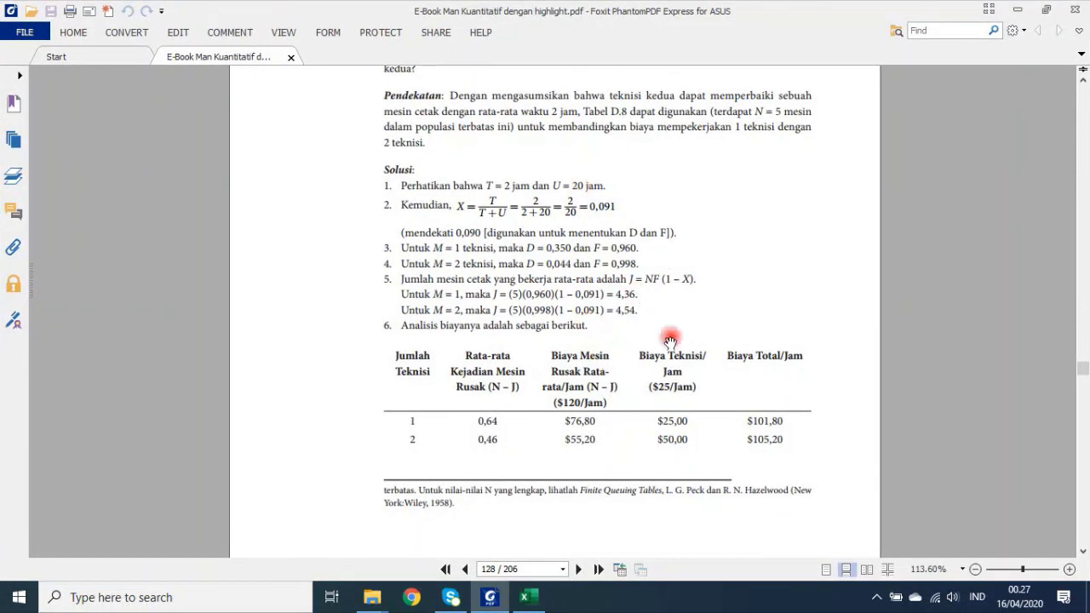
- Restore the PDF beside Excel and reveal the Example D6 cost table including Biaya Total/Jam
scroll(775, 304, "down", 1)
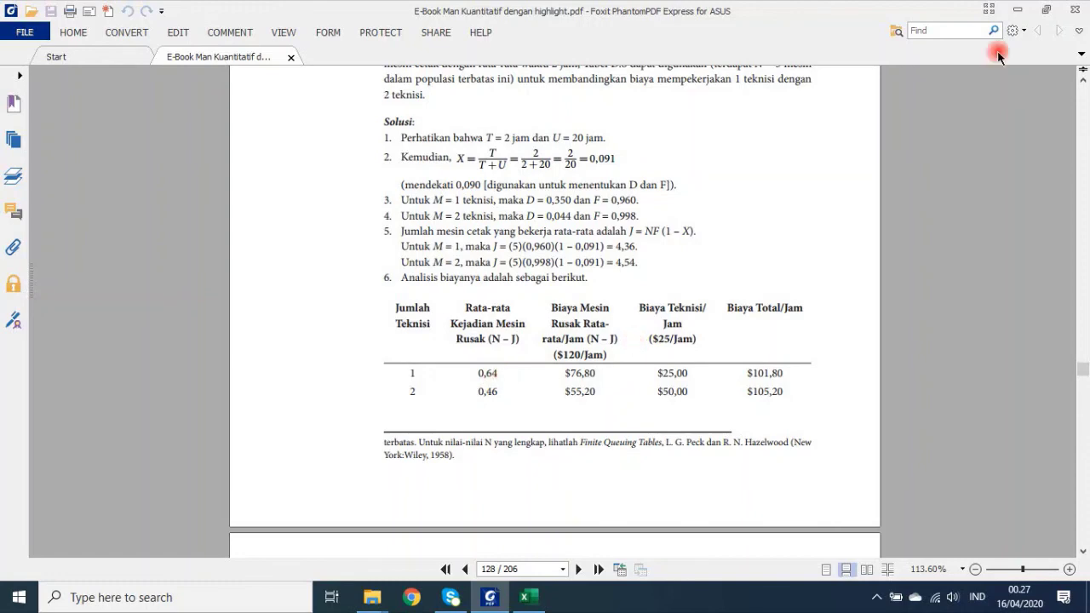
left_click(1045, 10)
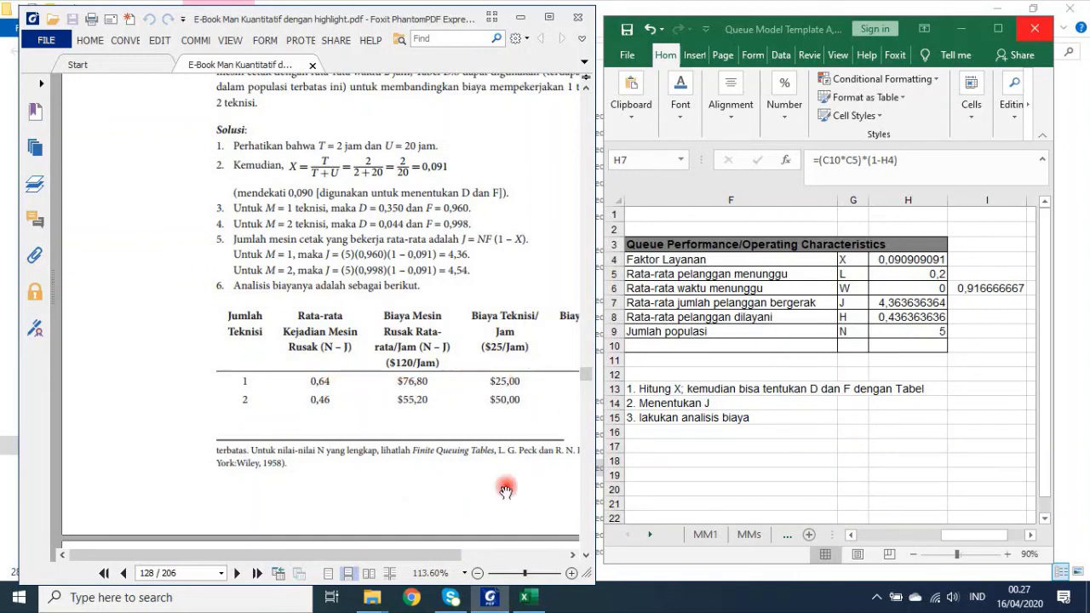
left_click_drag(424, 554, 481, 557)
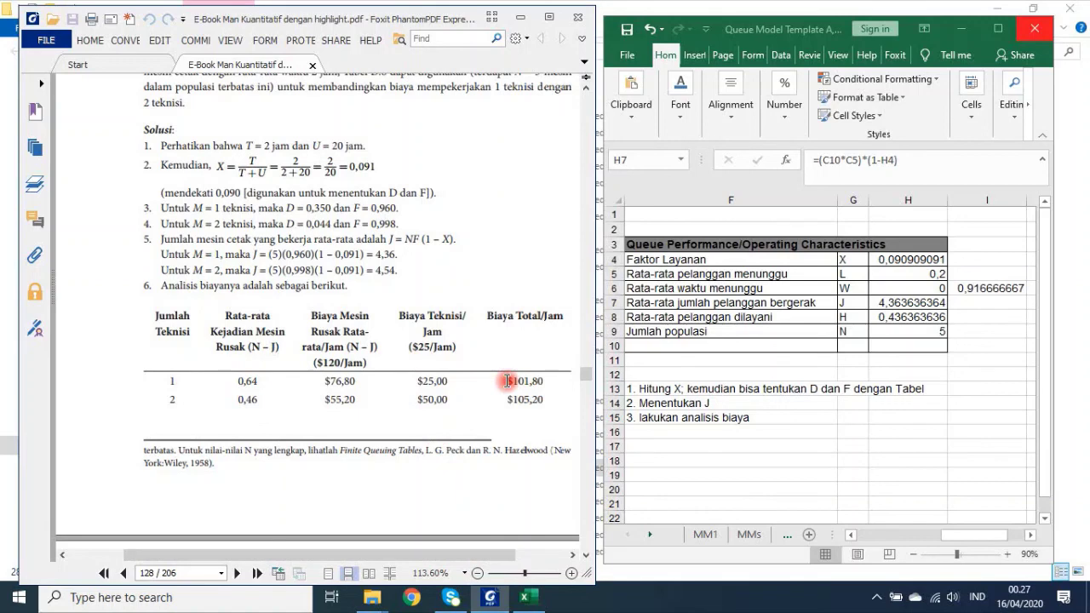
scroll(507, 380, "up", 2)
scroll(507, 380, "up", 1)
scroll(506, 381, "up", 1)
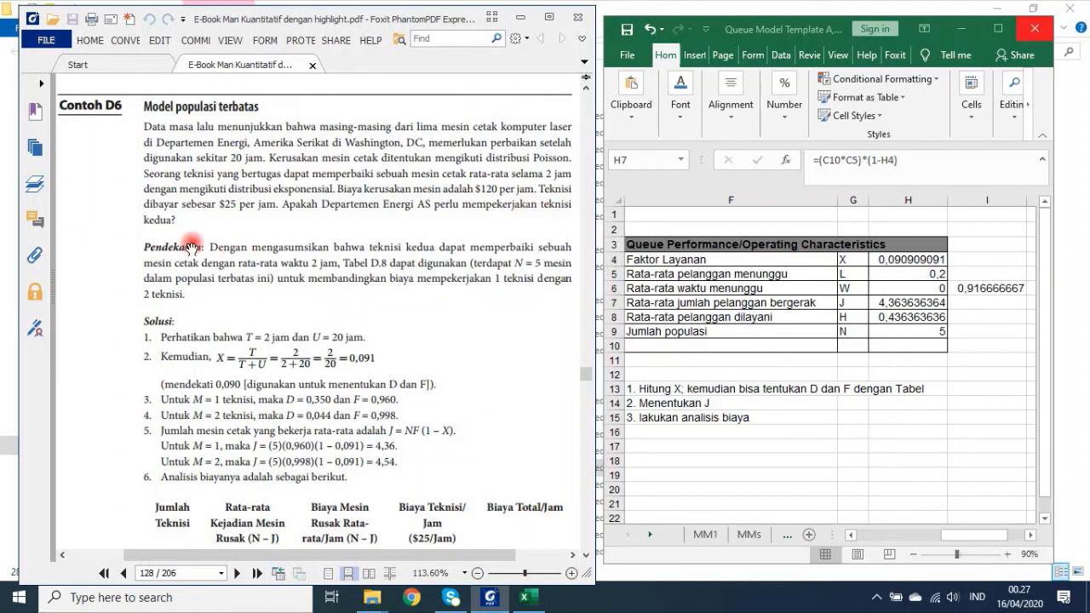
scroll(402, 316, "down", 5)
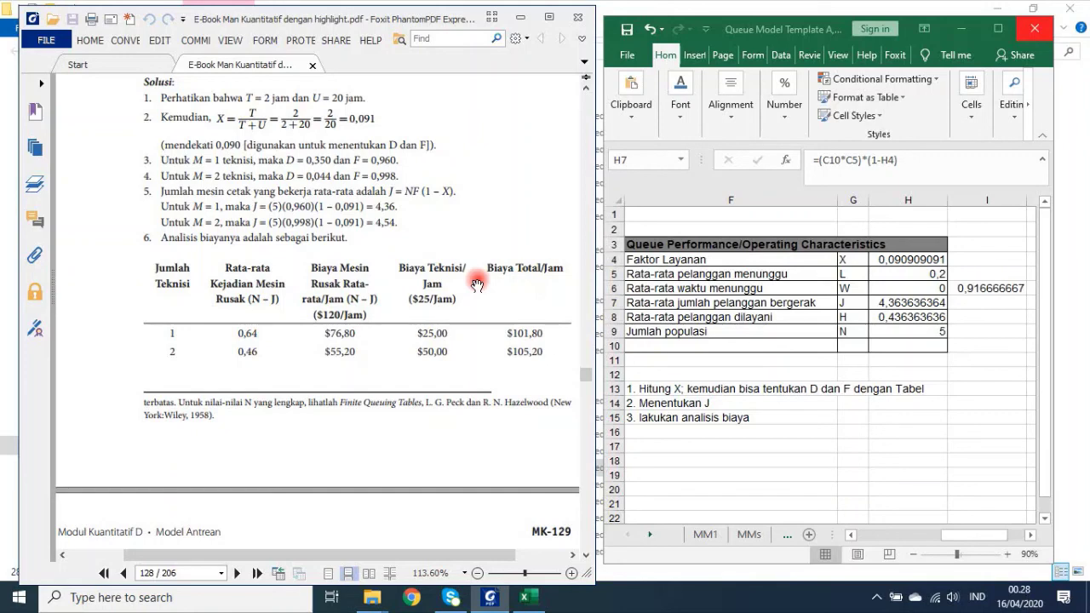
- Maximize Excel on the MODEL D BUILD sheet, return to column A, and reveal sheet tabs 18 and 19
left_click(1005, 29)
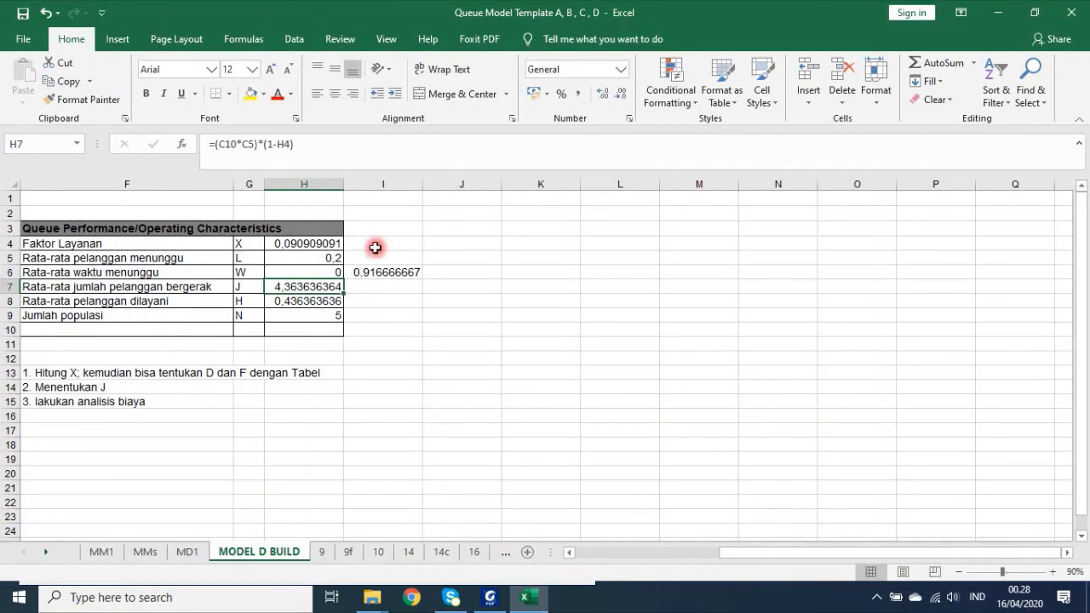
left_click_drag(961, 552, 649, 575)
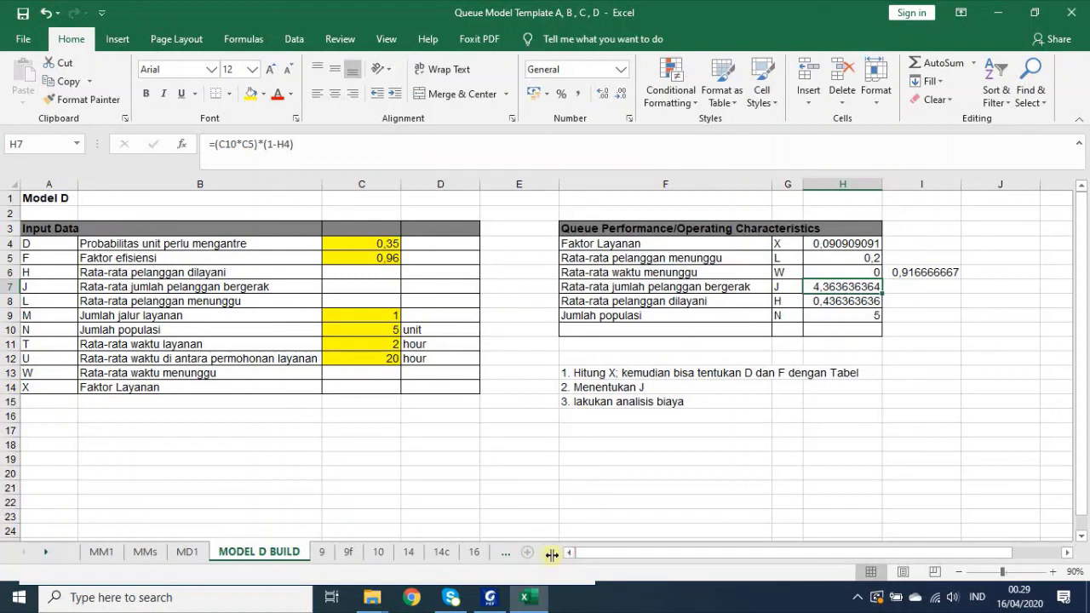
mouse_move(551, 554)
left_mouse_down()
mouse_move(674, 551)
mouse_move(642, 552)
left_mouse_up()
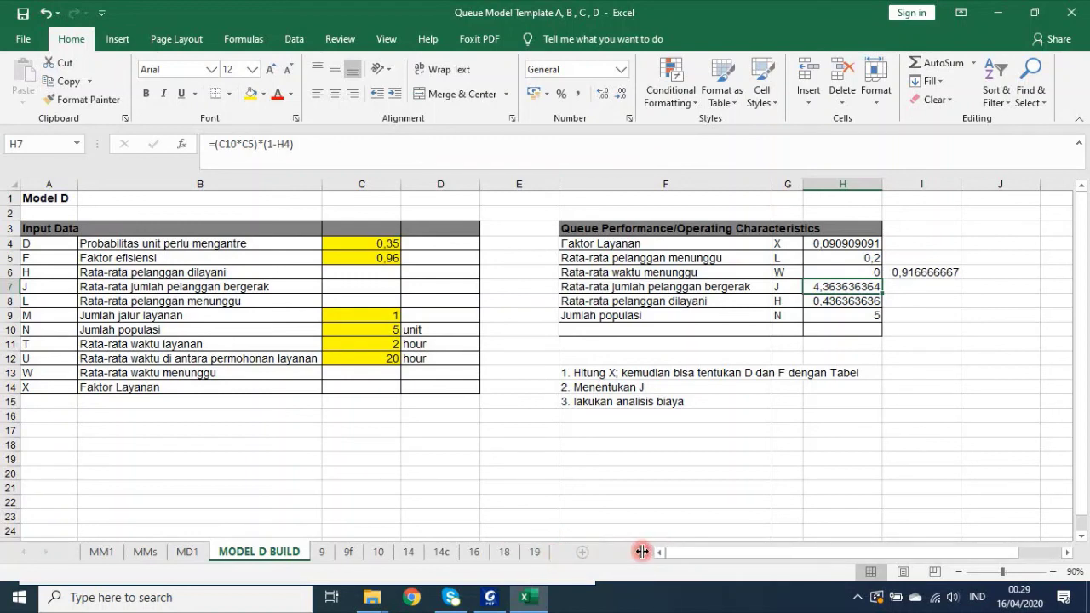